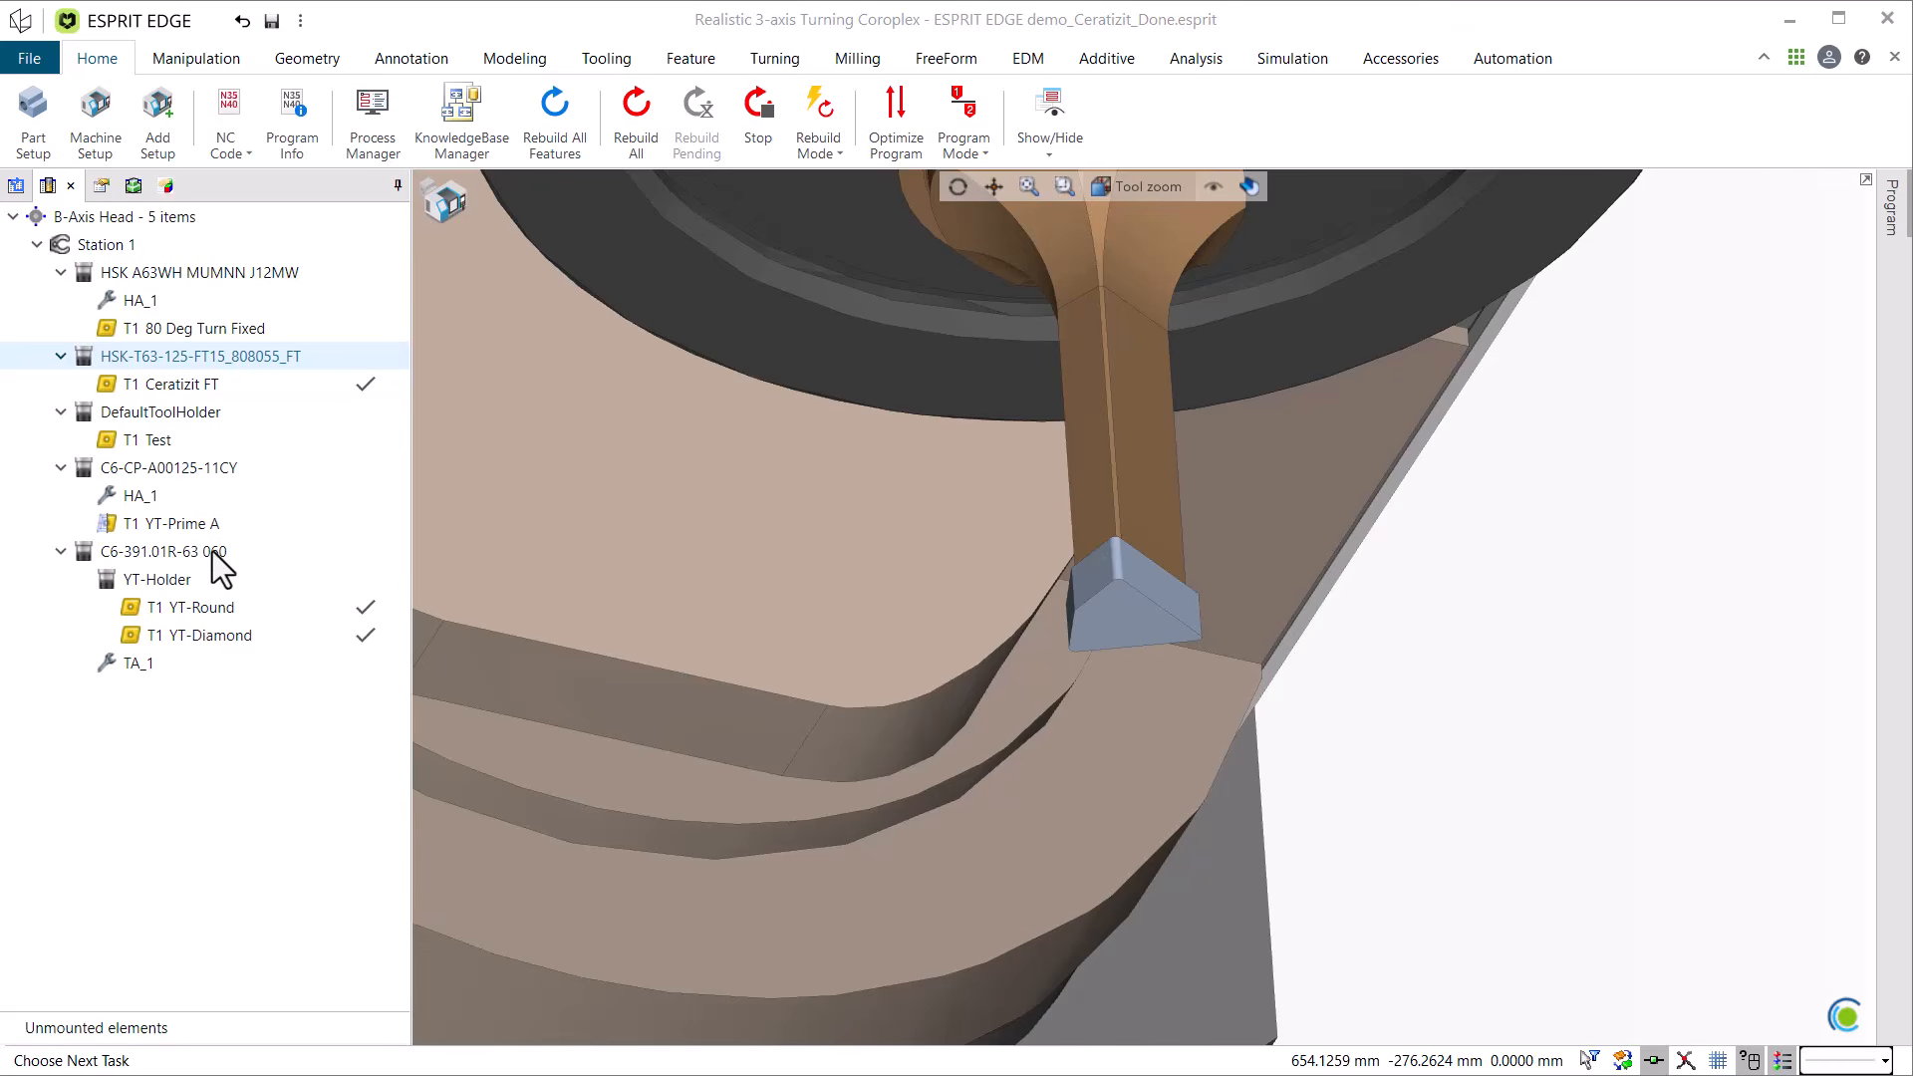
Start a new turning tool on the TA_1 attachment point of the empty HSK-T63-125-FT15_808055_FT holder.
left_click(213, 553)
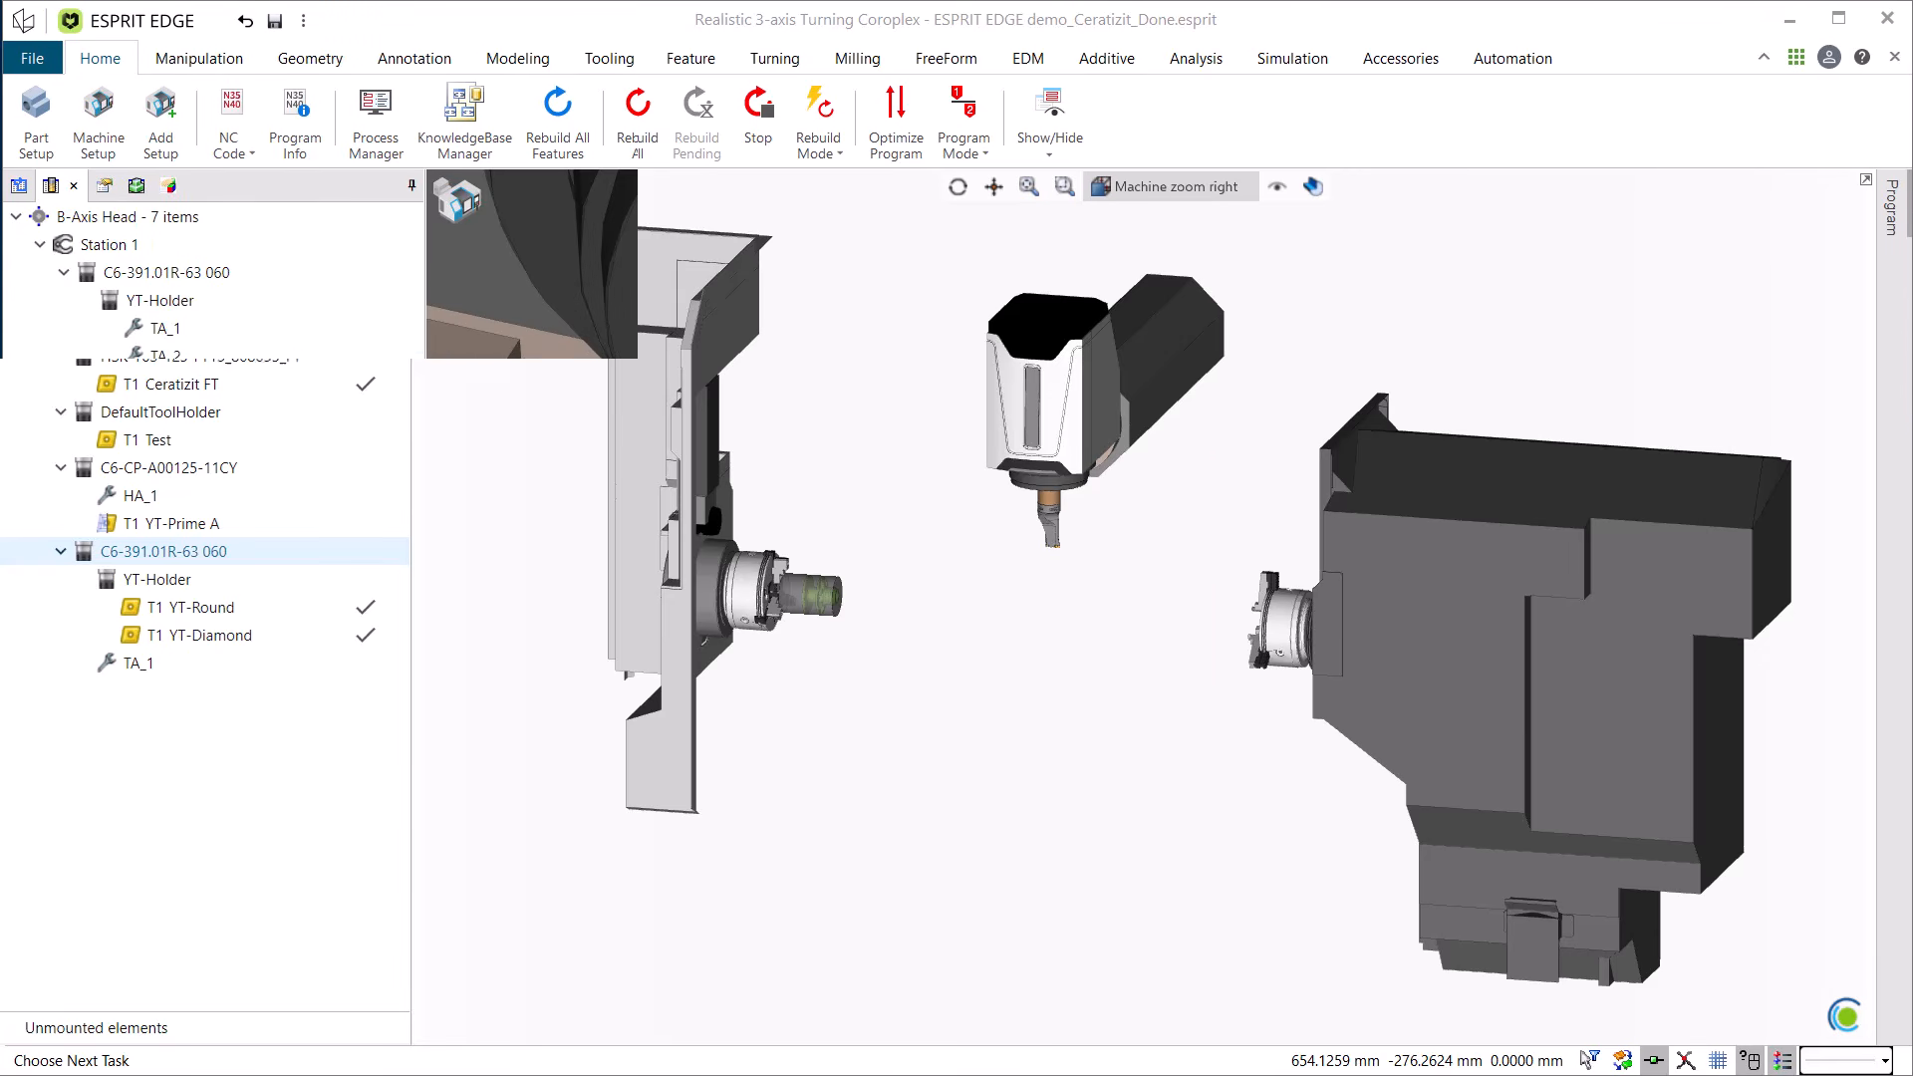
left_click(224, 414)
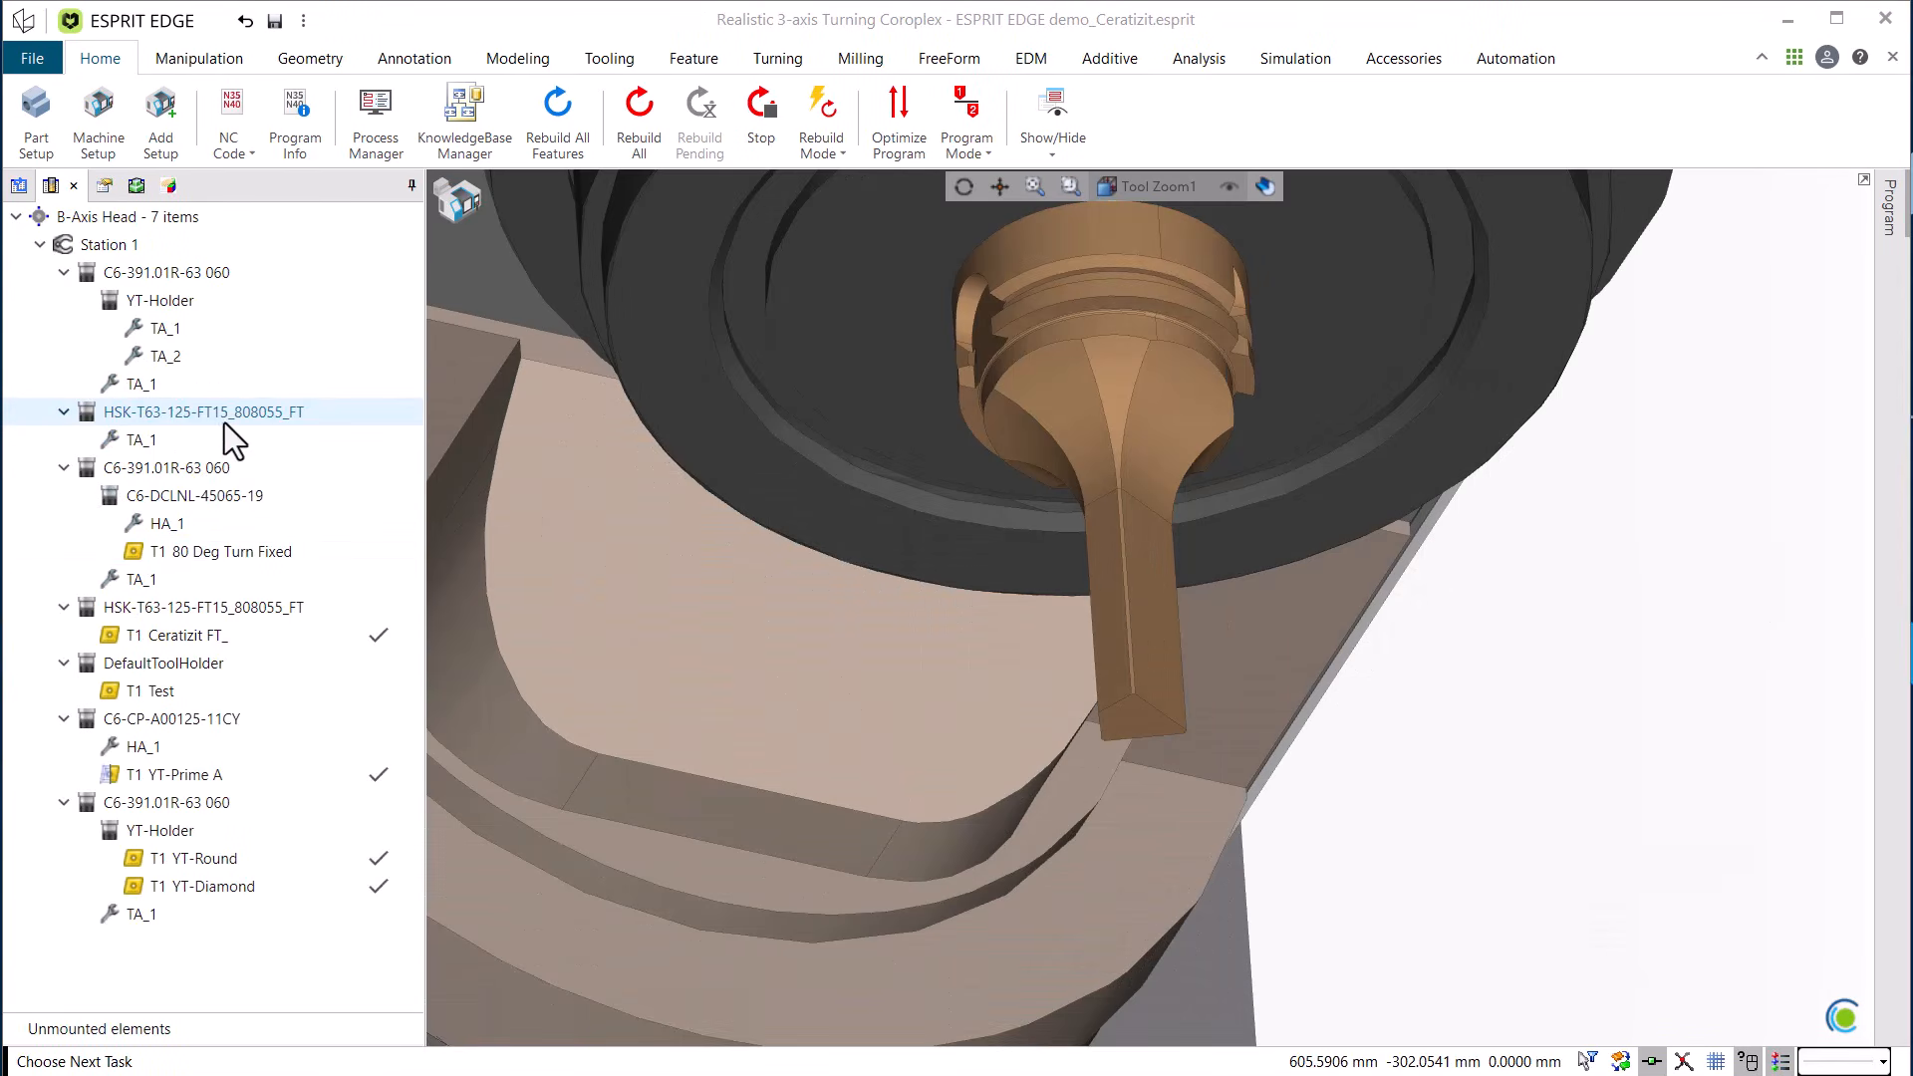
left_click(209, 440)
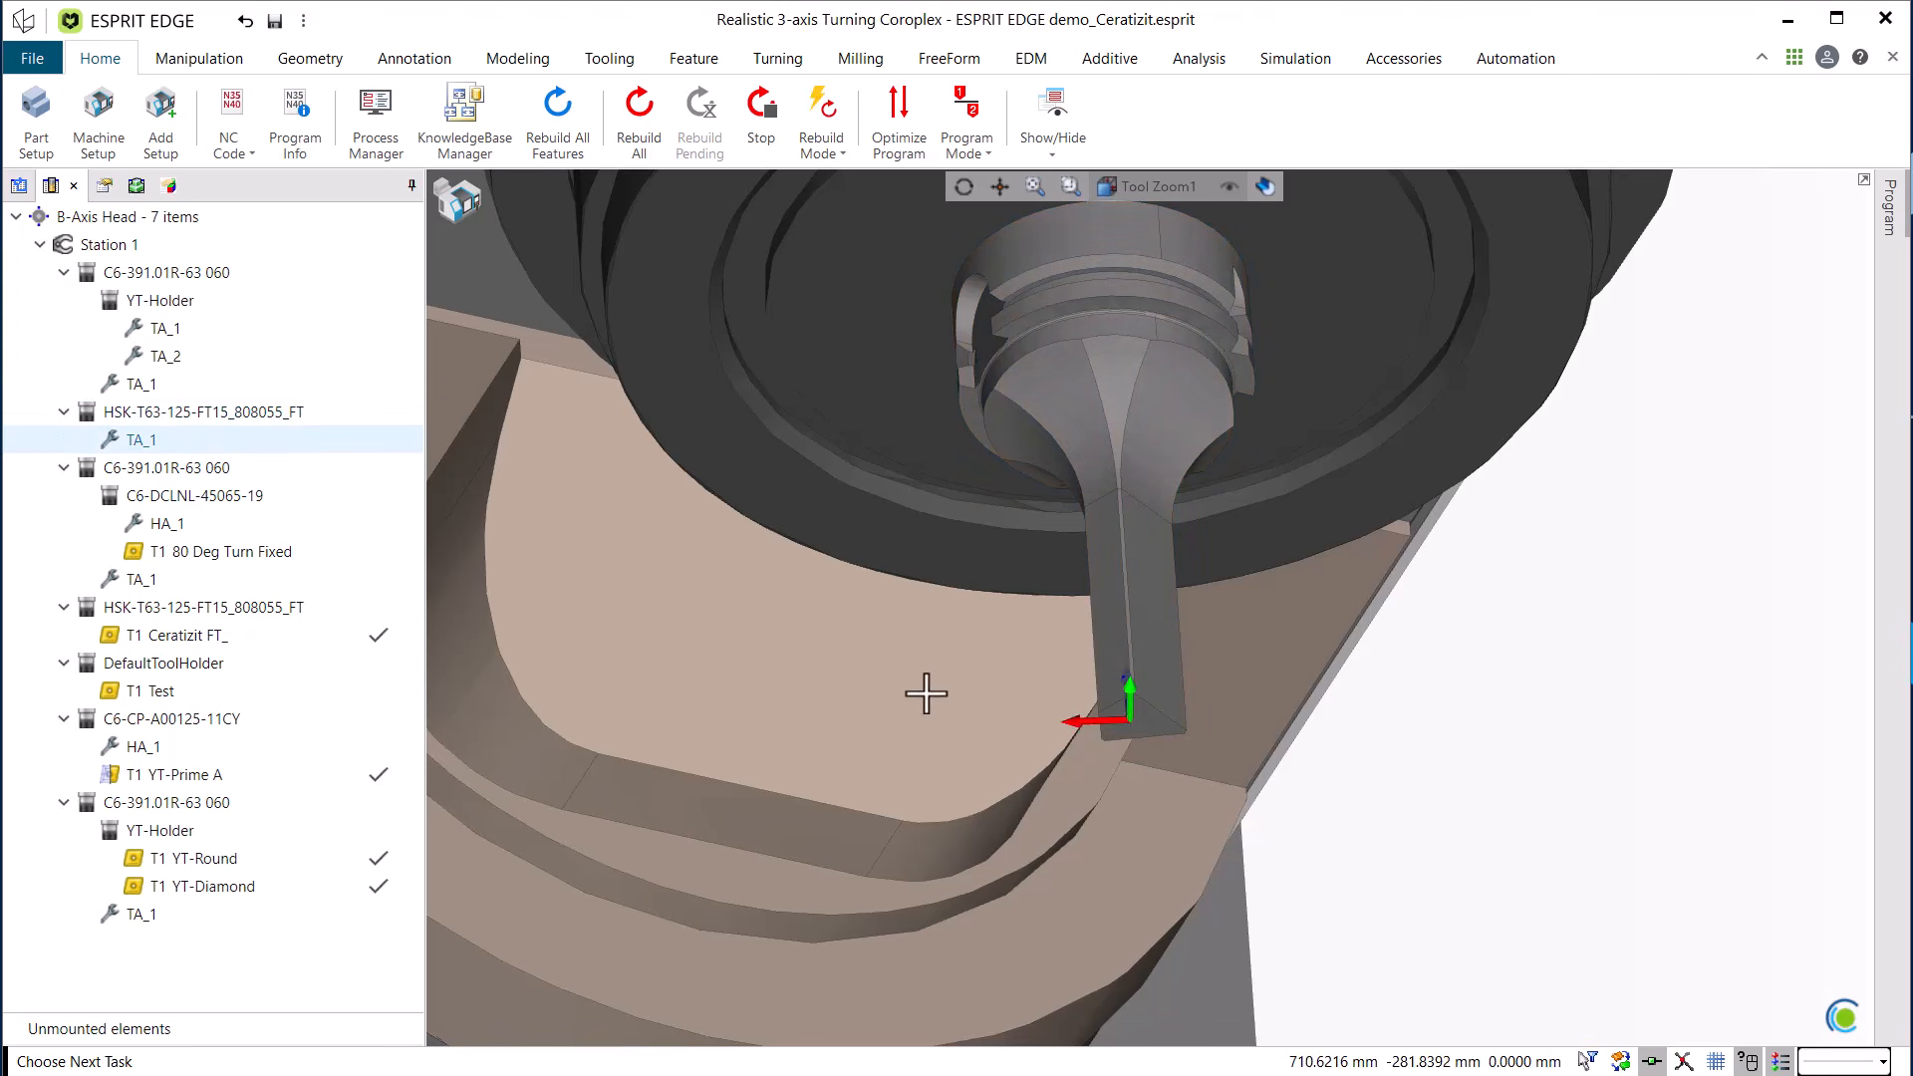
left_click(1133, 722)
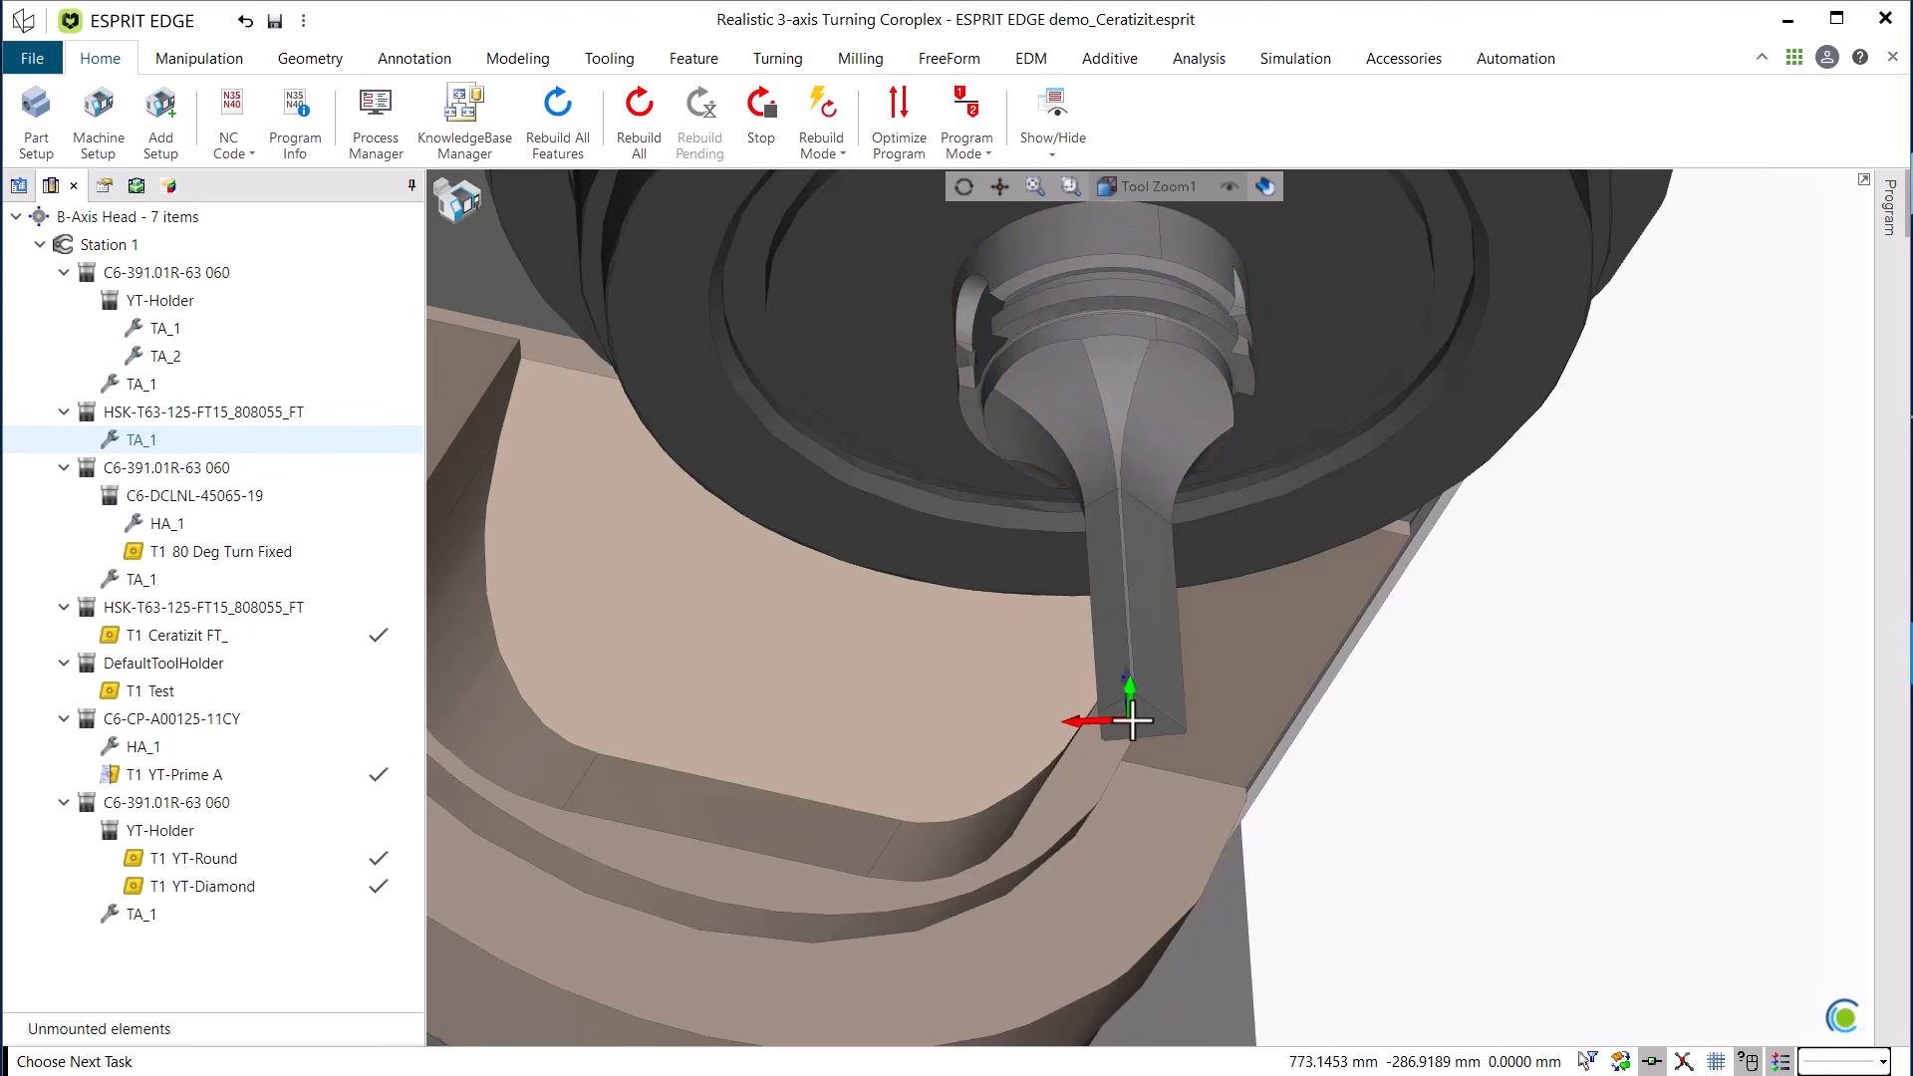
left_click(603, 63)
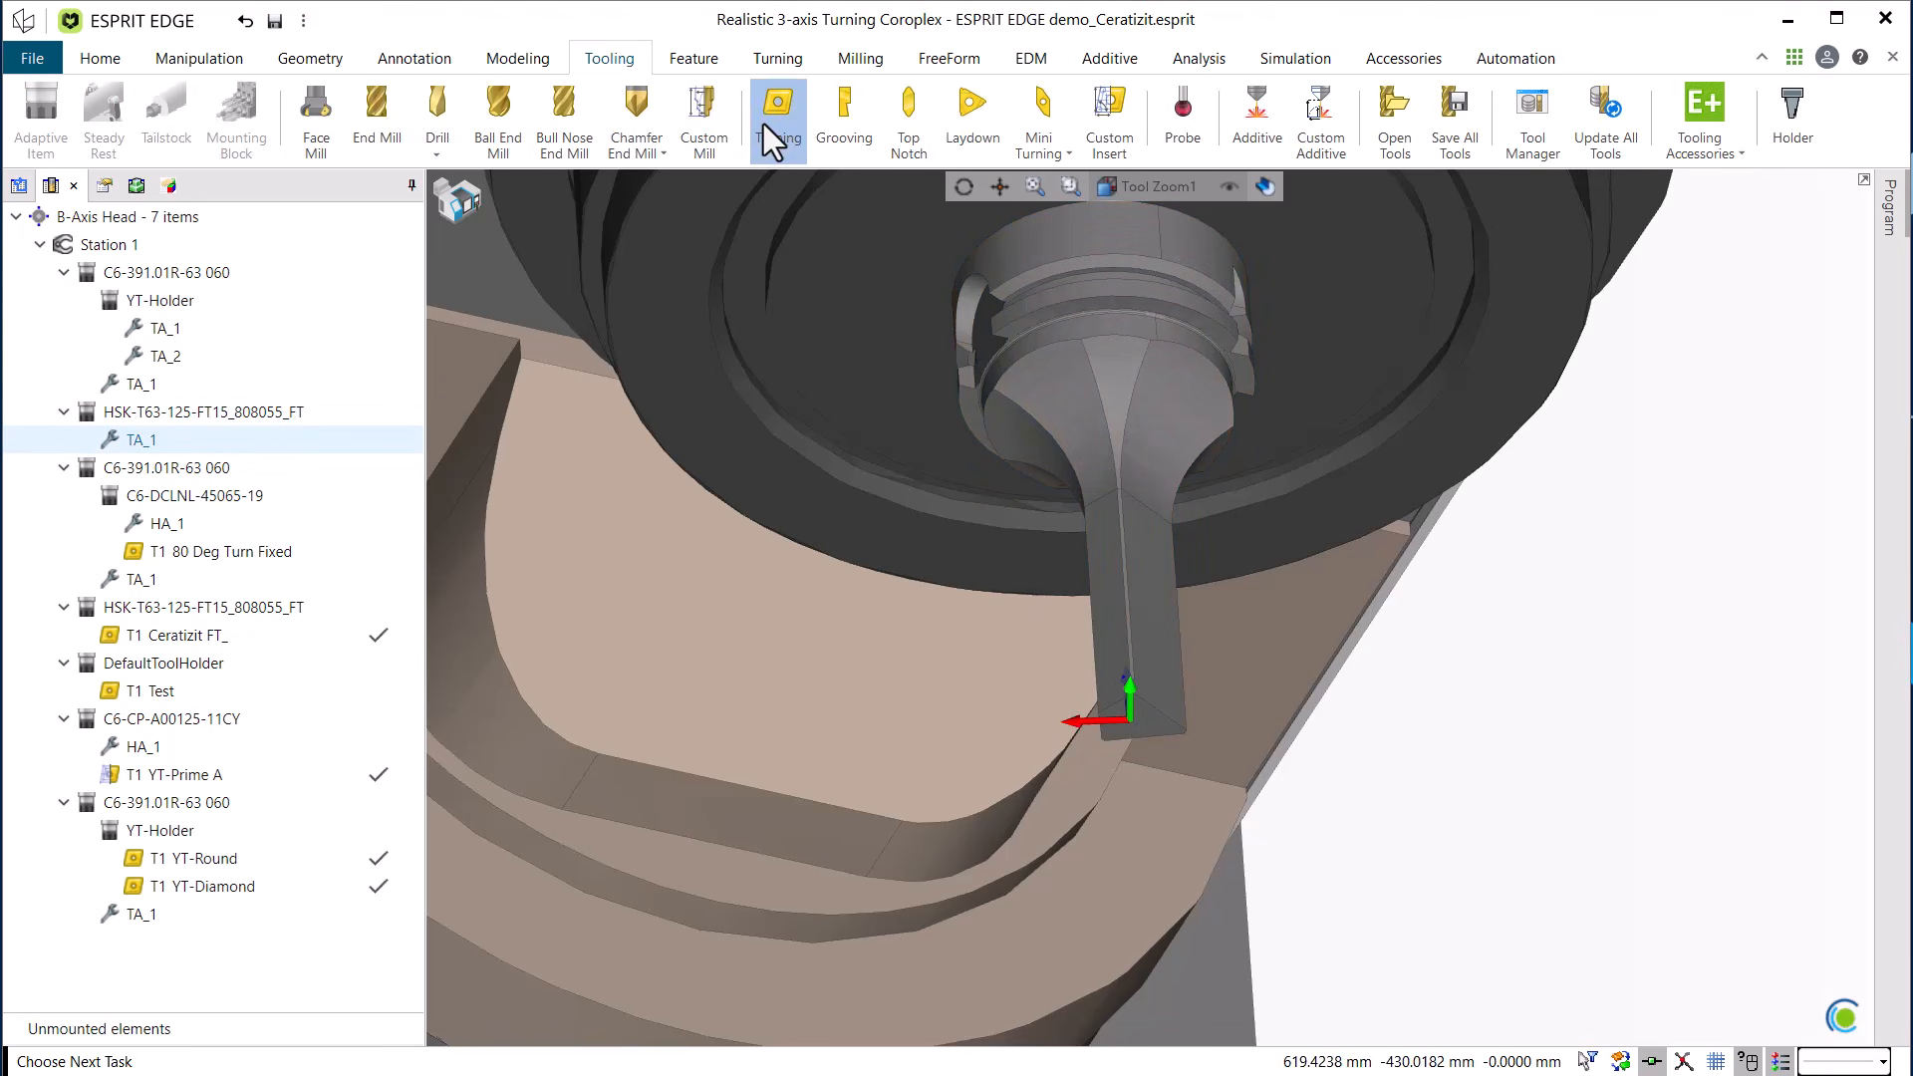
left_click(764, 127)
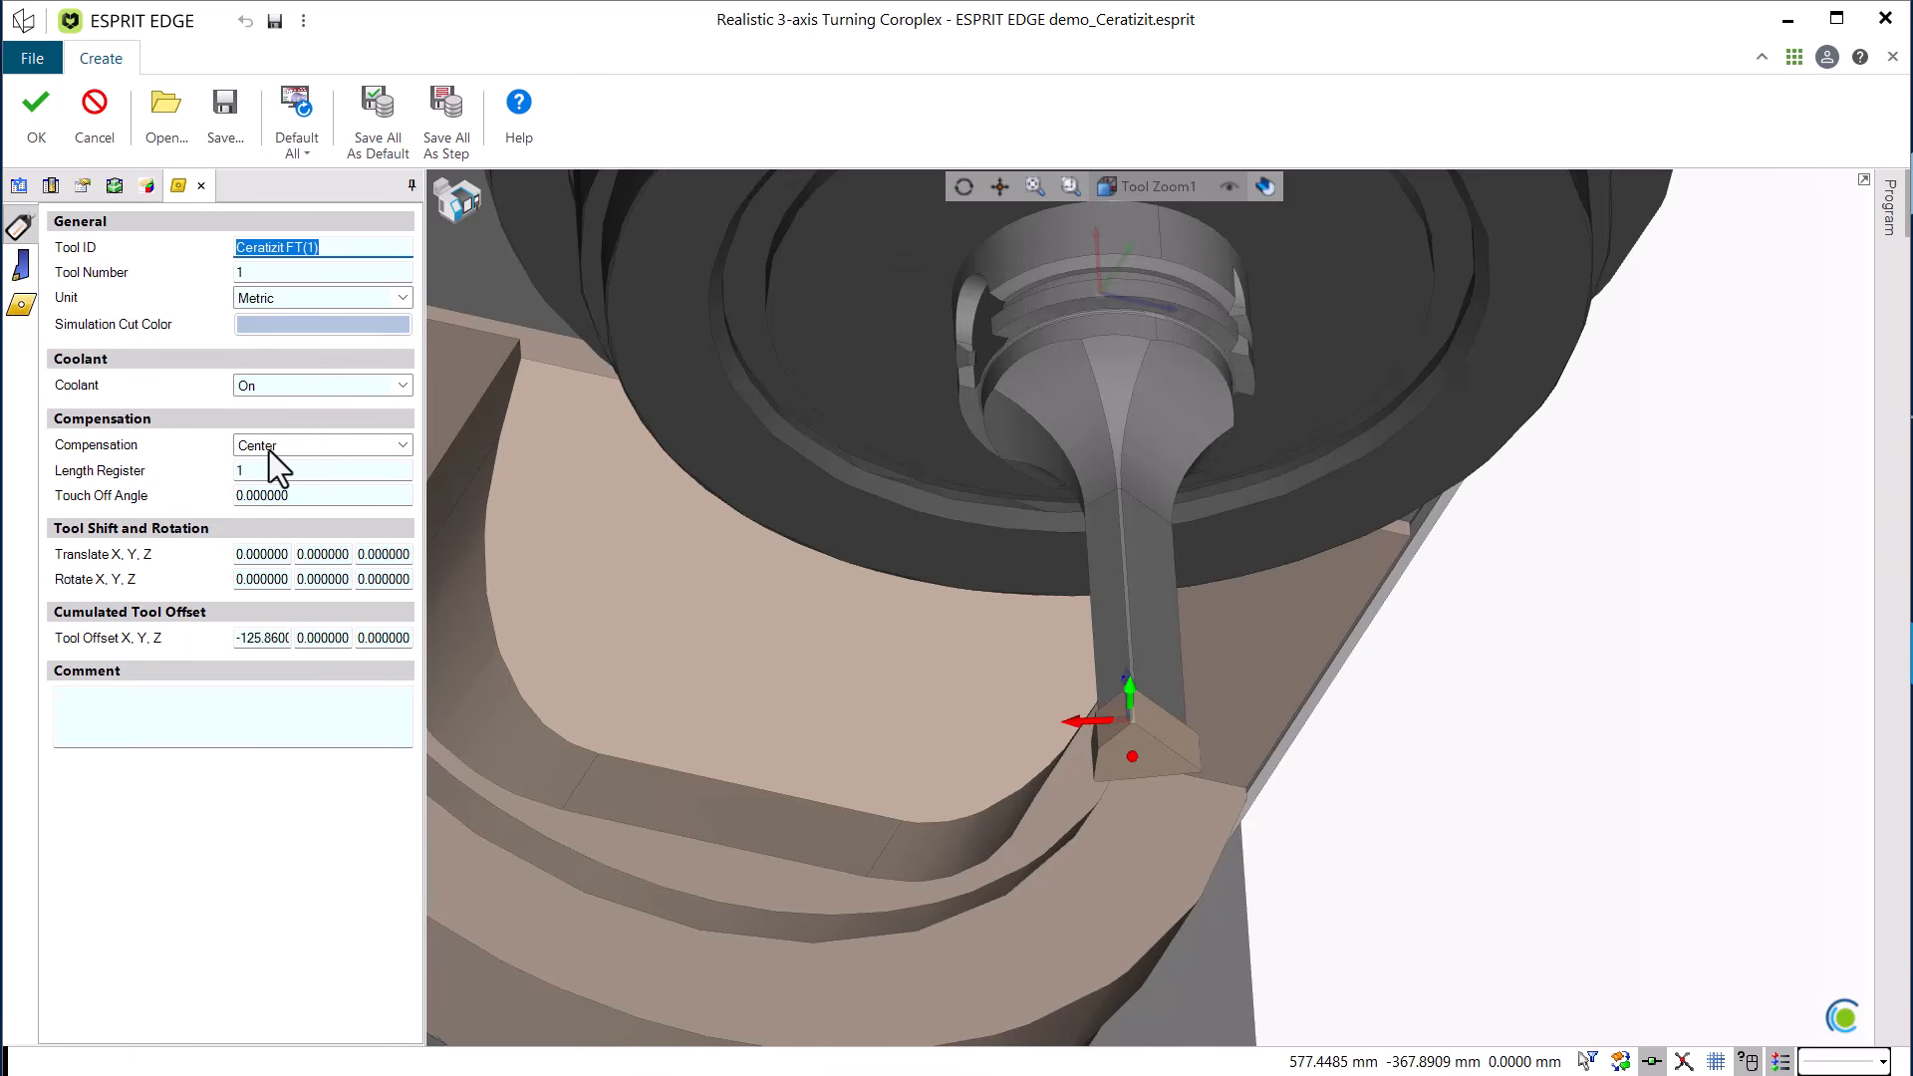
Set the new tool's insert shape to FT Free Turn.
left_click(21, 304)
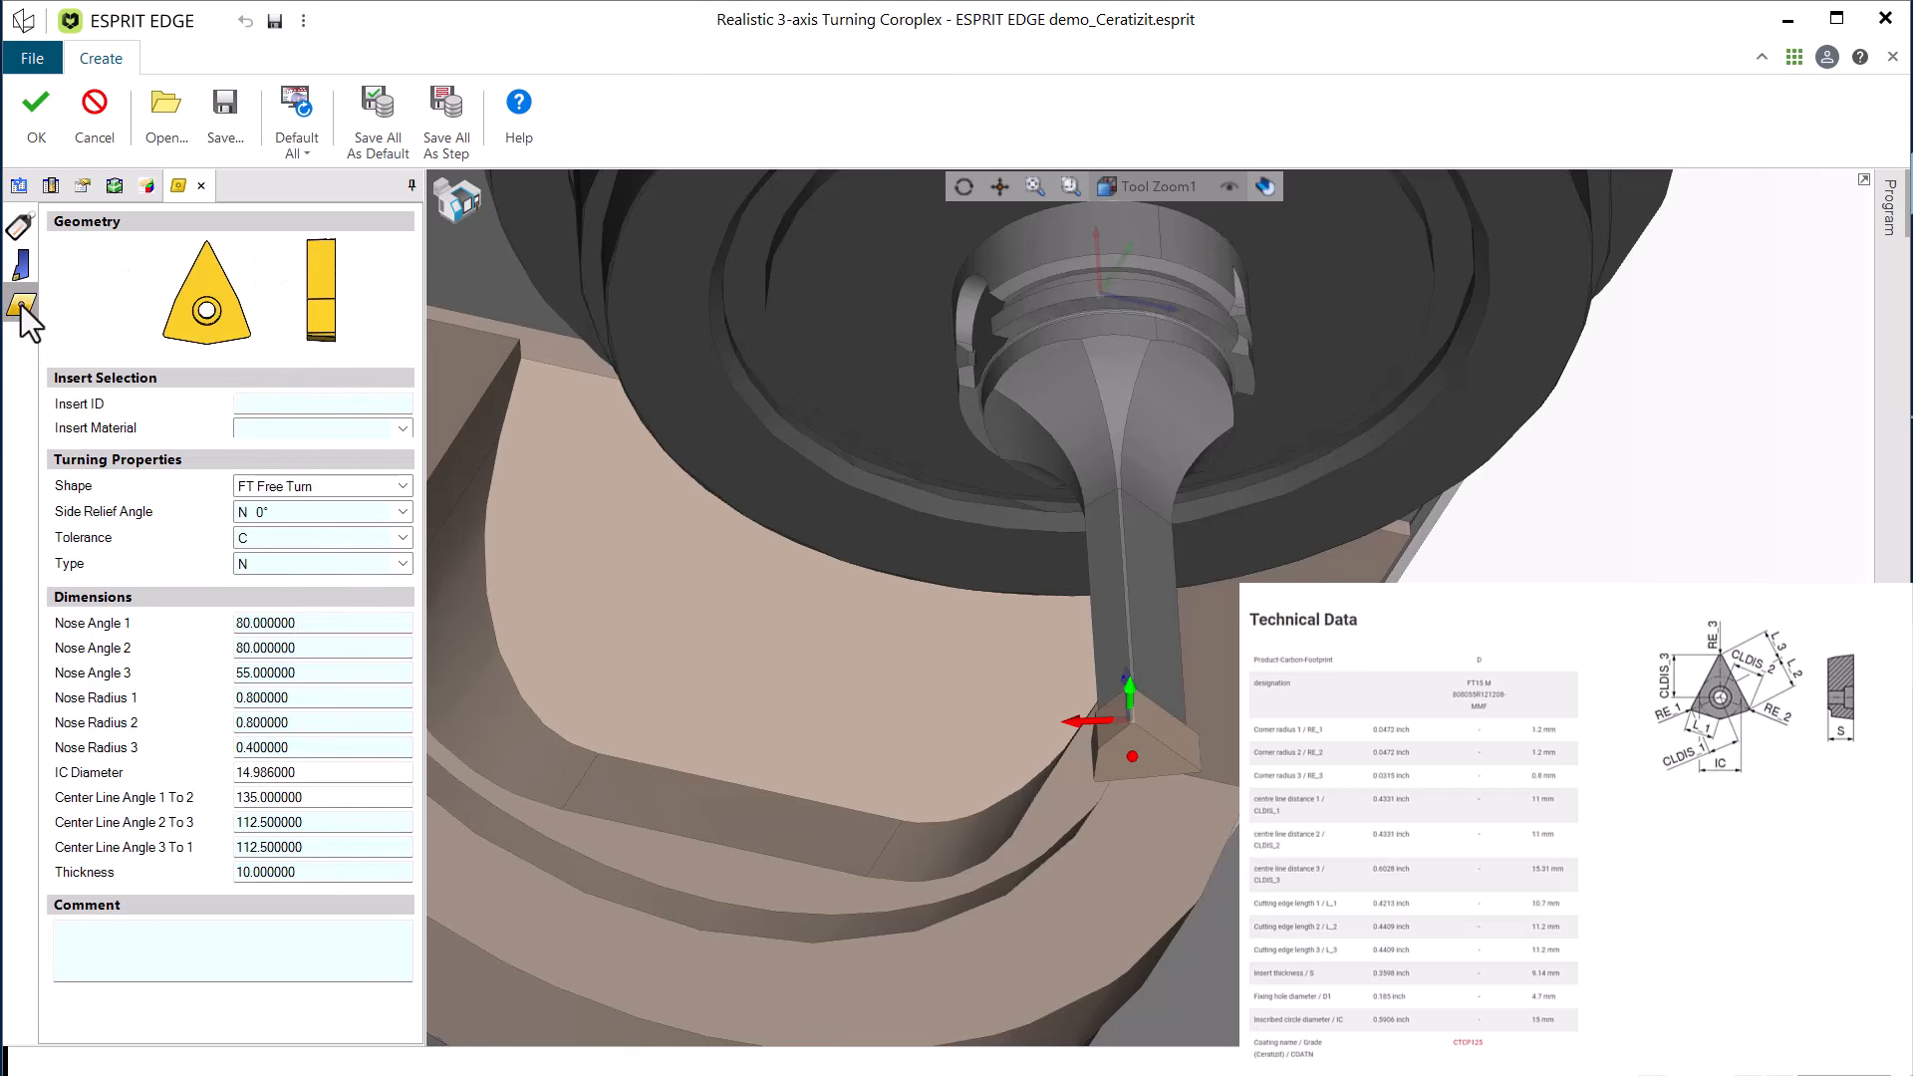
left_click(317, 488)
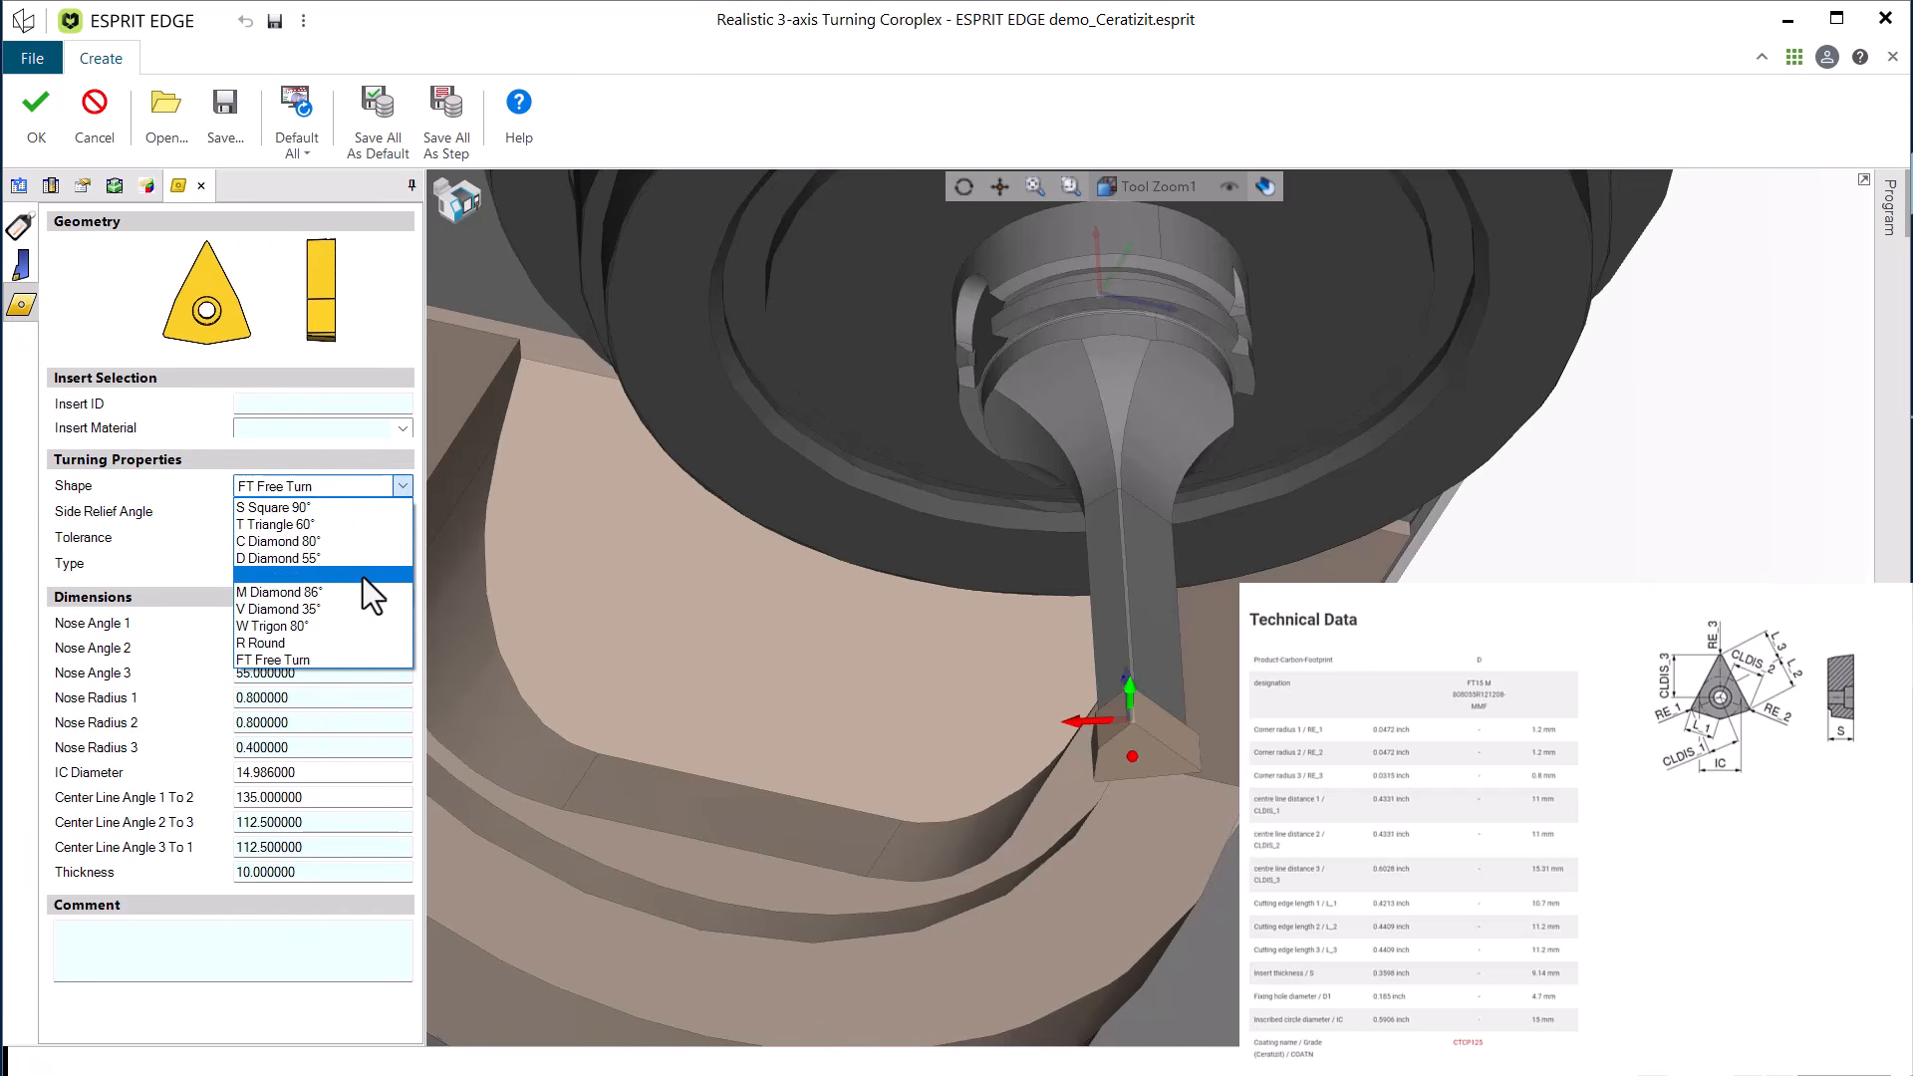
left_click(346, 662)
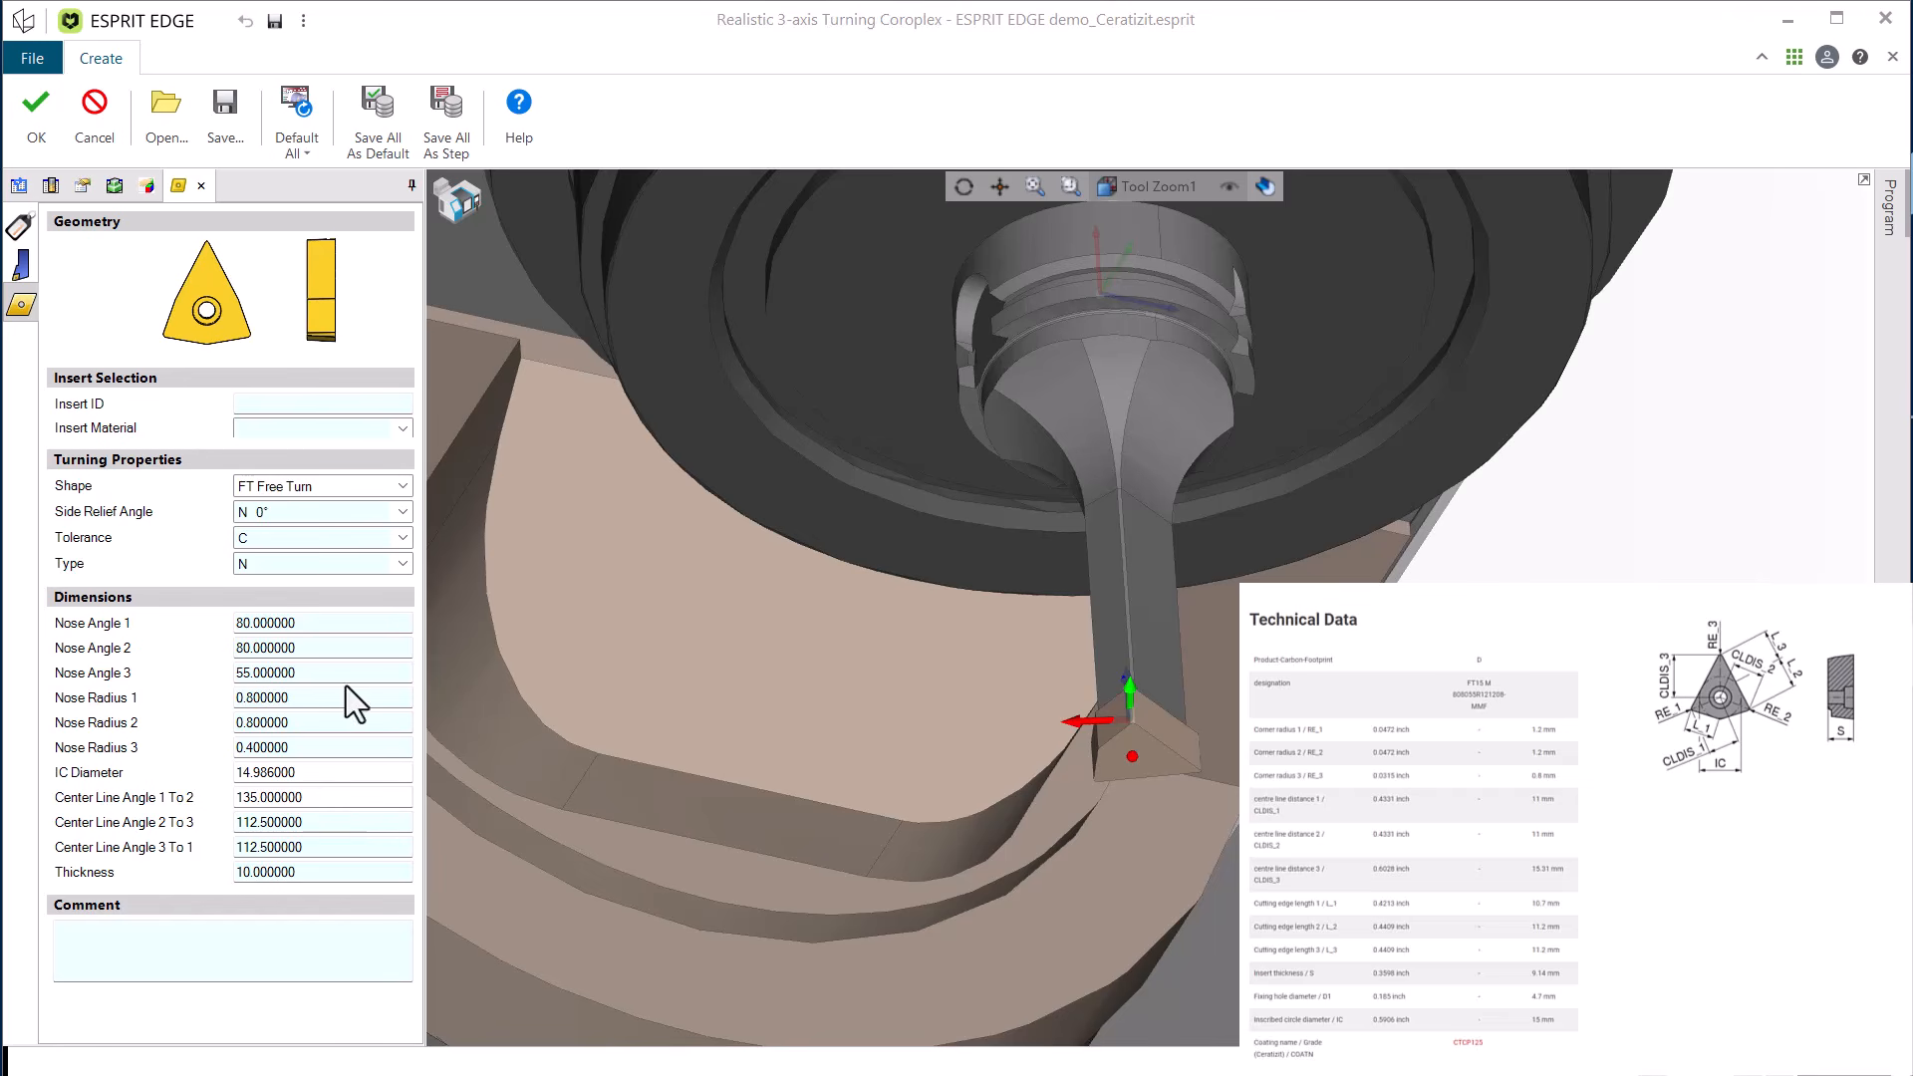
Set the insert's nose radii 1 and 2 to 1.2, nose radius 3 to 0.8 and the IC diameter to 15.
left_click(269, 698)
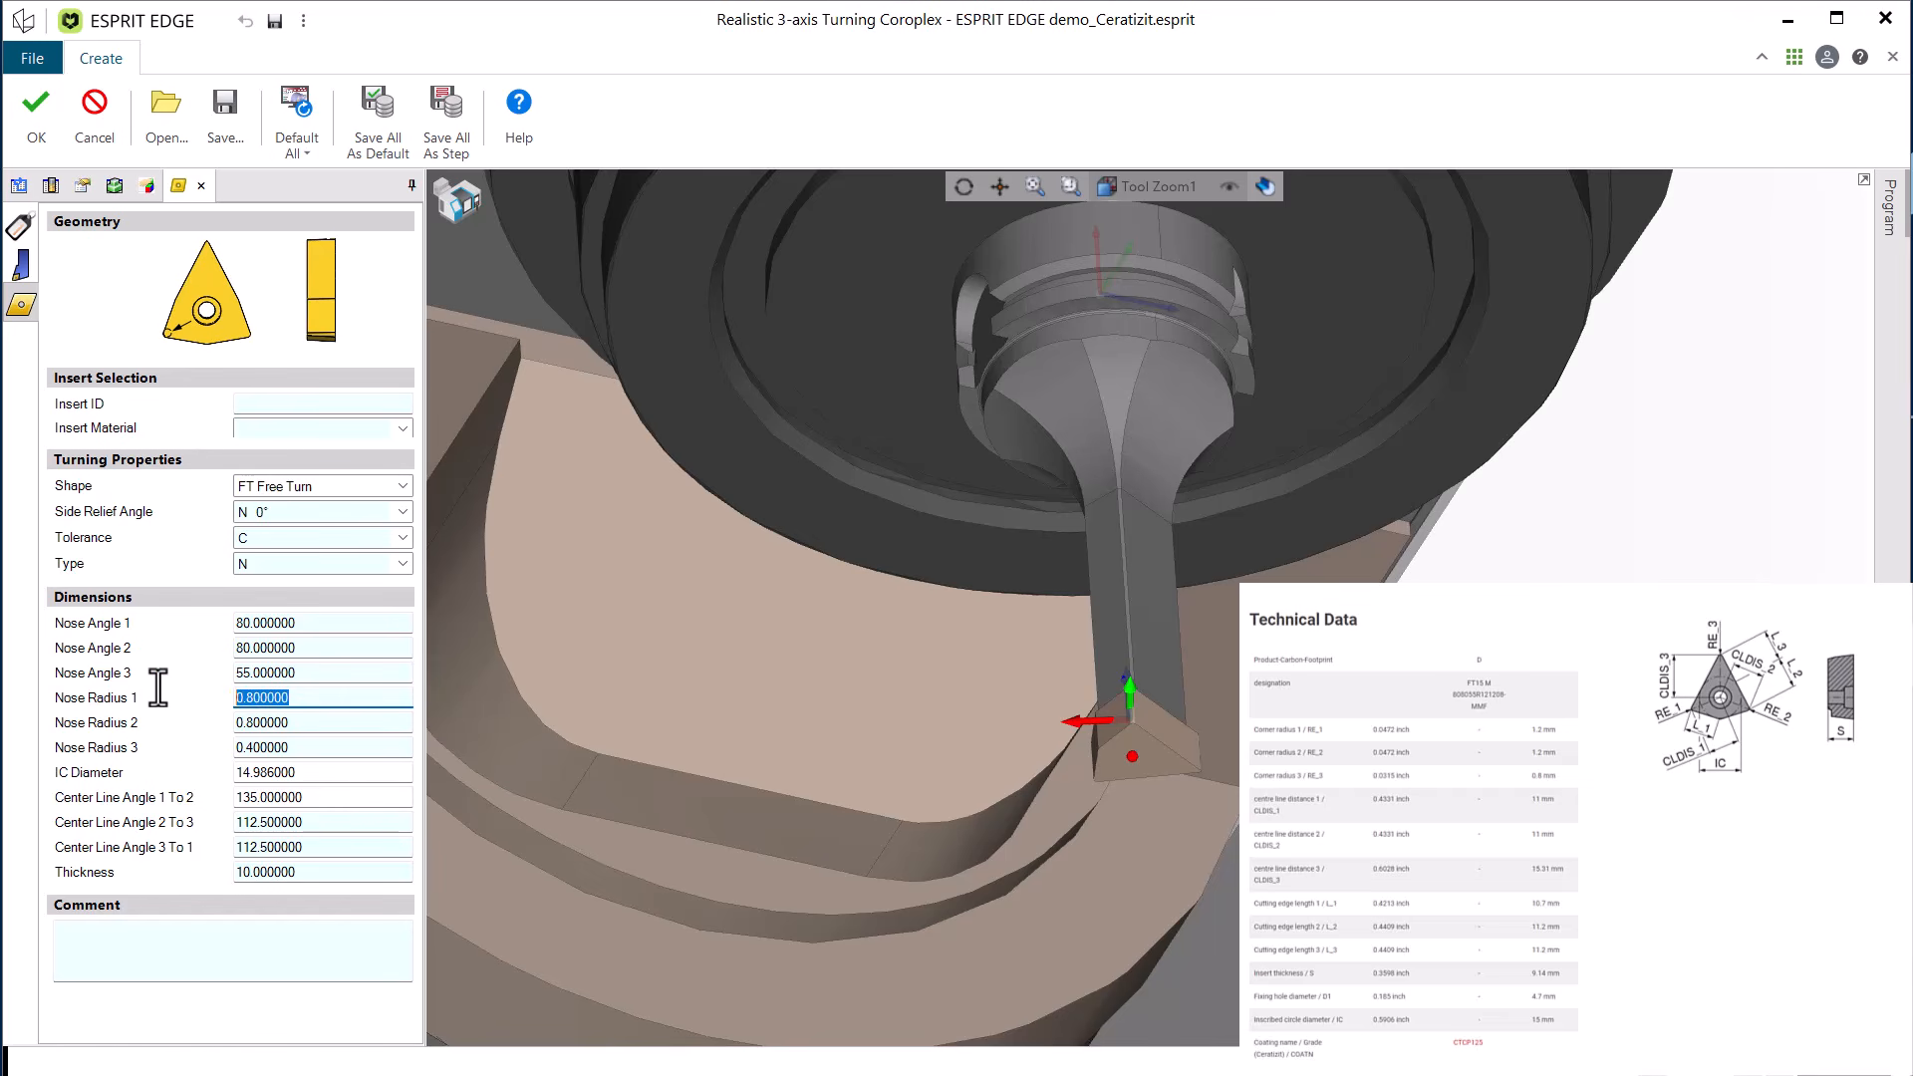
type("1.2")
key("Tab")
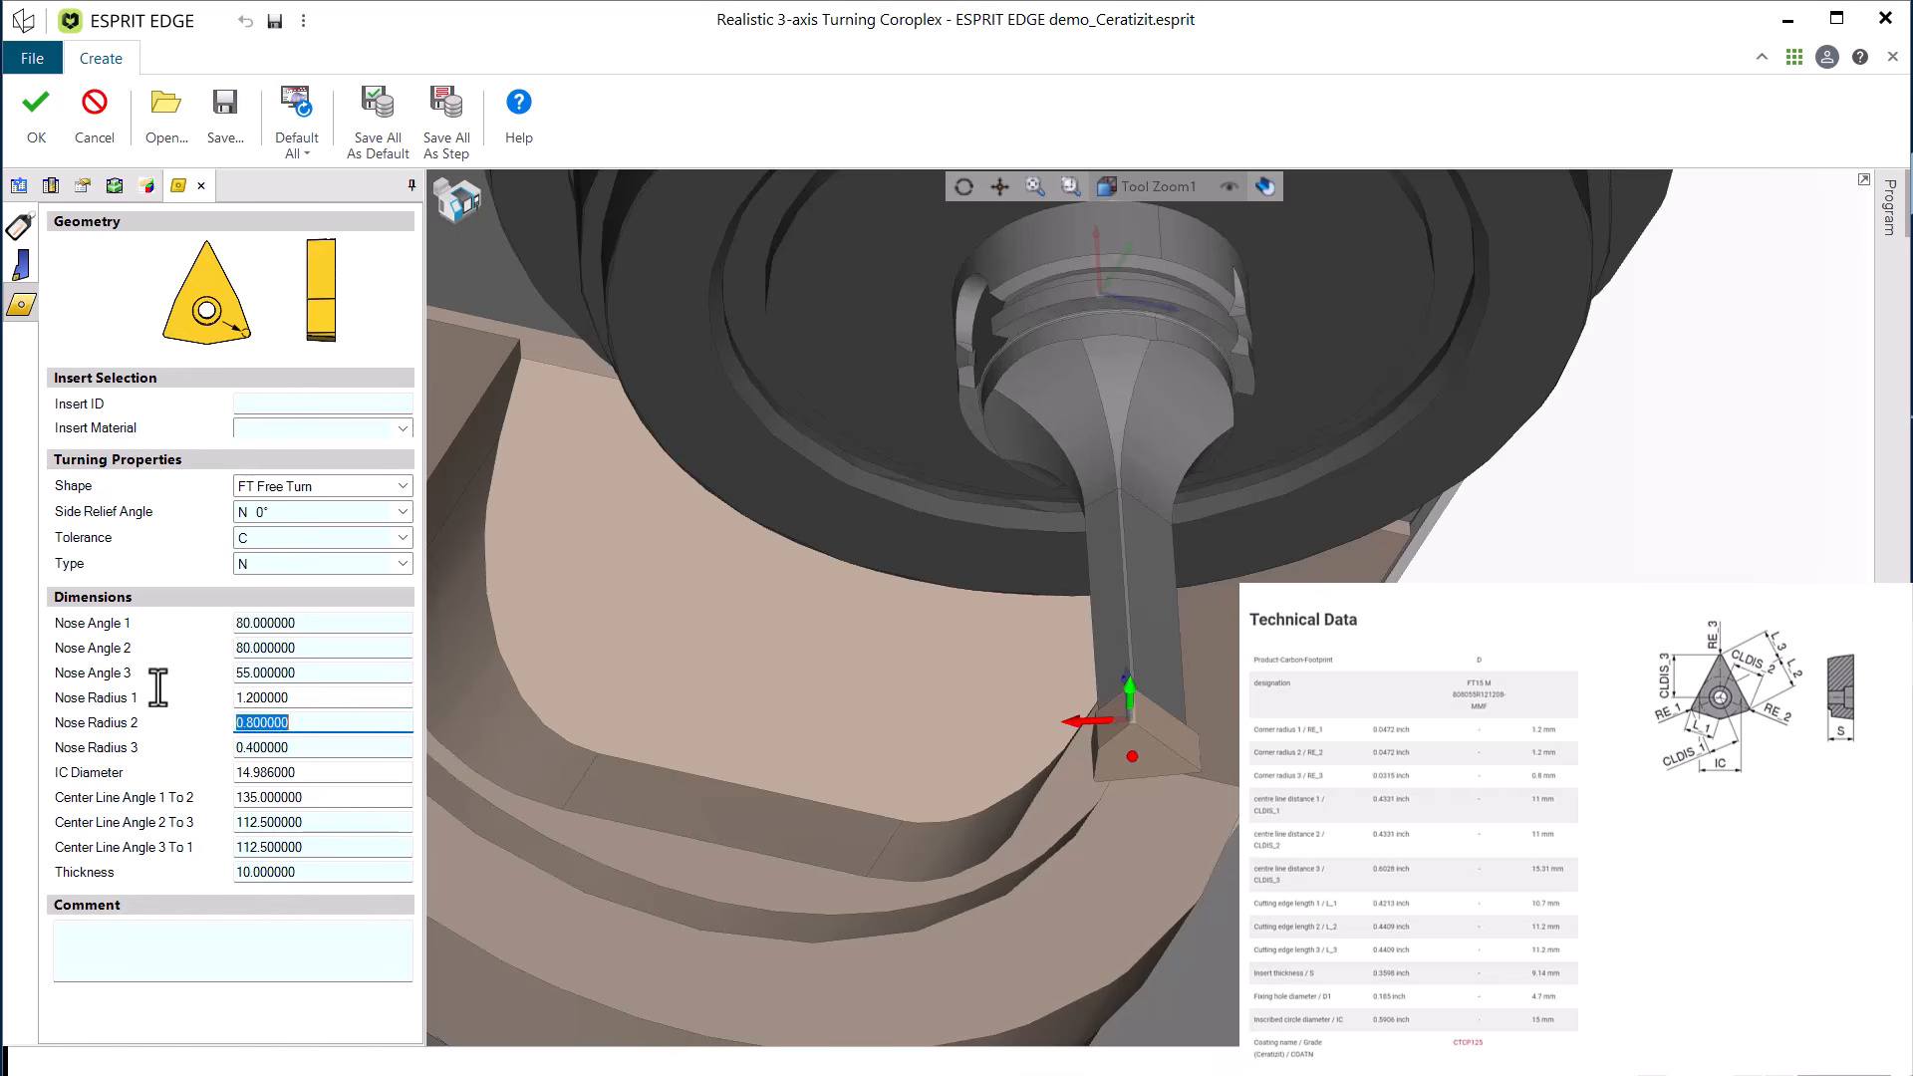
type("1.20")
key("Tab")
type("0.8")
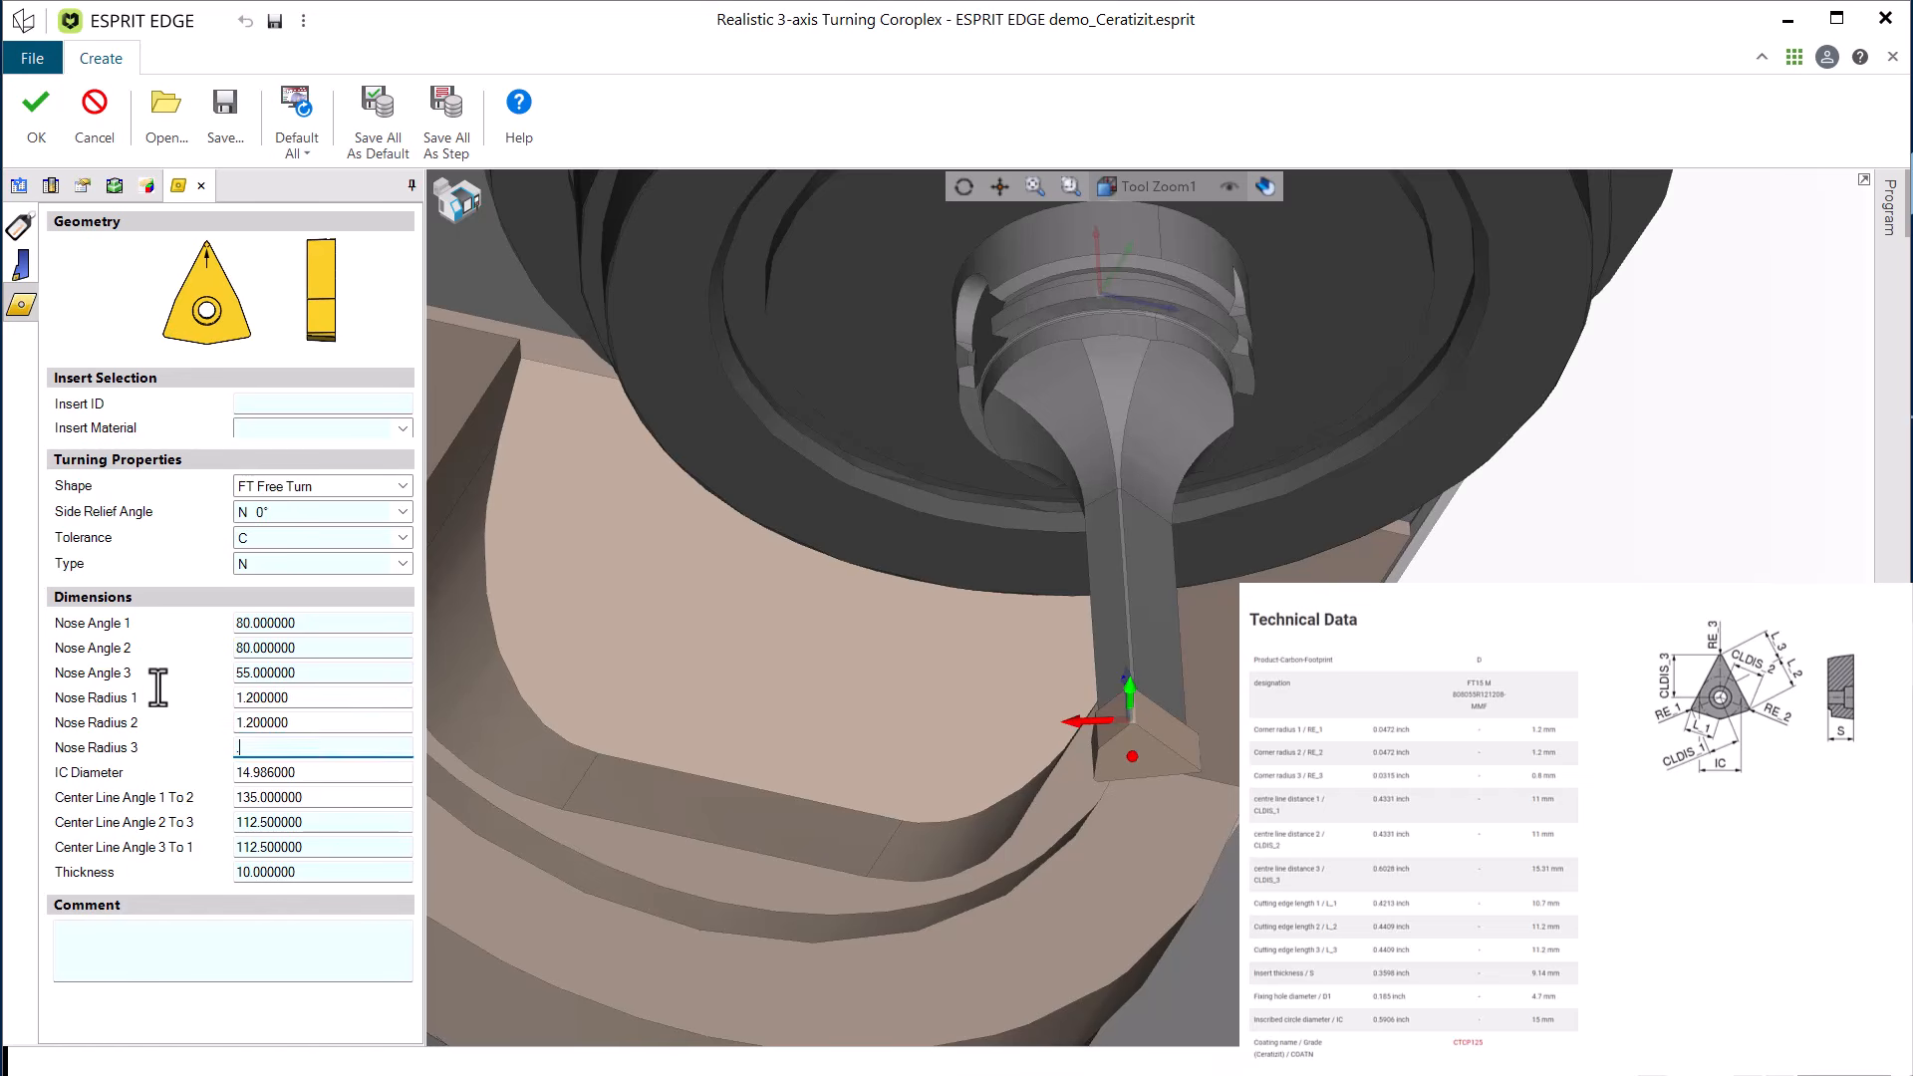
key("Tab")
type("15")
key("Tab")
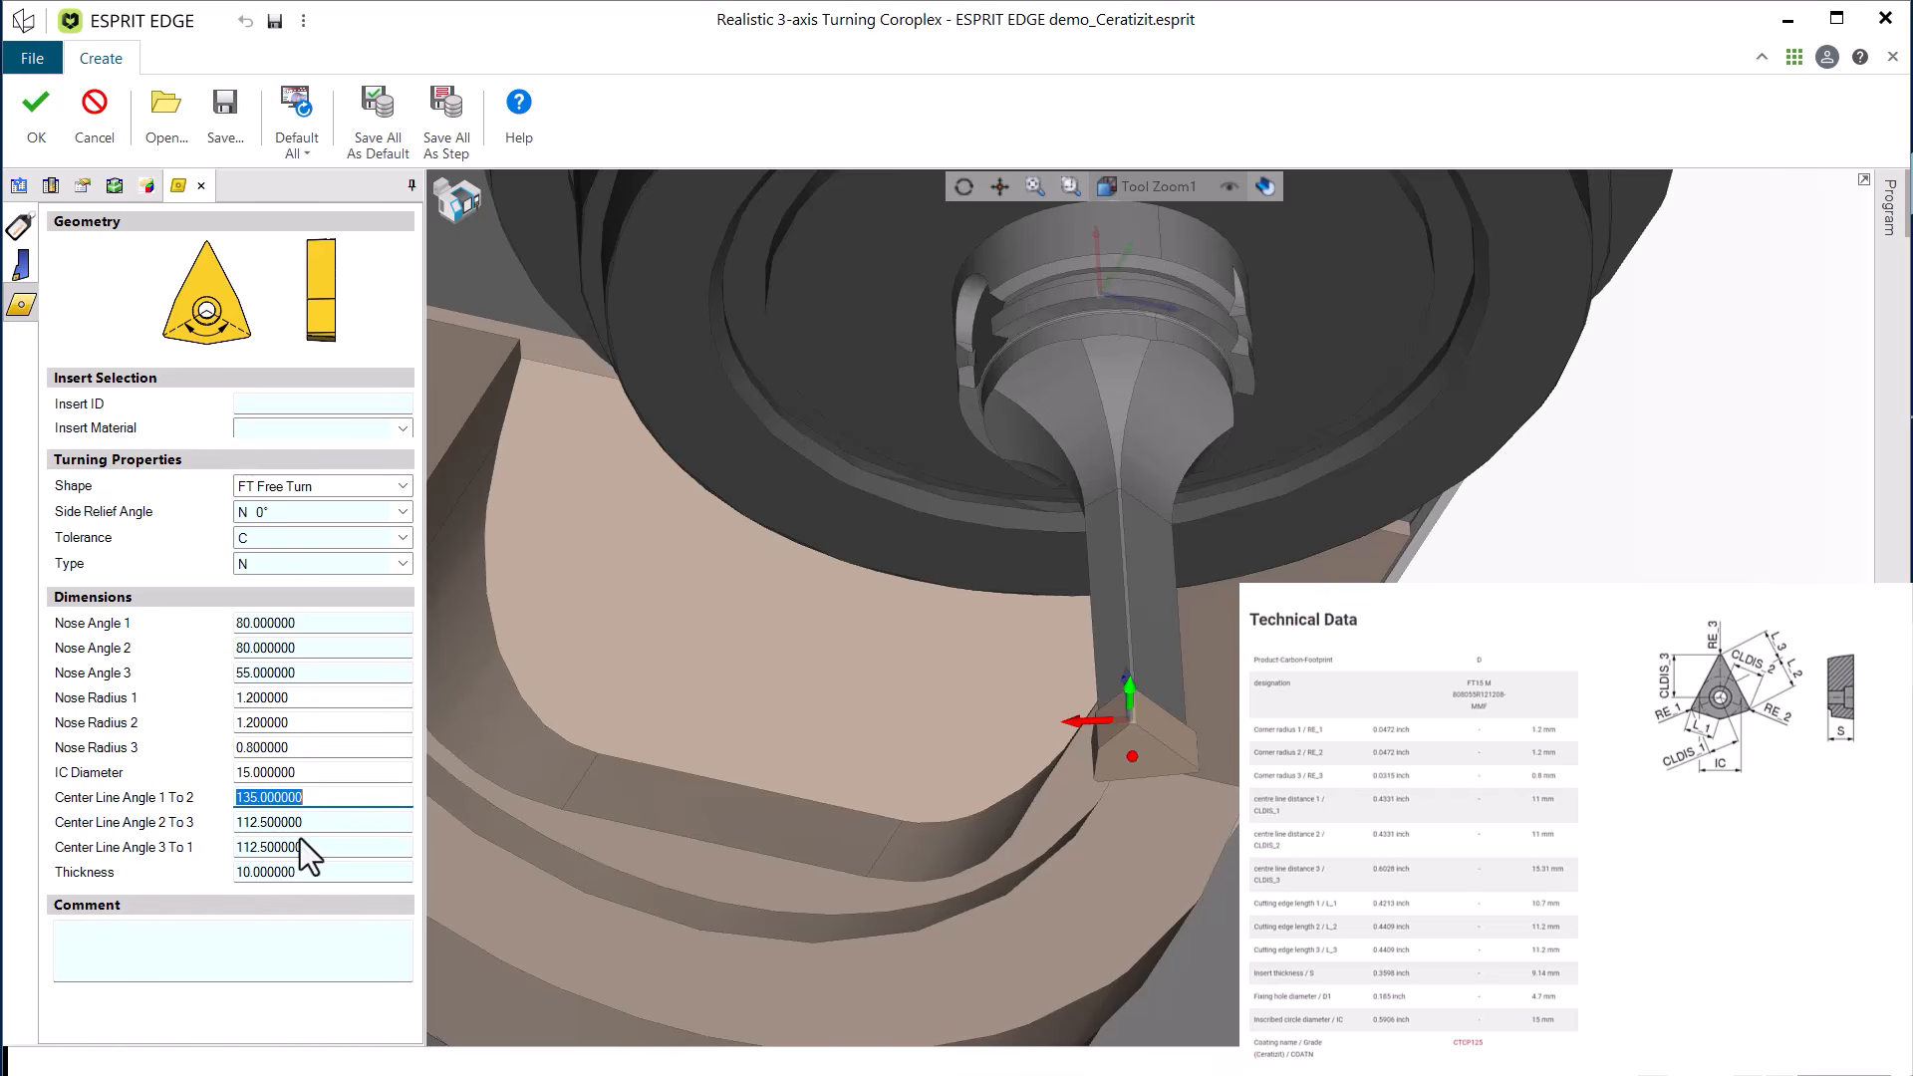
Set the insert thickness to 9.14 and create the tool.
left_click(324, 874)
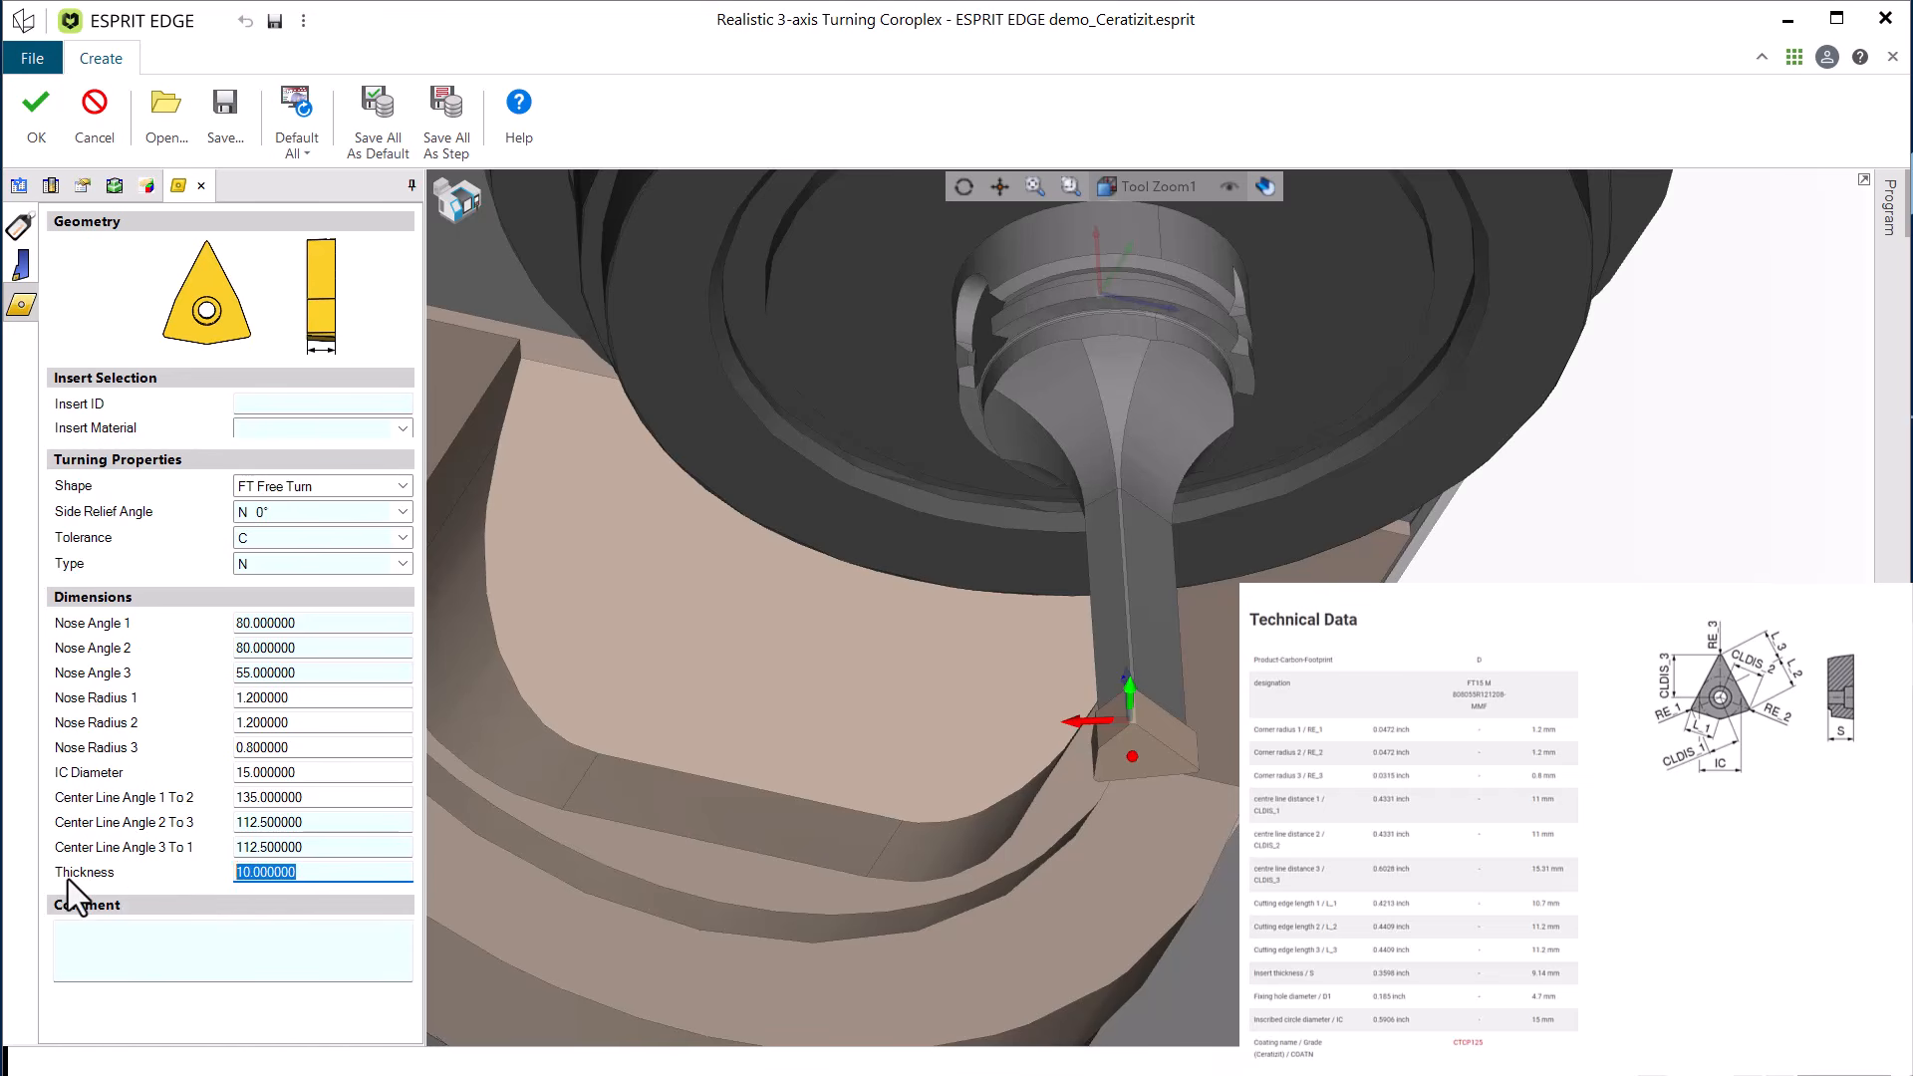
type("9.14")
key("Tab")
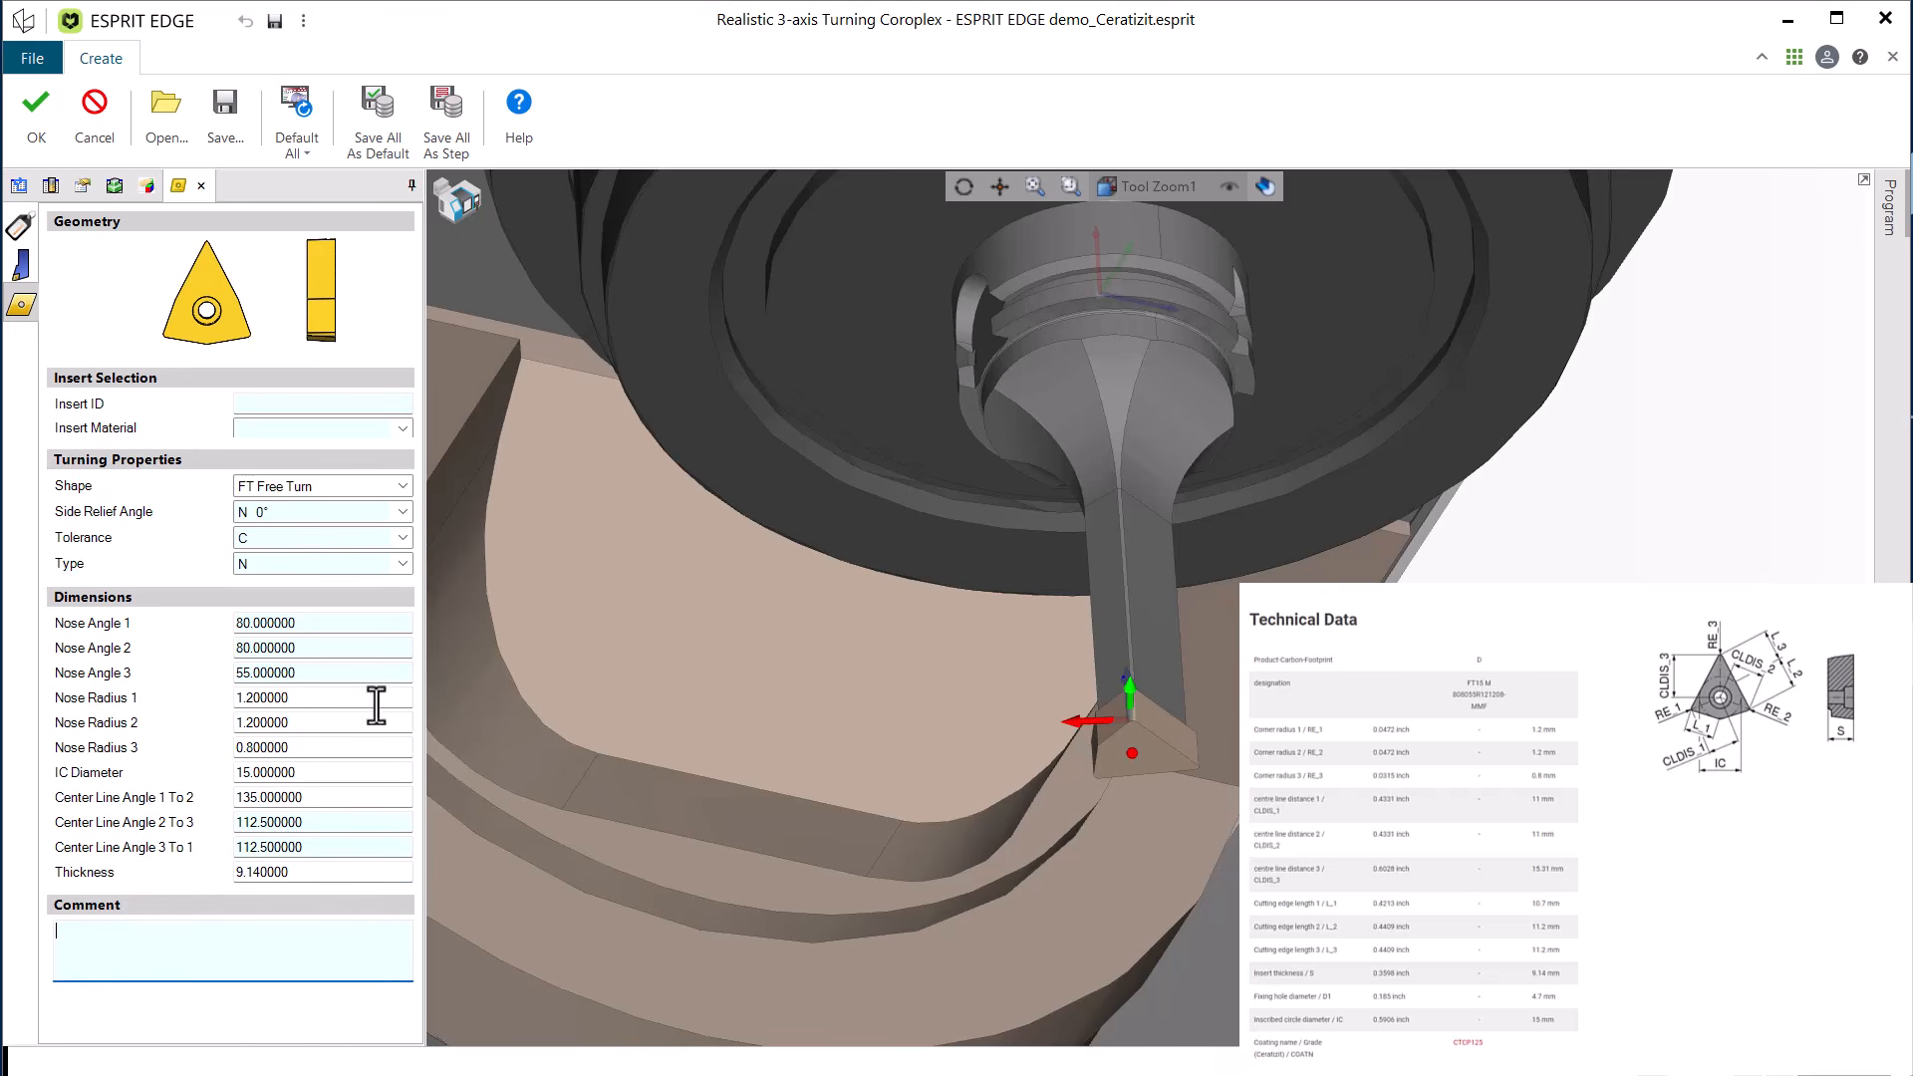
left_click(24, 110)
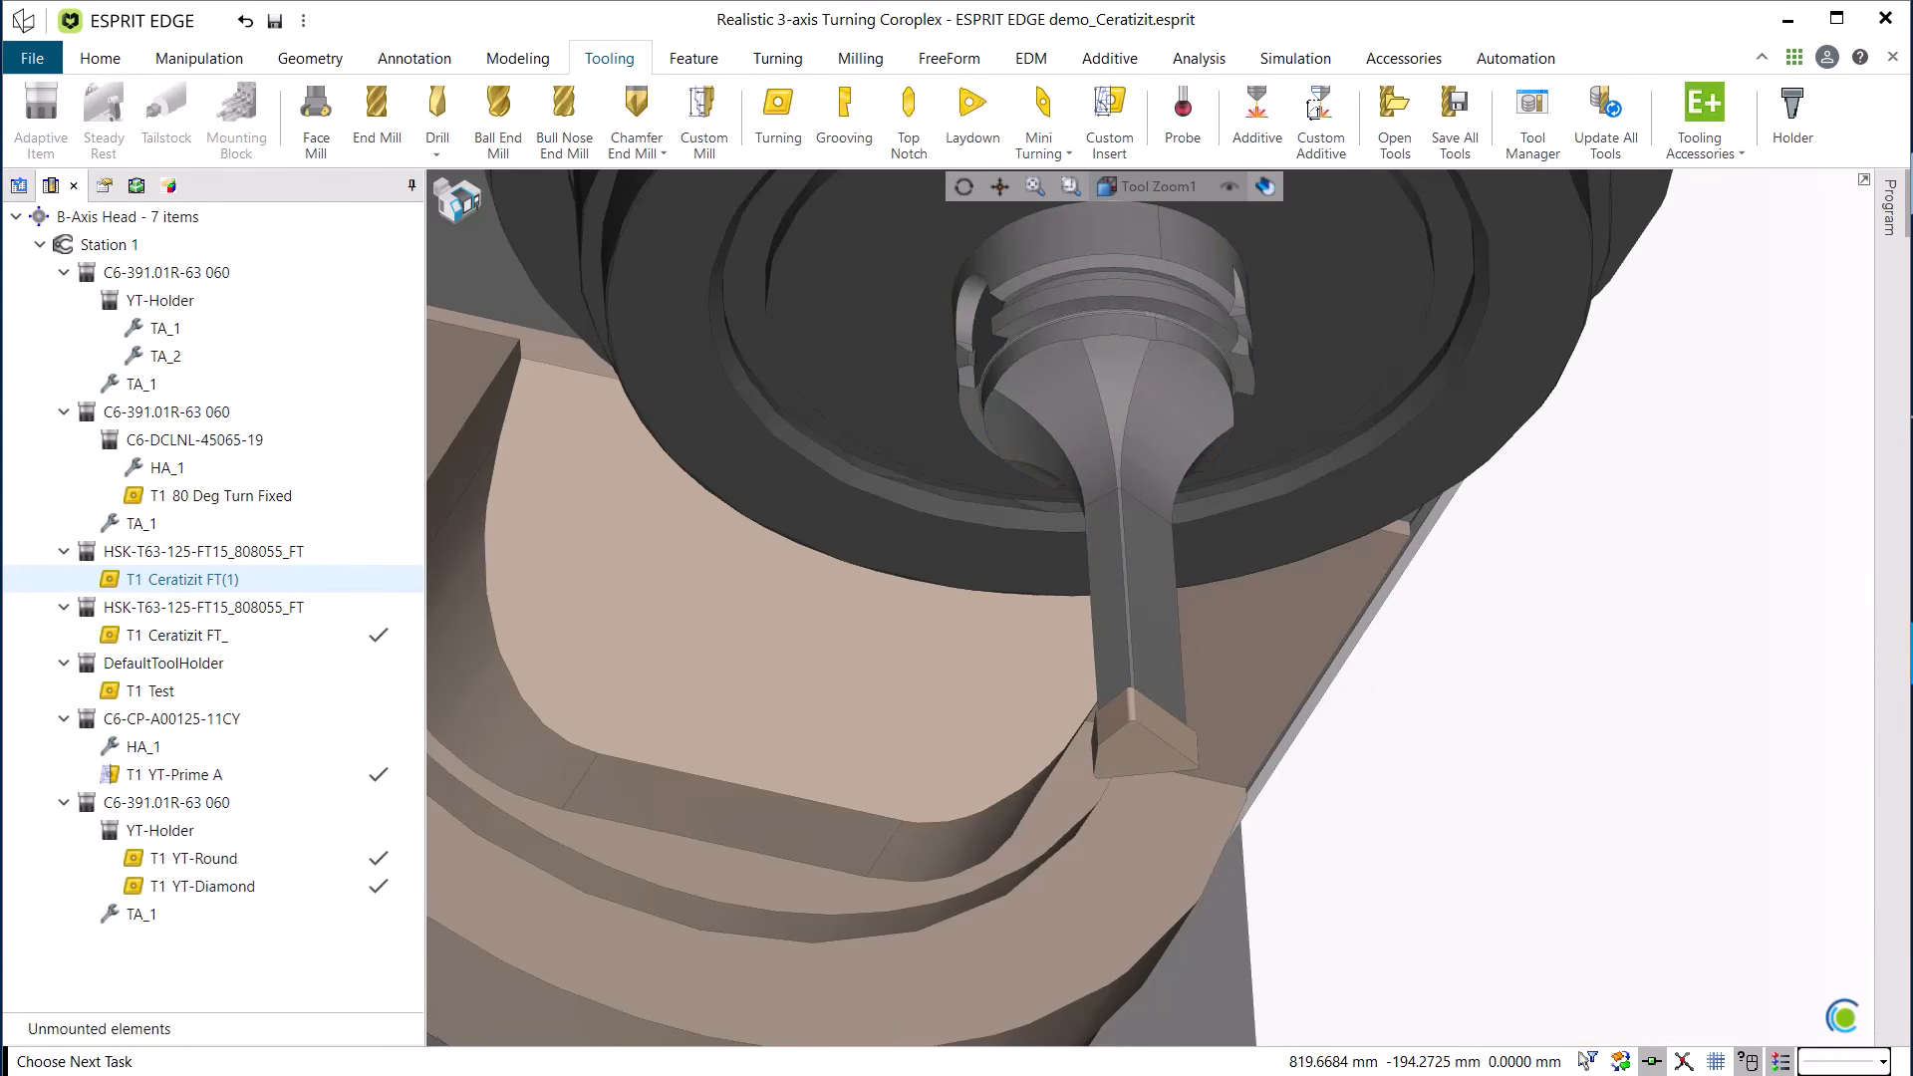
Compare the empty C6-391.01R-63 060 YT-Holder assembly with the one carrying the YT-Round and YT-Diamond inserts.
left_click(166, 272)
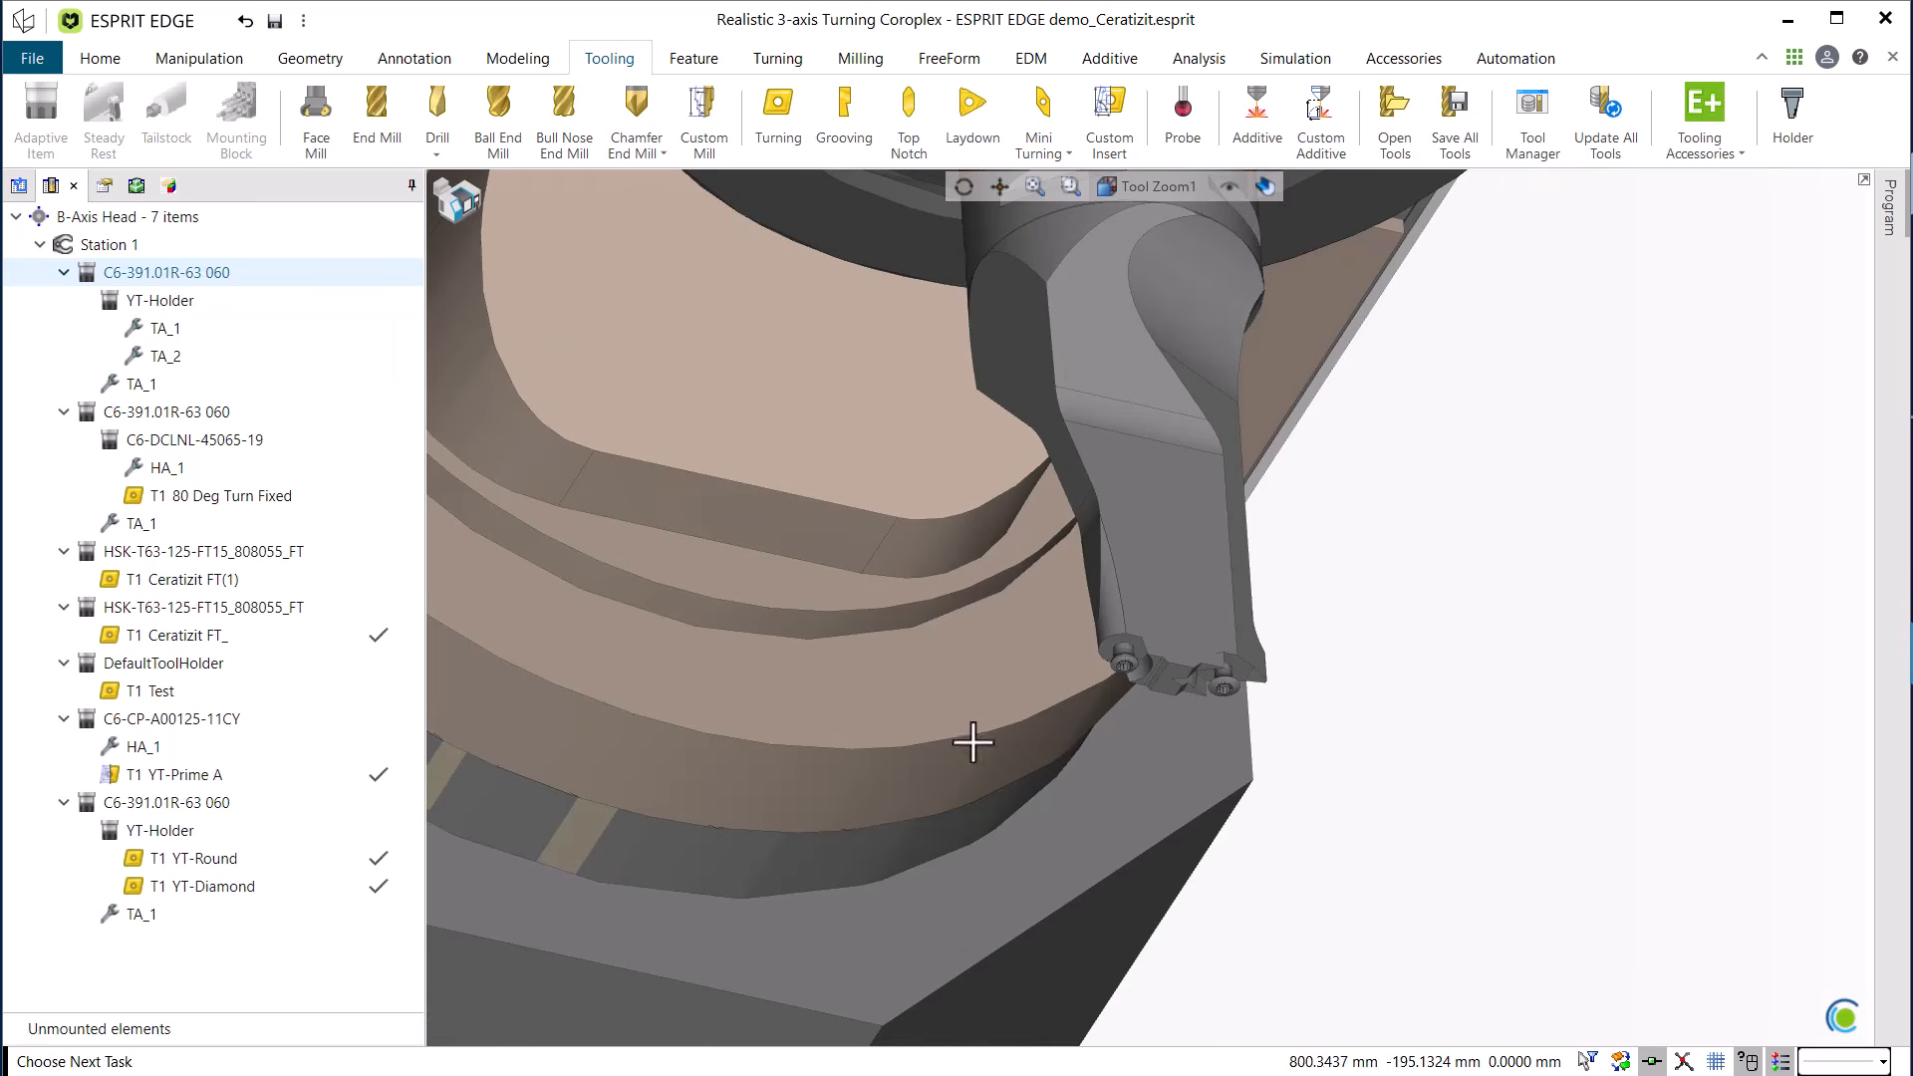
key("ctrl")
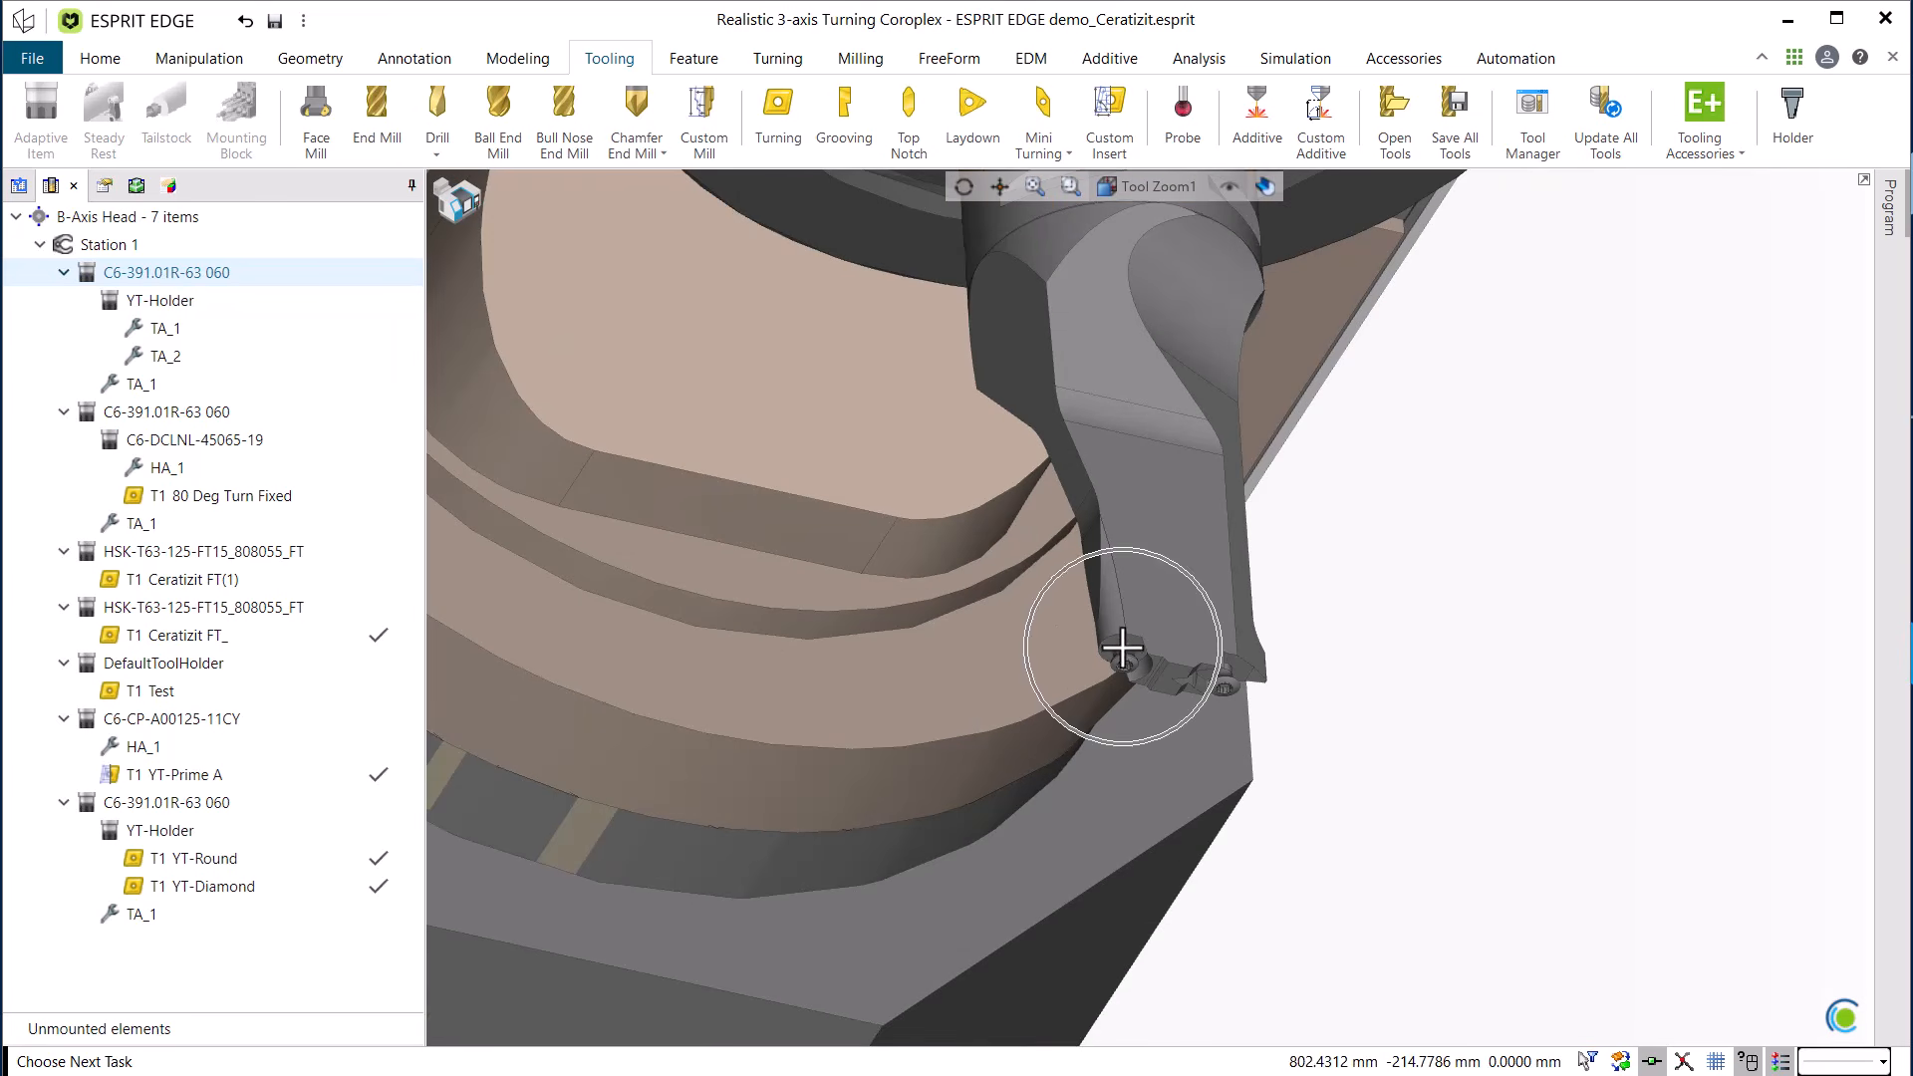
key("ctrl")
left_click(152, 807)
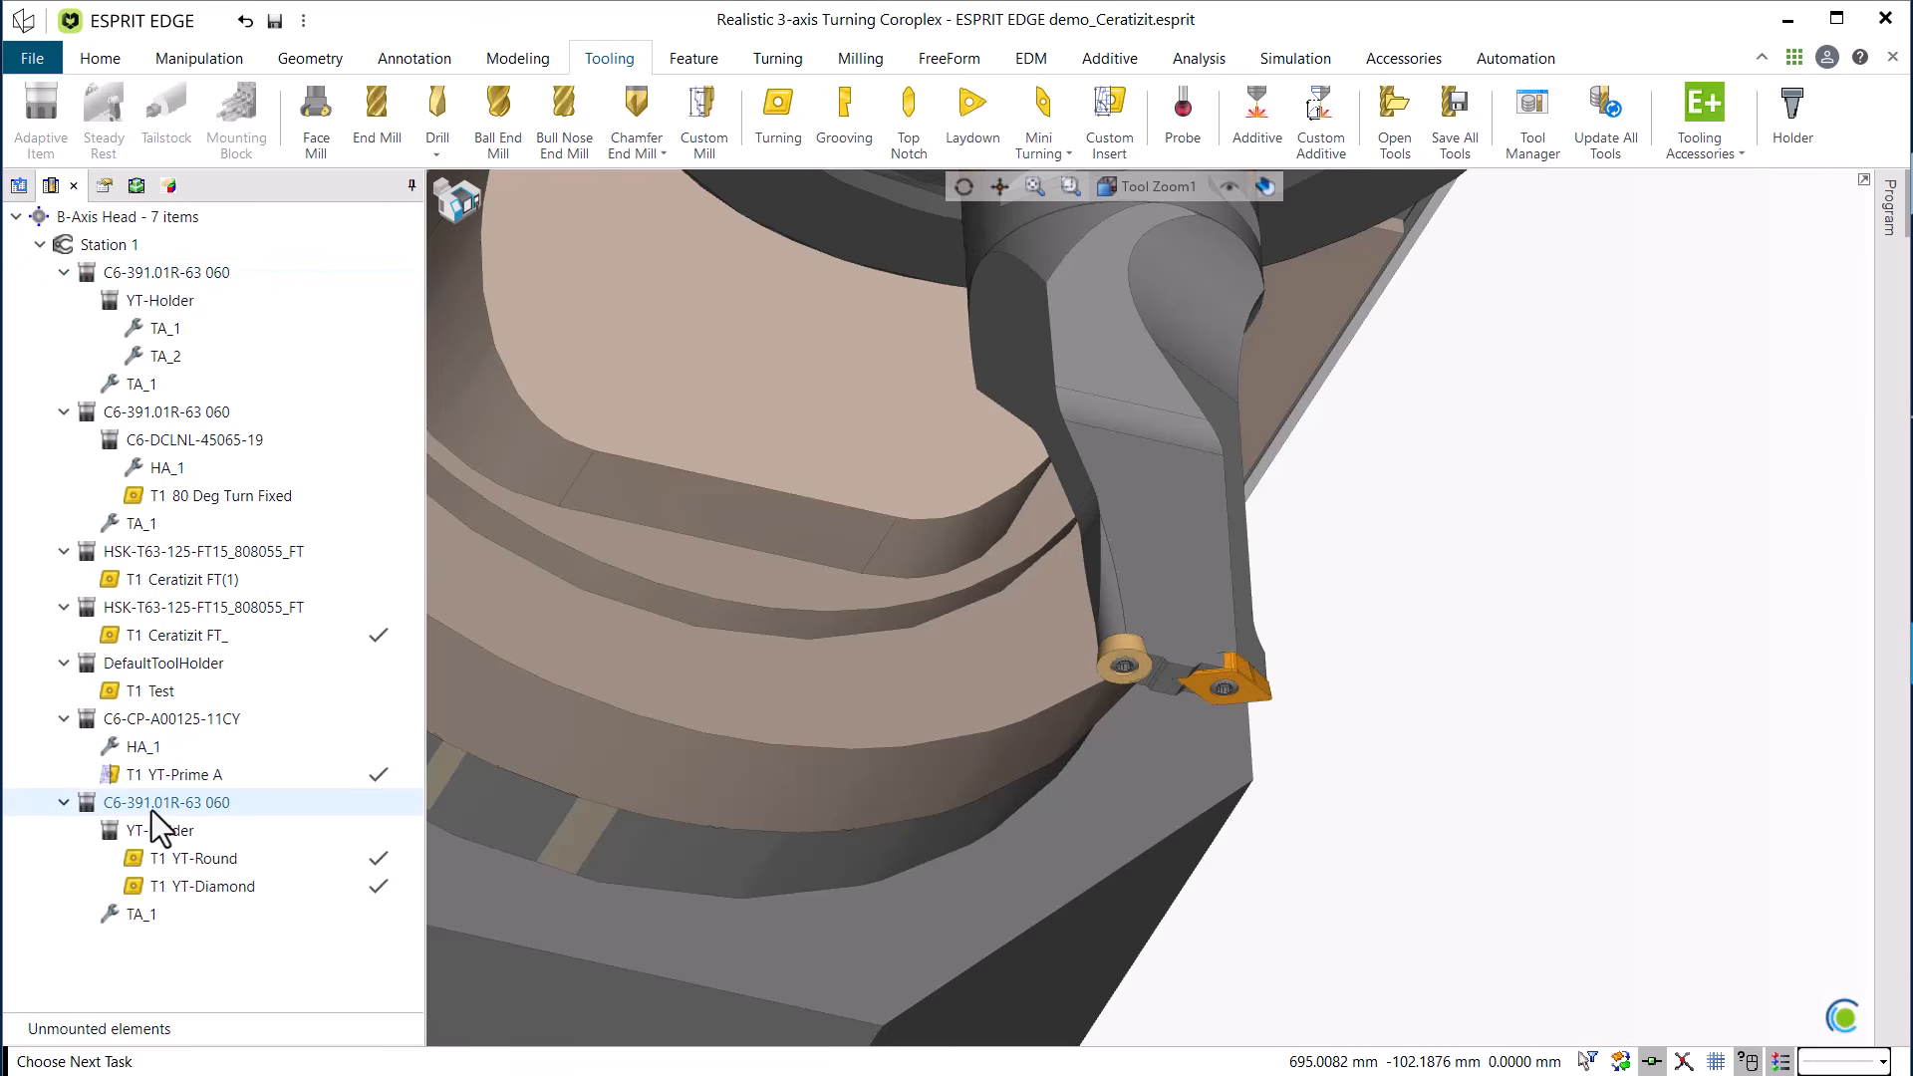
left_click(213, 863)
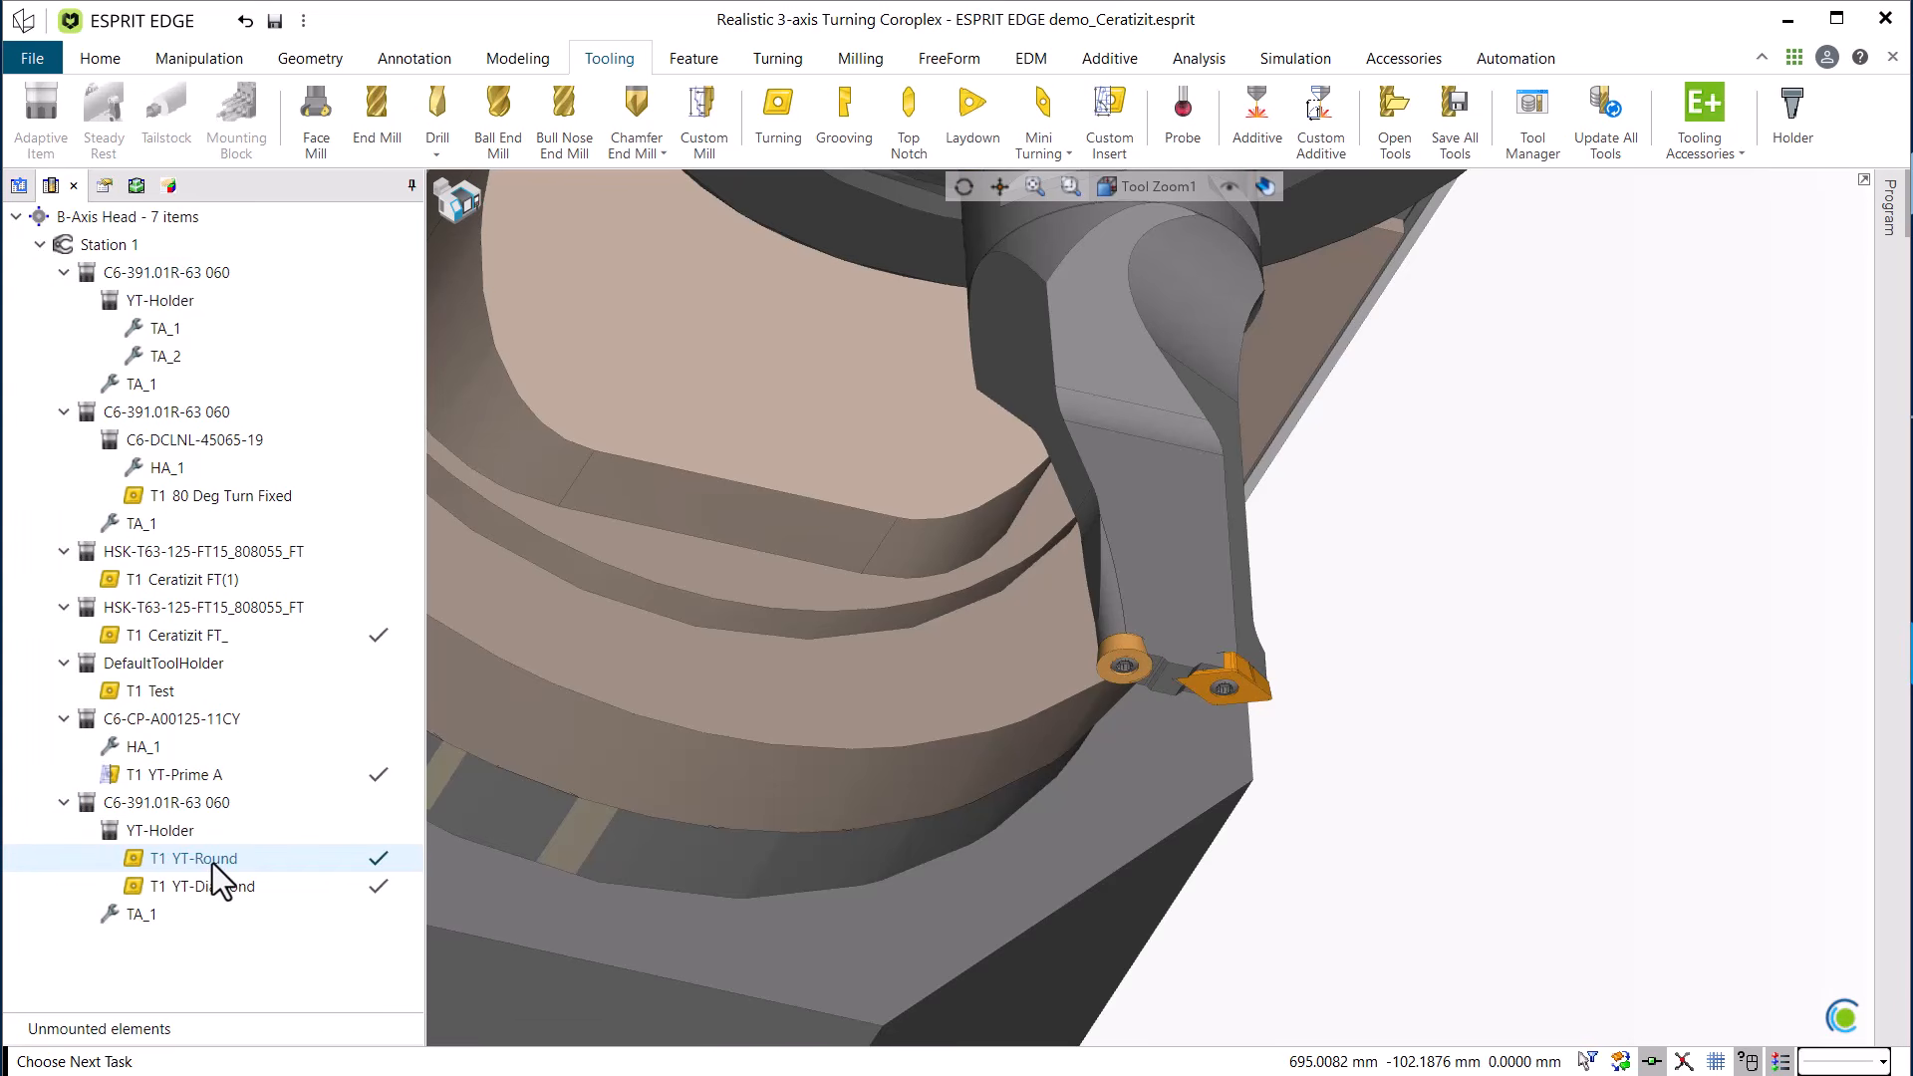
left_click(199, 887)
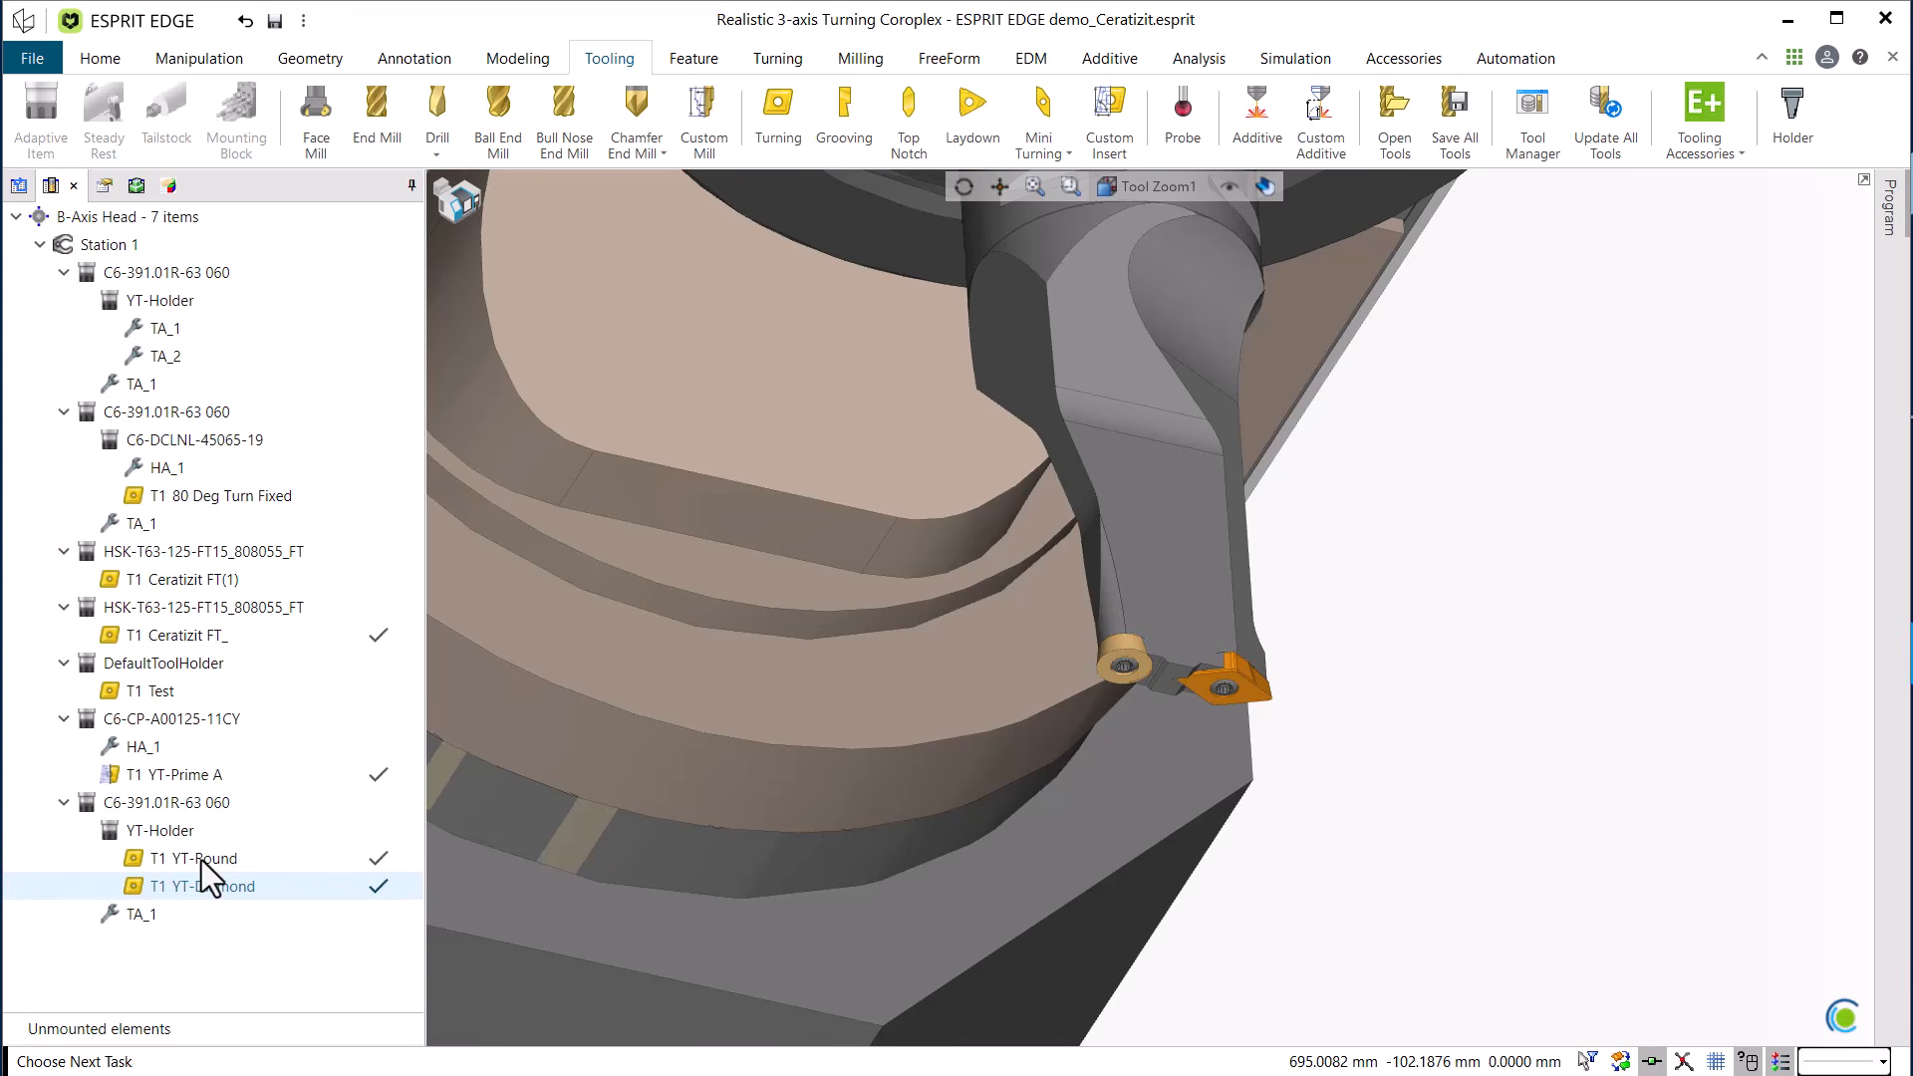
Review the shape and dimensions of the YT-Round insert without changing them.
double_click(200, 857)
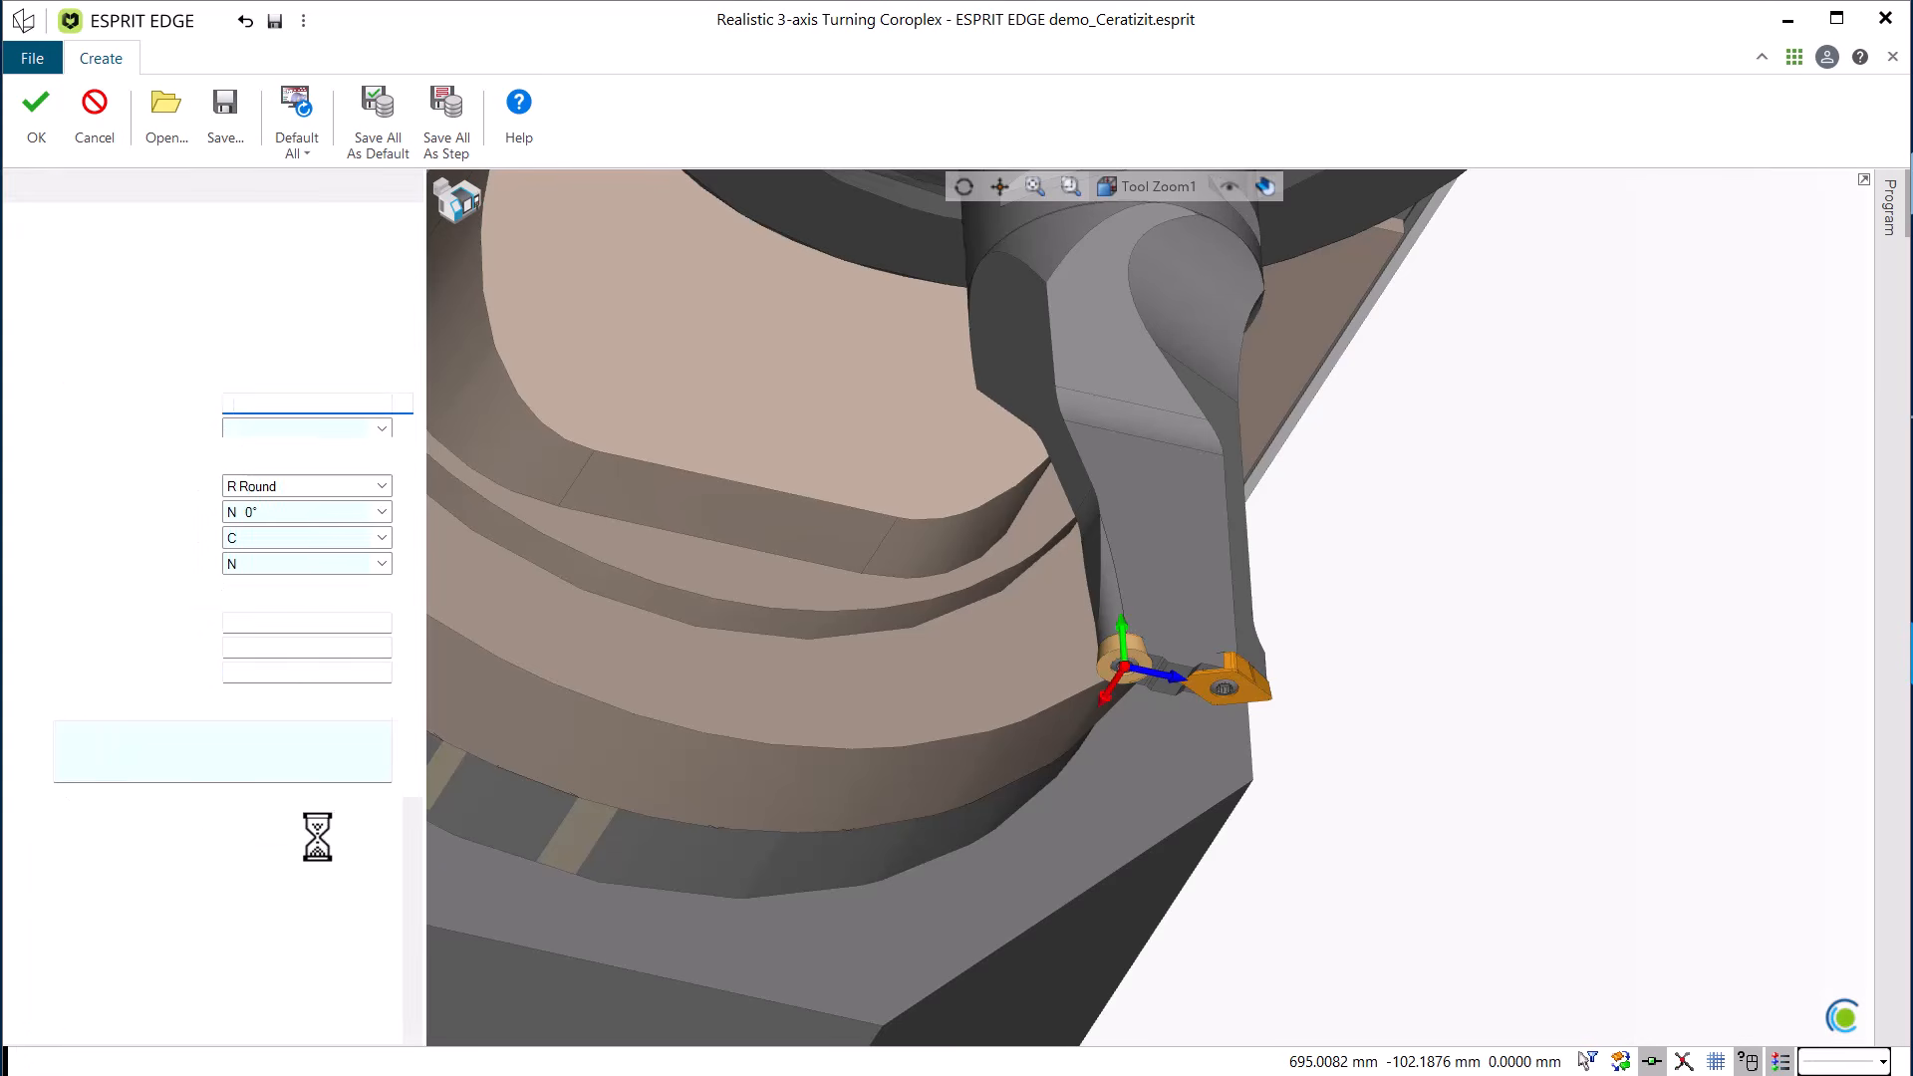
left_click(289, 488)
left_click(295, 487)
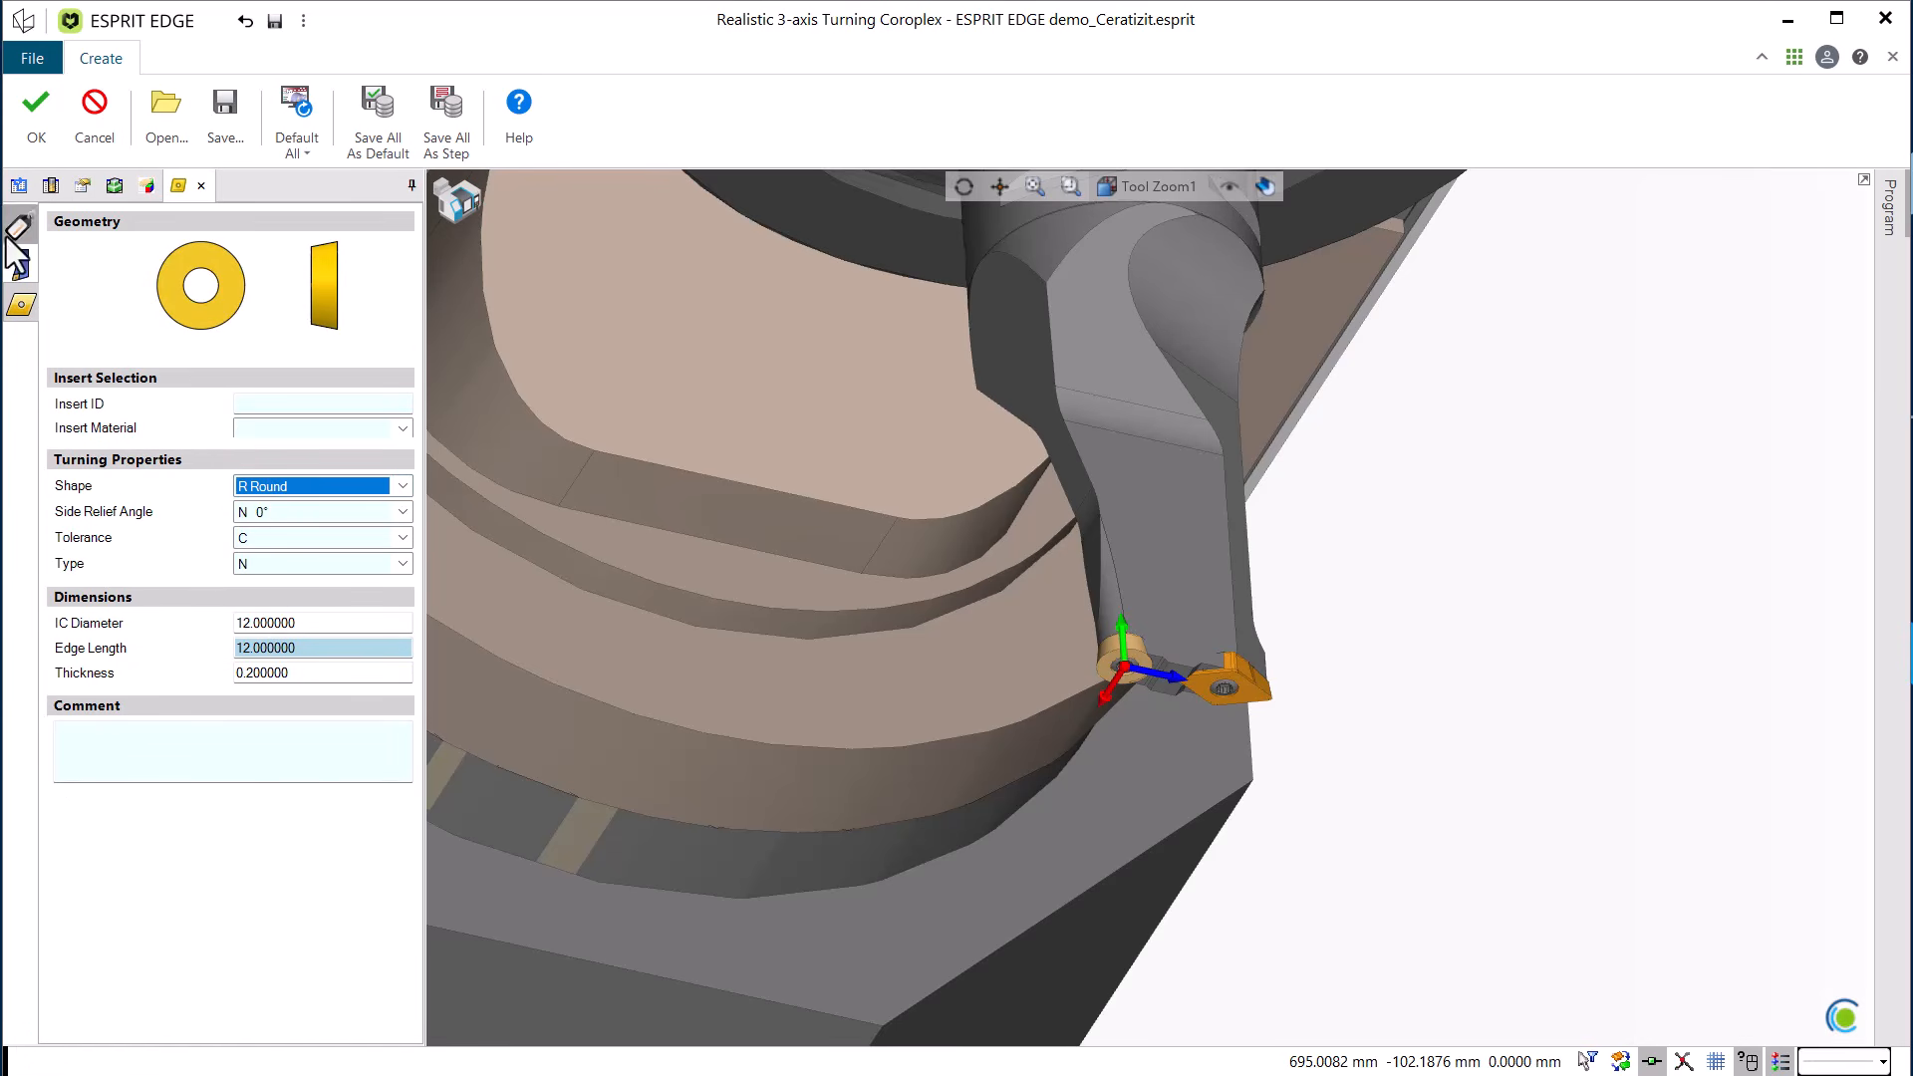
left_click(36, 112)
Review the shape and dimensions of the YT-Diamond insert without changing them.
double_click(213, 888)
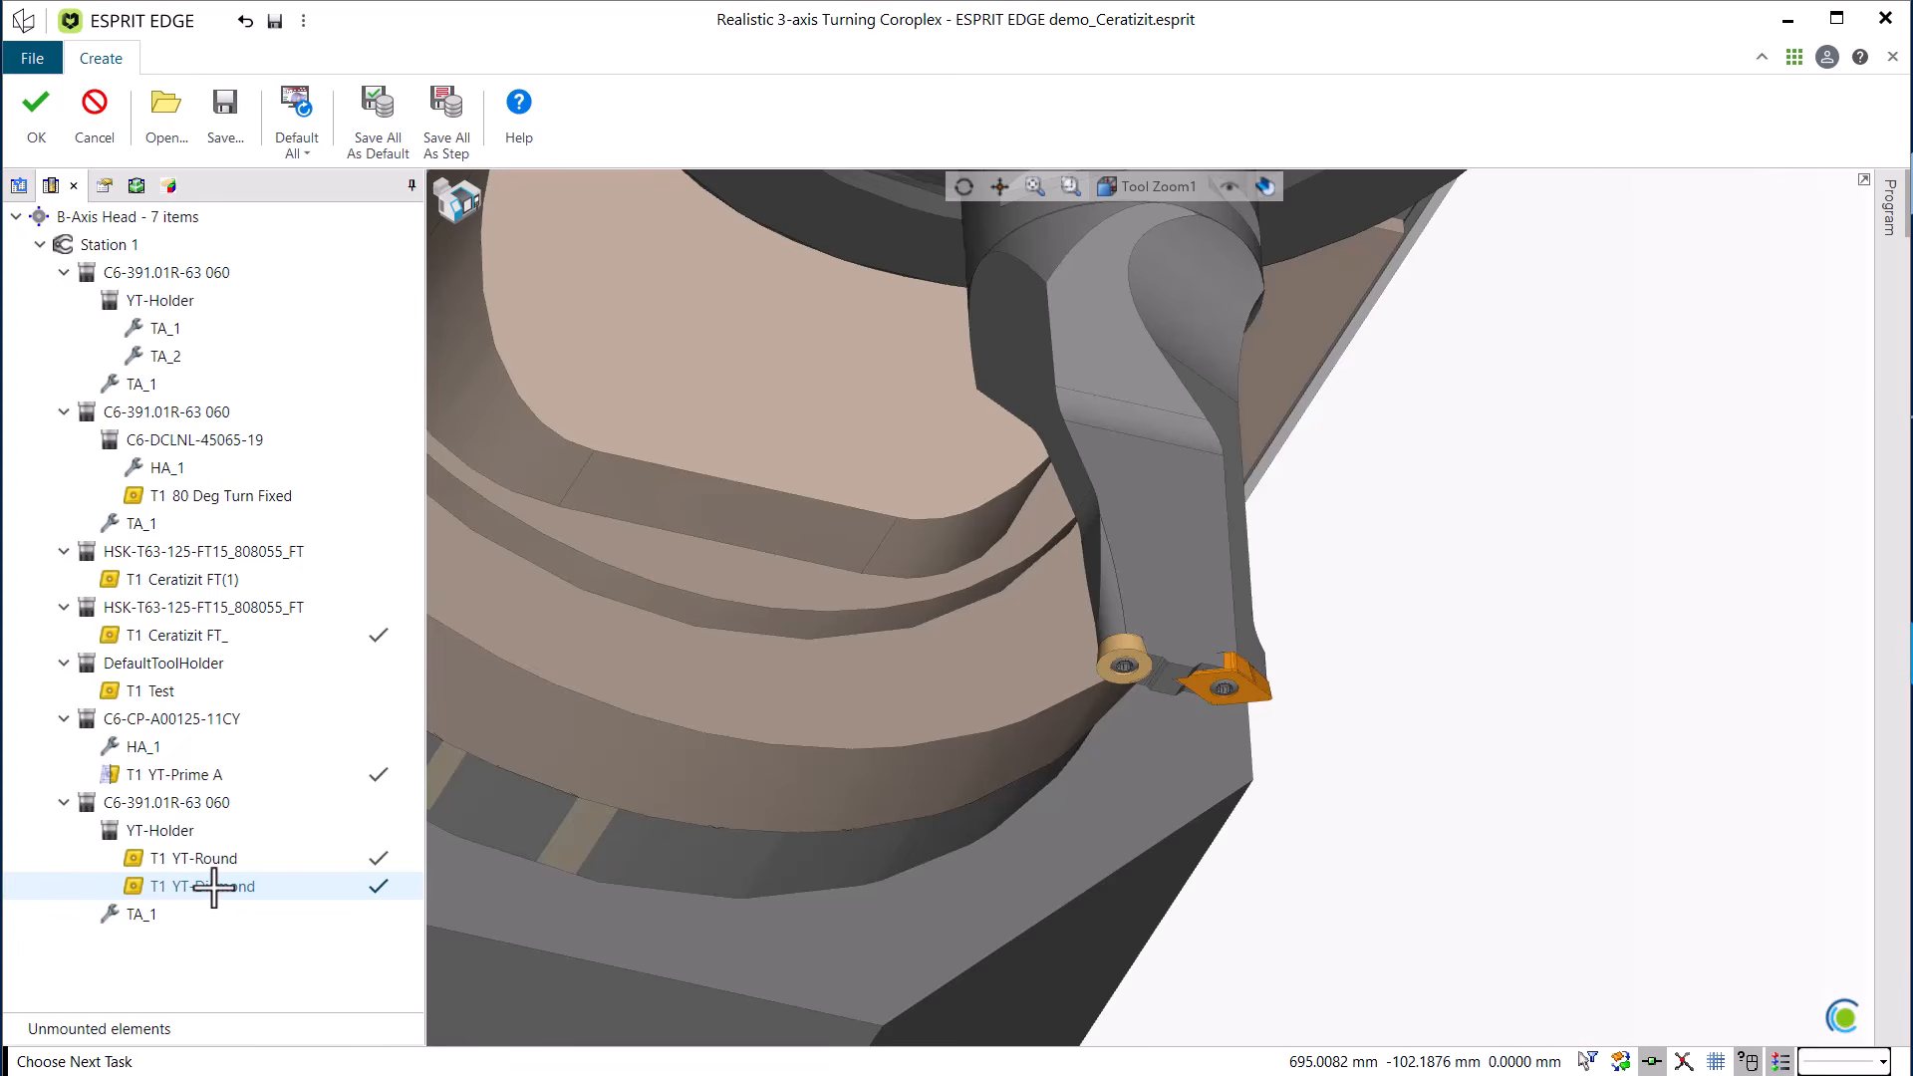
left_click(297, 486)
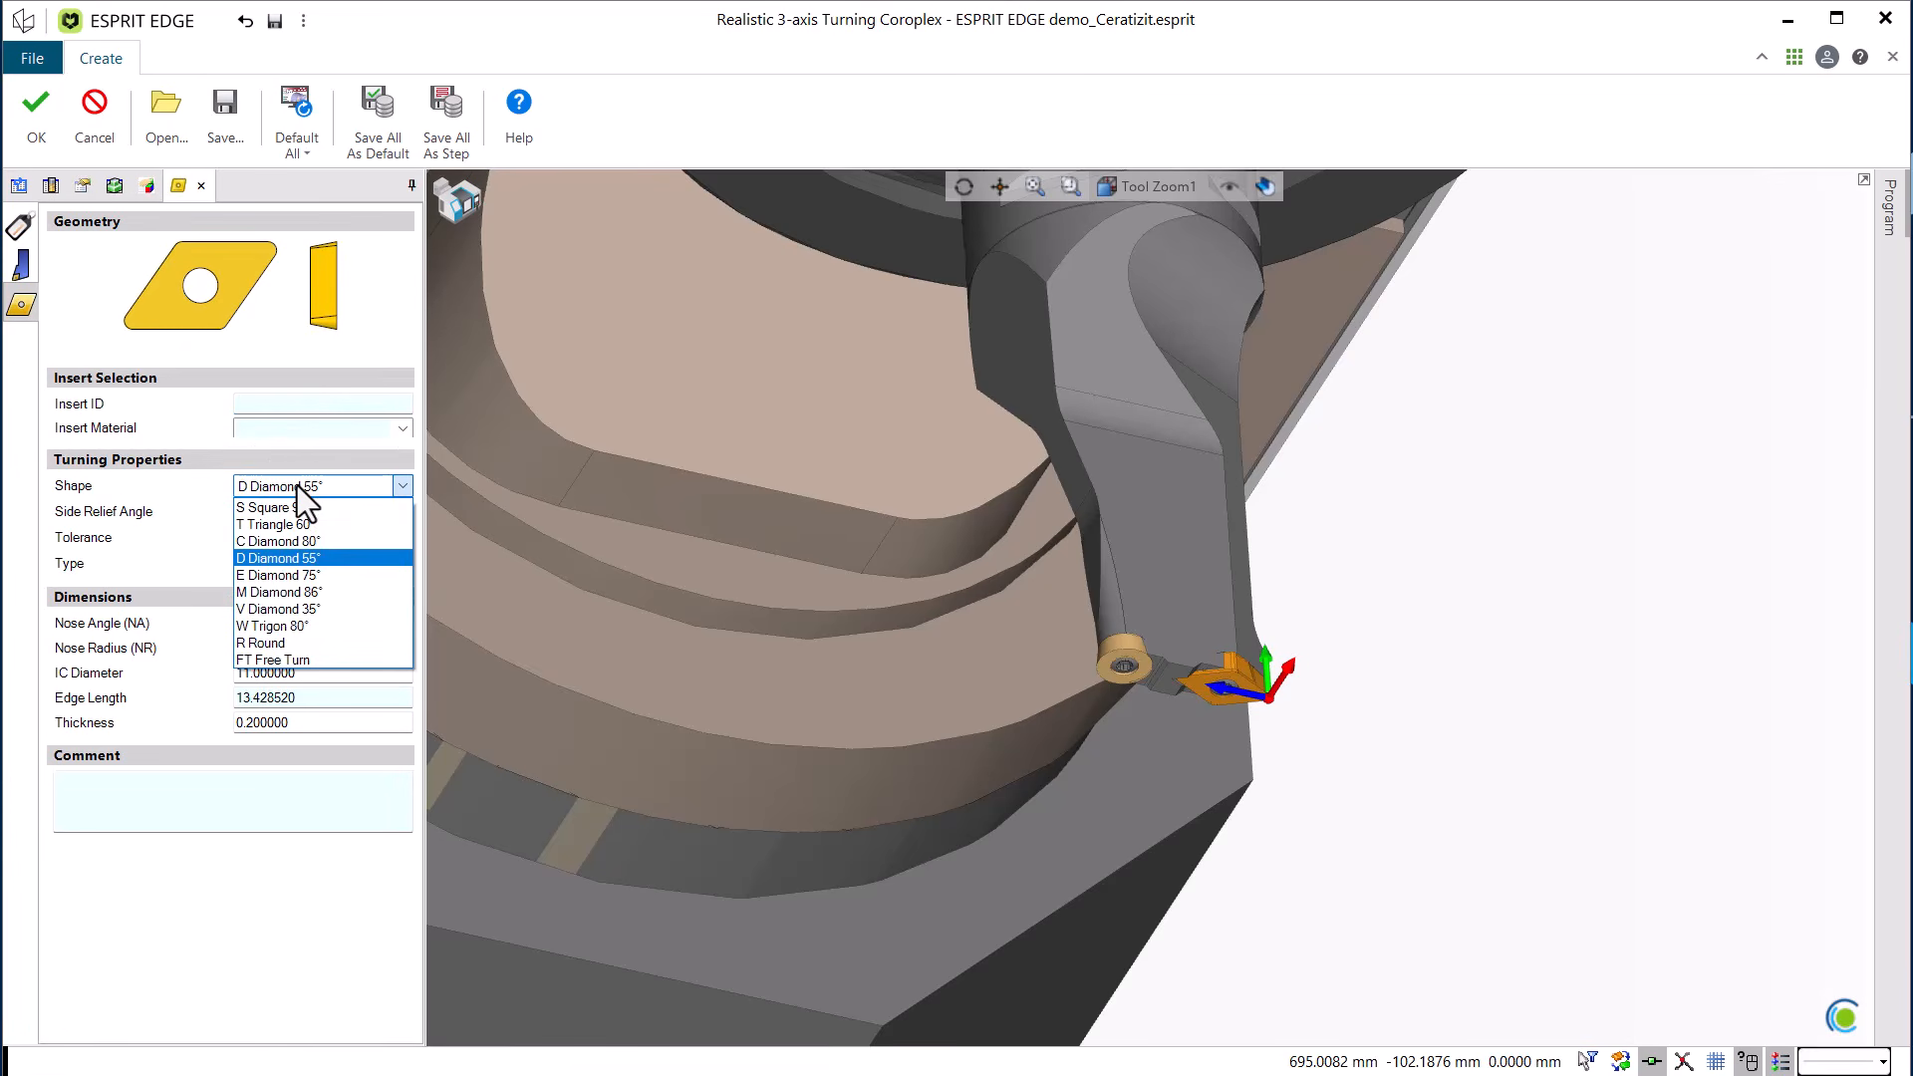
left_click(297, 486)
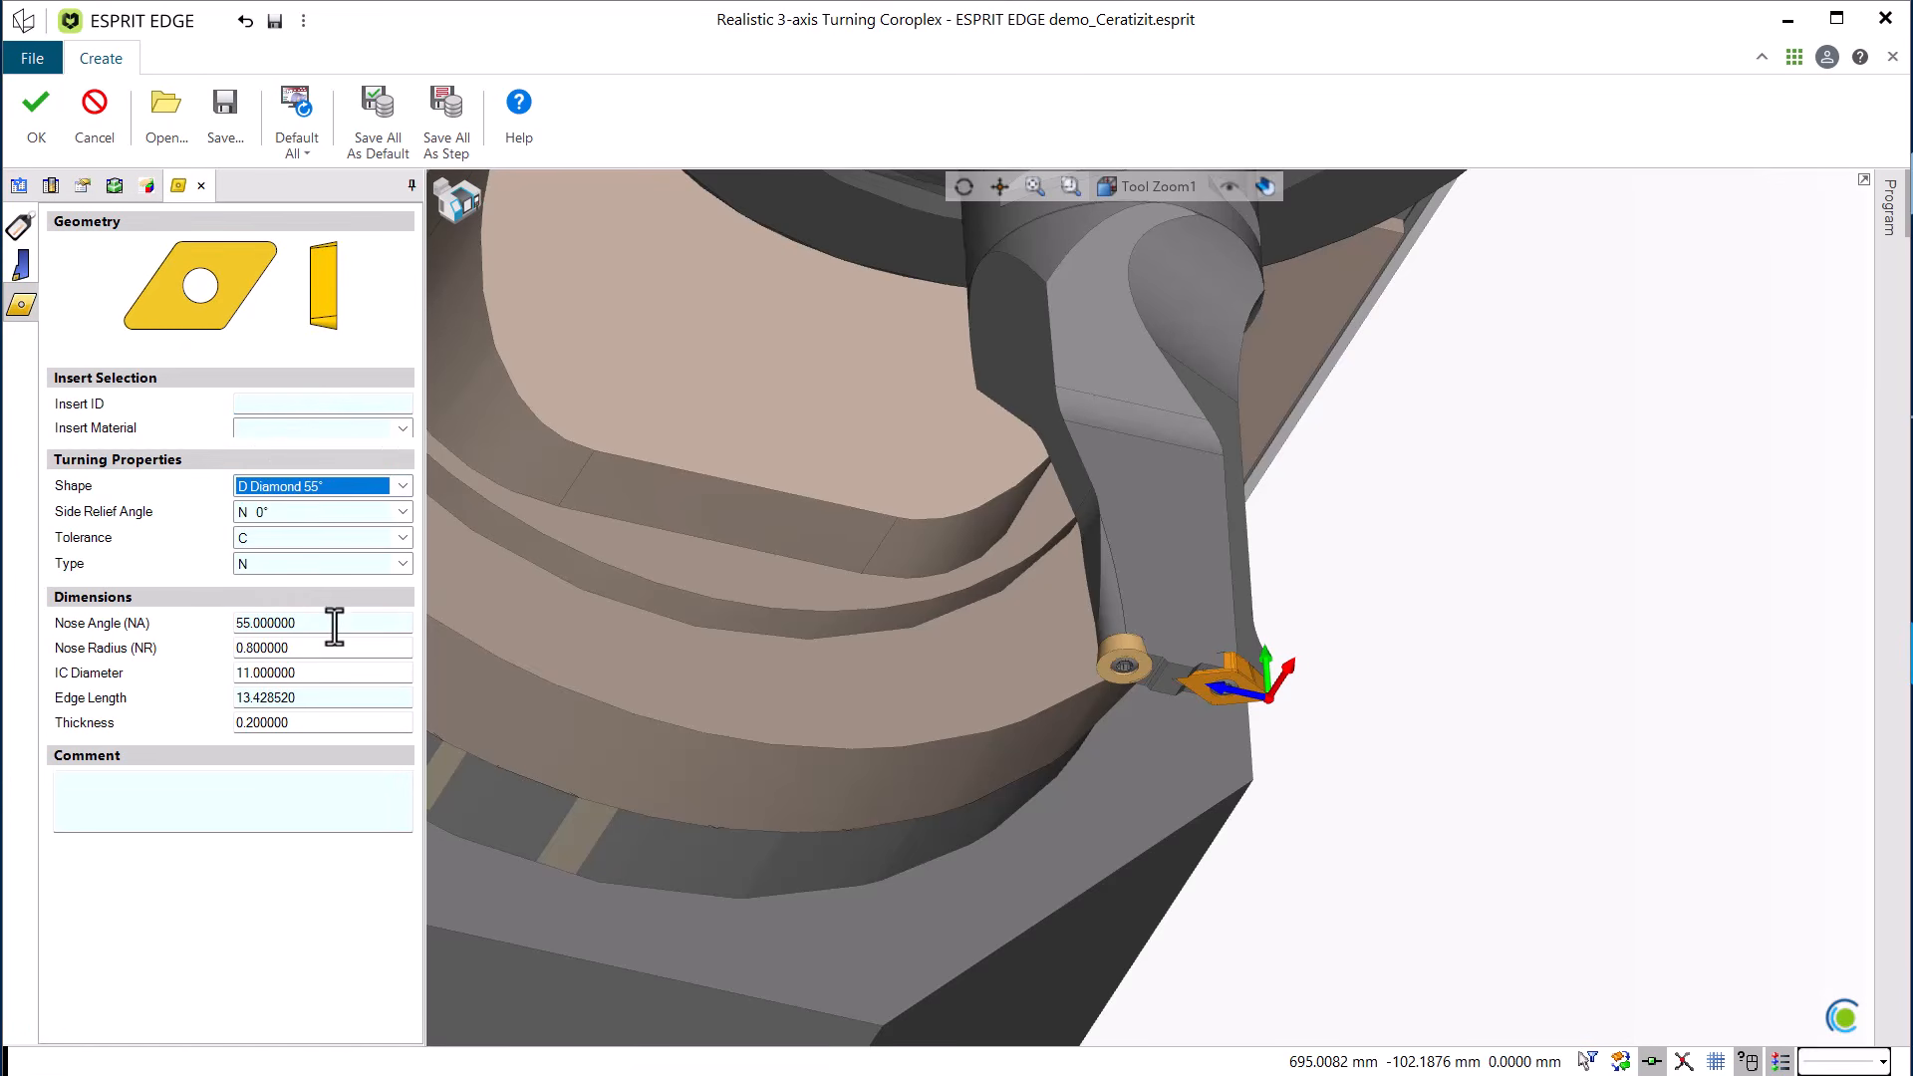
left_click(299, 723)
left_click(41, 127)
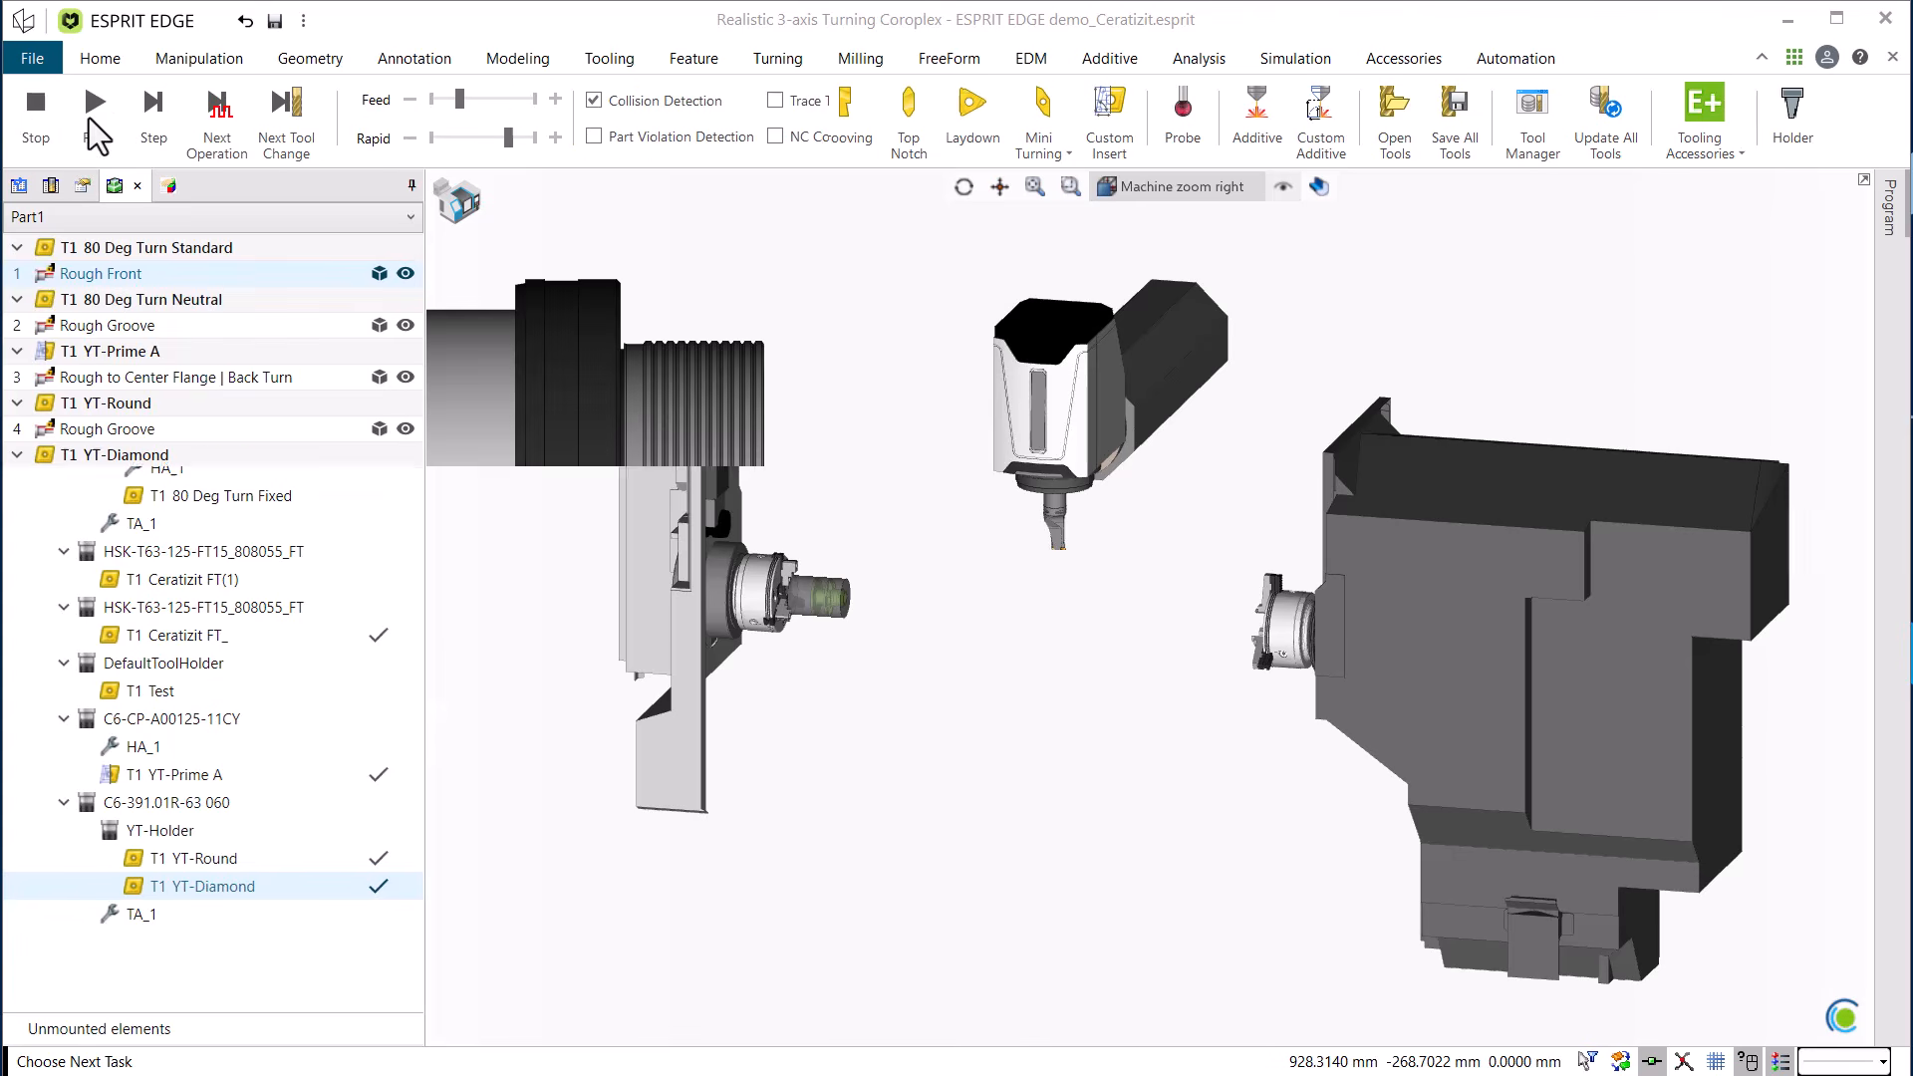
Run the machining simulation of Part1's turning operations and examine the material removal around the groove.
left_click(88, 118)
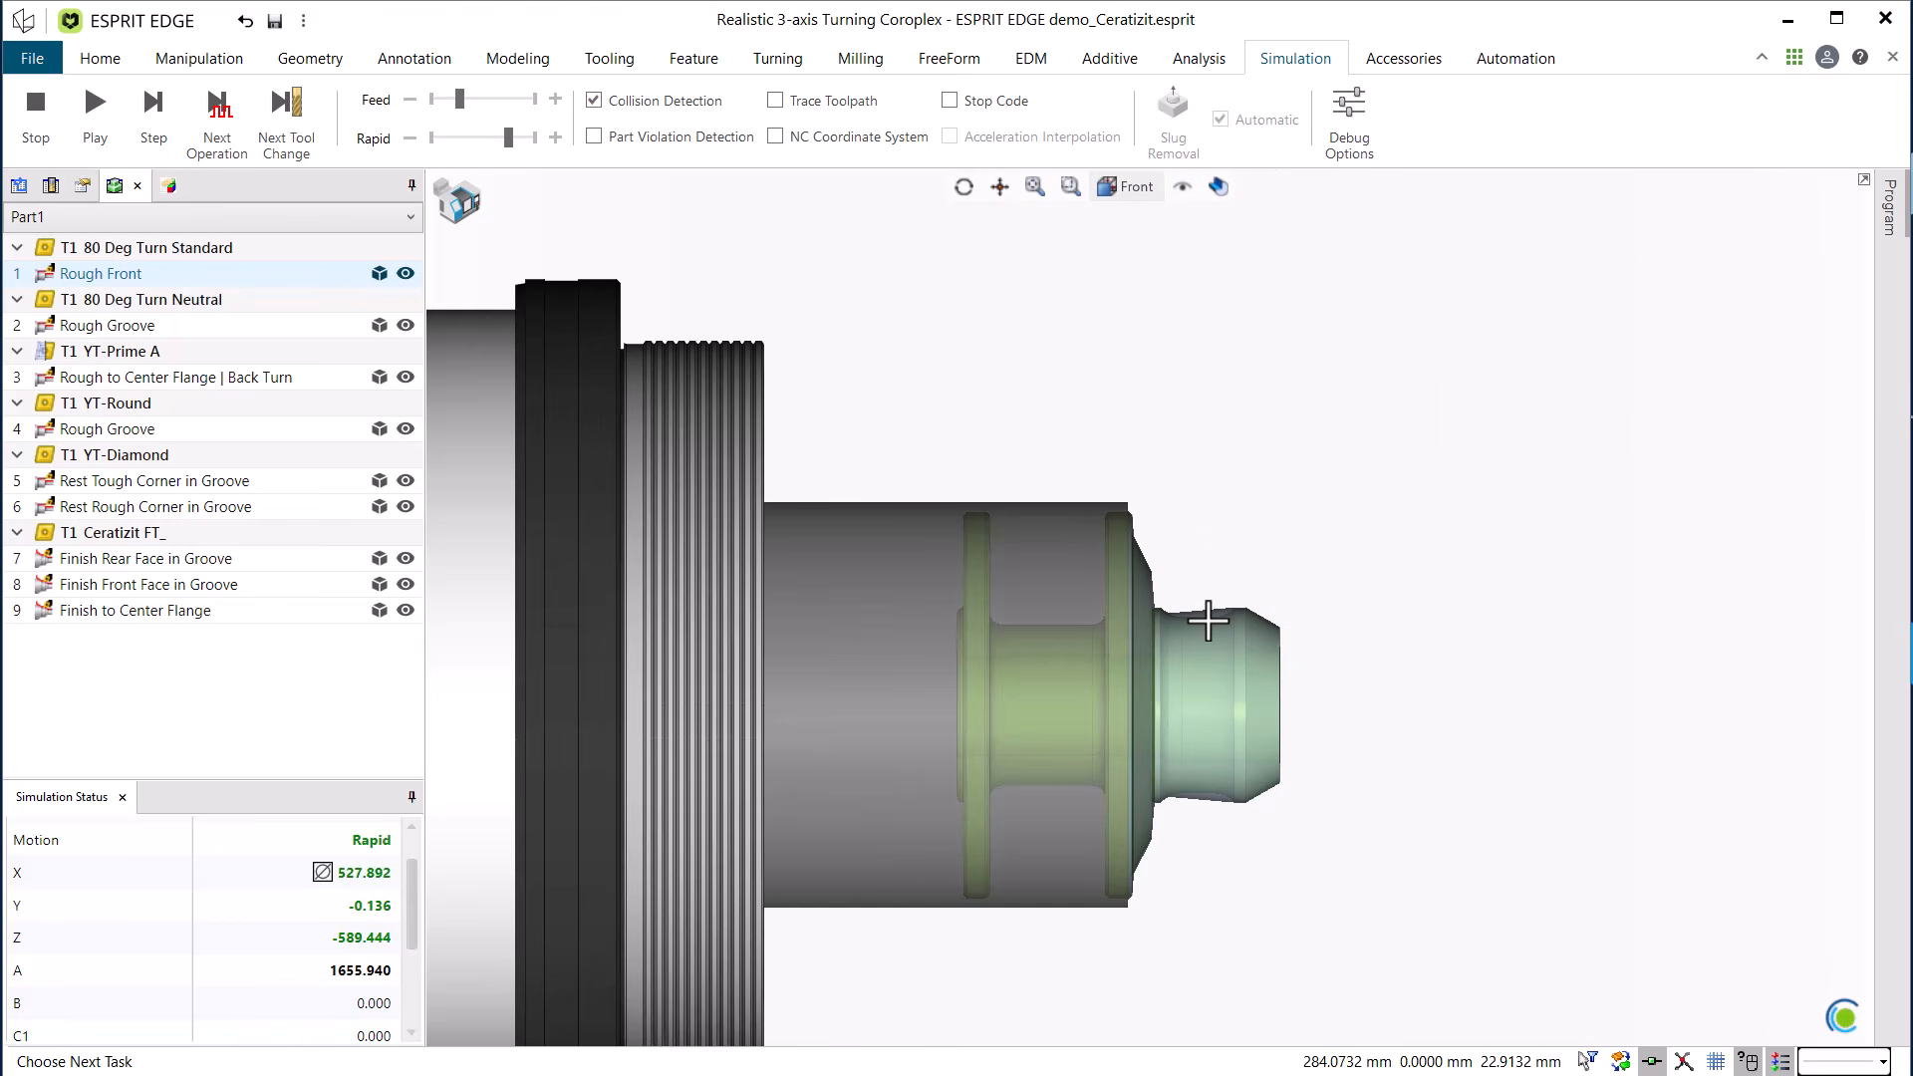
key("space")
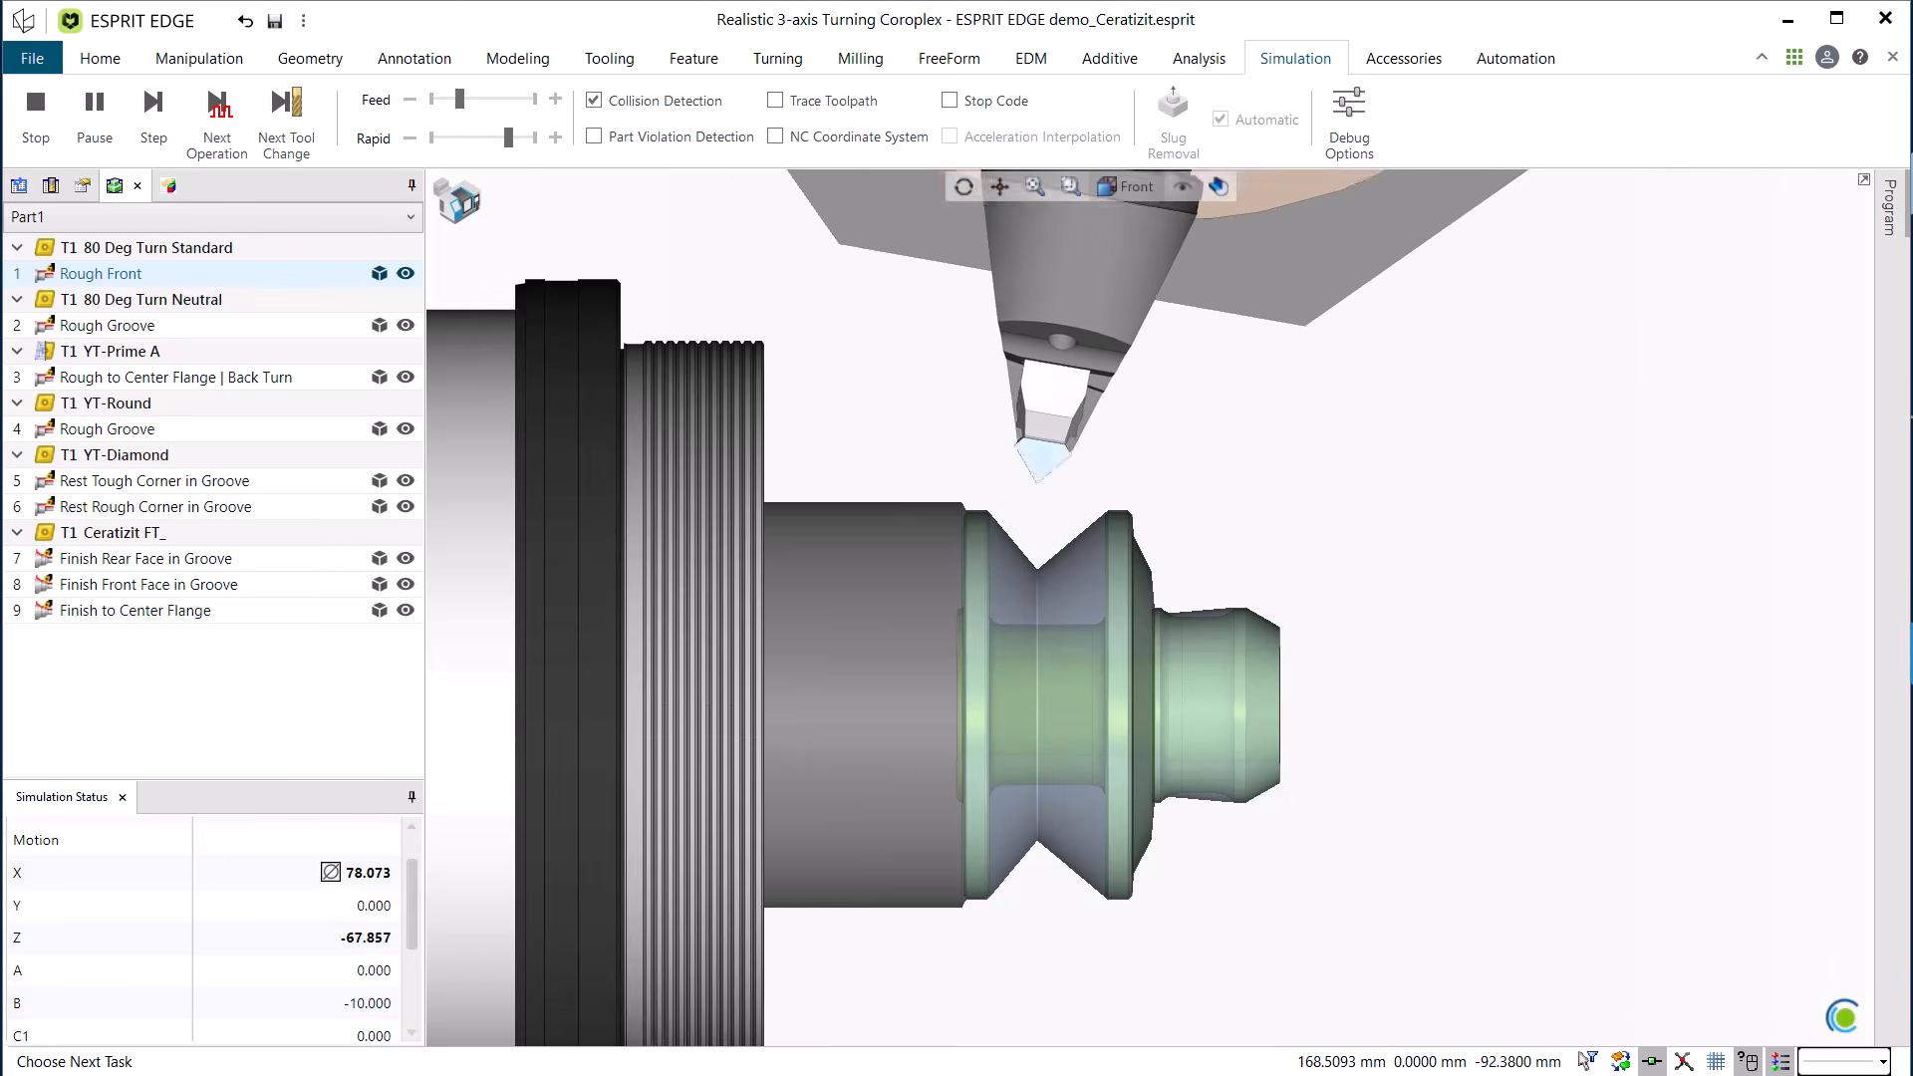
middle_click(1033, 599)
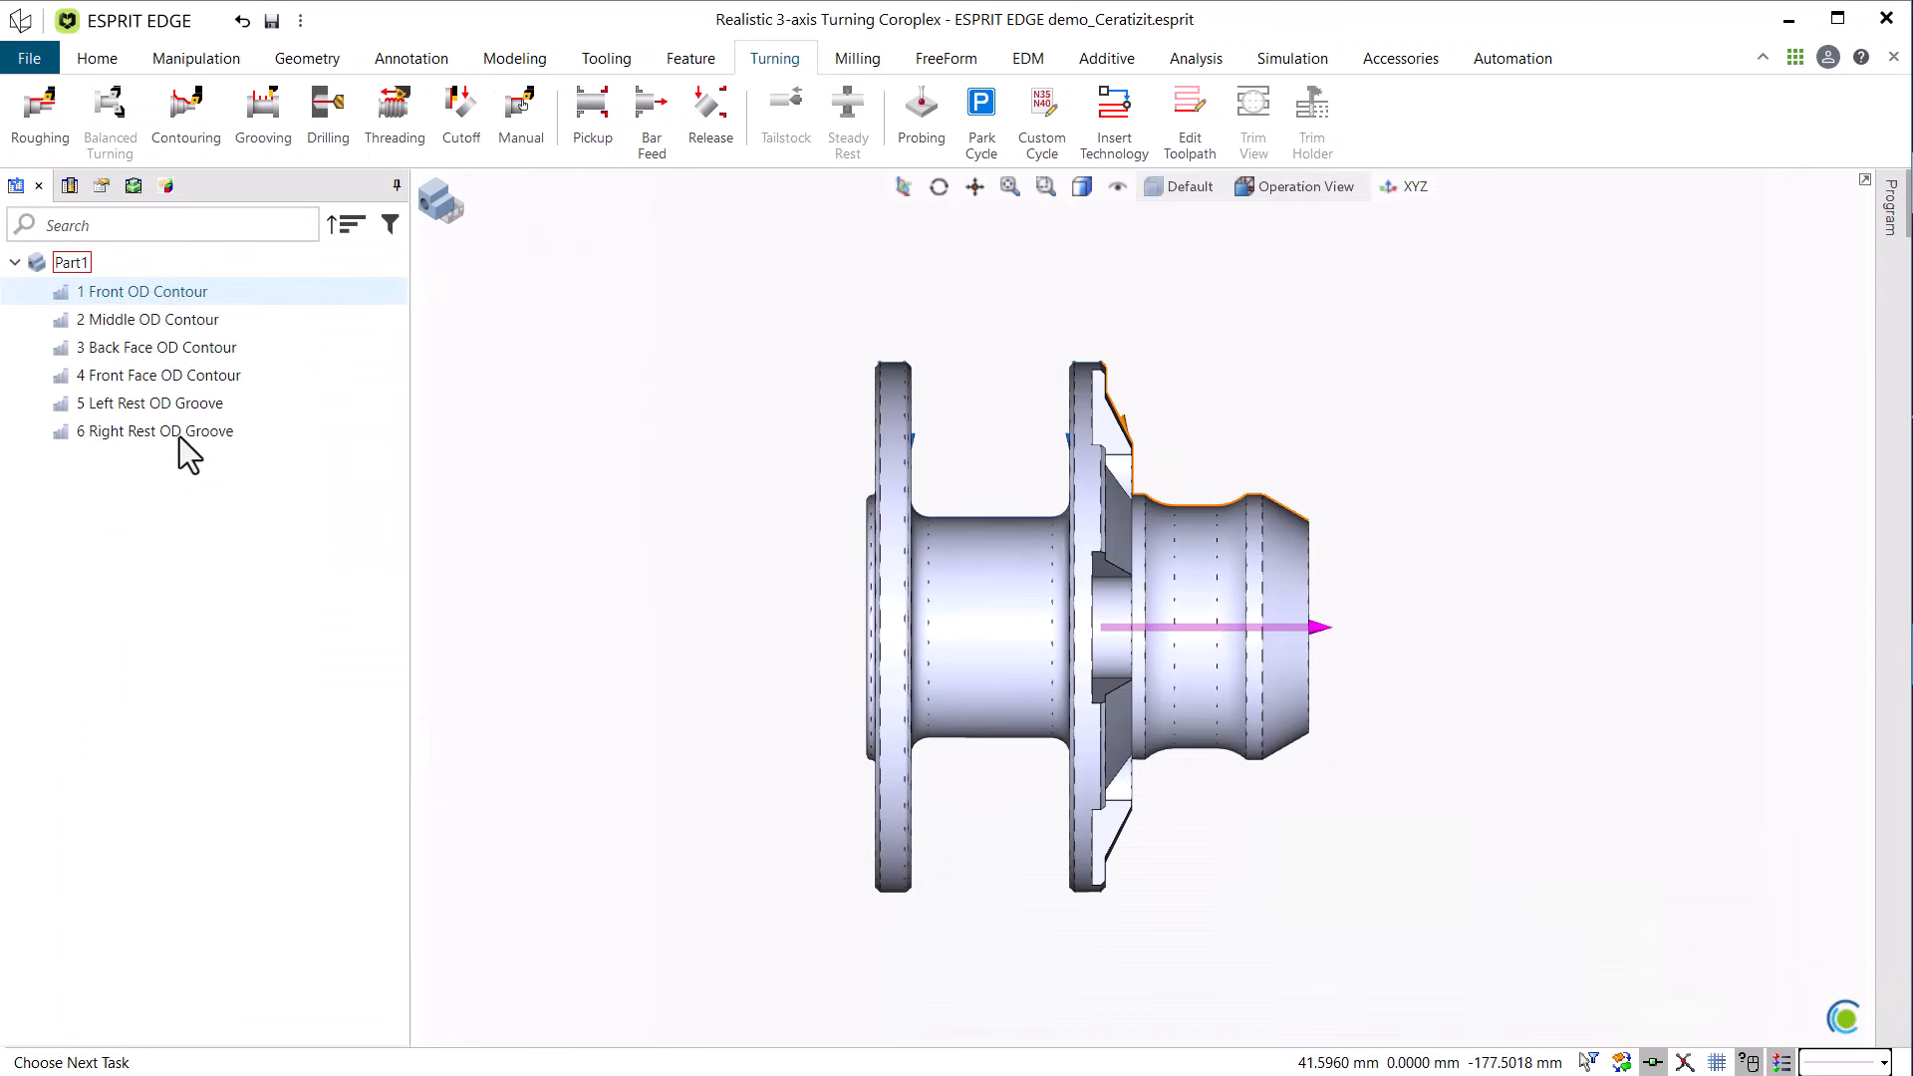
Highlight all Part1 turning features, from 1 Front OD Contour to 6 Right Rest OD Groove, on the model.
left_click(180, 436, "shift")
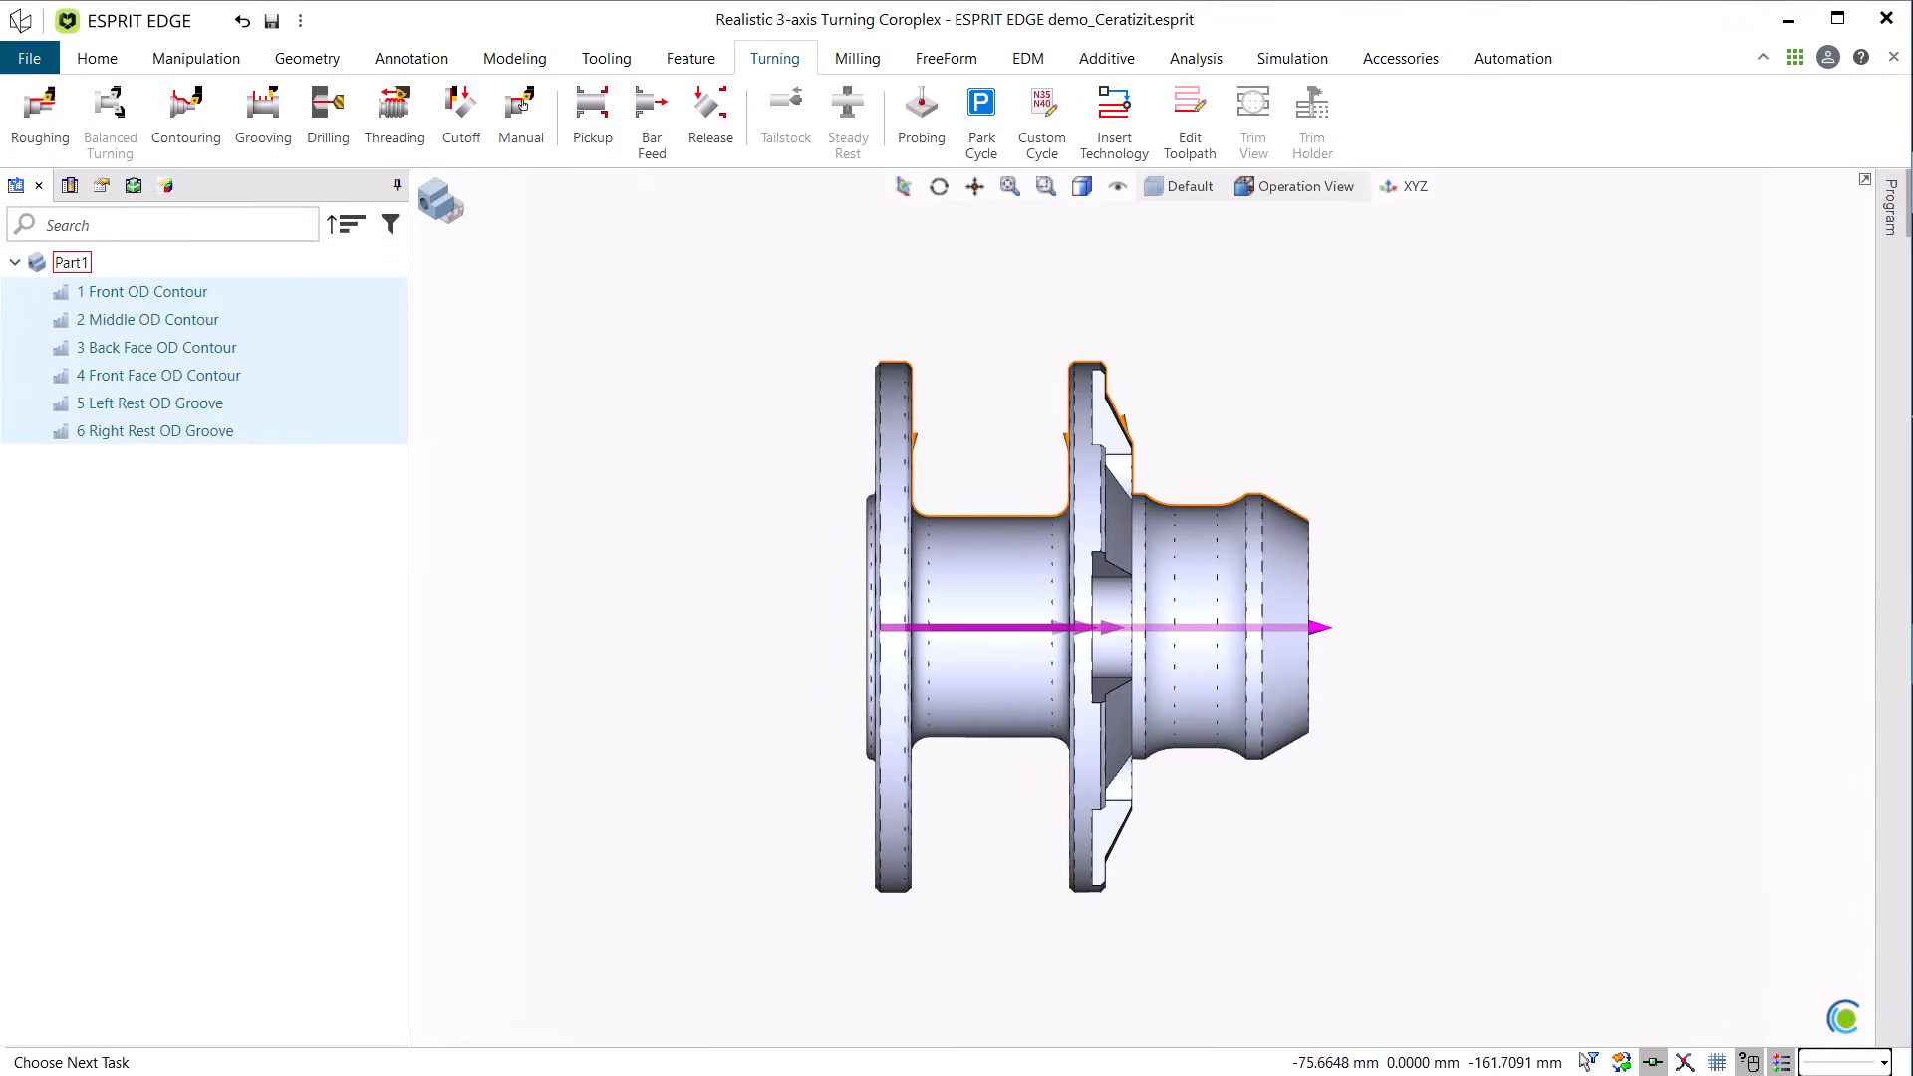
left_click(1180, 188)
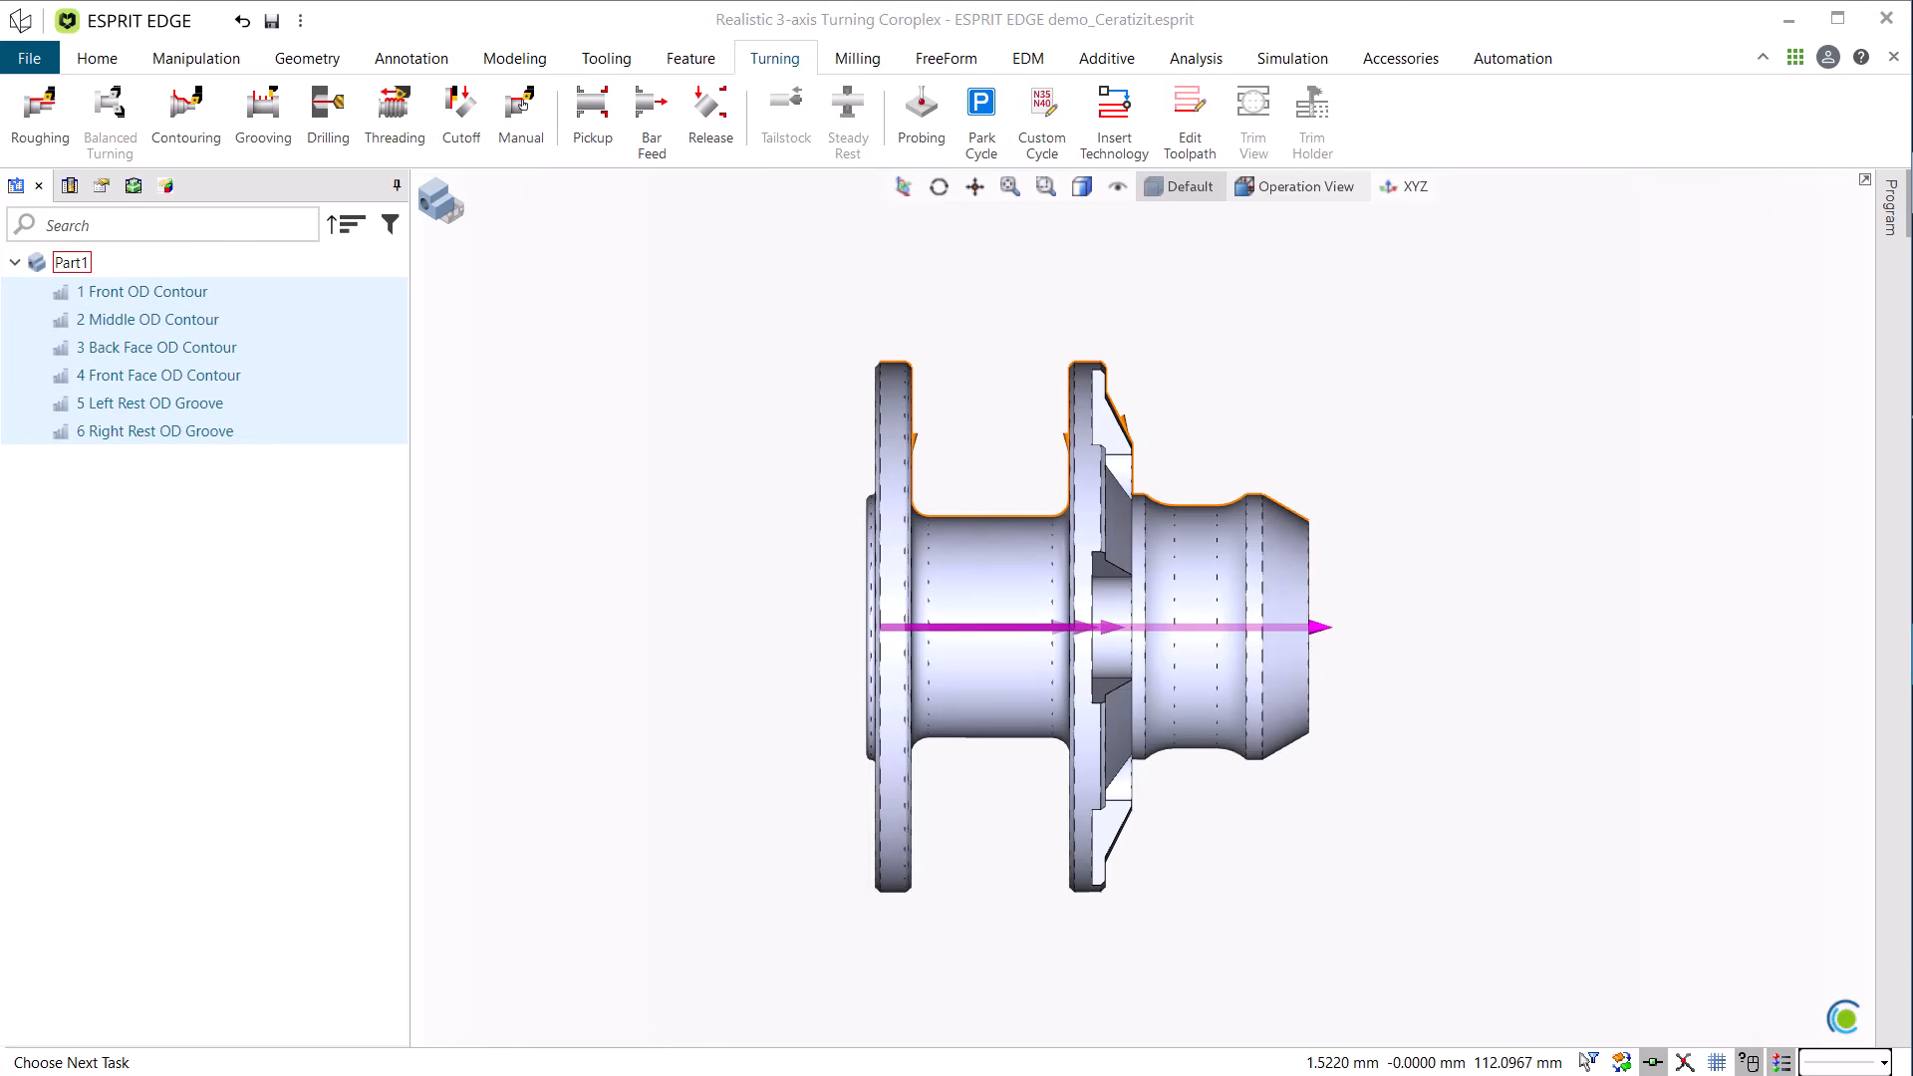
Start a turning roughing operation on 1 Front OD Contour and set its insert cutting edge to Edge 1.
left_click(200, 295)
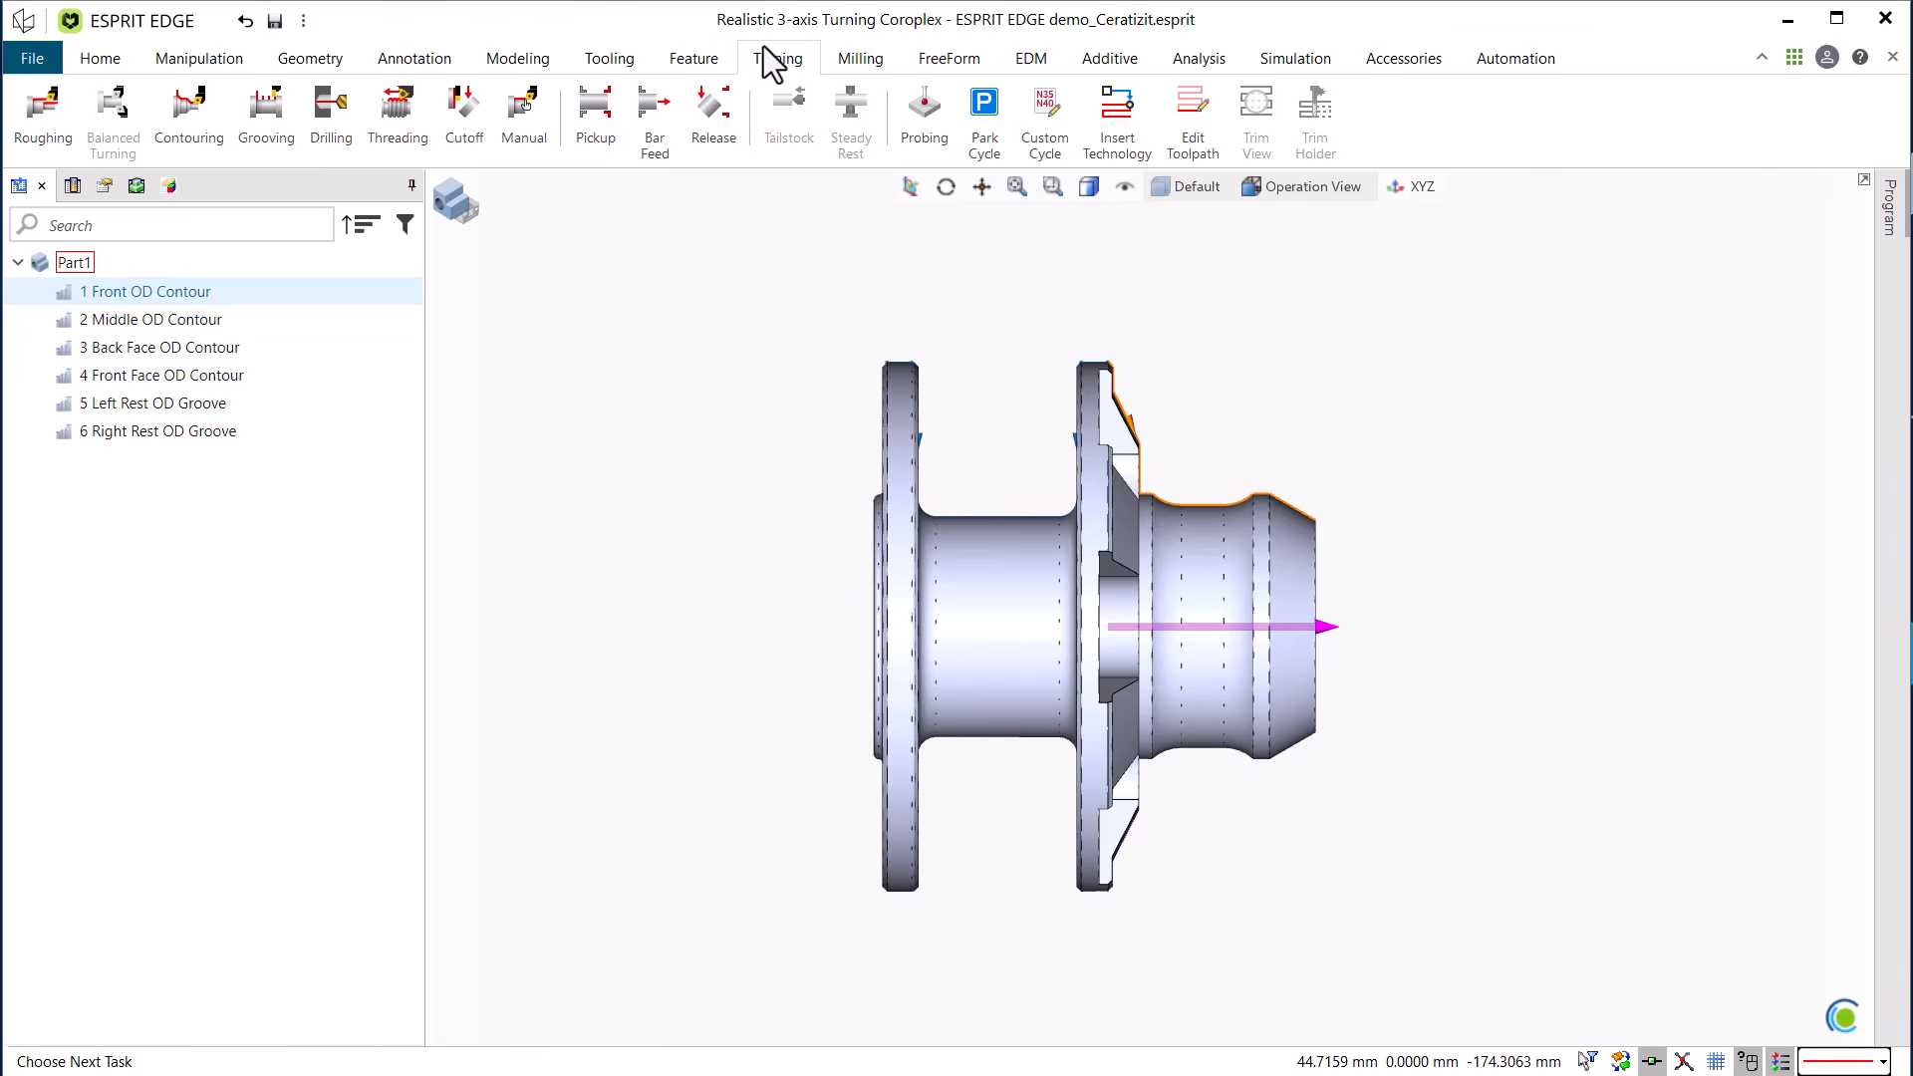
left_click(58, 108)
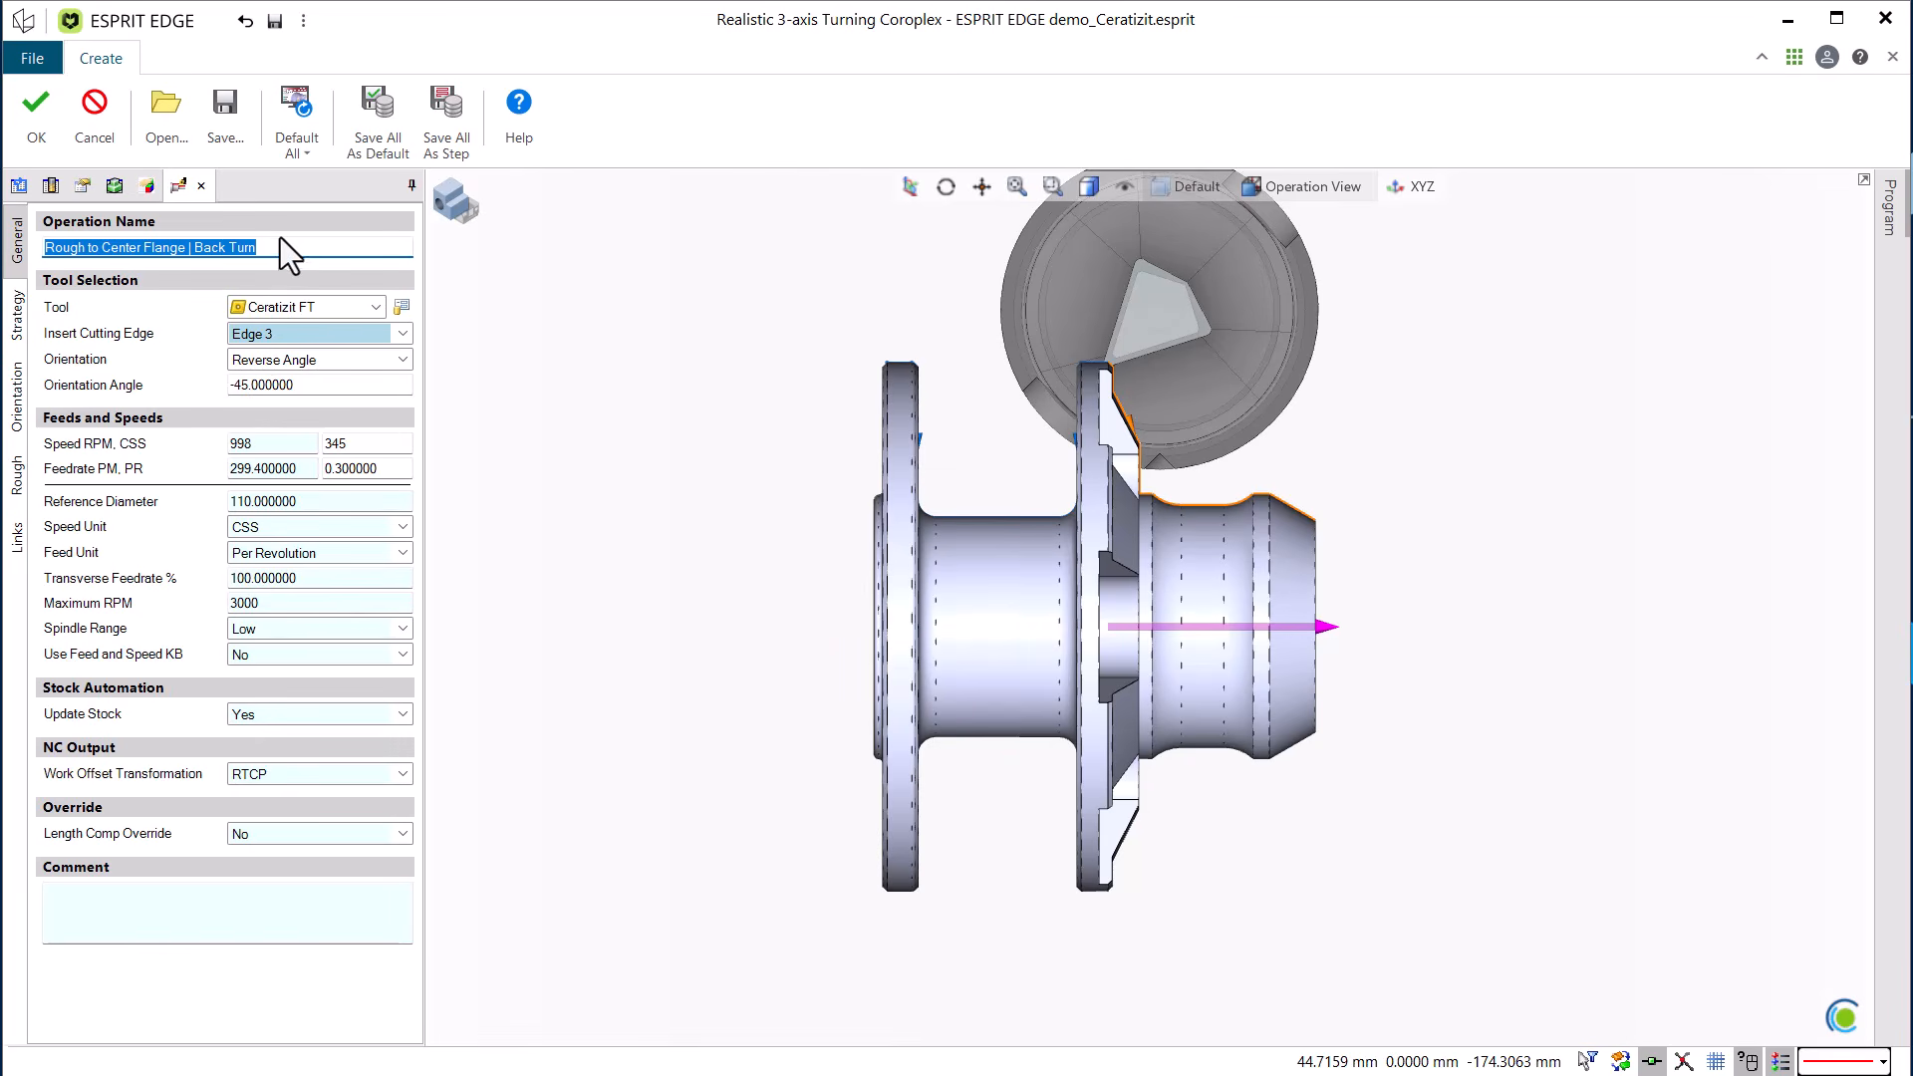
left_click(277, 339)
left_click(271, 356)
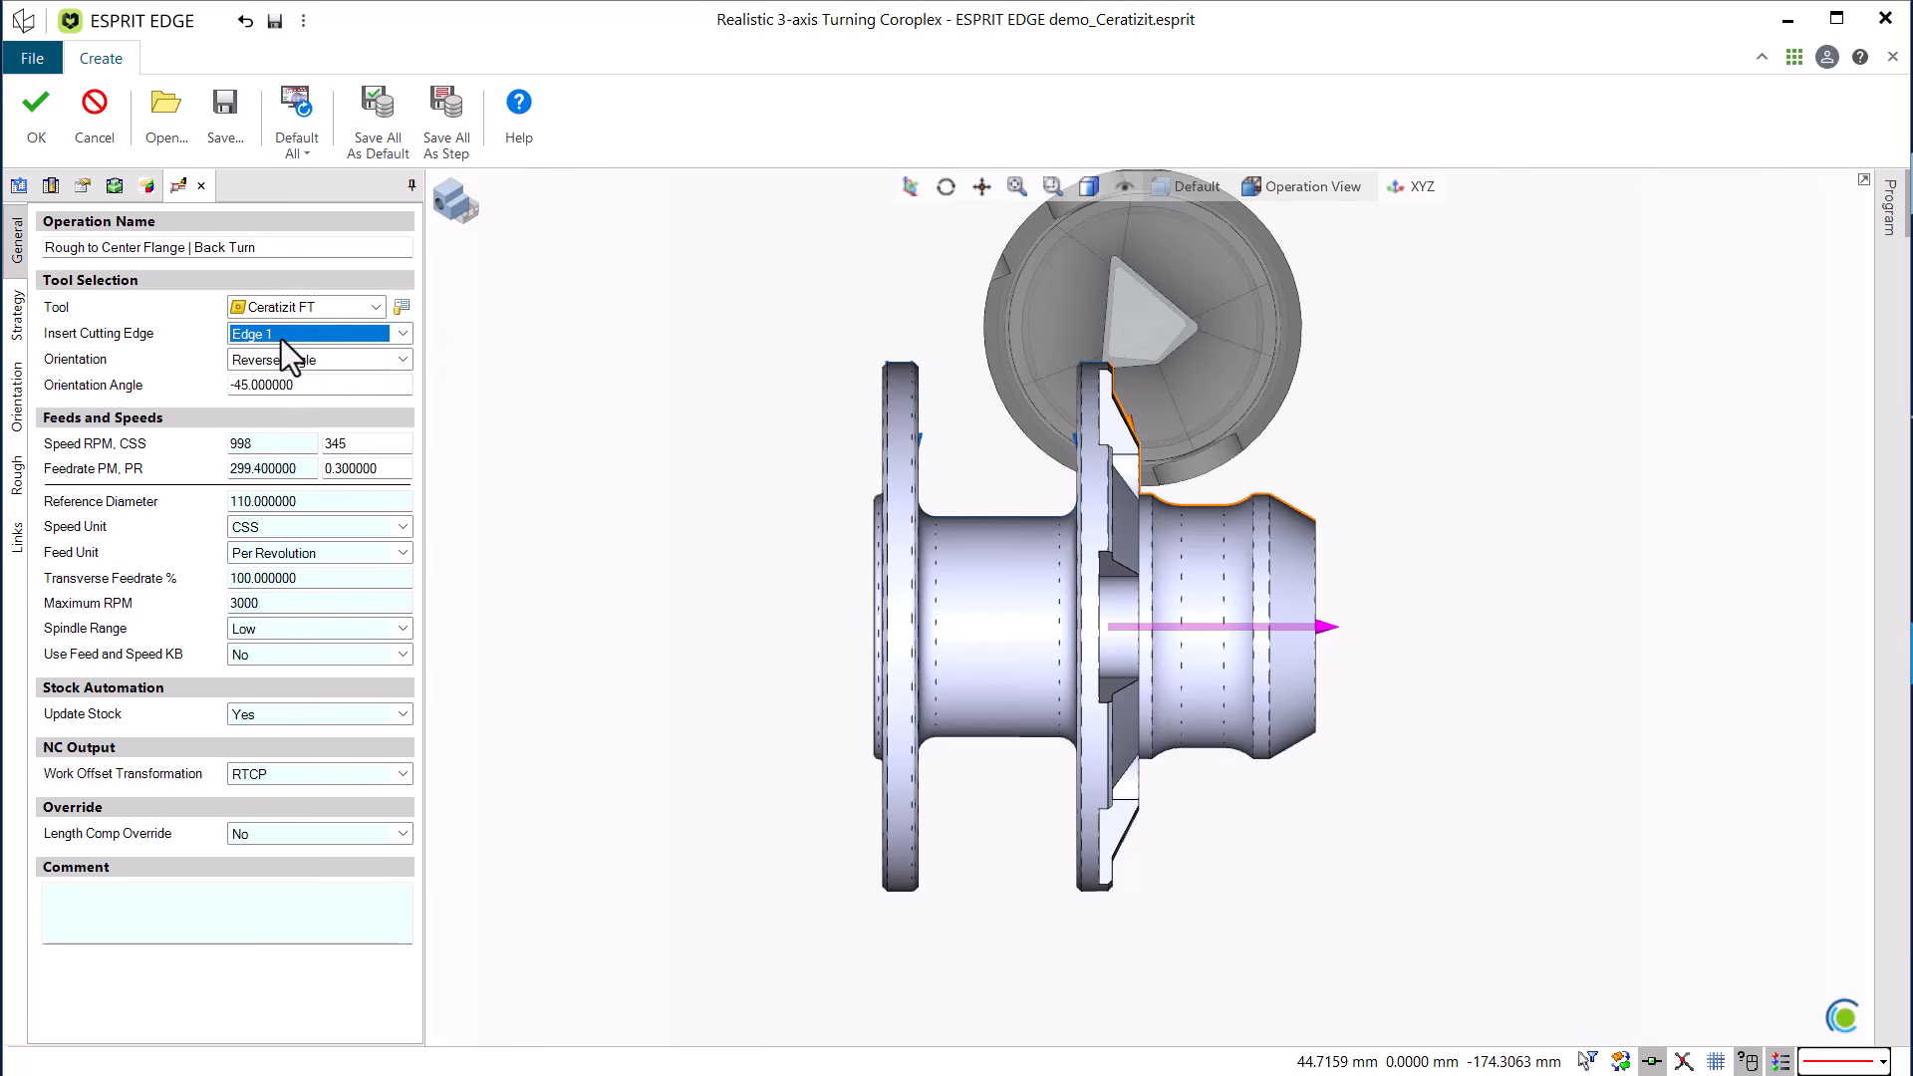
Set the roughing operation's insert cutting edge to Edge 3 after trying Edge 2, and keep tool axis variation at Yes.
left_click(281, 339)
left_click(271, 369)
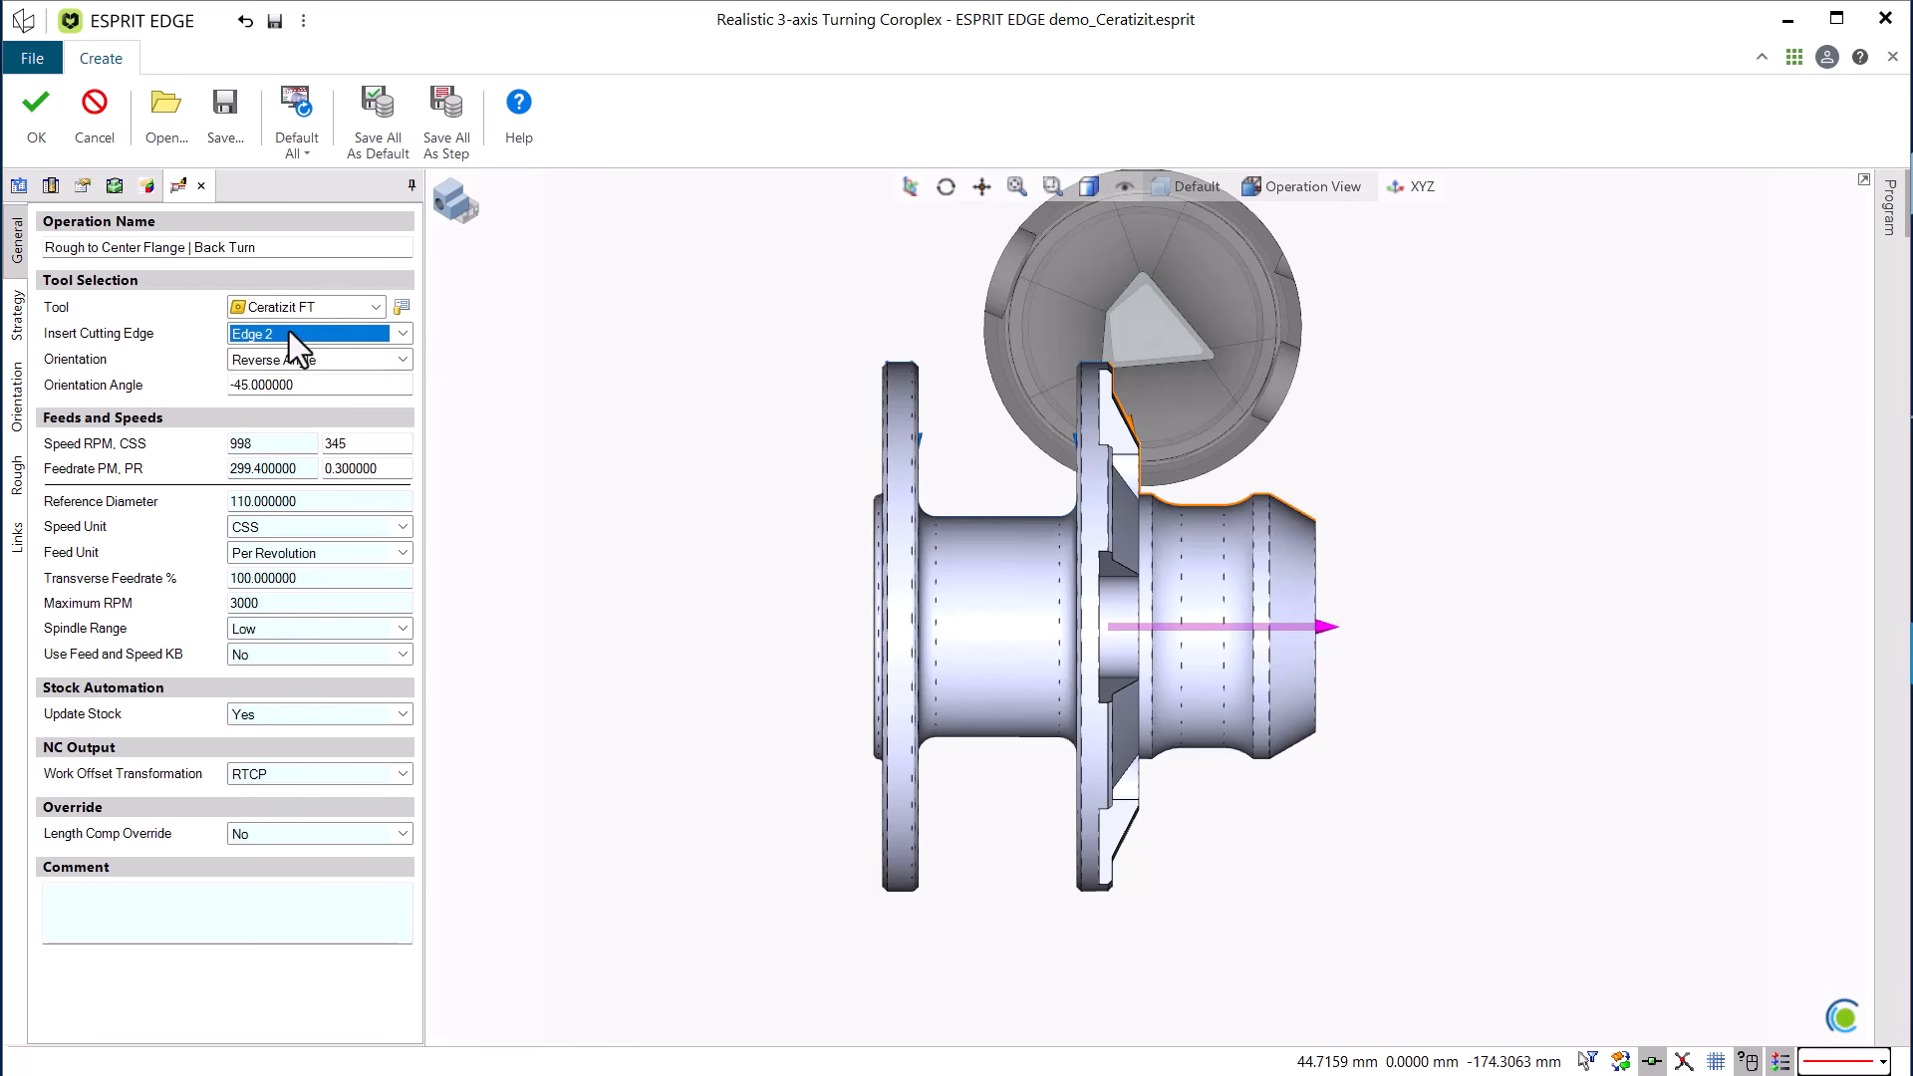
left_click(289, 332)
left_click(261, 385)
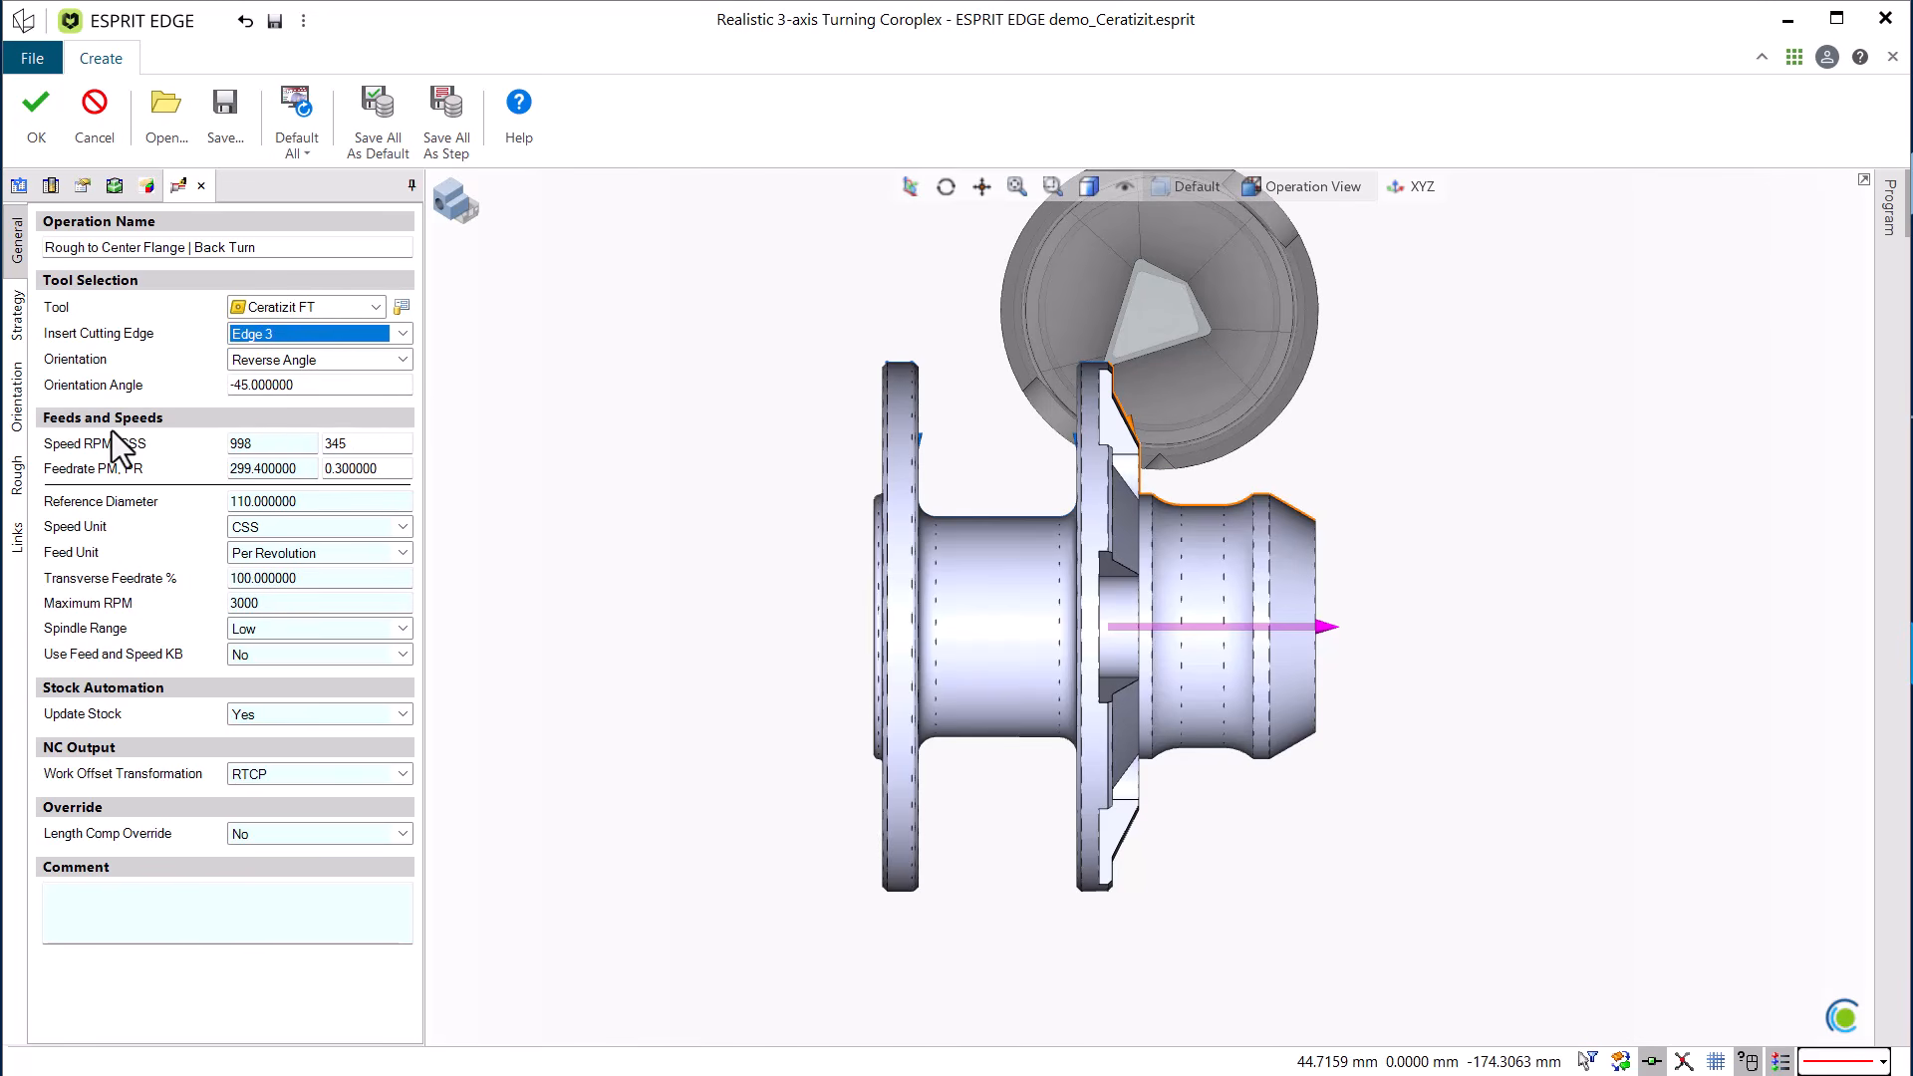
left_click(17, 315)
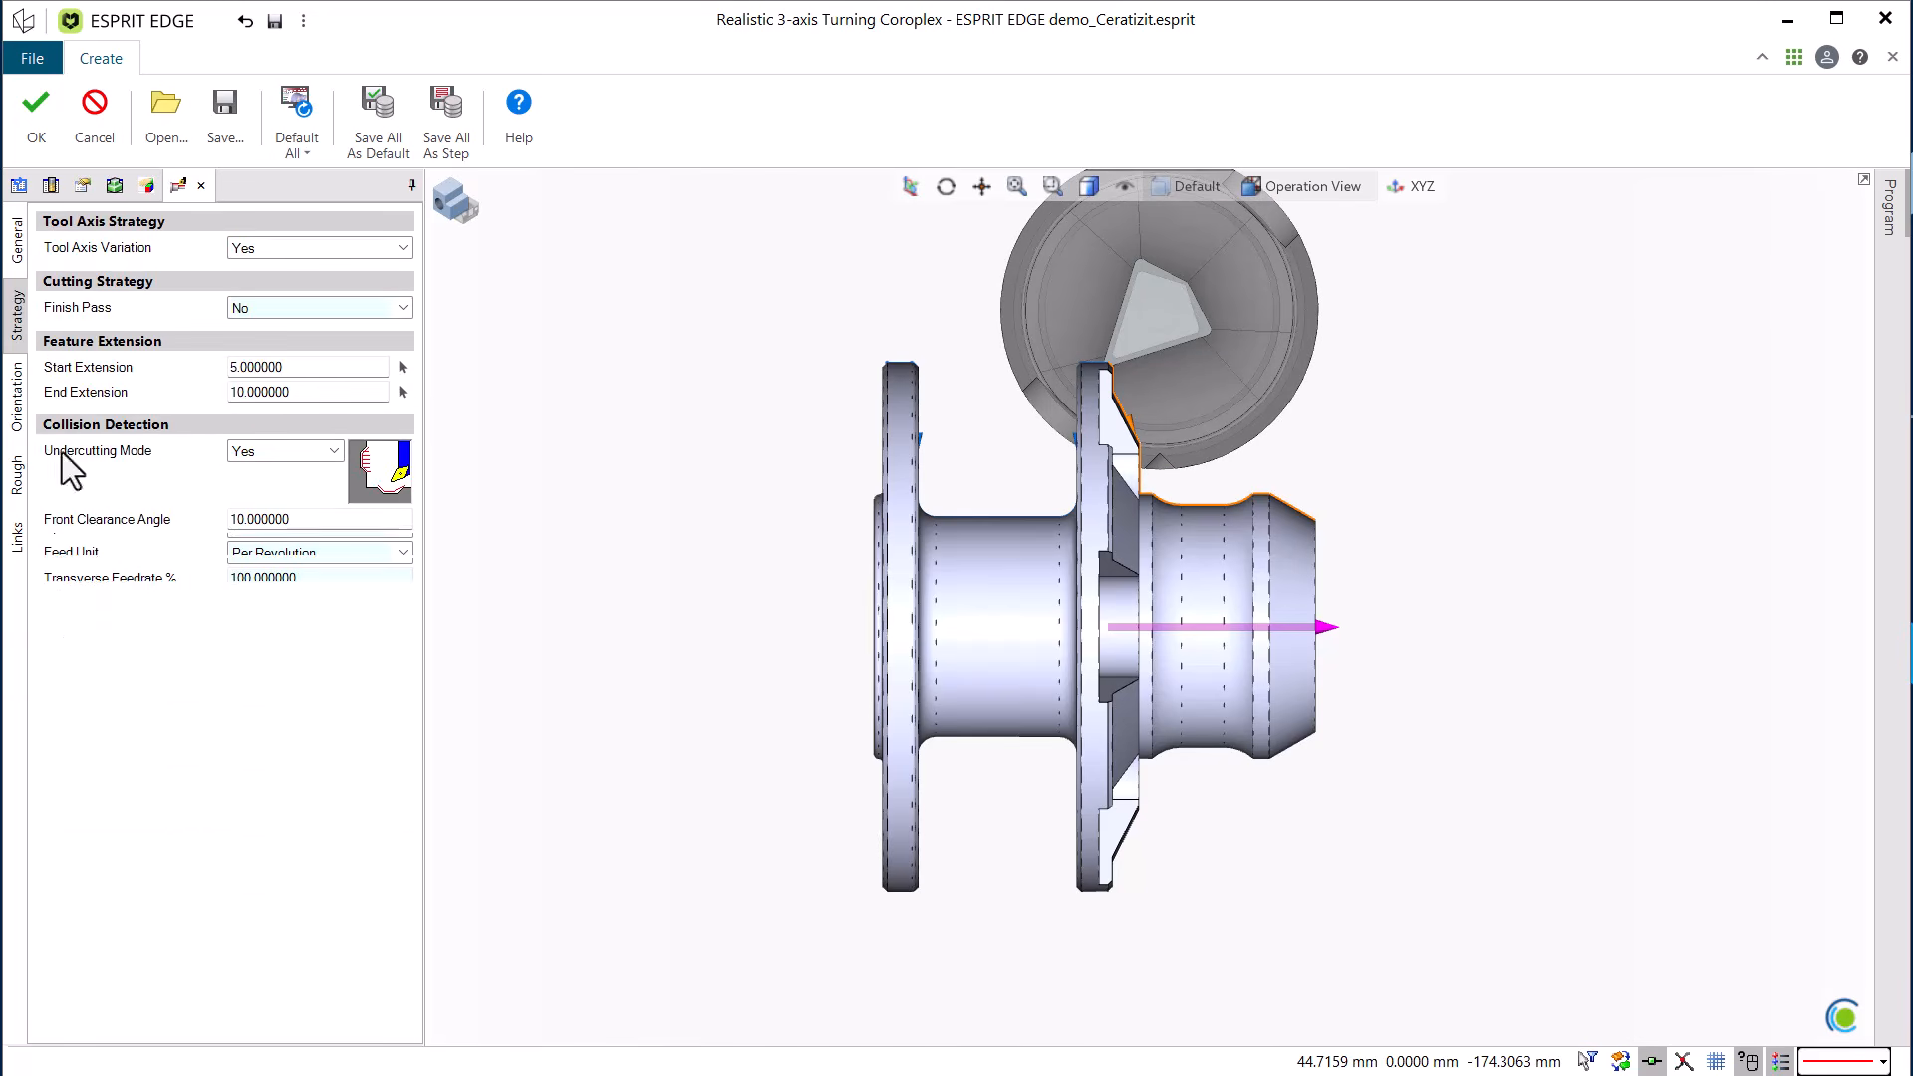
left_click(275, 254)
left_click(263, 285)
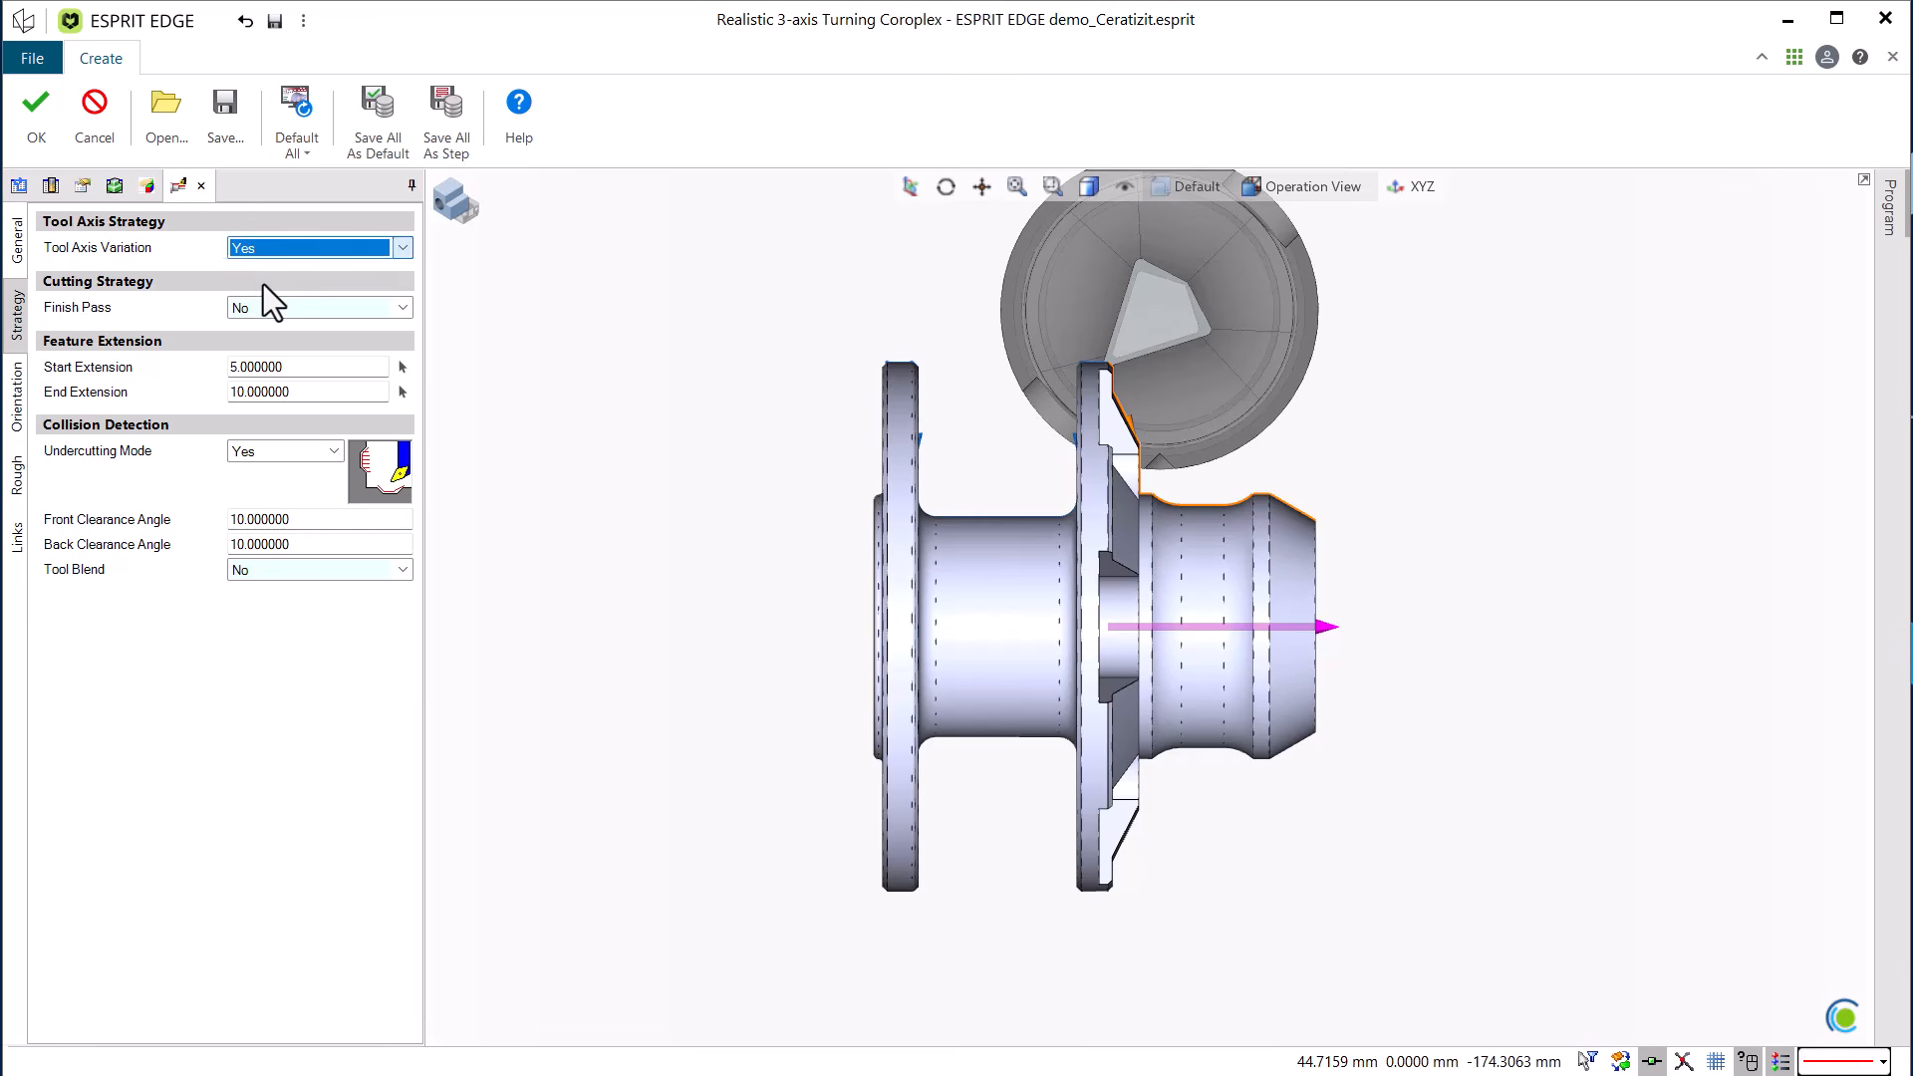
Check the orientation, roughing and link settings, create the Rough to Center Flange | Back Turn operation, and end its simulation.
left_click(20, 421)
key("ctrl")
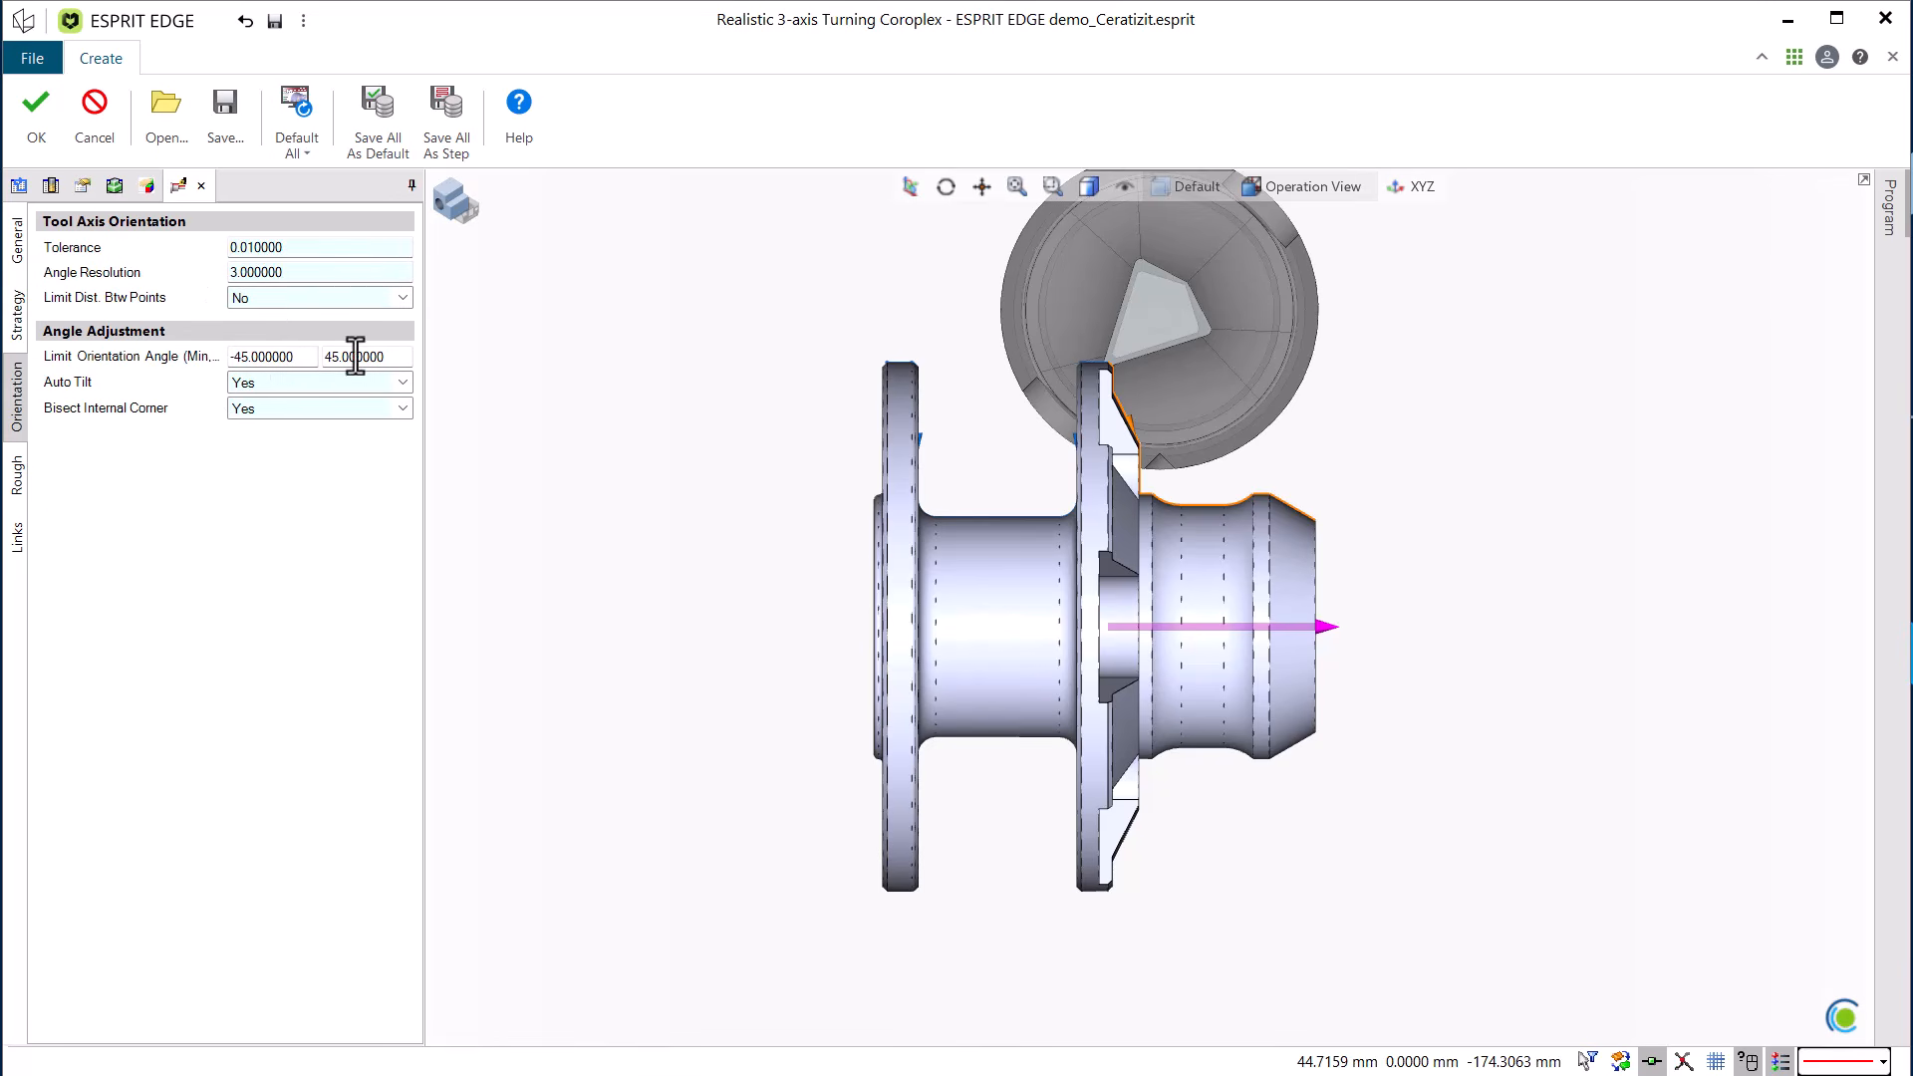
key("ctrl")
left_click(22, 489)
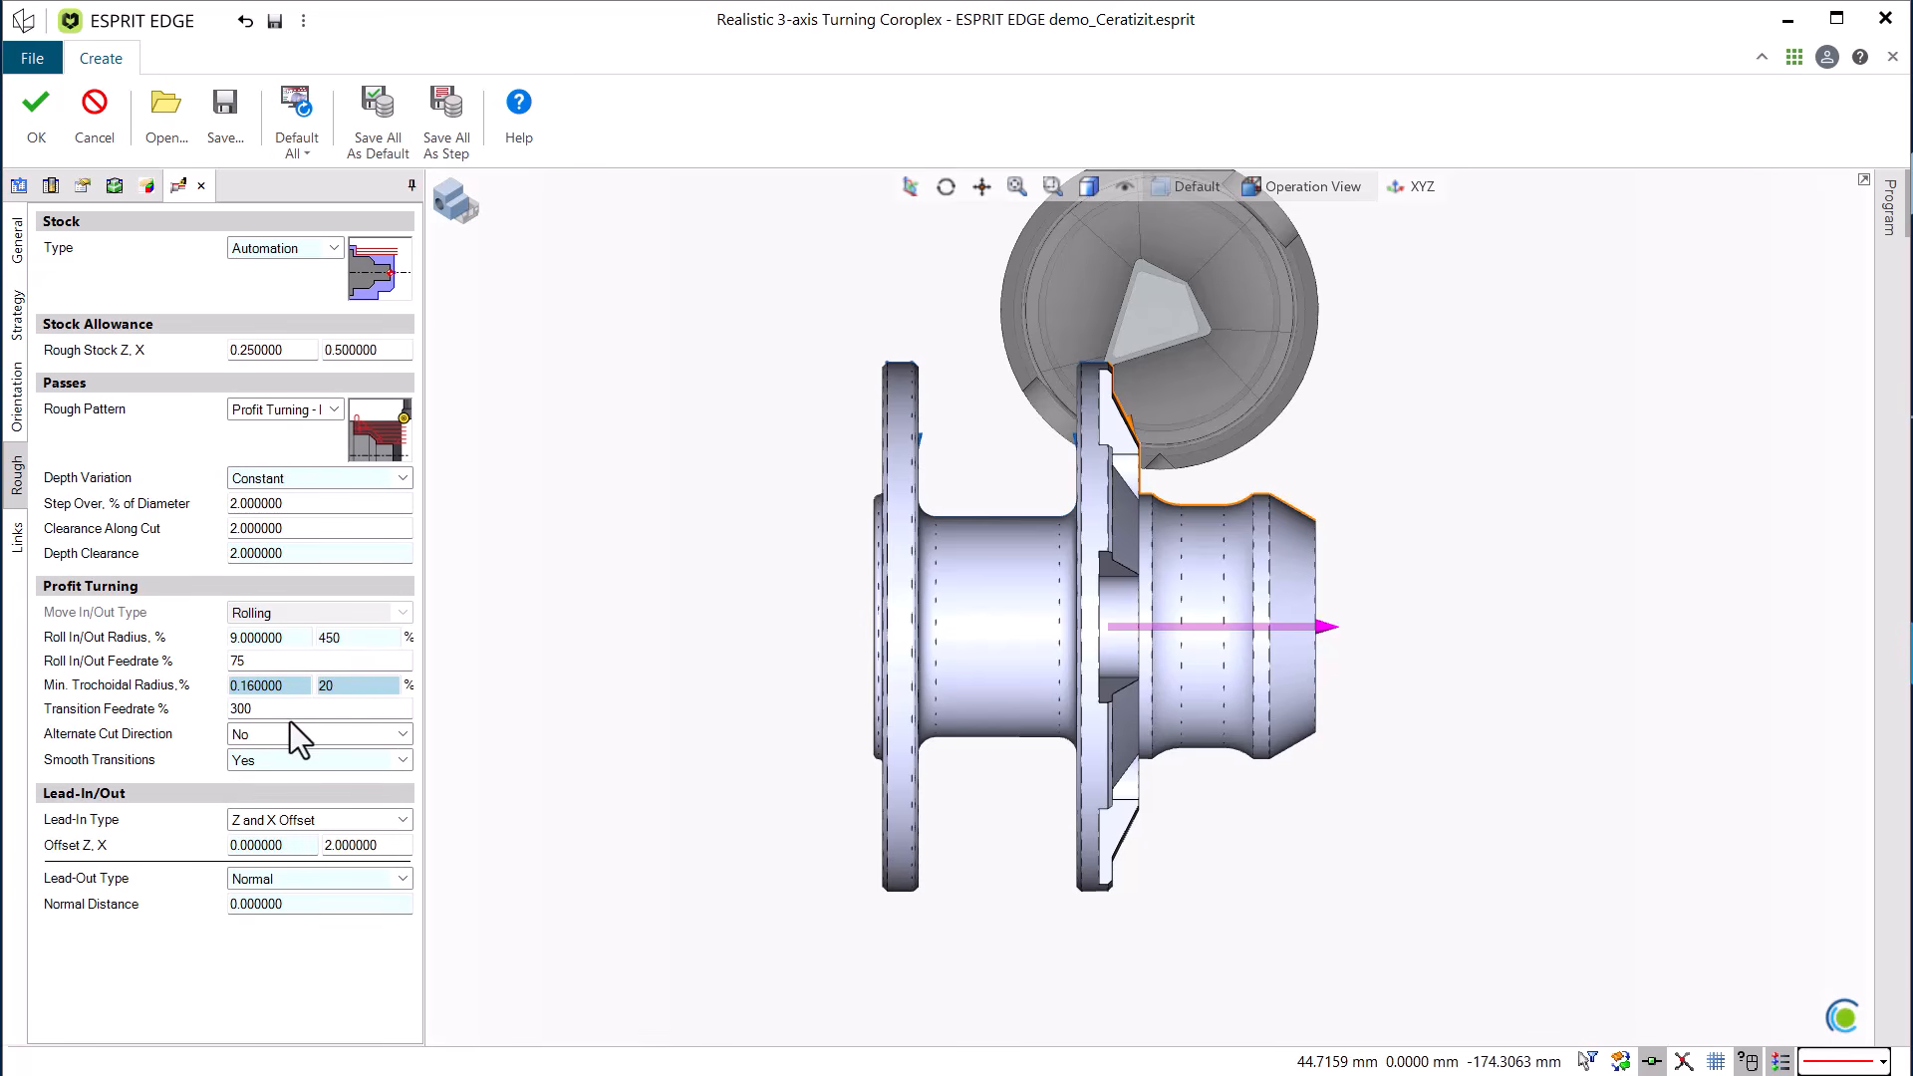
left_click(18, 538)
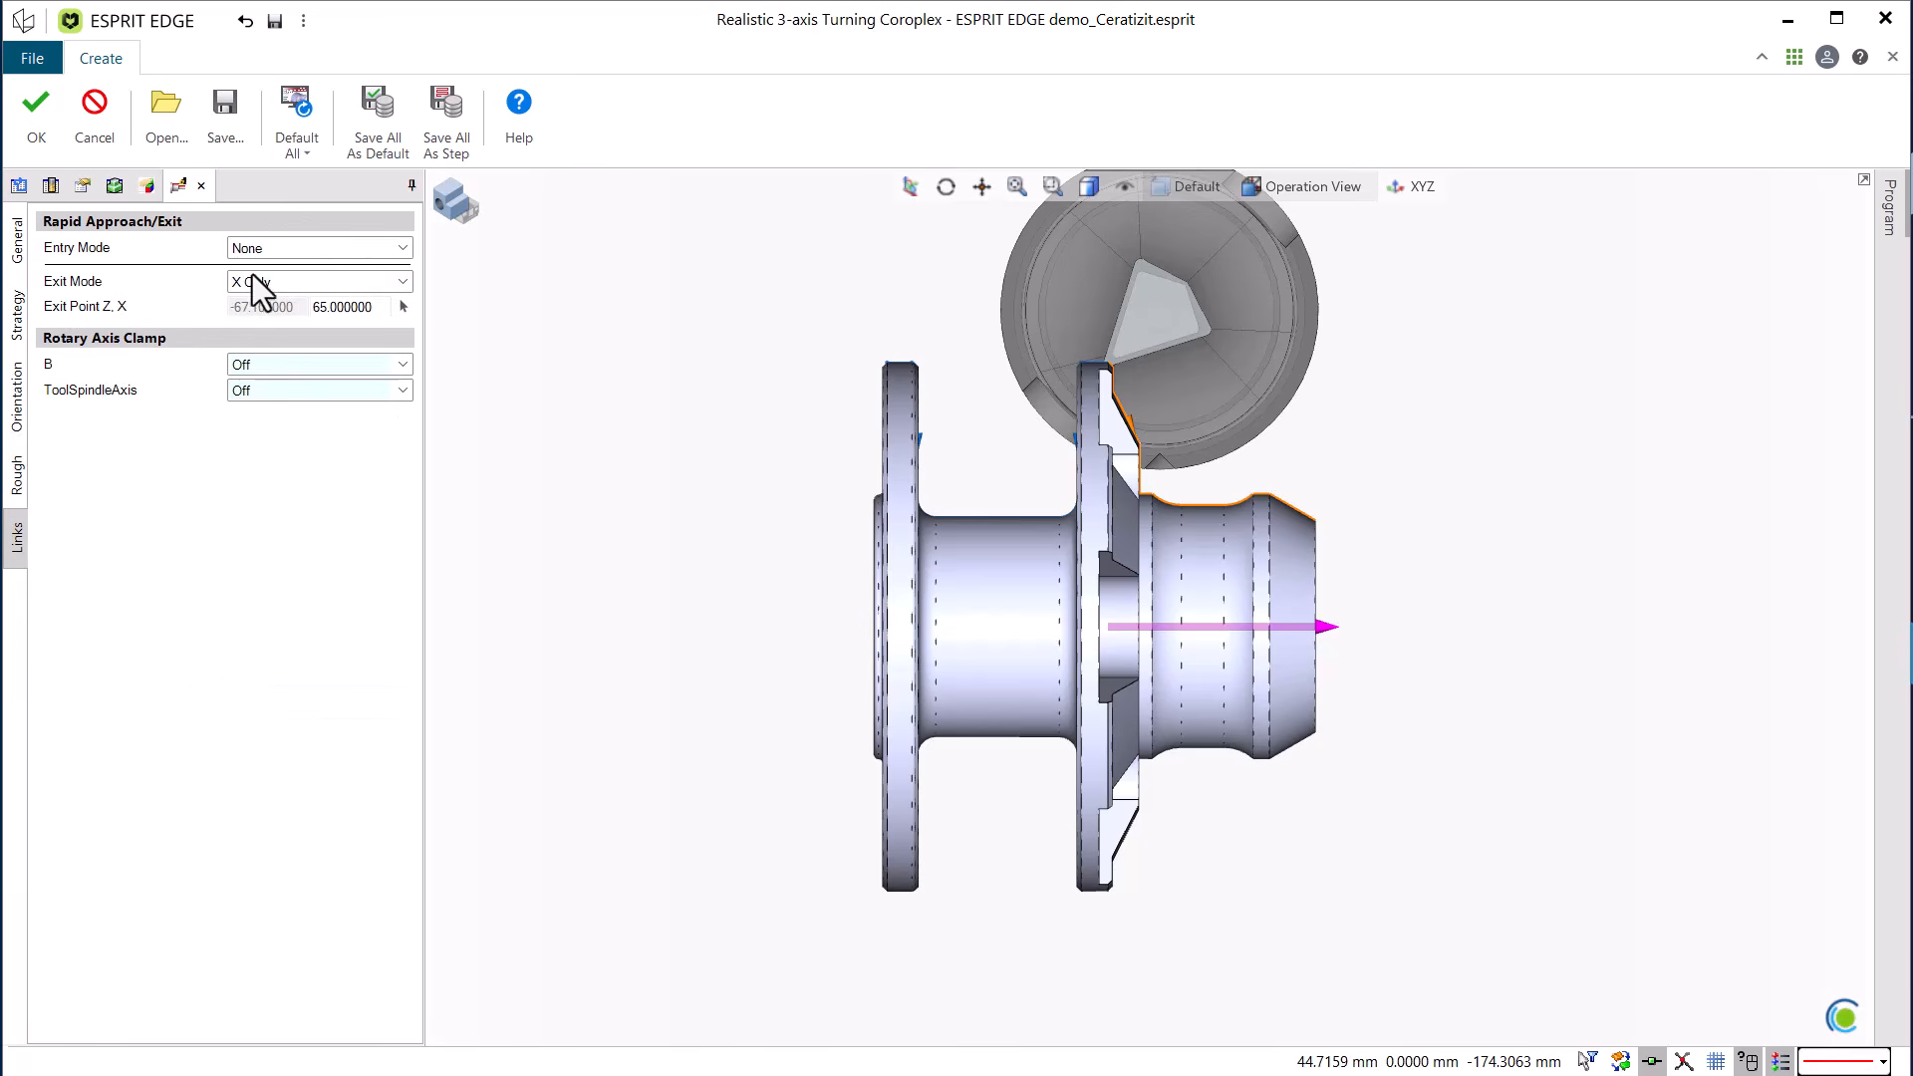
left_click(36, 110)
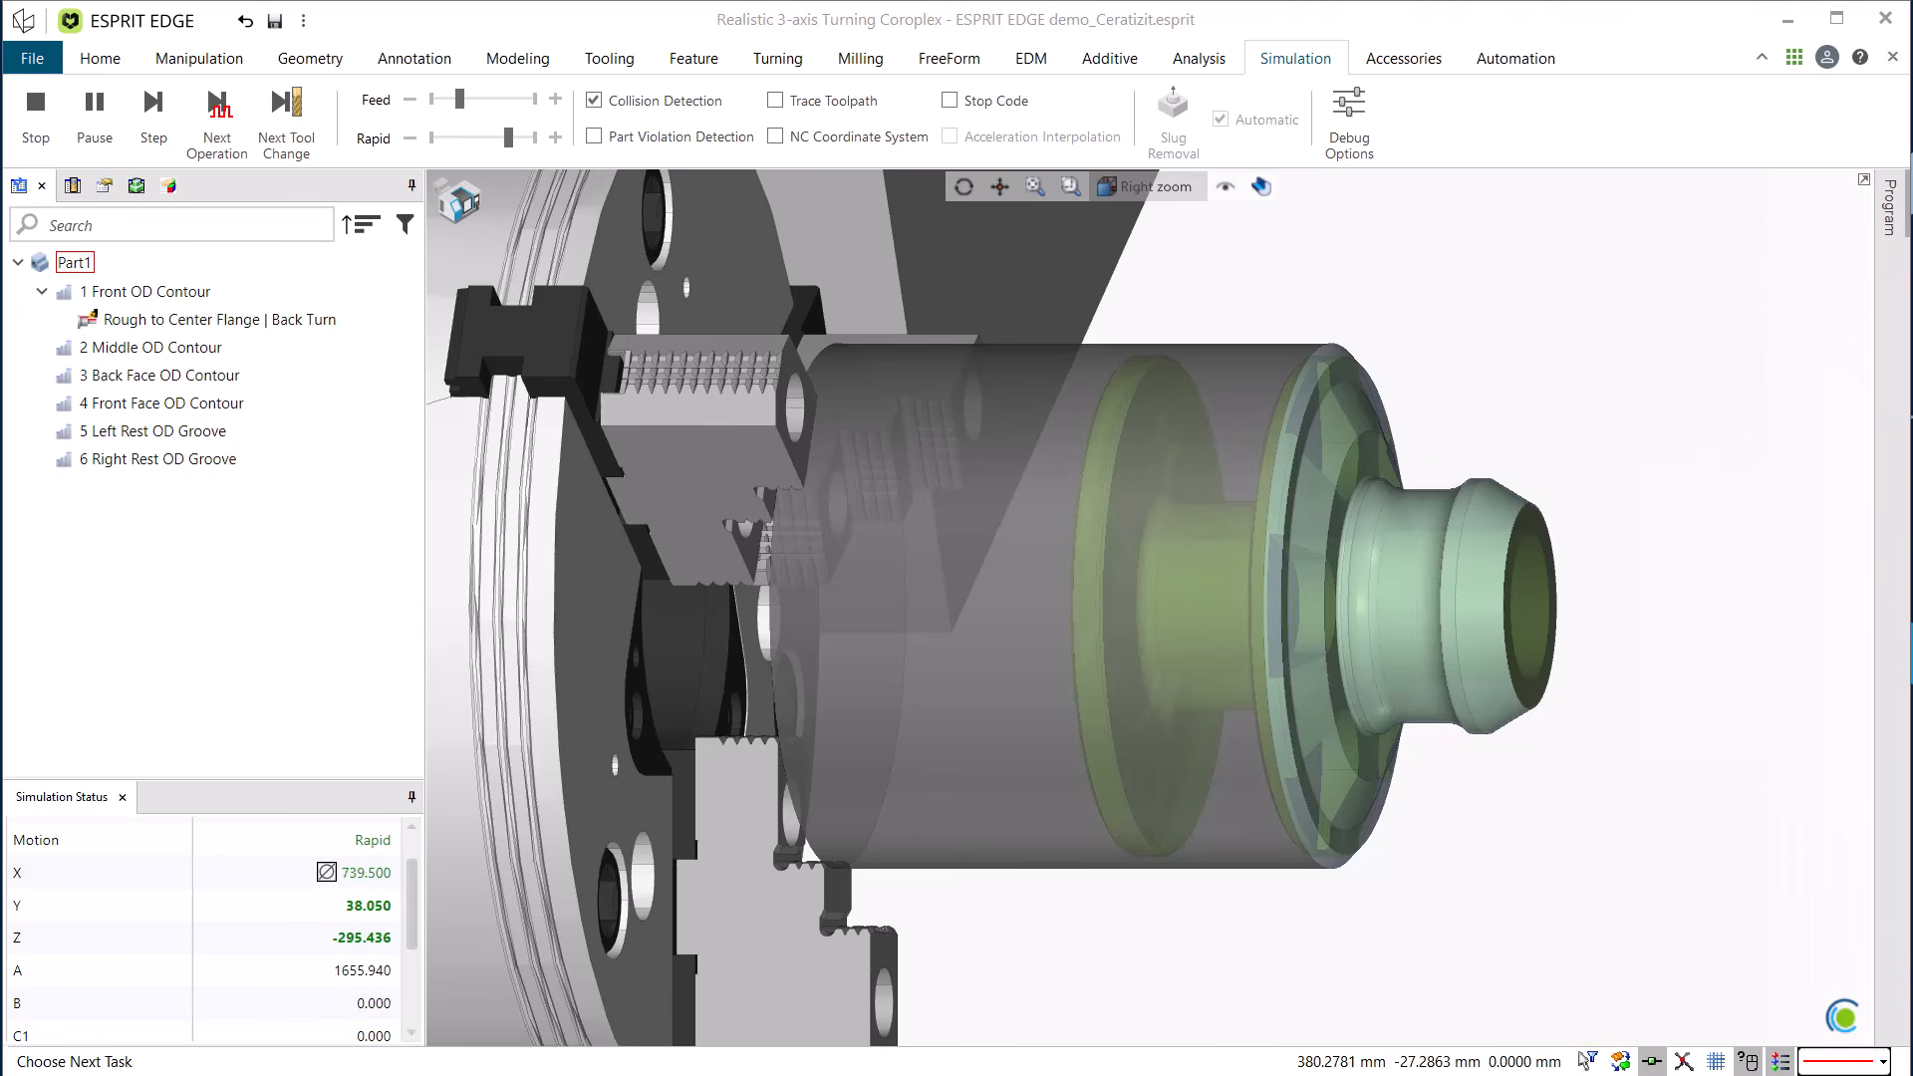
left_click(36, 114)
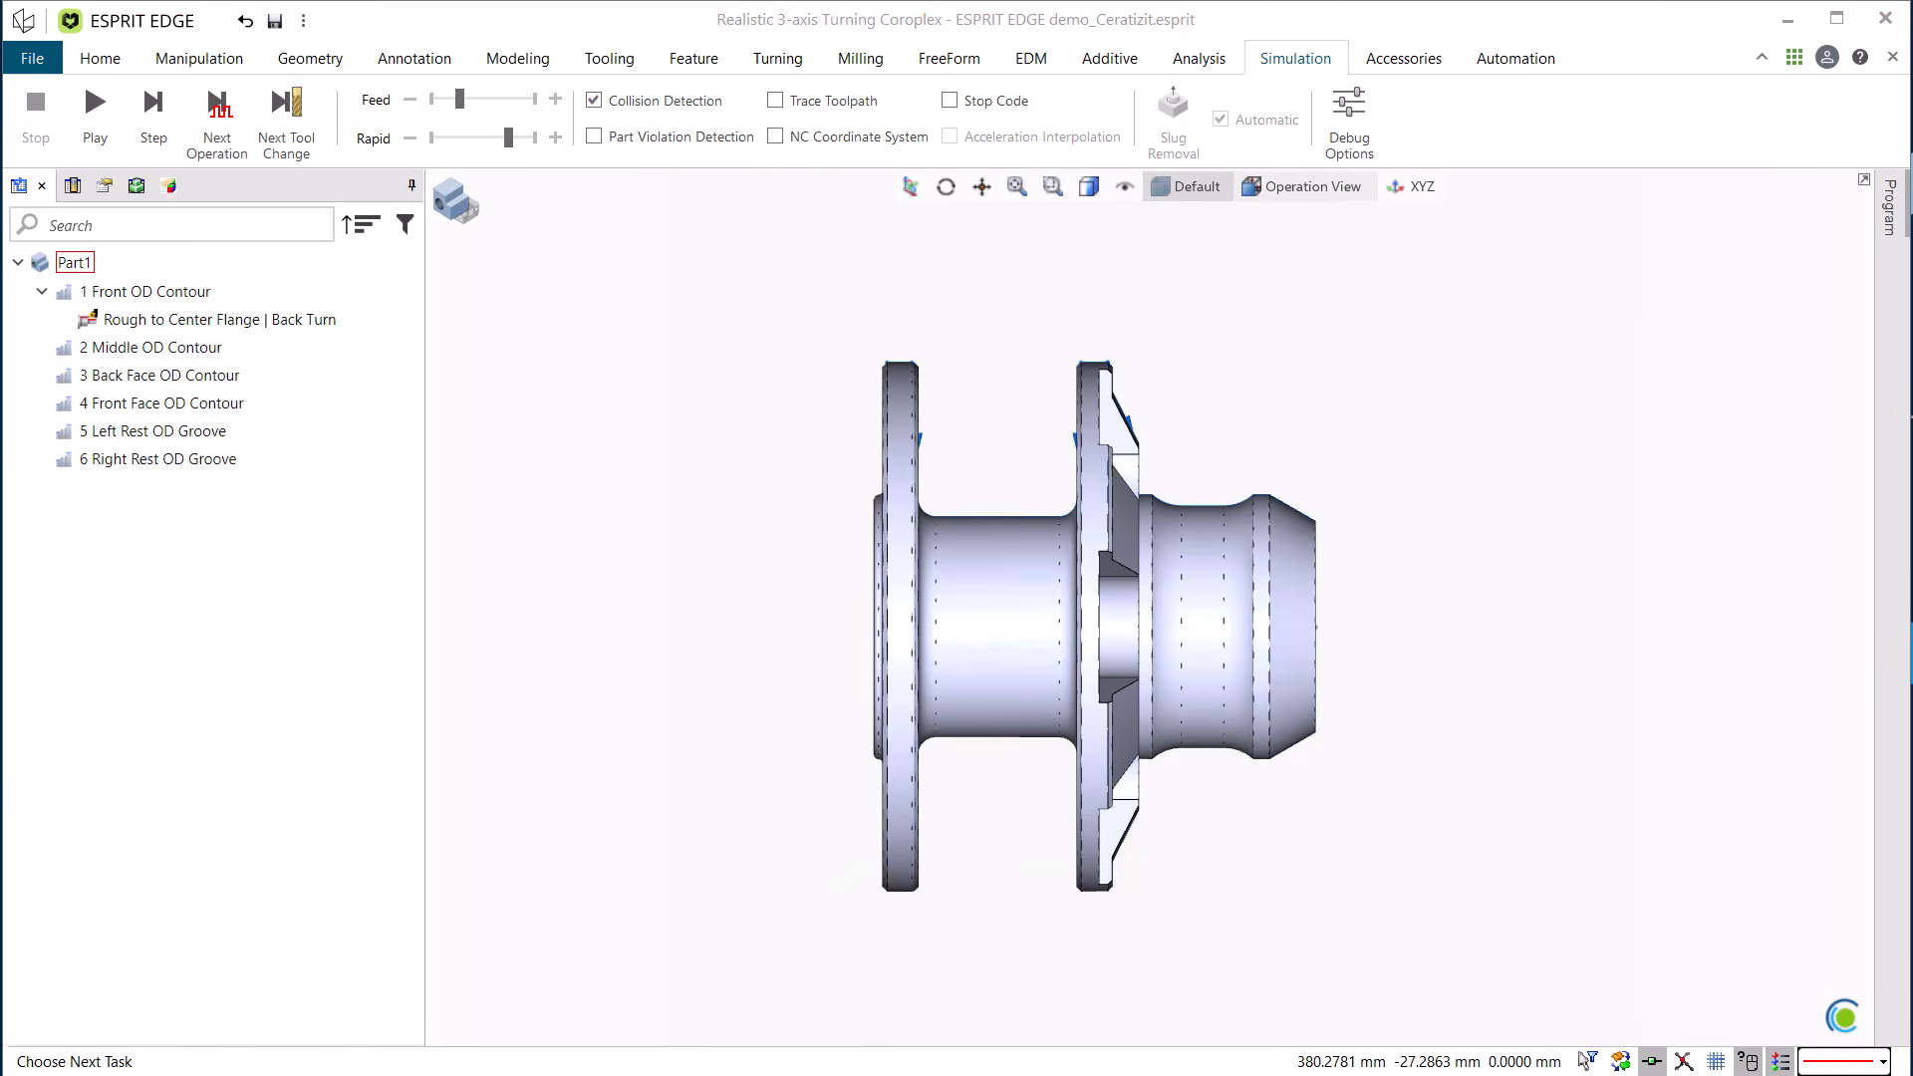
Start a turning roughing operation on 2 Middle OD Contour.
left_click(777, 58)
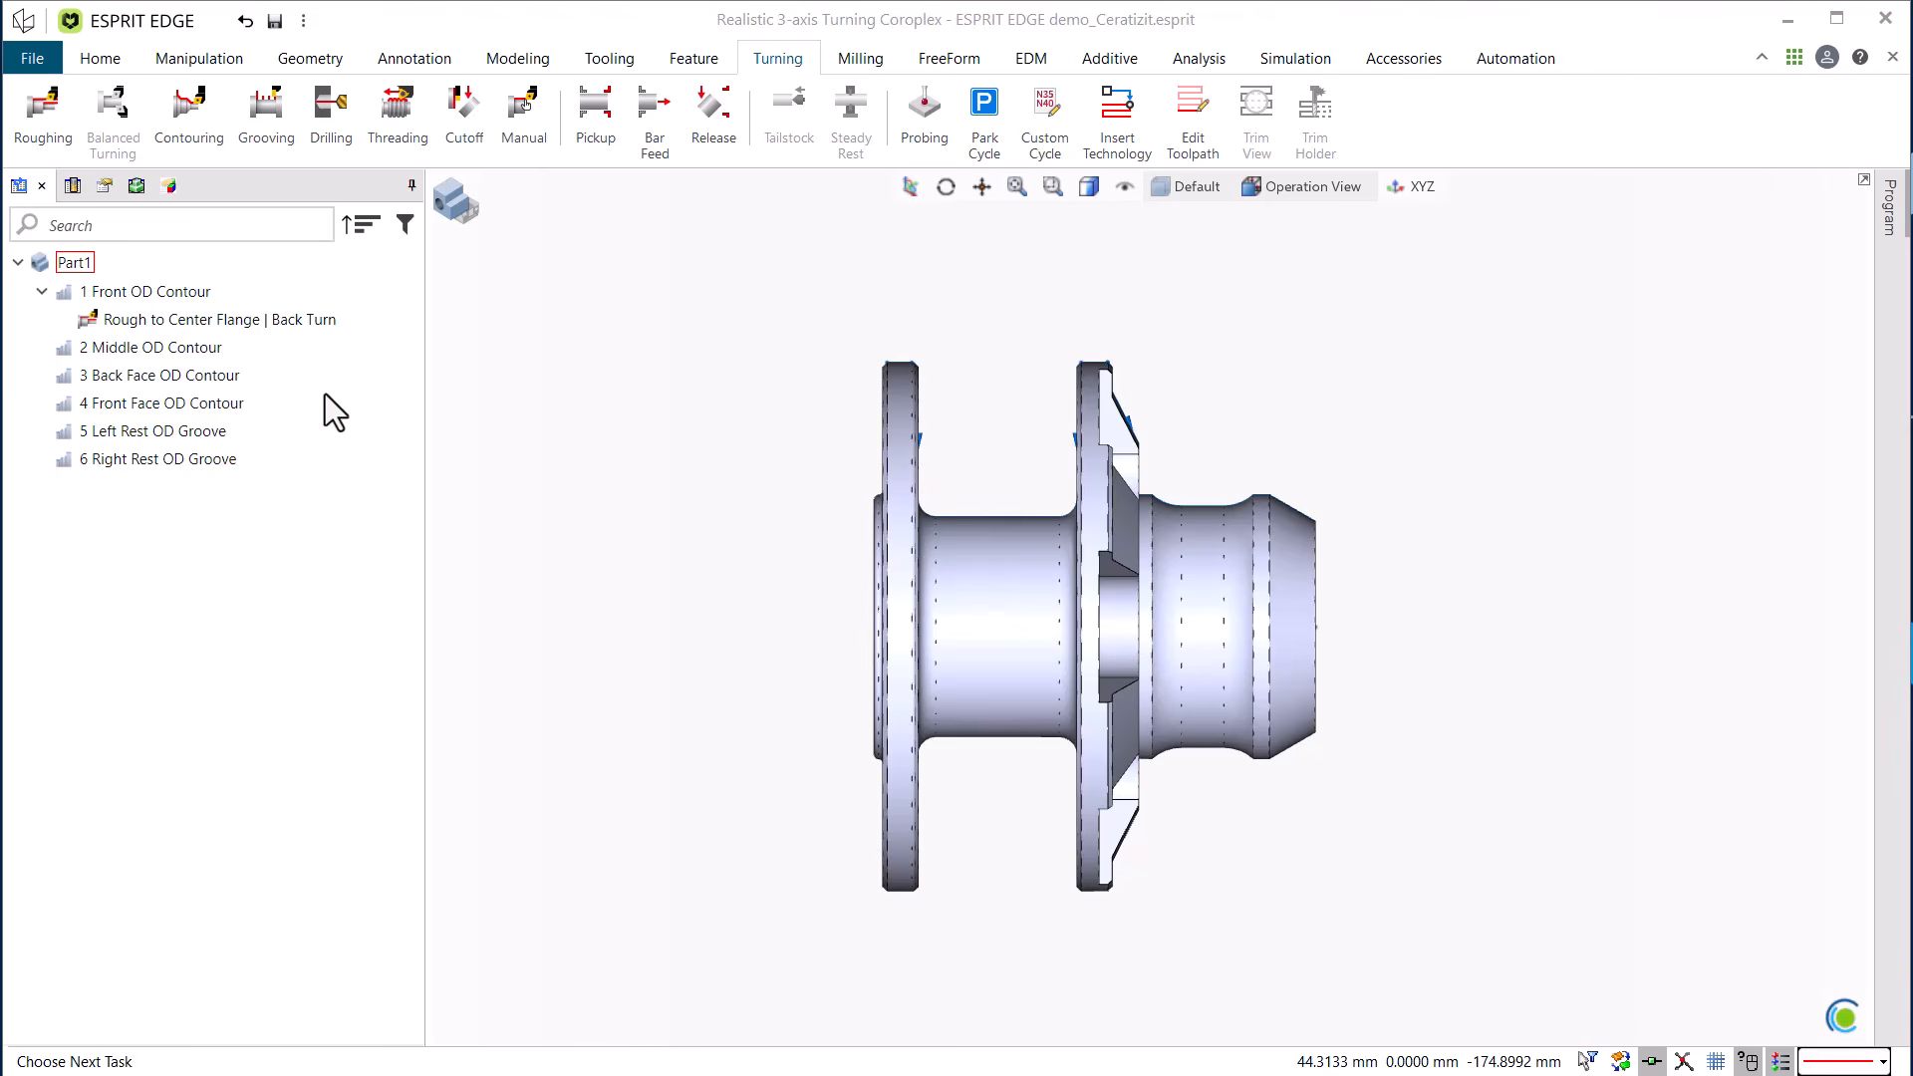
left_click(183, 349)
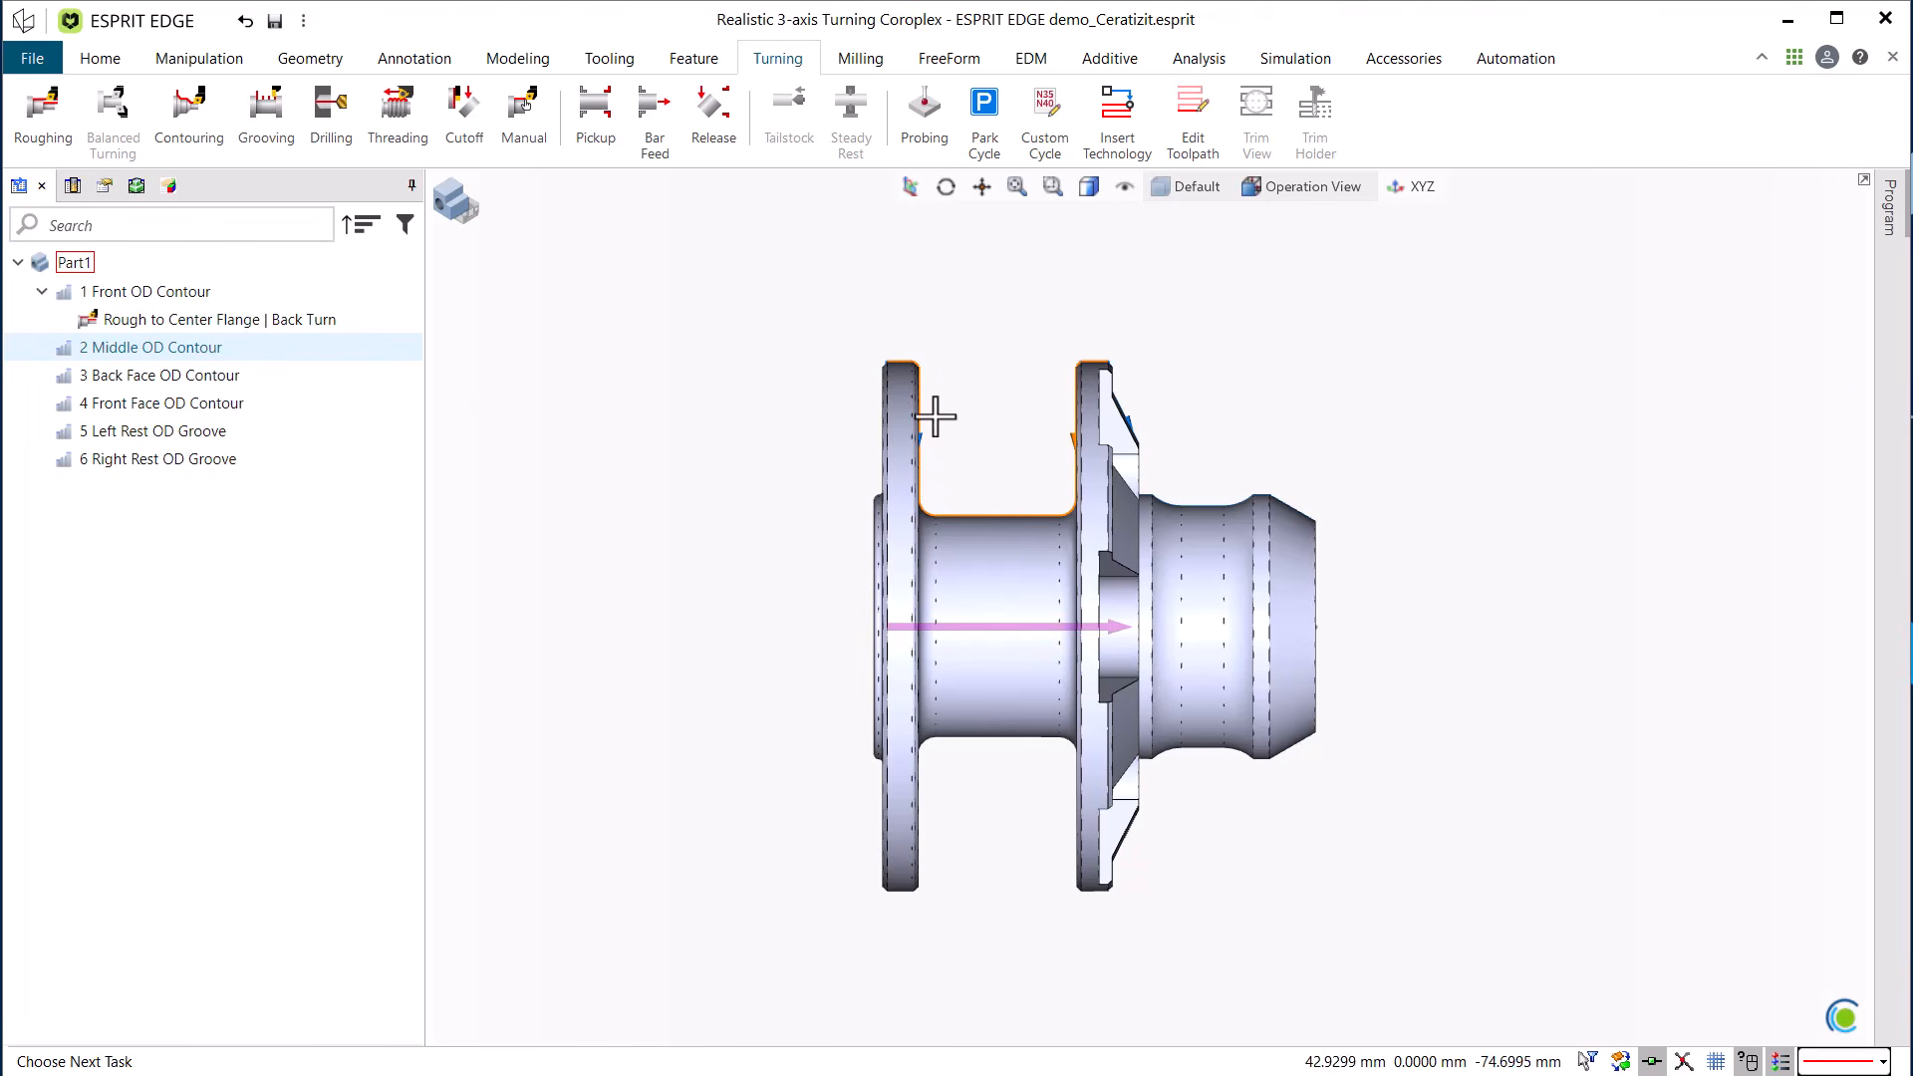
left_click(46, 122)
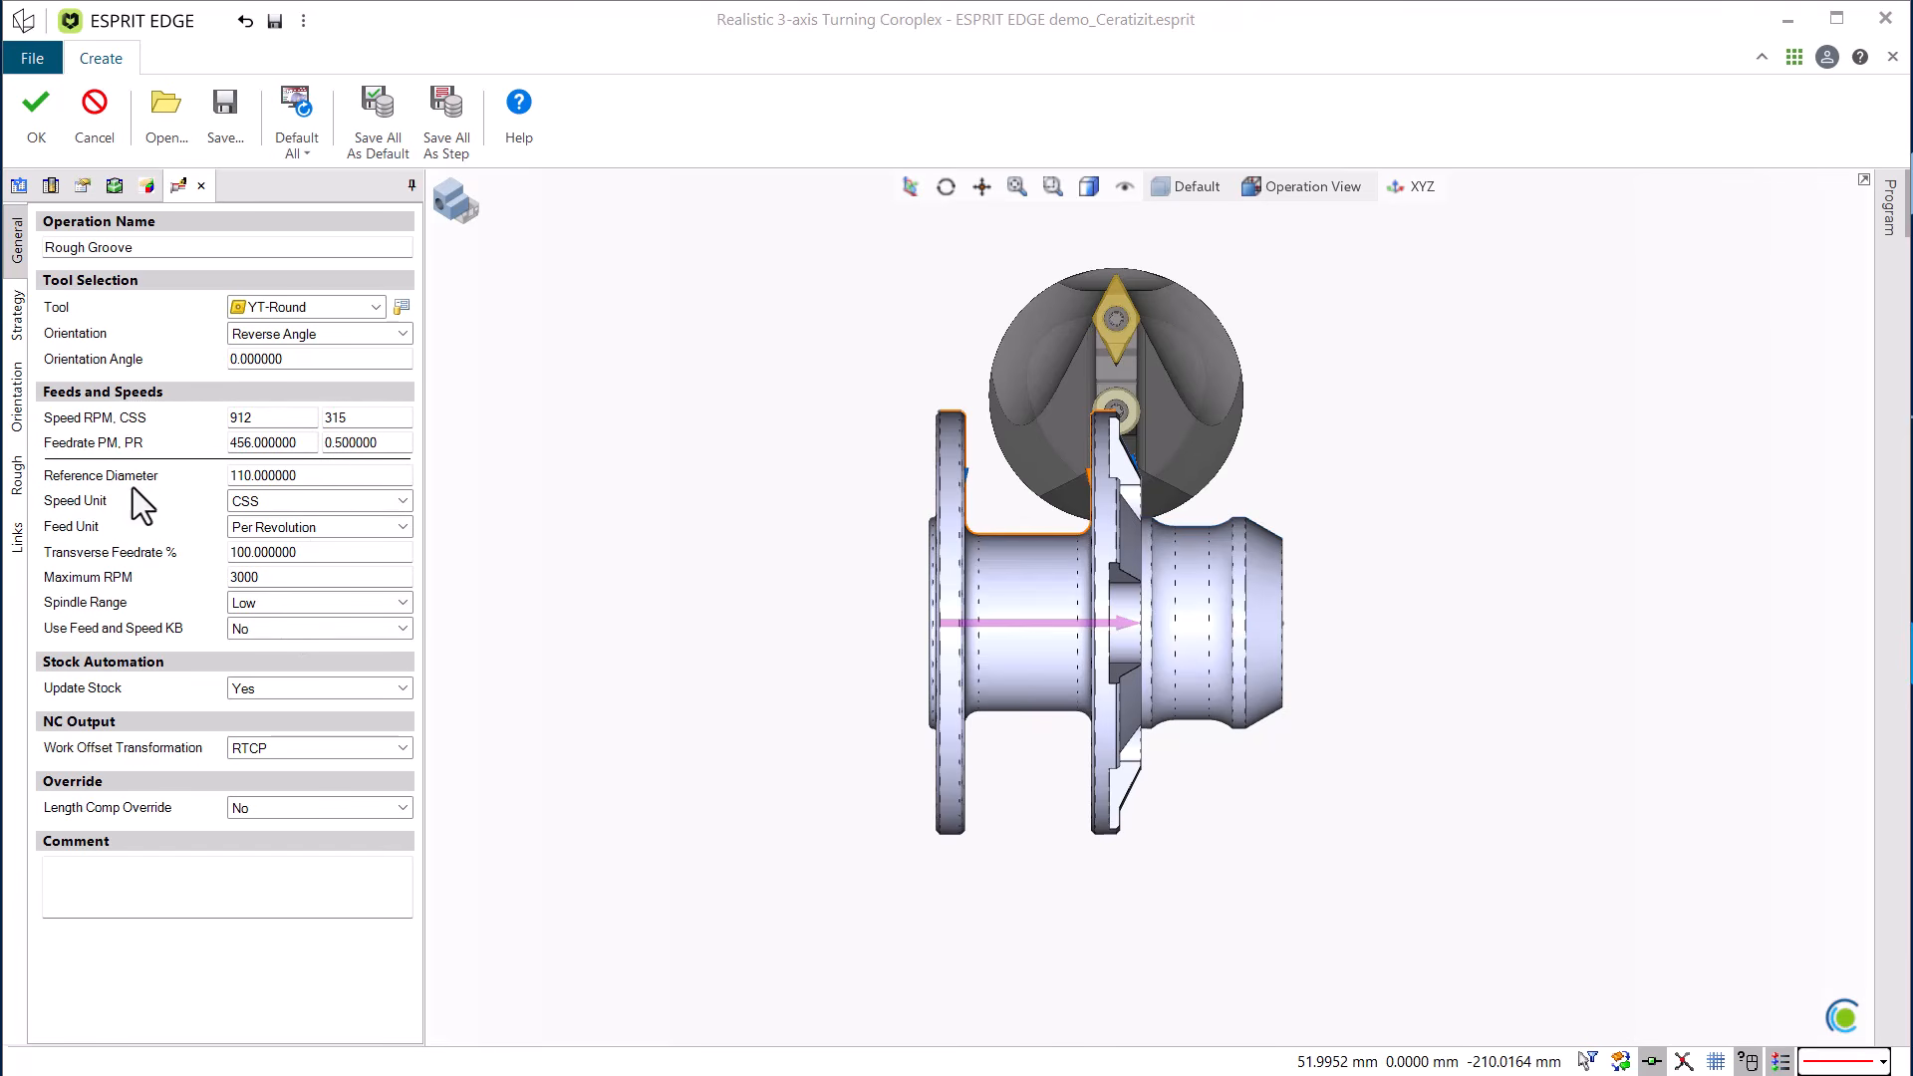
Check the tool axis variation and minimum and maximum orientation angles, create the Rough Groove operation, and end its simulation.
left_click(15, 329)
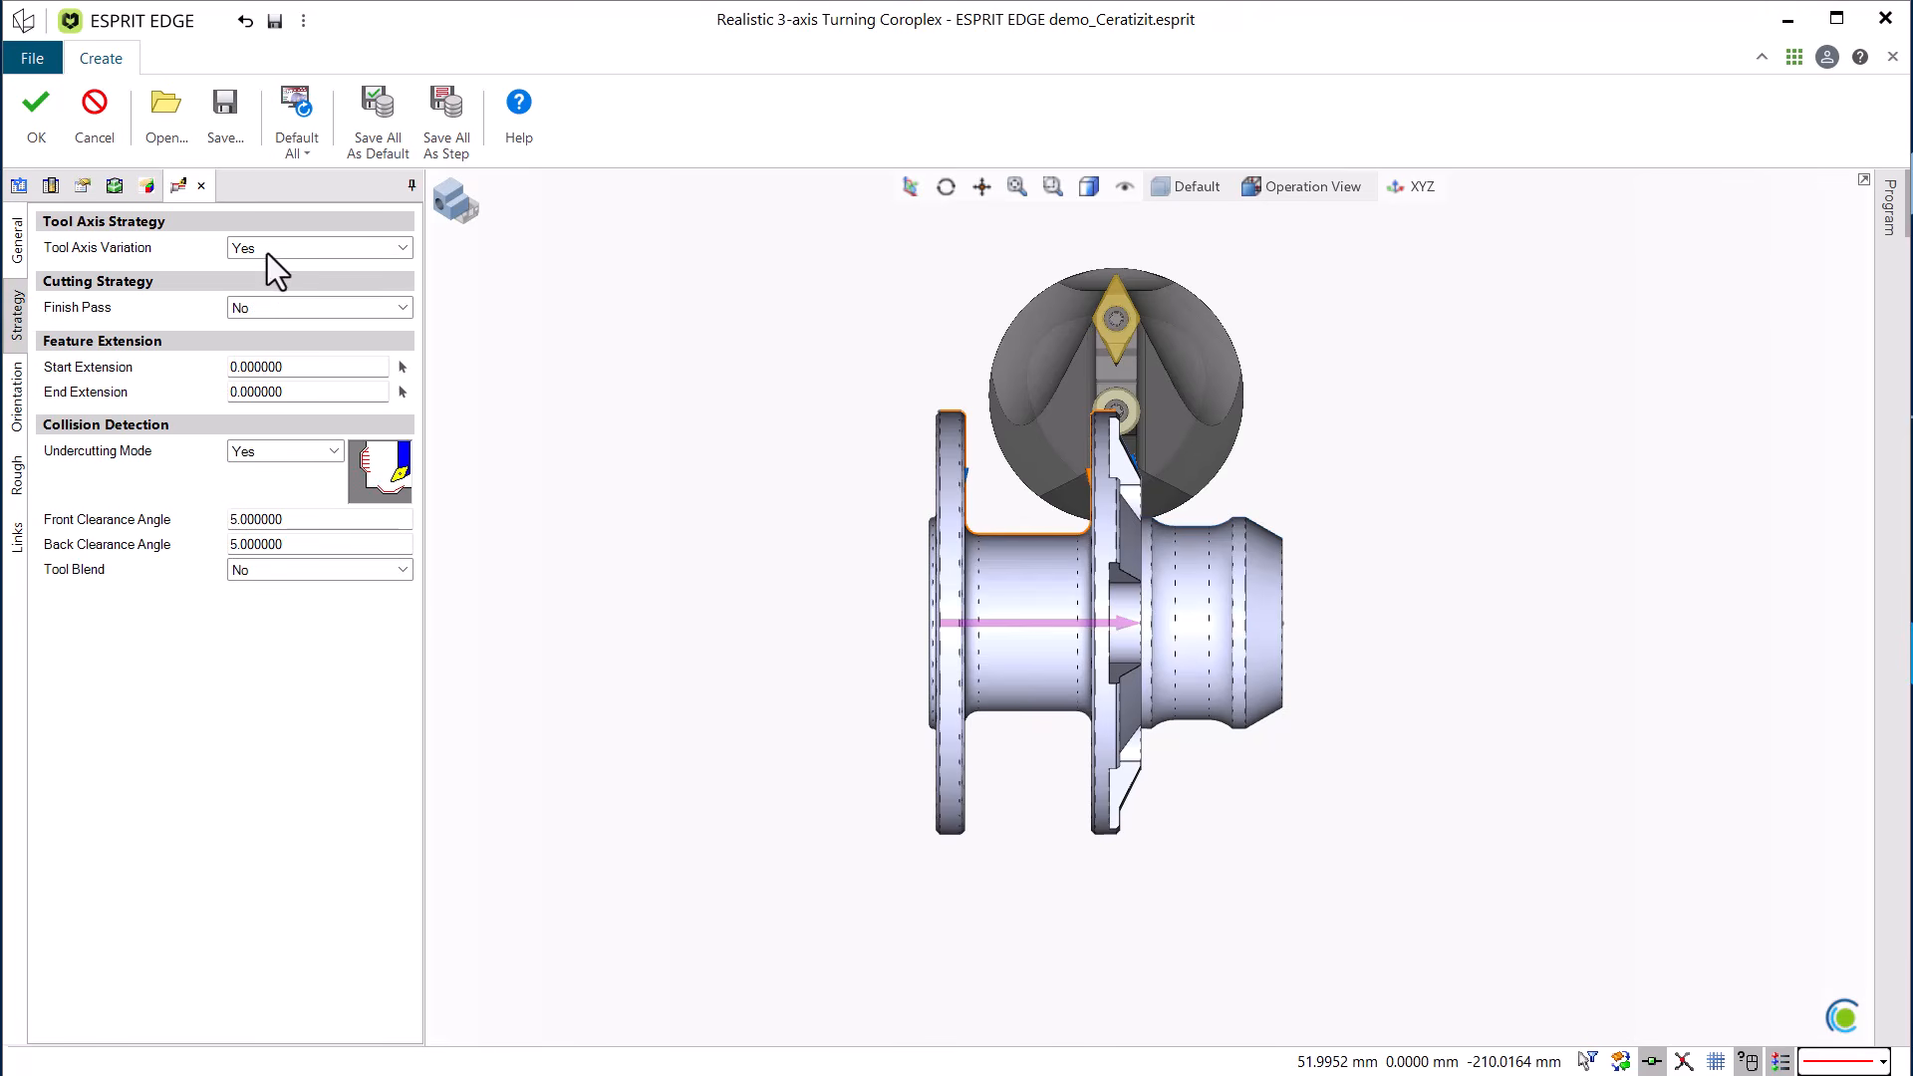
left_click(22, 405)
left_click(286, 382)
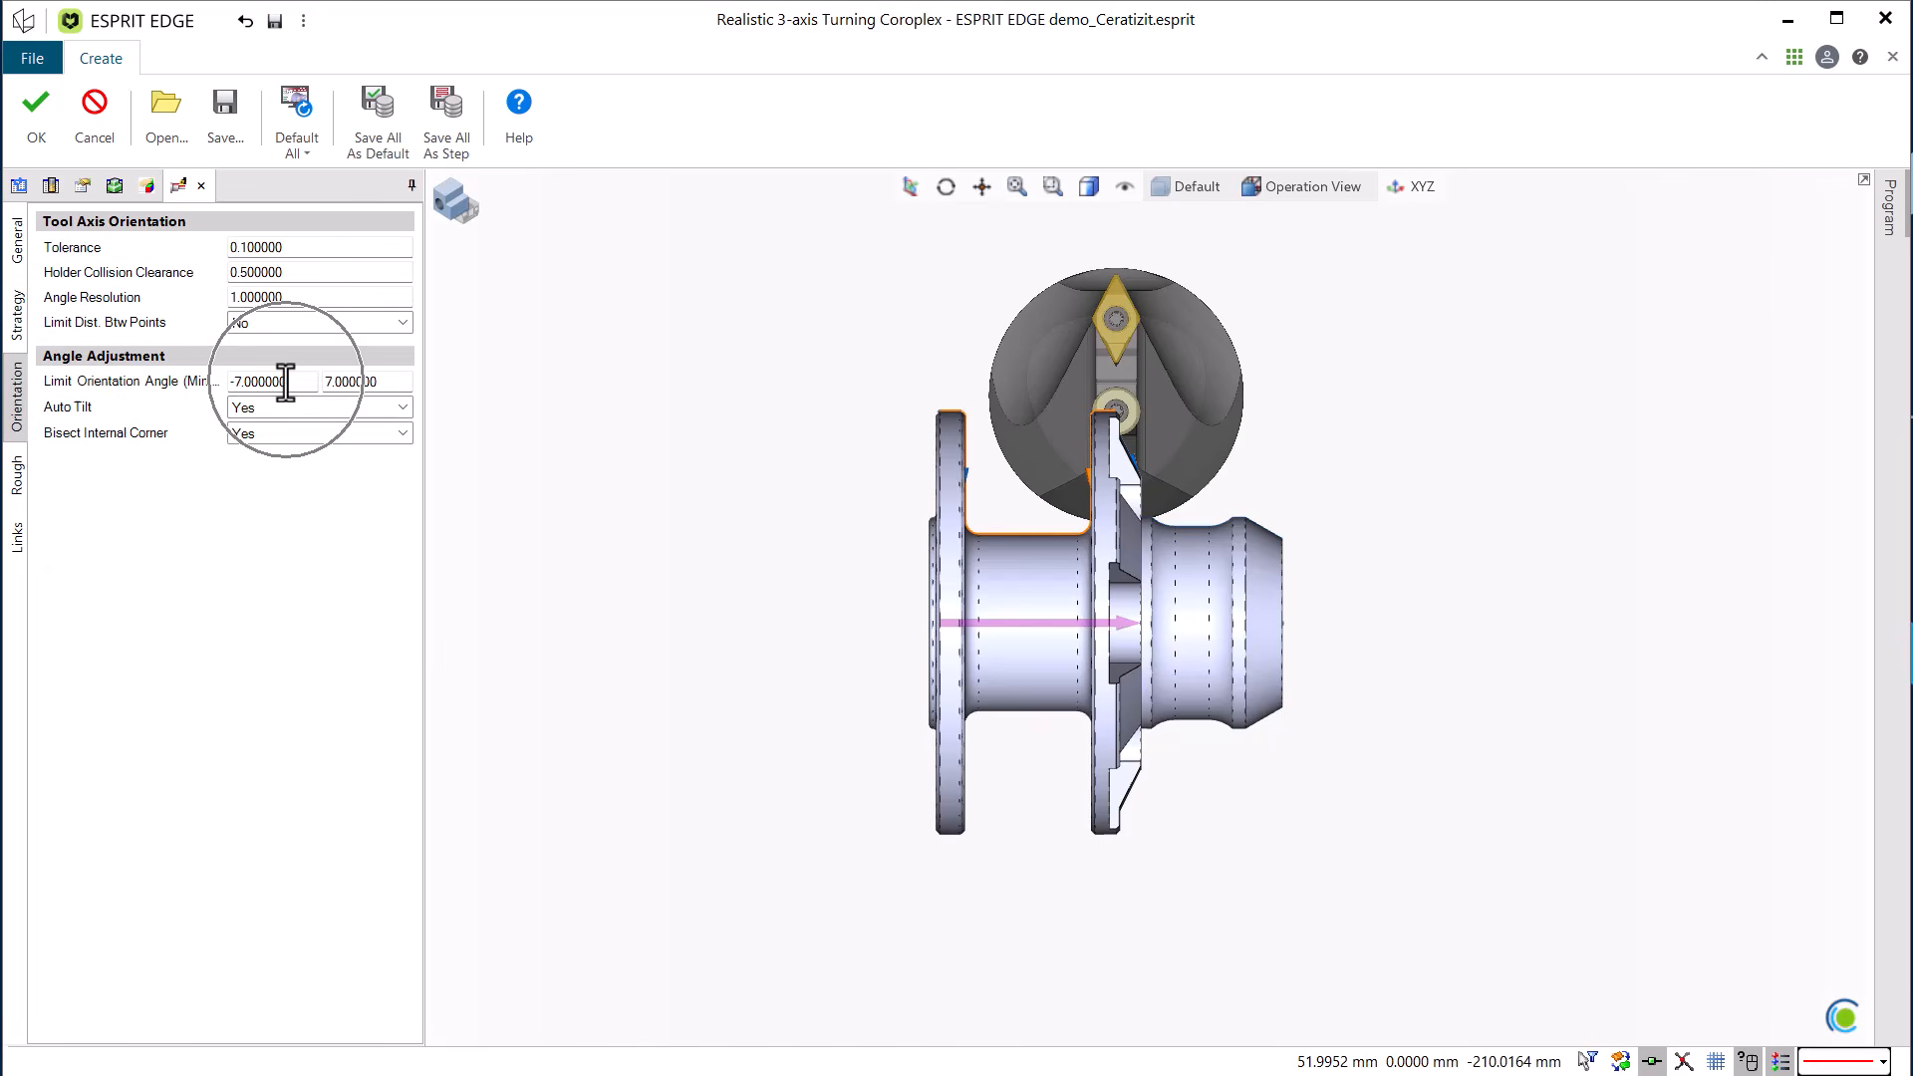
left_click(370, 381)
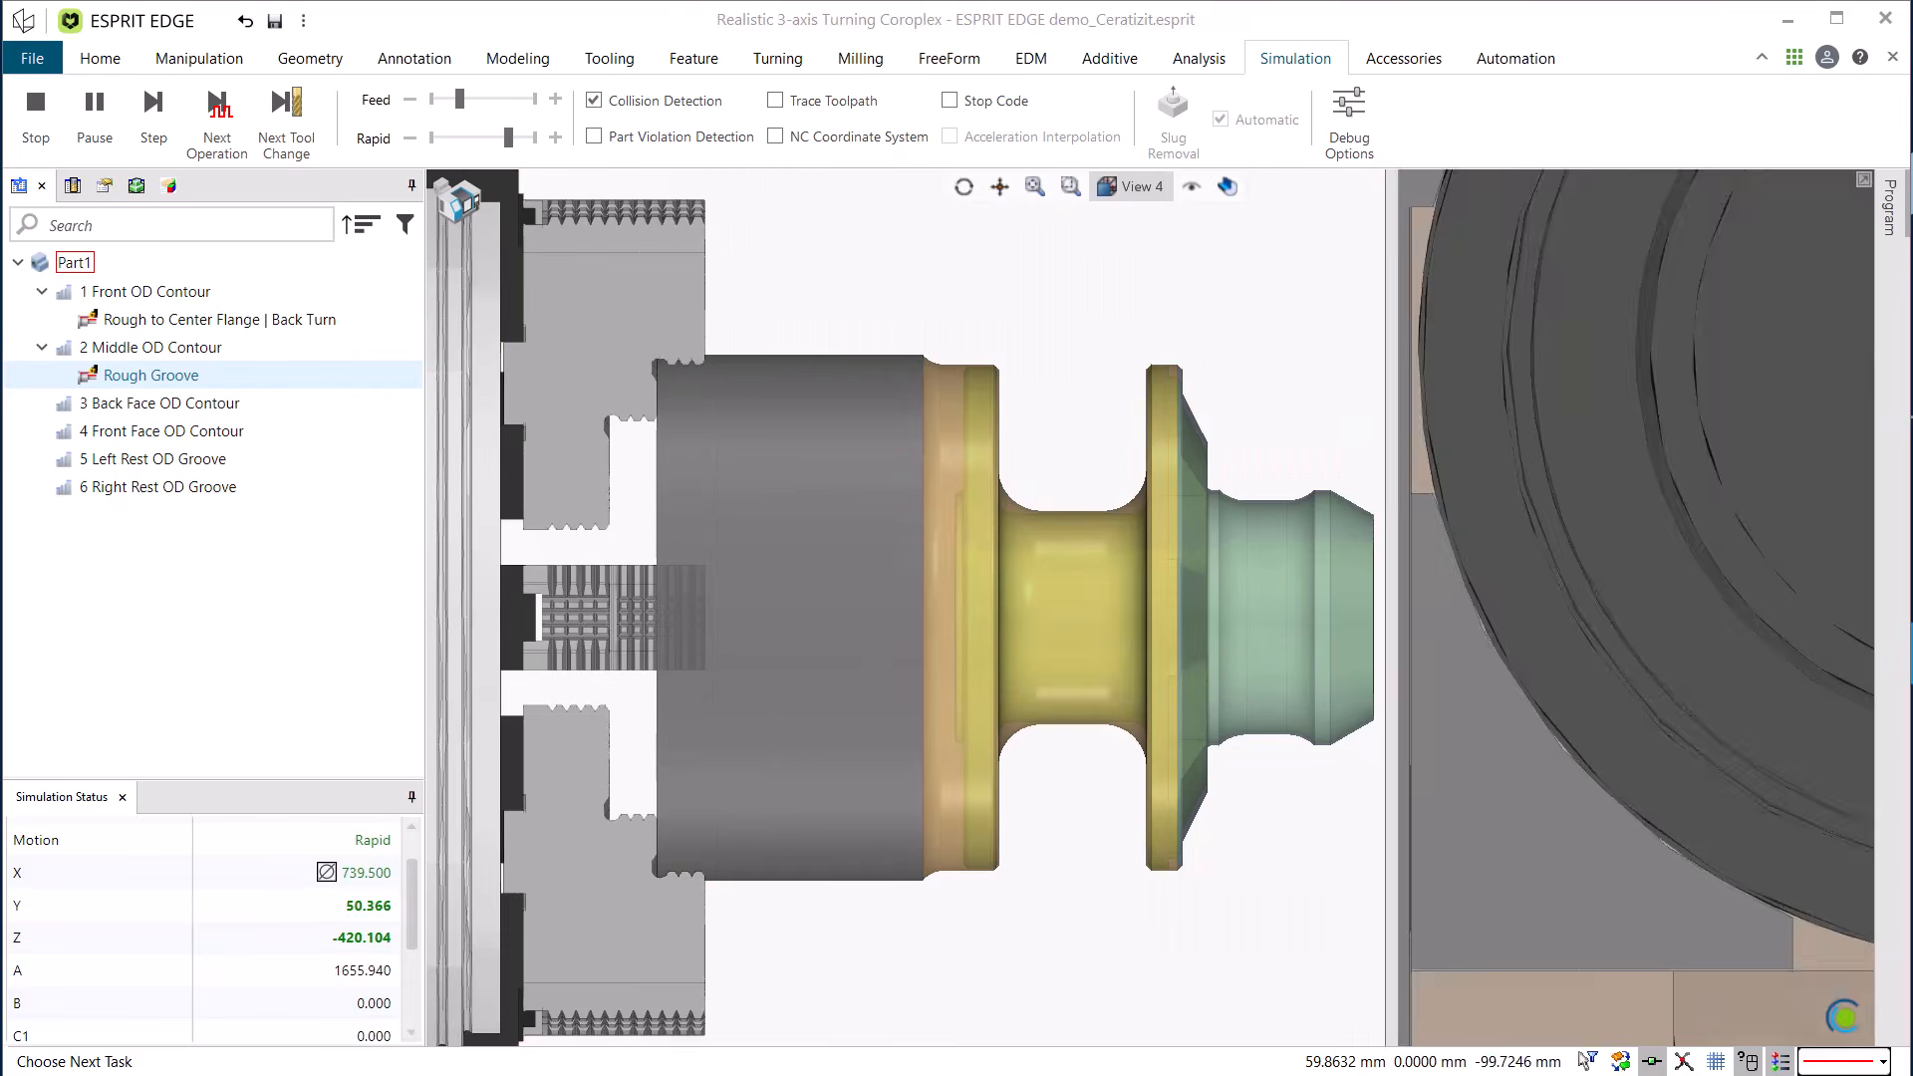
left_click(36, 139)
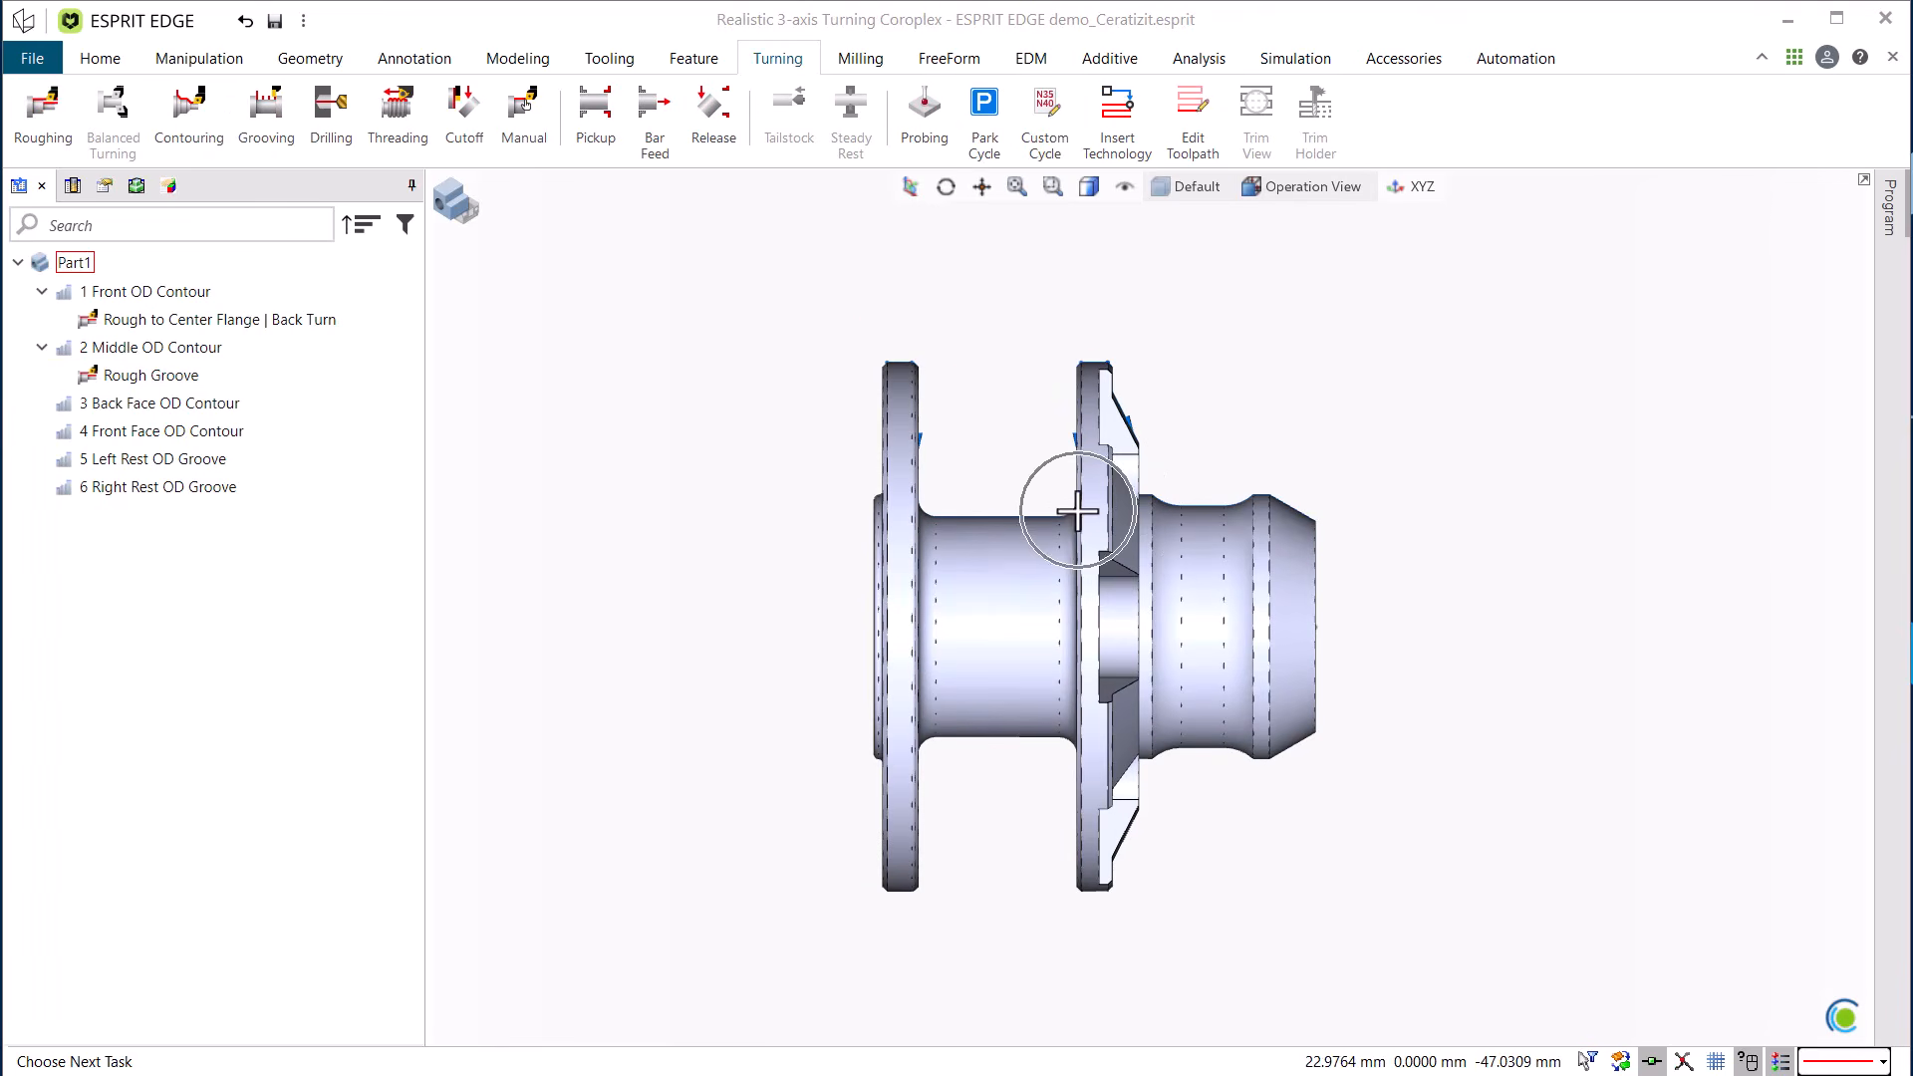
Create the Rest Rough Corner in Groove roughing operation on 5 Left Rest OD Groove, using YT-Diamond at a -30 orientation angle.
left_click(186, 462)
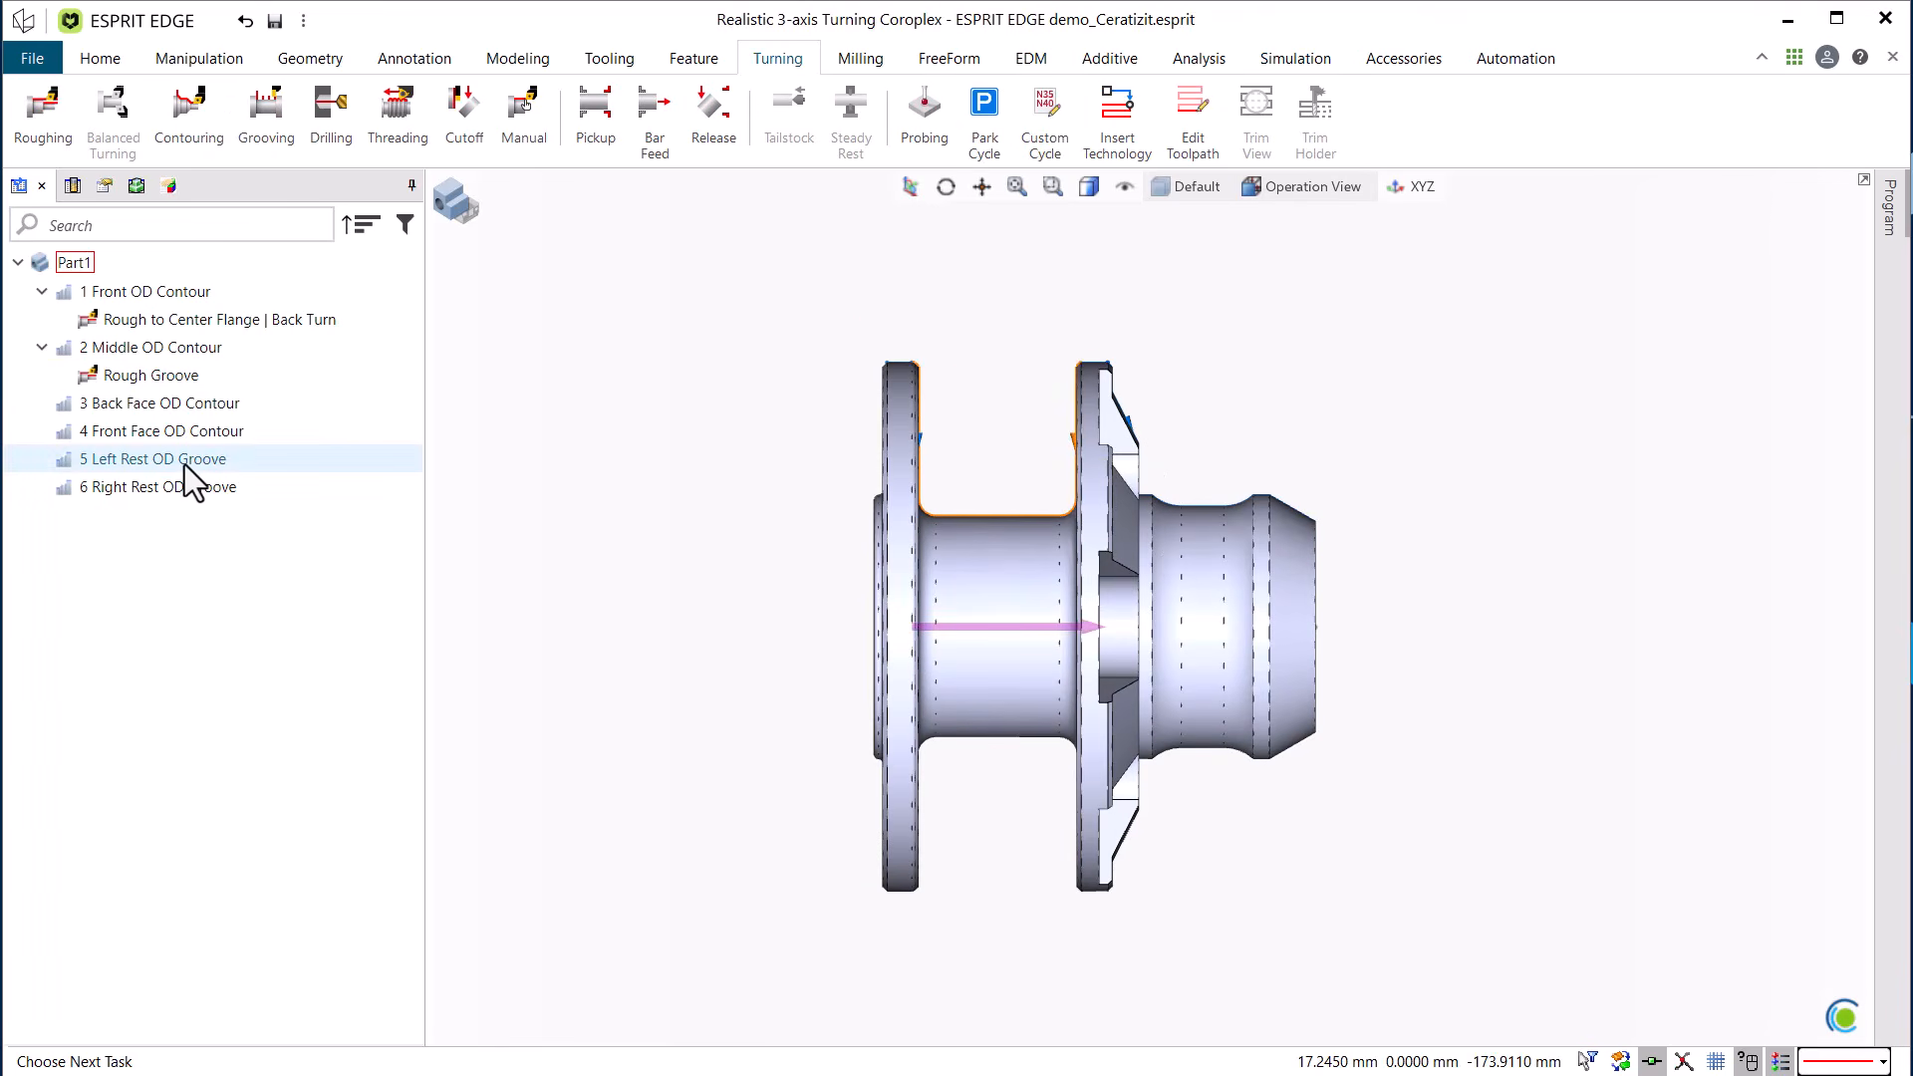
left_click(54, 118)
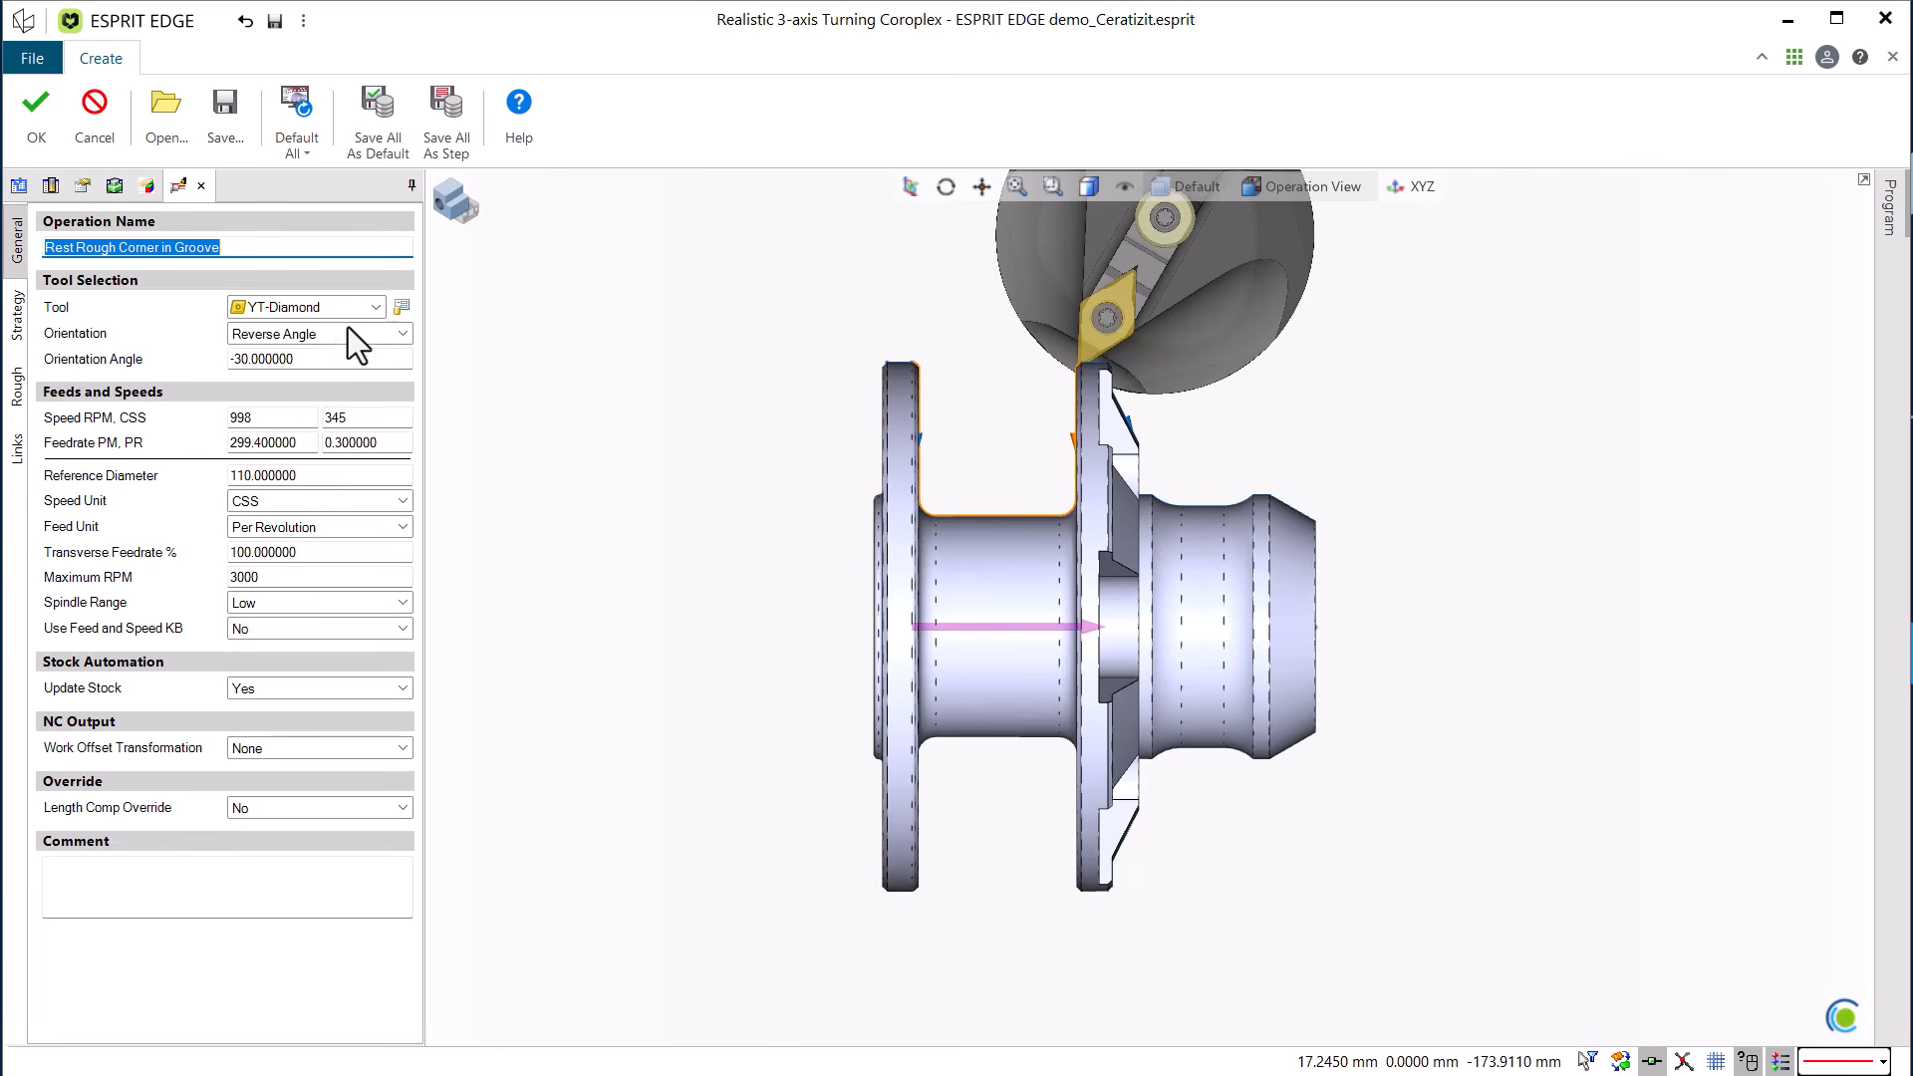
left_click(332, 307)
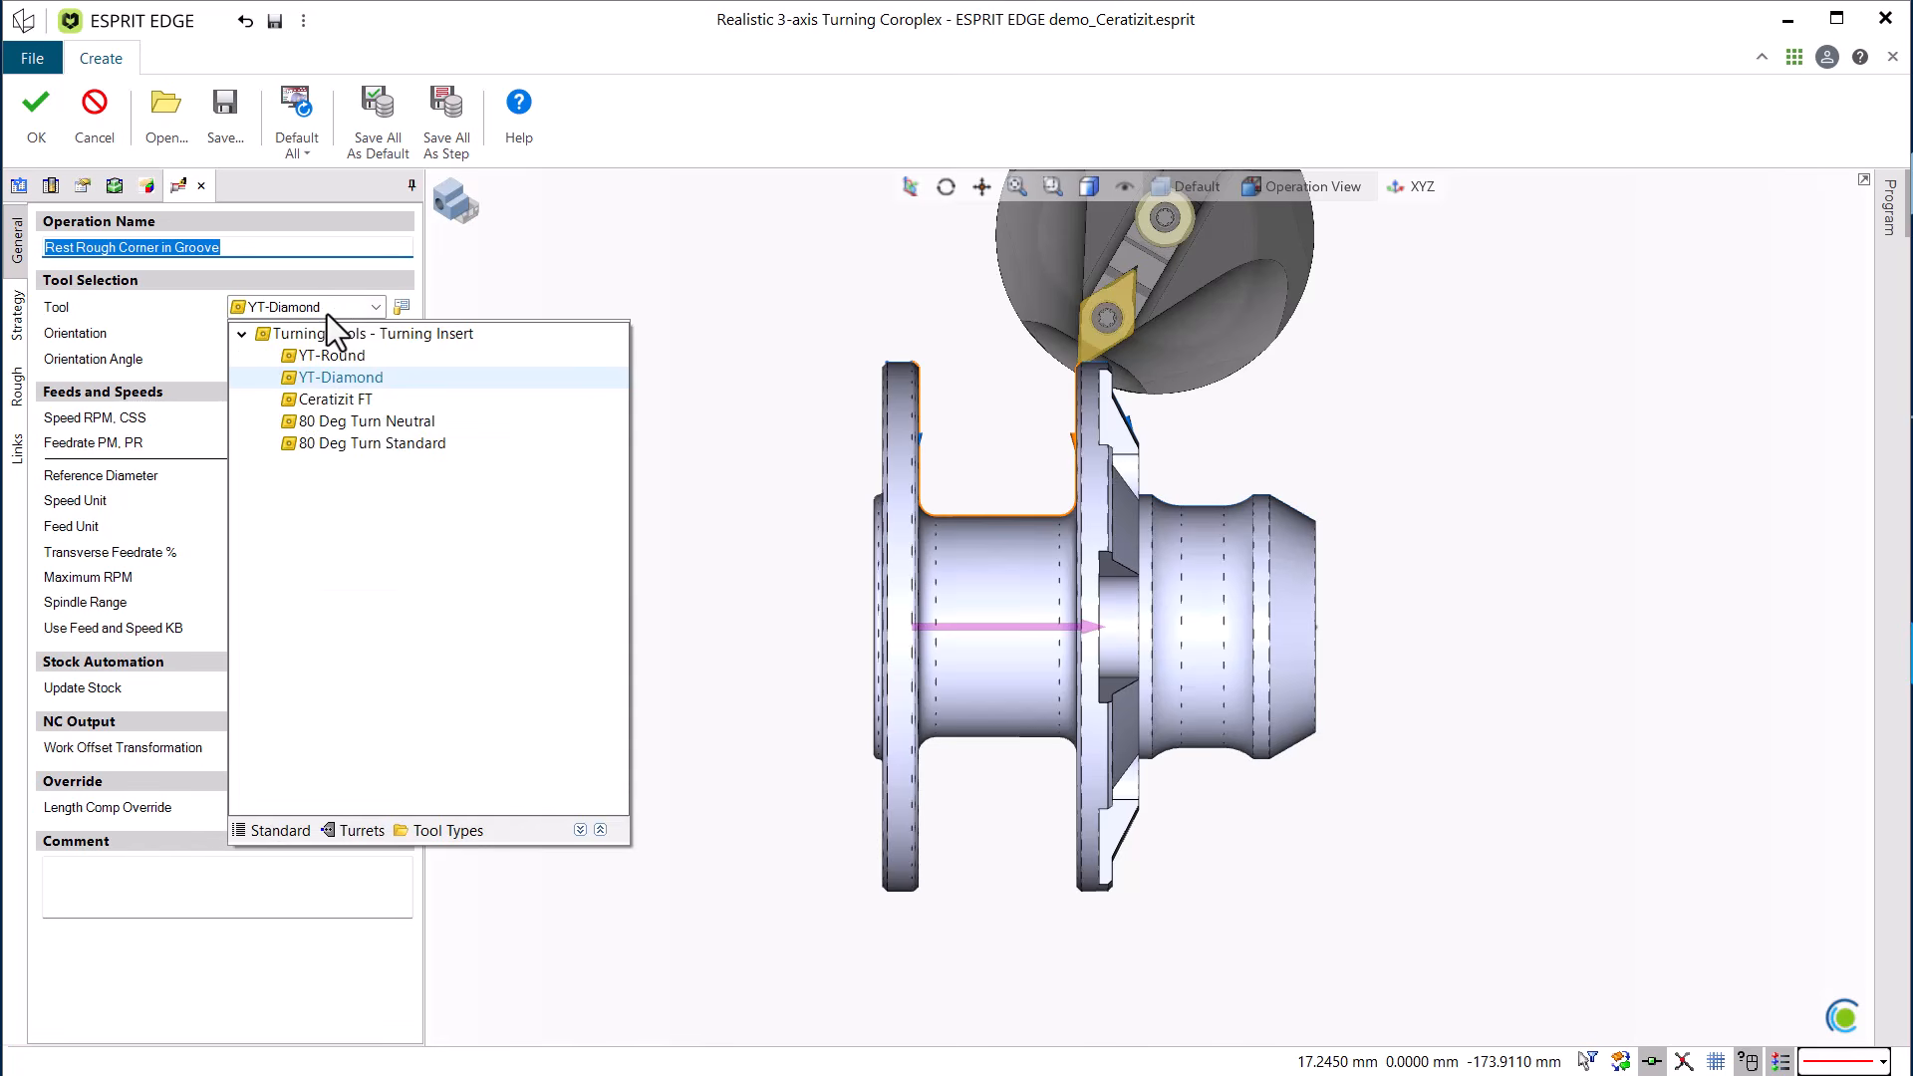
left_click(312, 387)
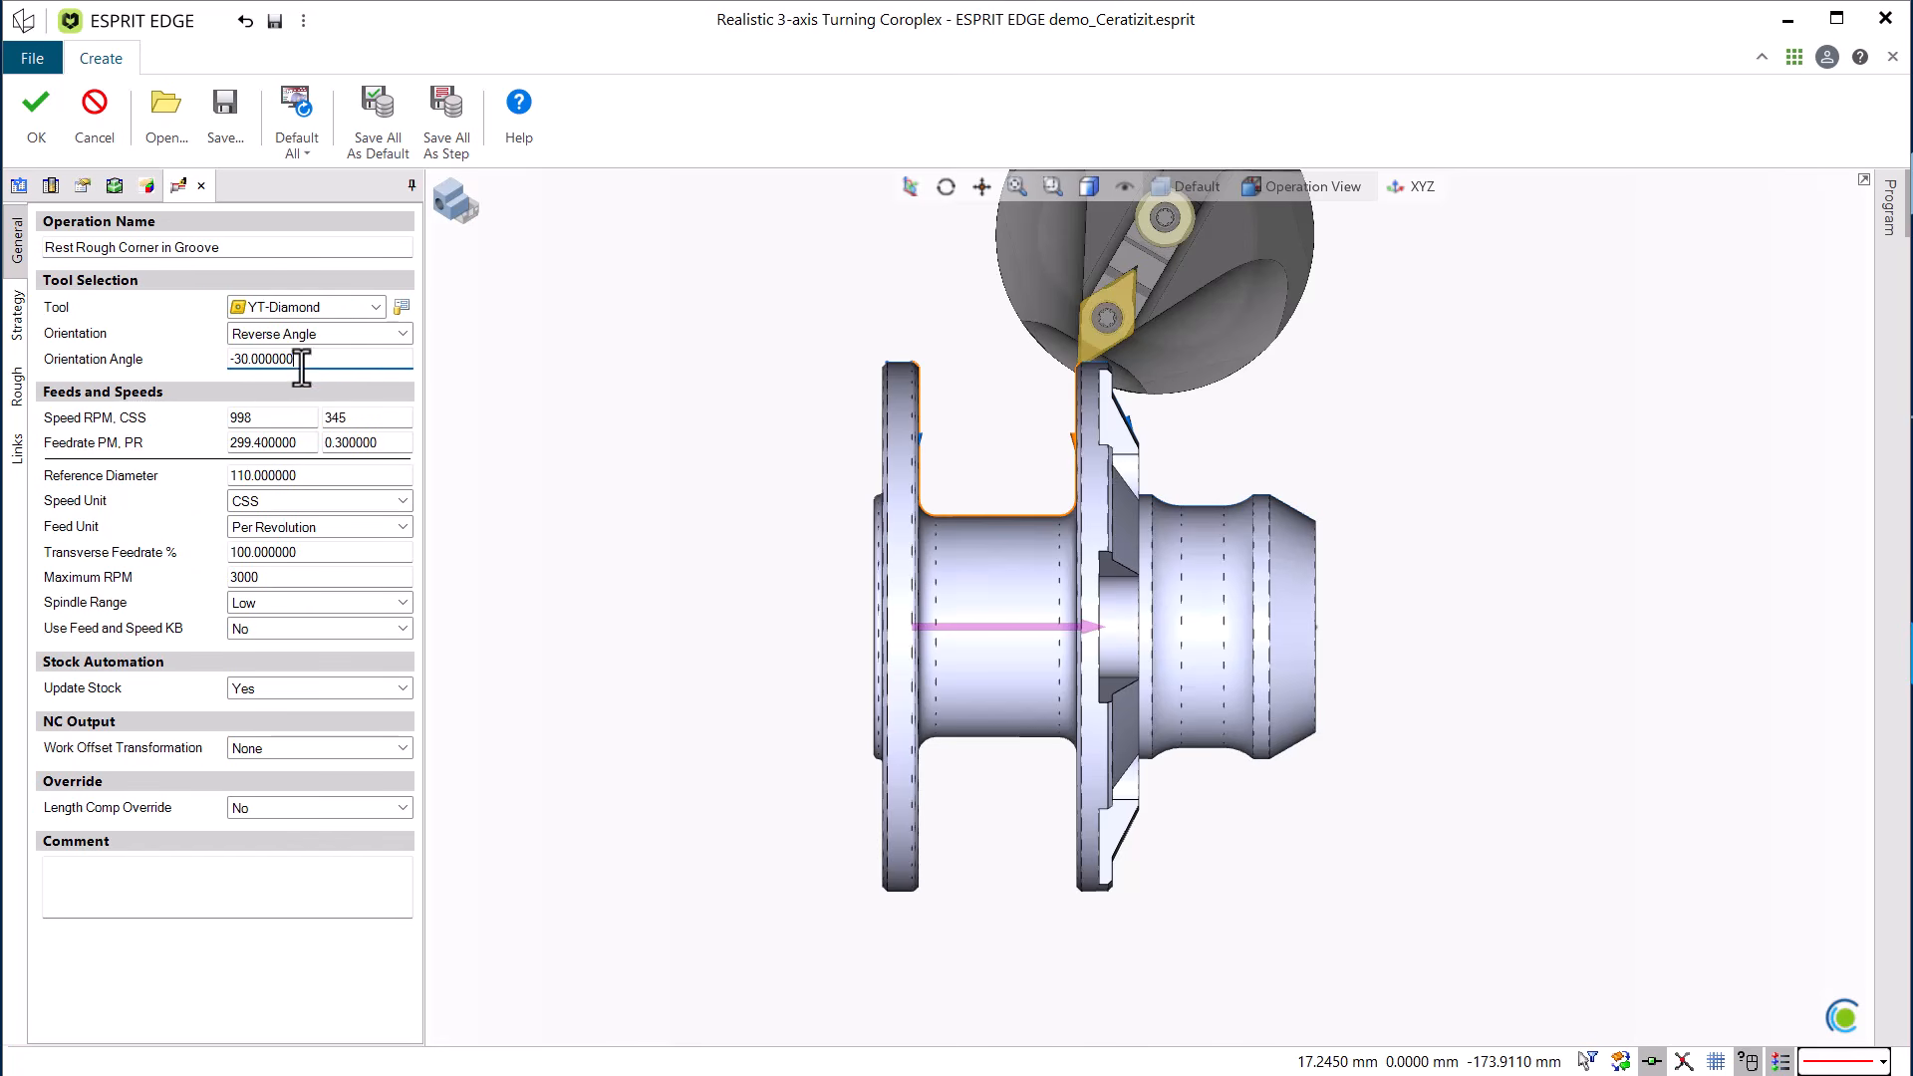
left_click(17, 328)
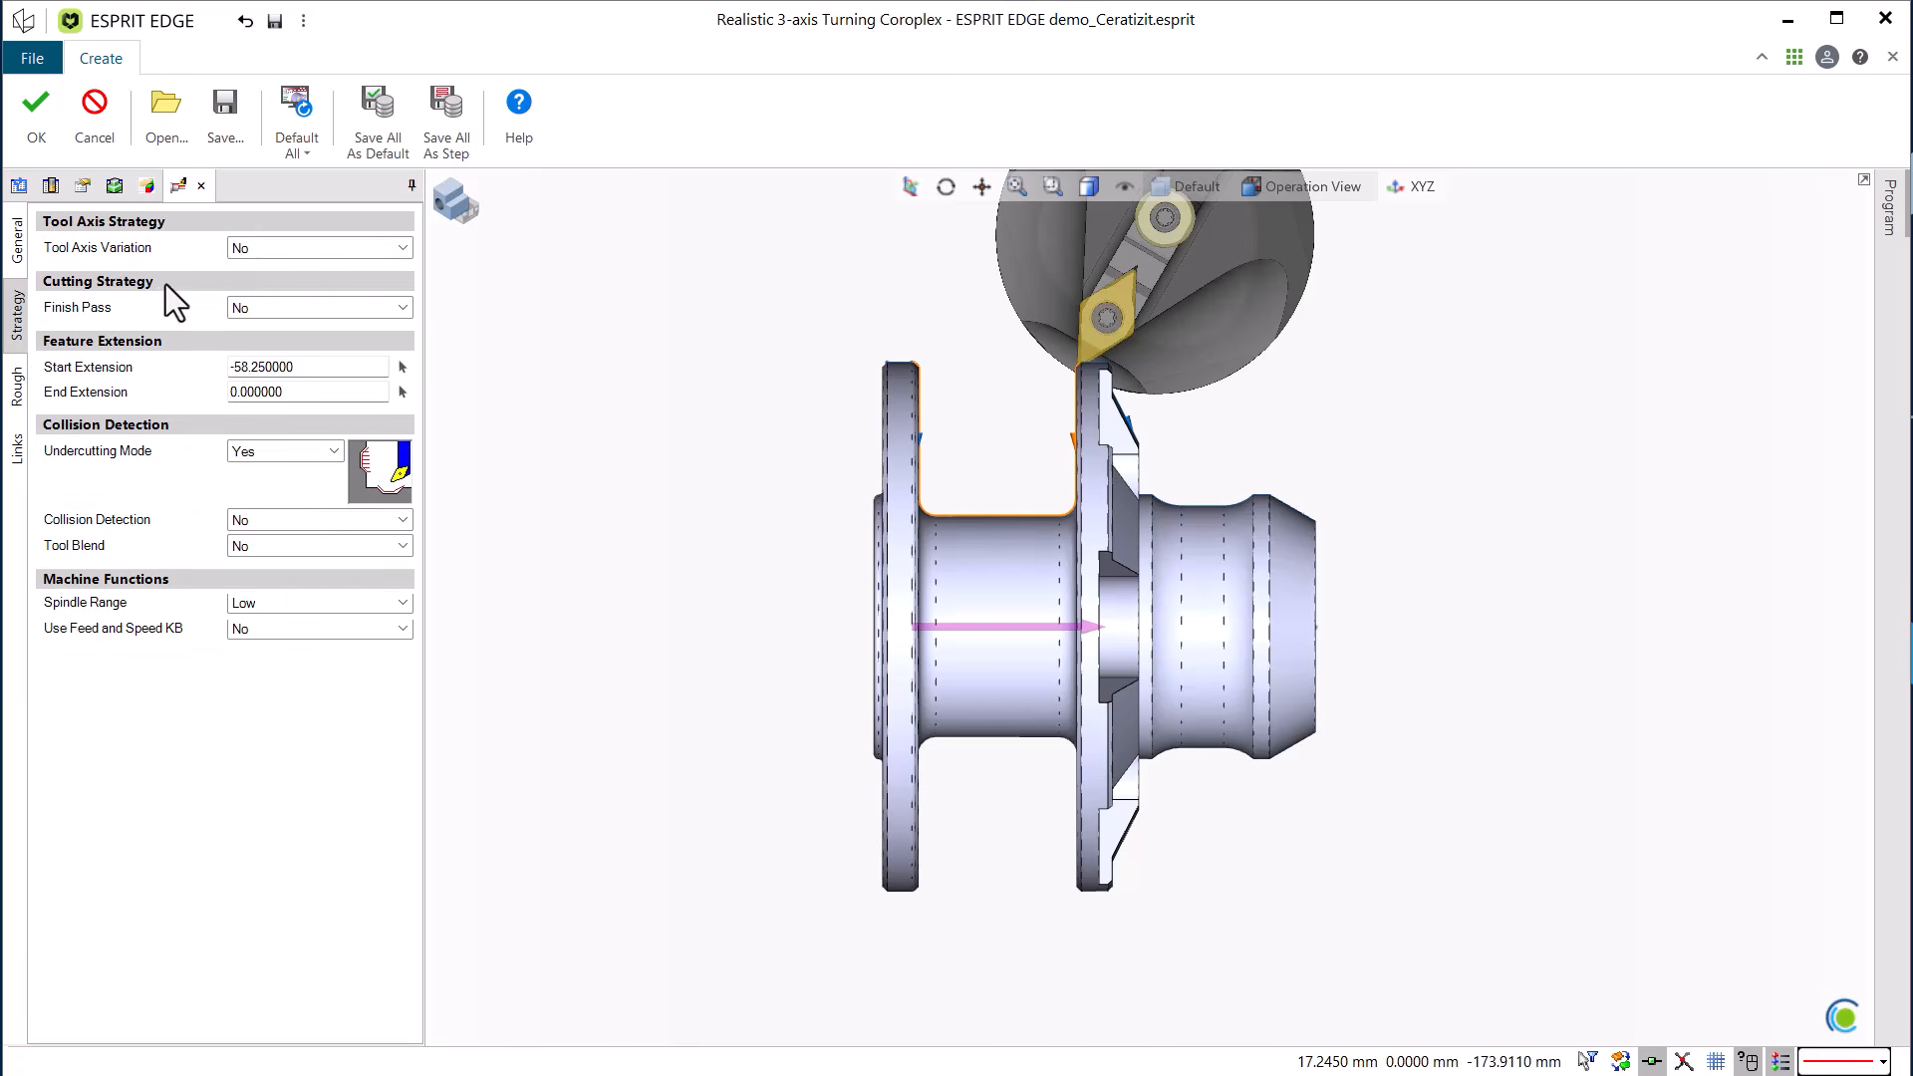
left_click(16, 397)
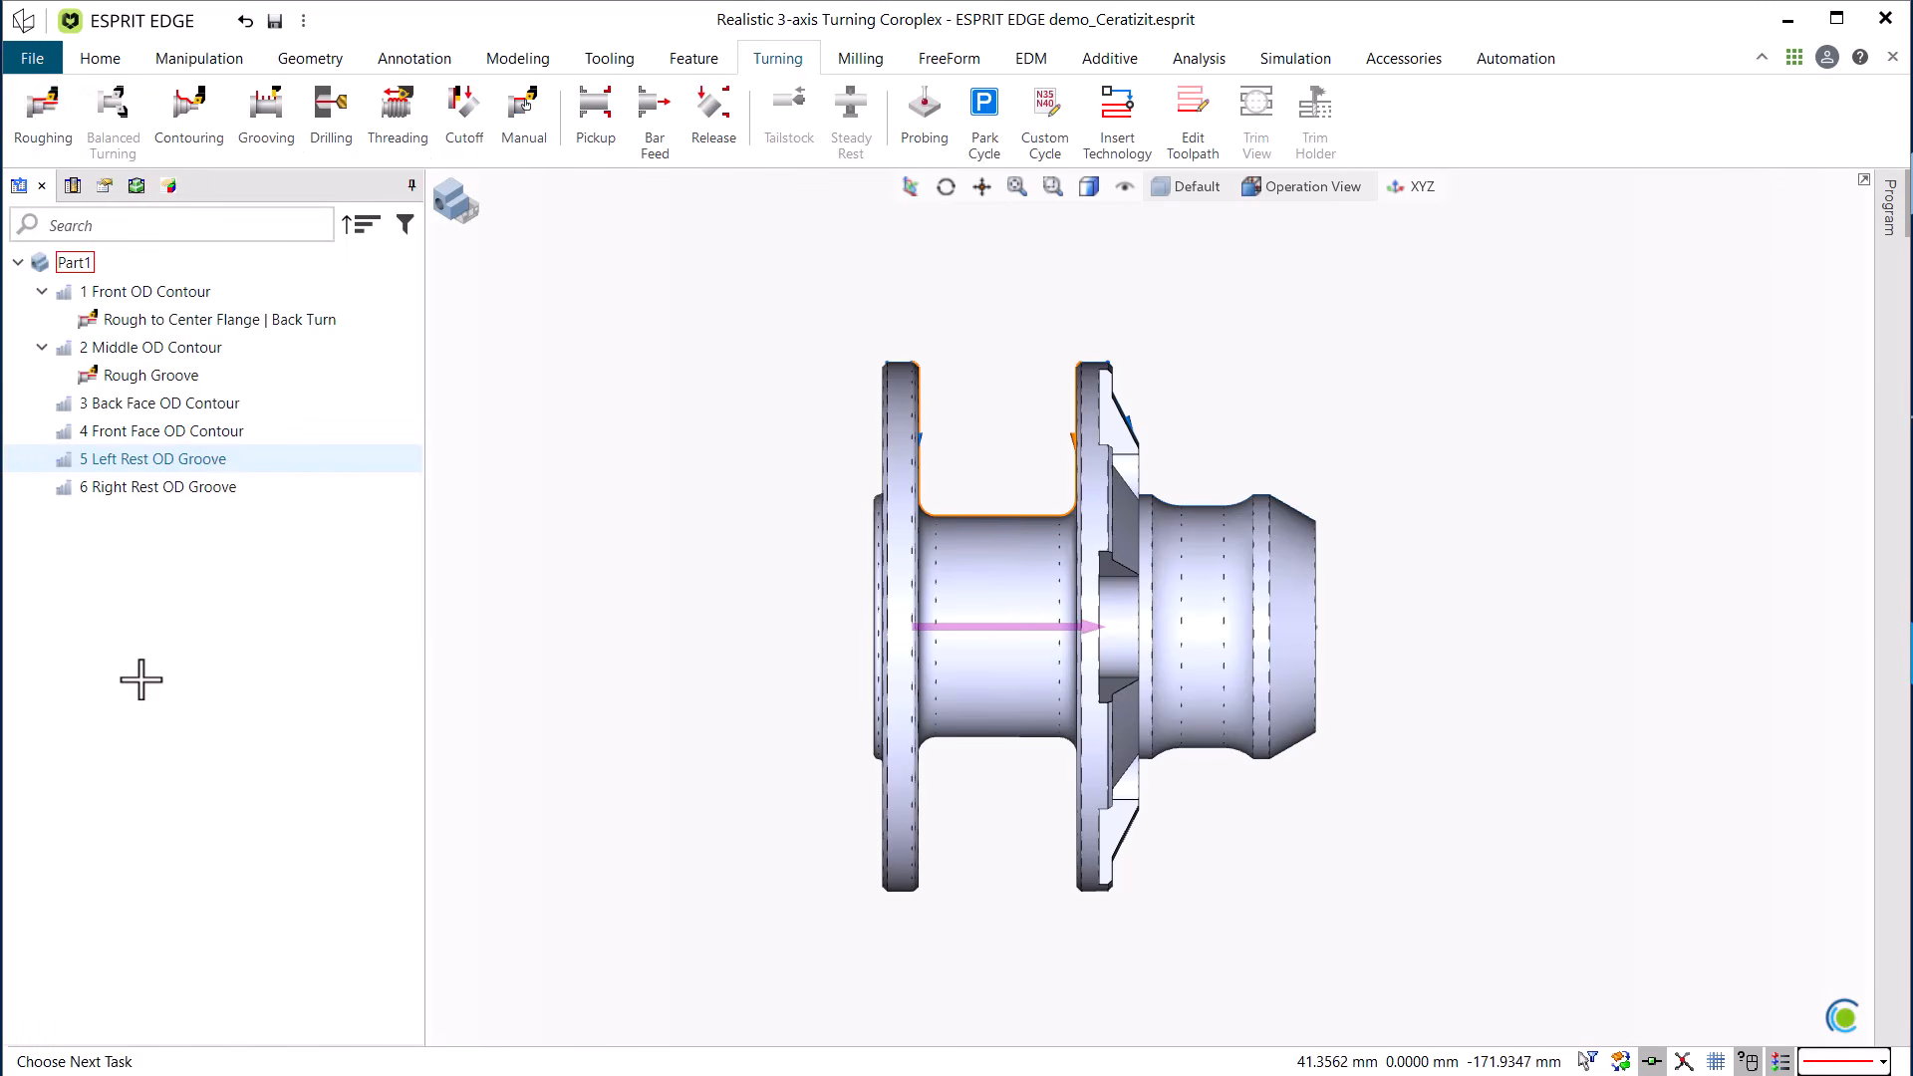
left_click(215, 491)
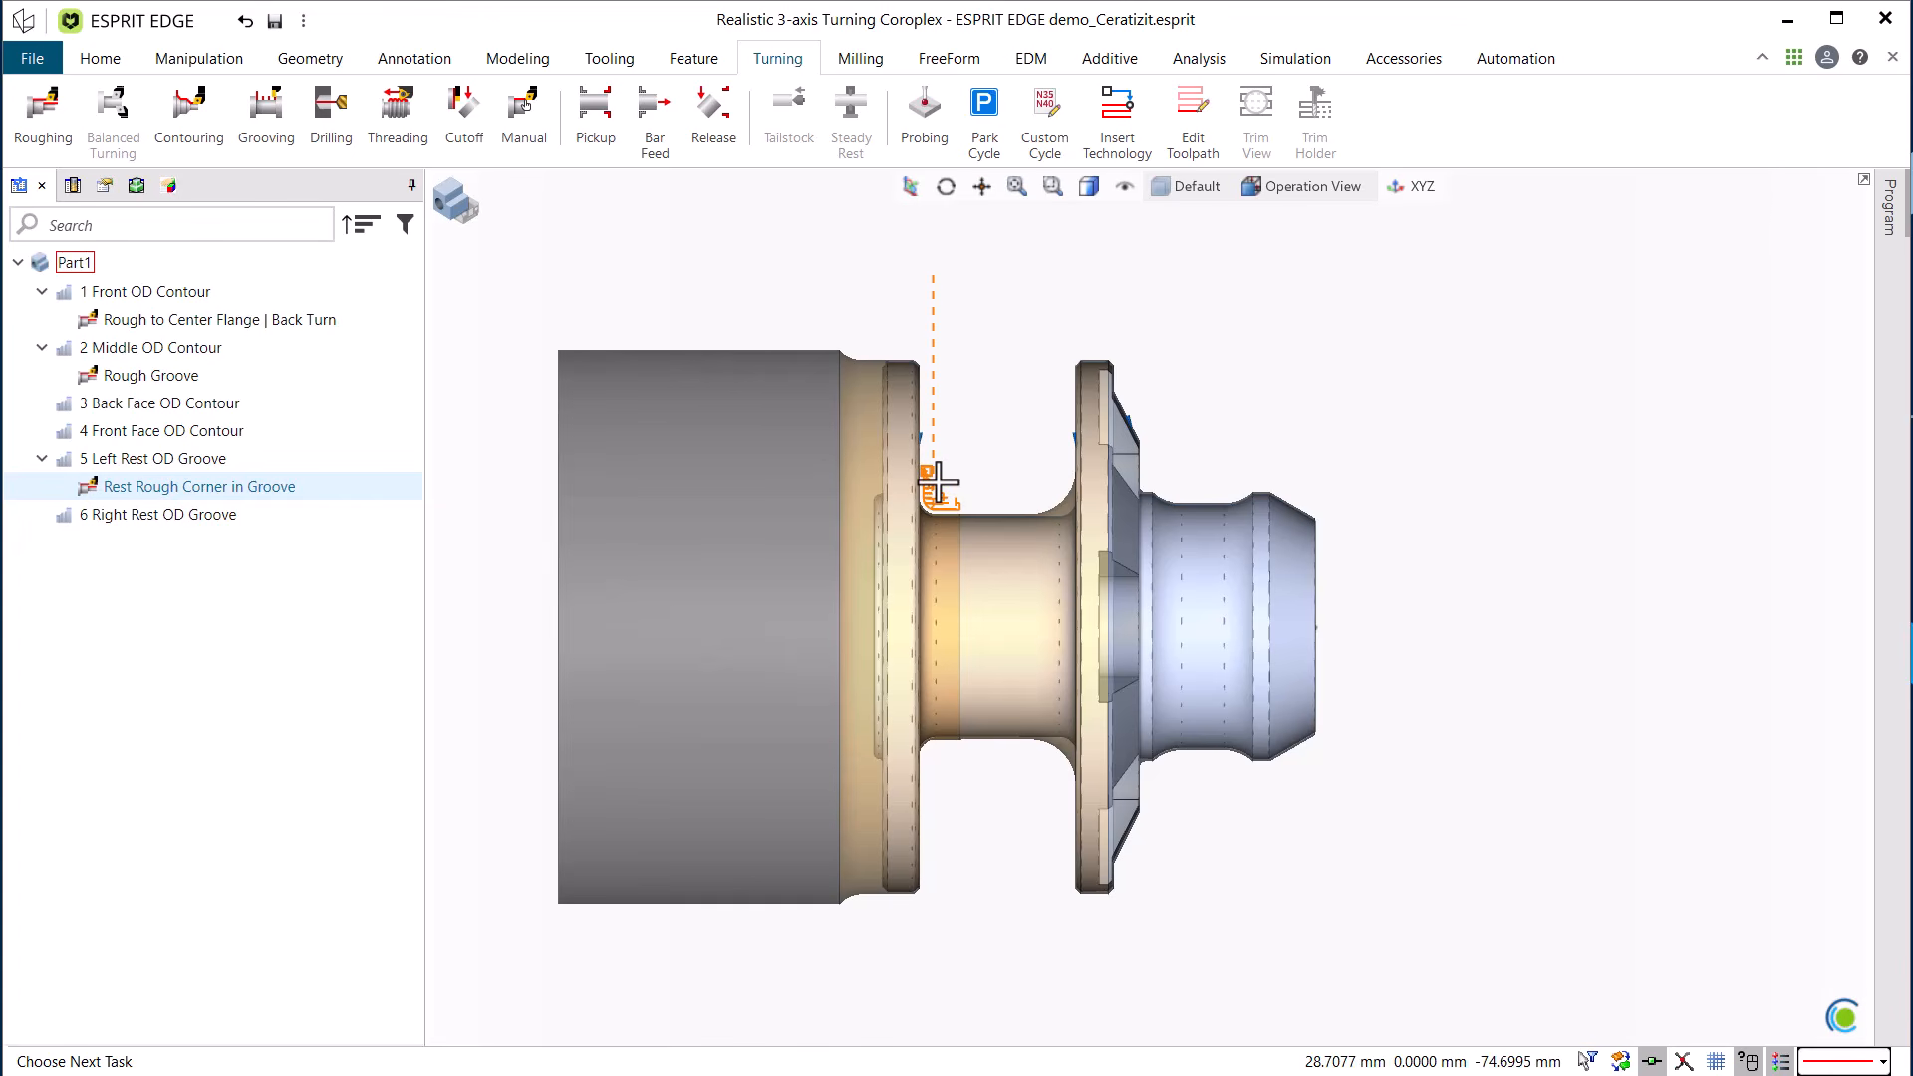
Create a roughing operation on 6 Right Rest OD Groove with YT-Diamond and orientation angle 30, and end its simulation.
left_click(205, 516)
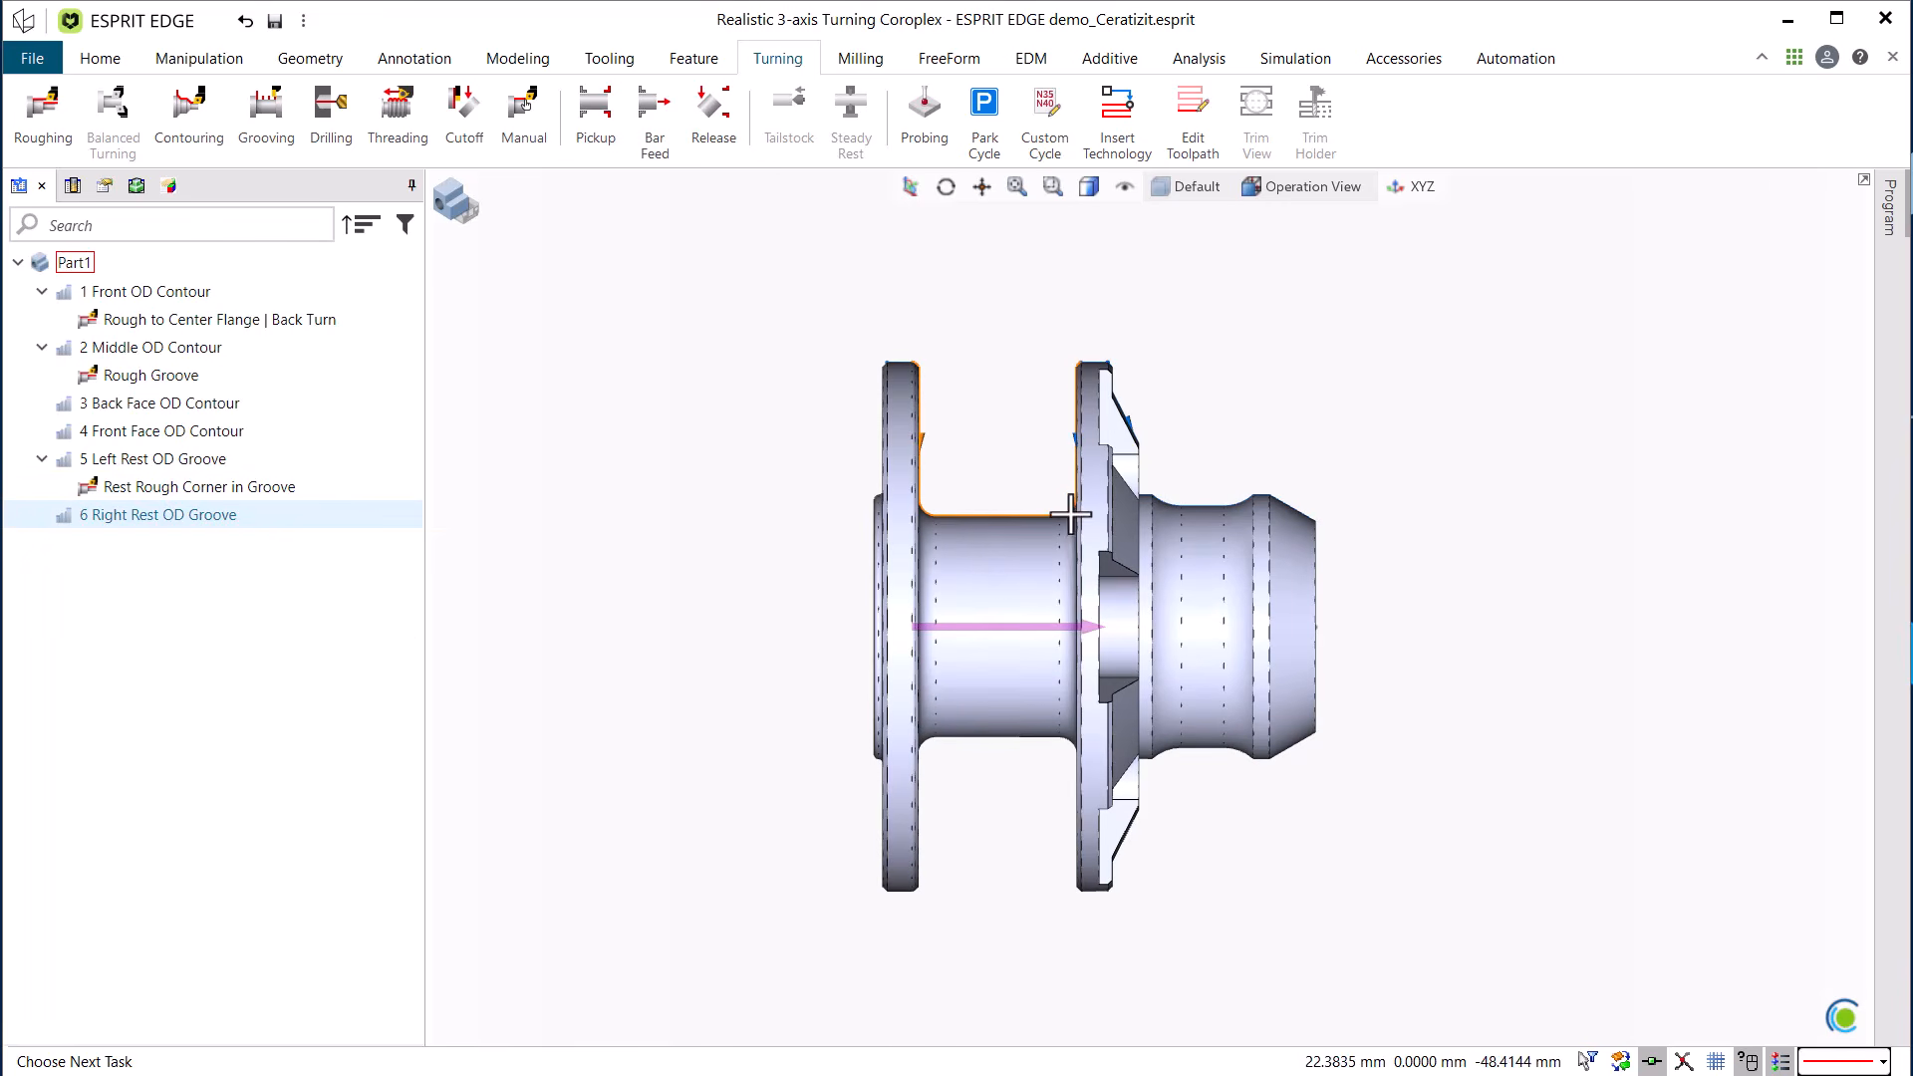
left_click(43, 111)
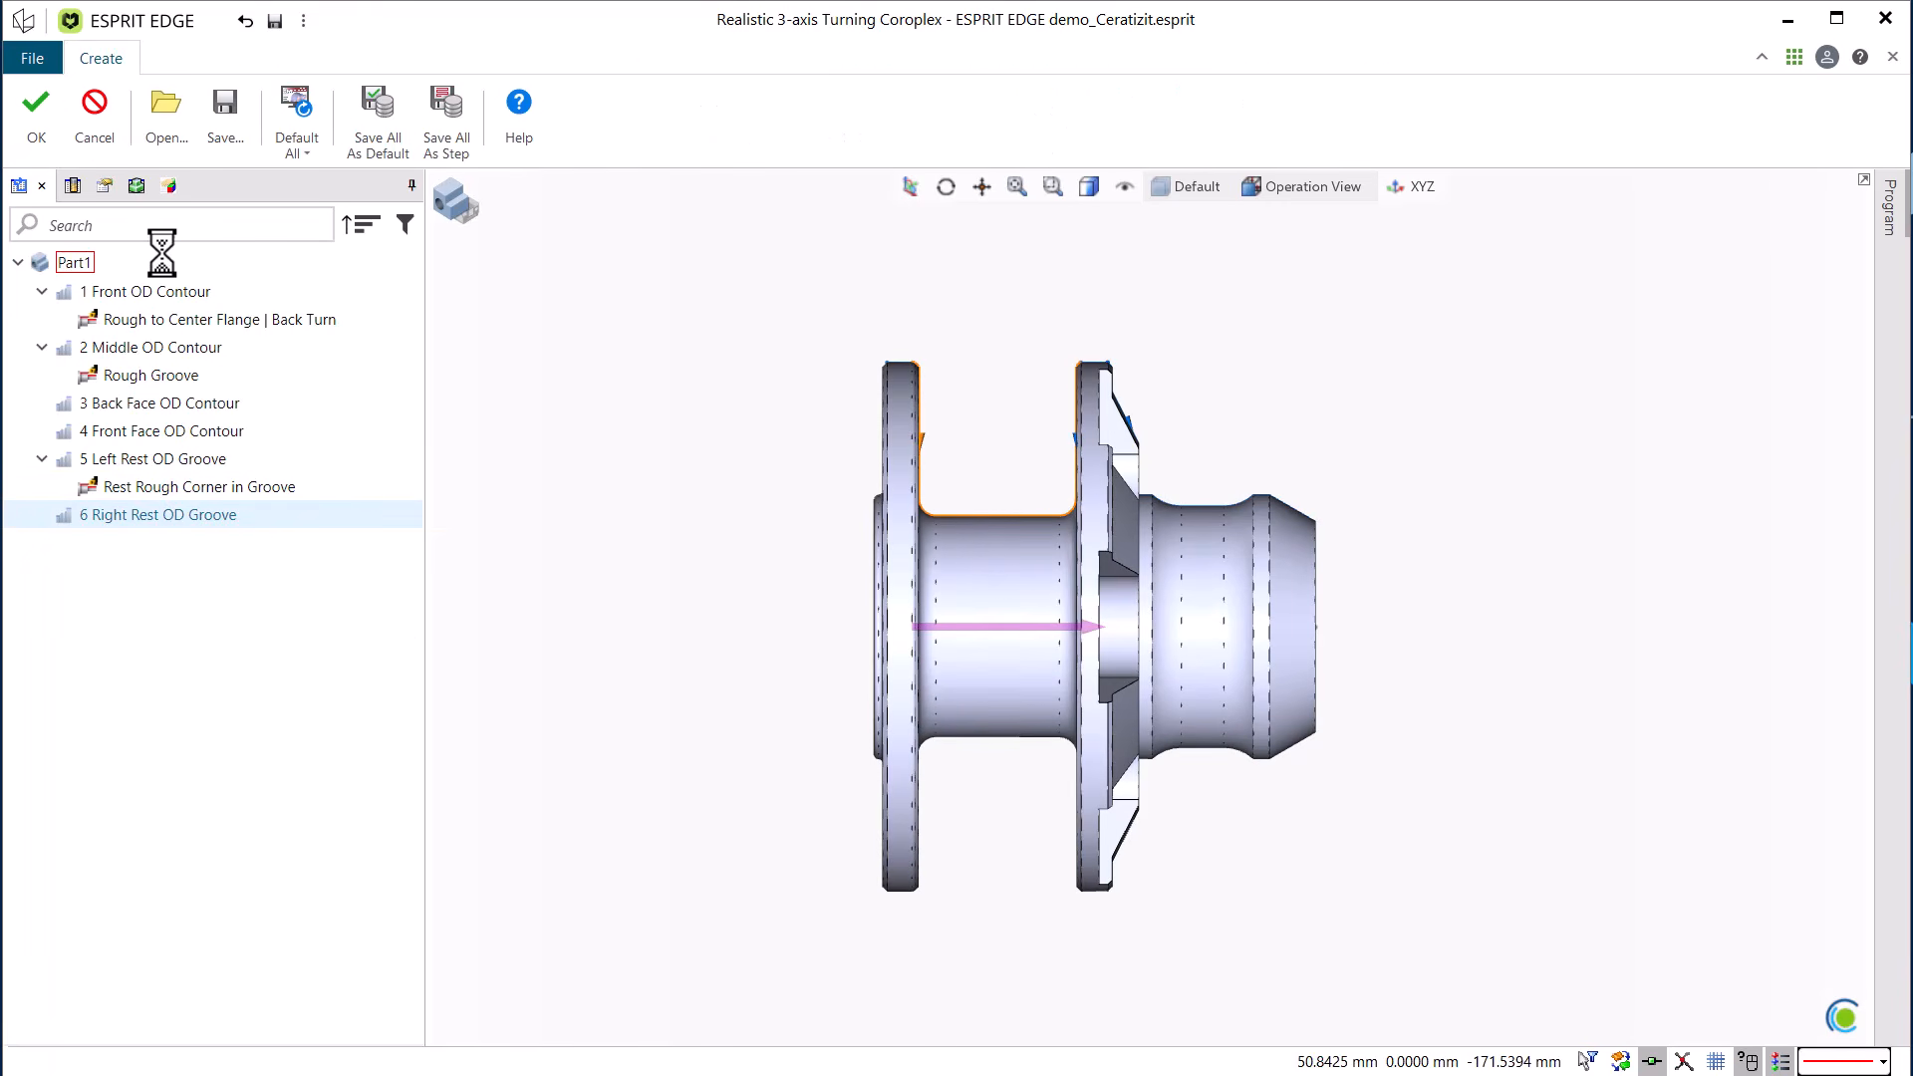
left_click(288, 359)
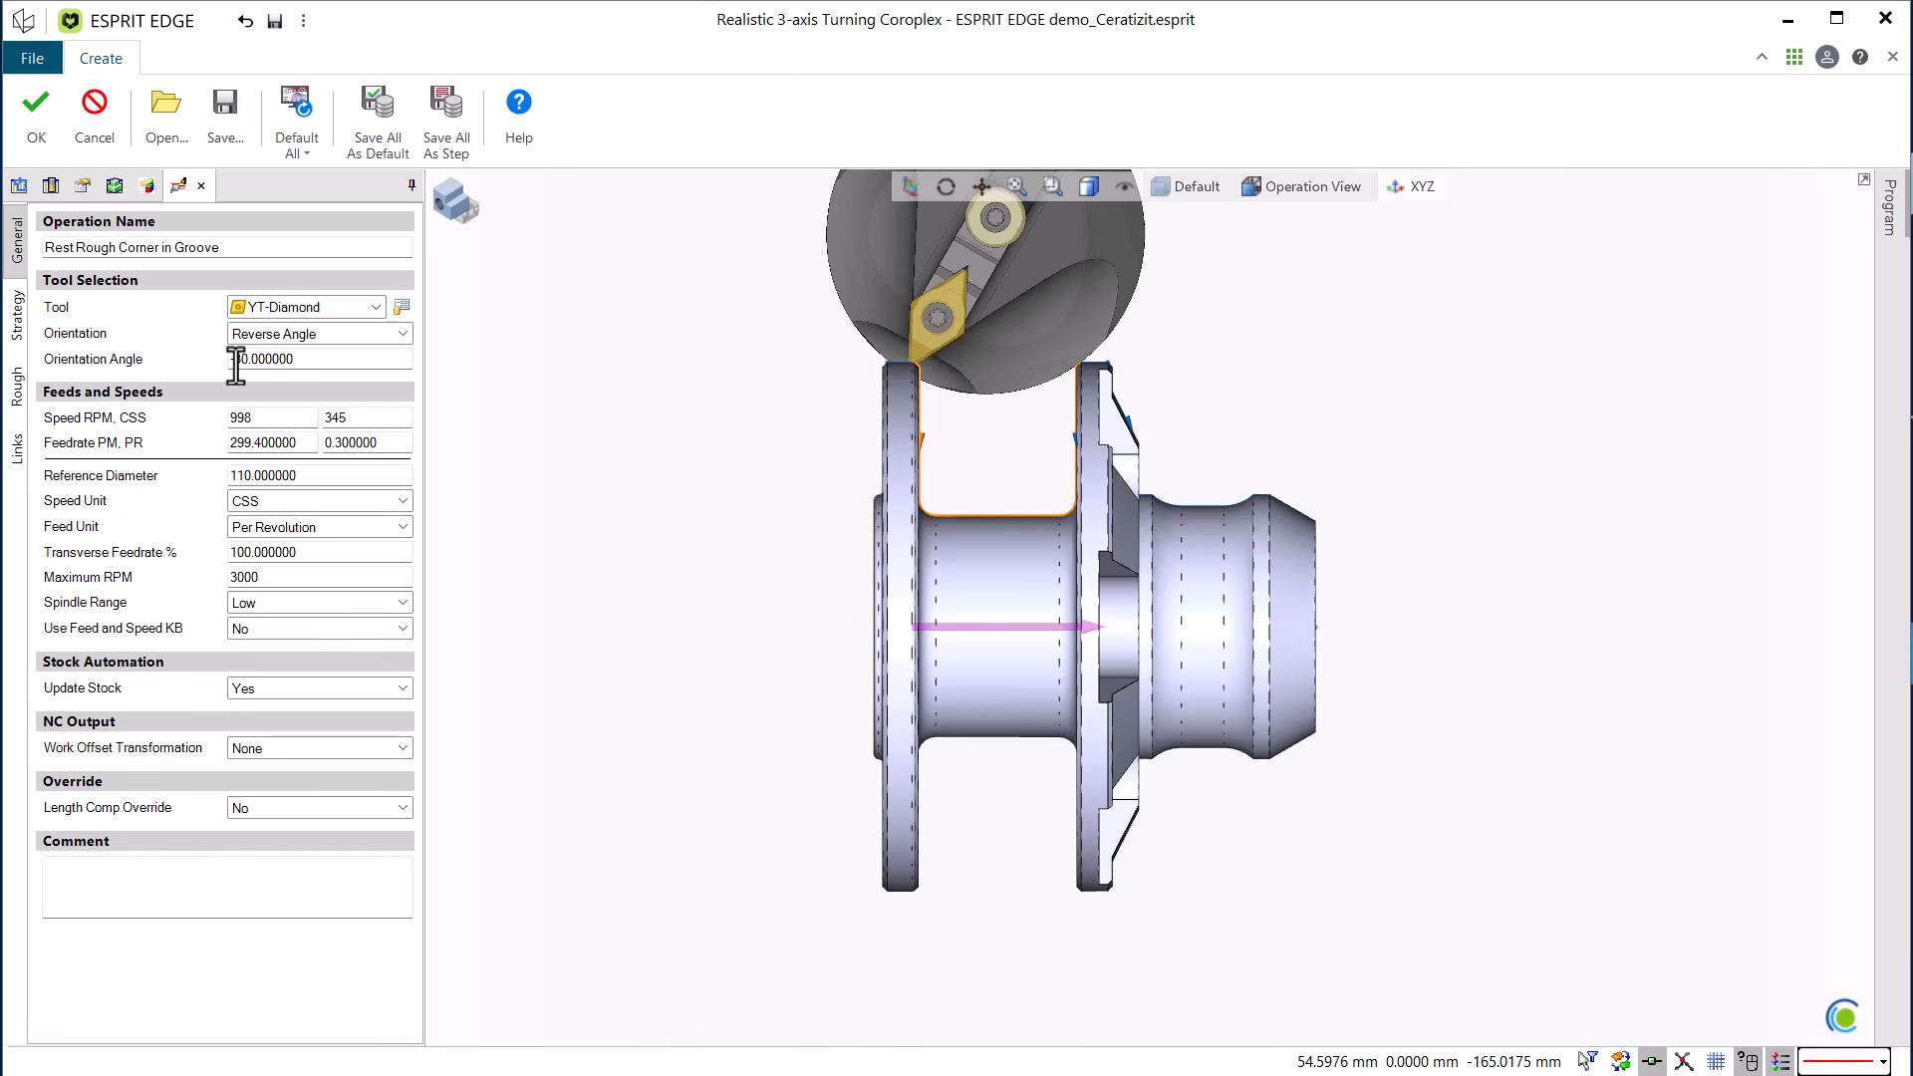
left_click(367, 418)
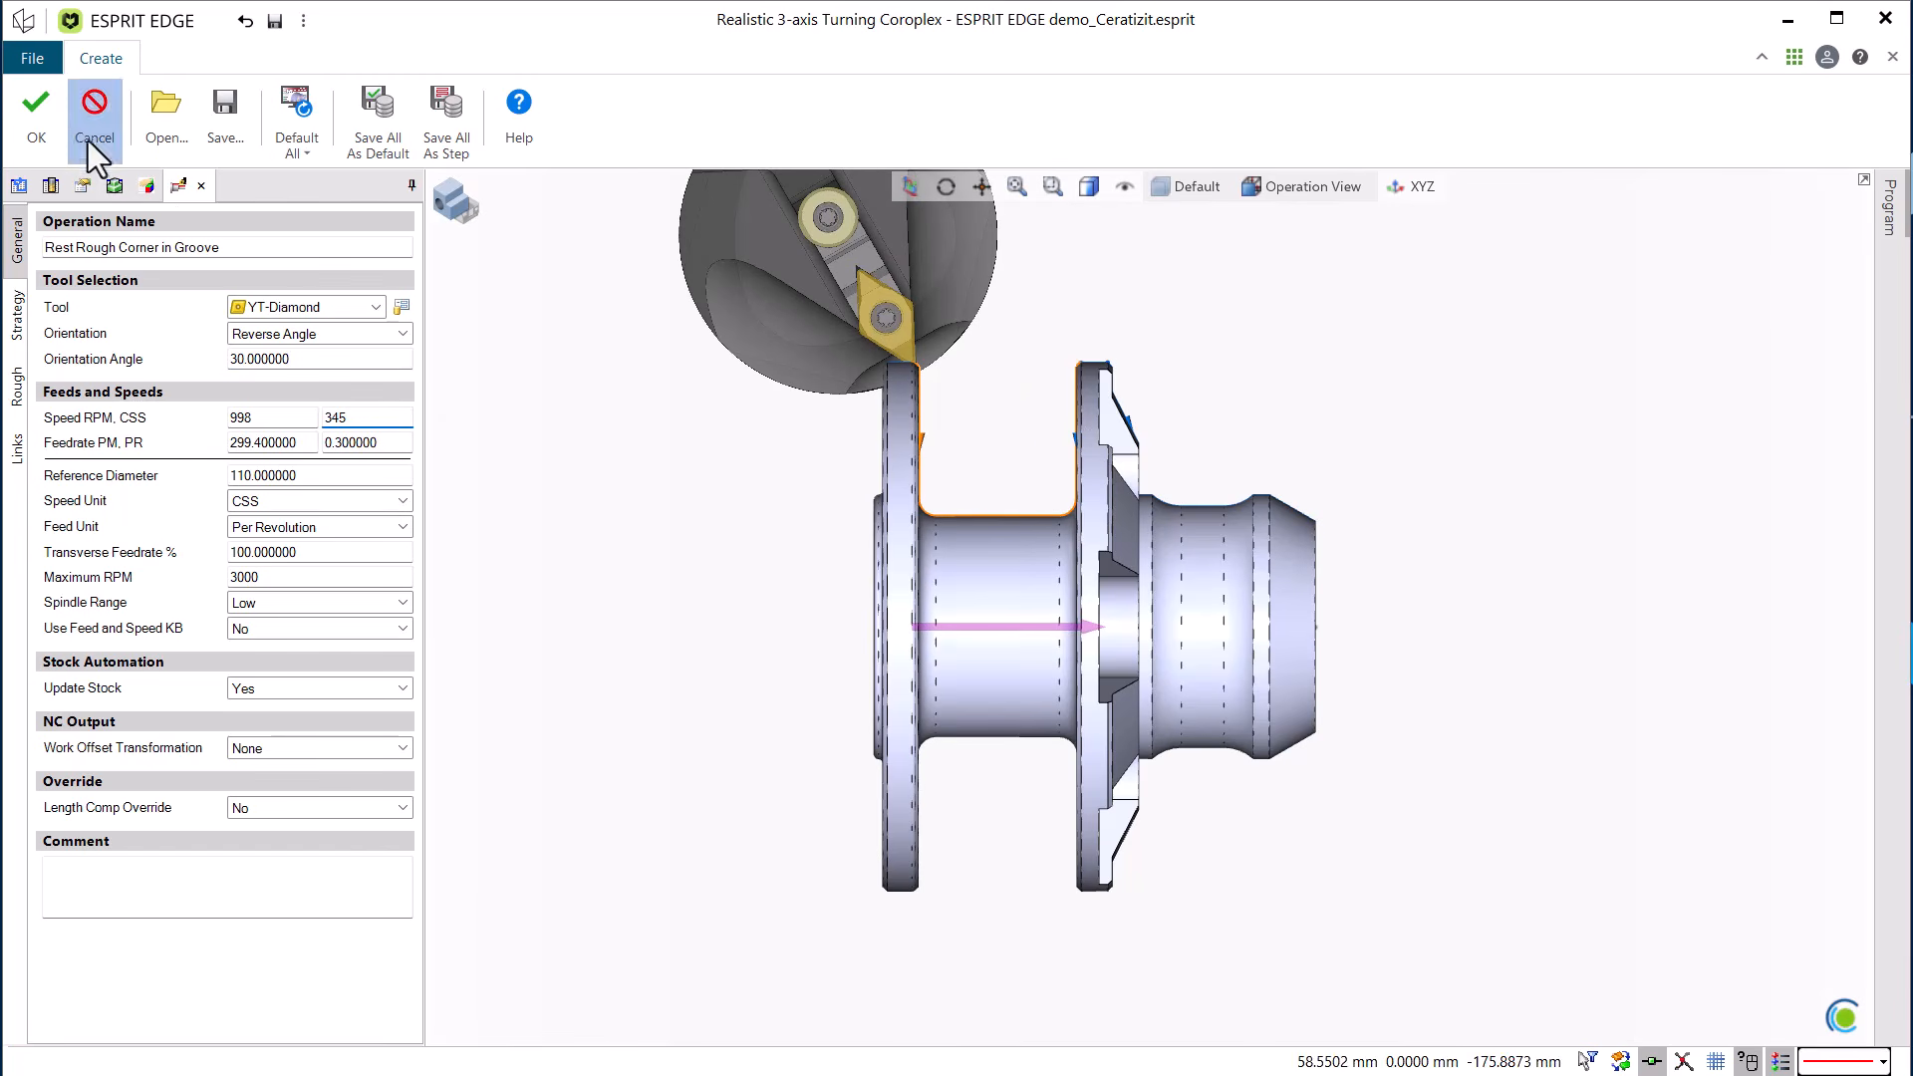
left_click(42, 118)
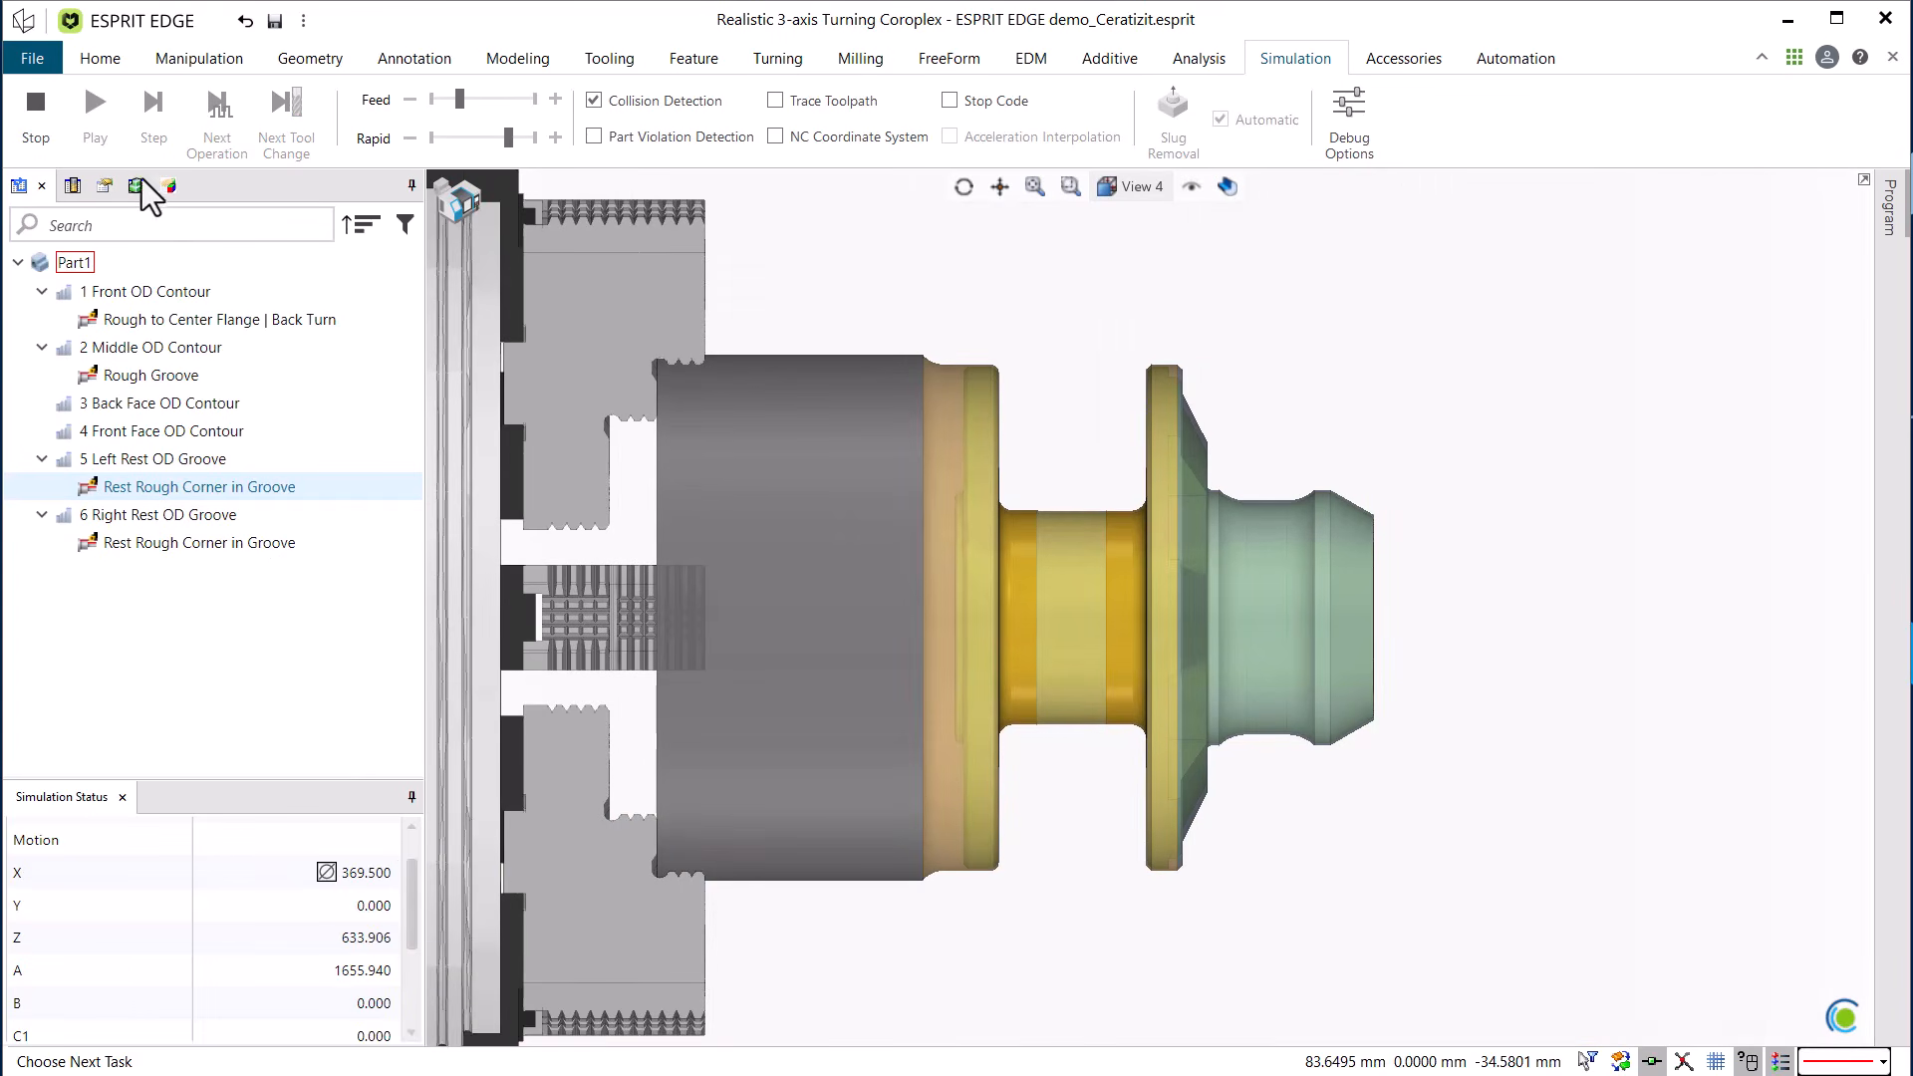
left_click(30, 116)
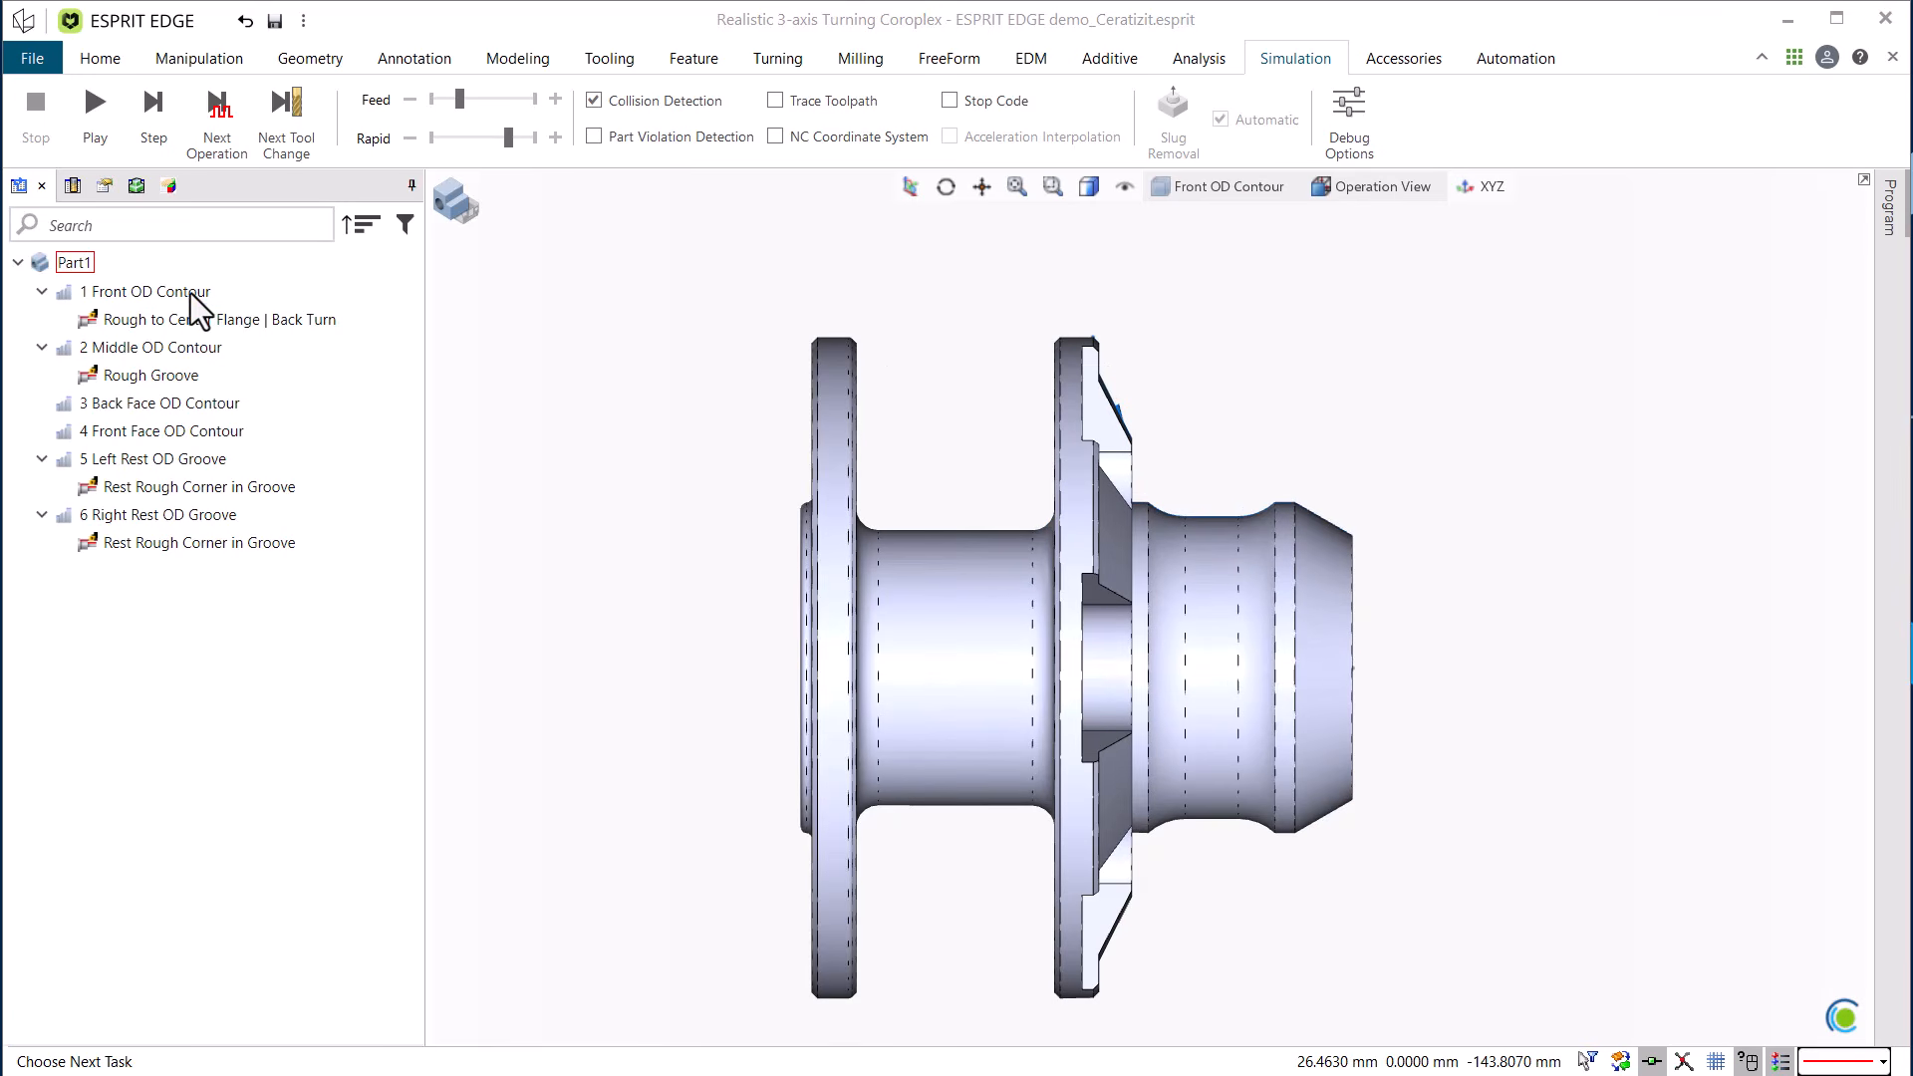
Start the Finish to Center Flange contouring operation on 1 Front OD Contour and assign the Ceratizit FT tool.
left_click(189, 293)
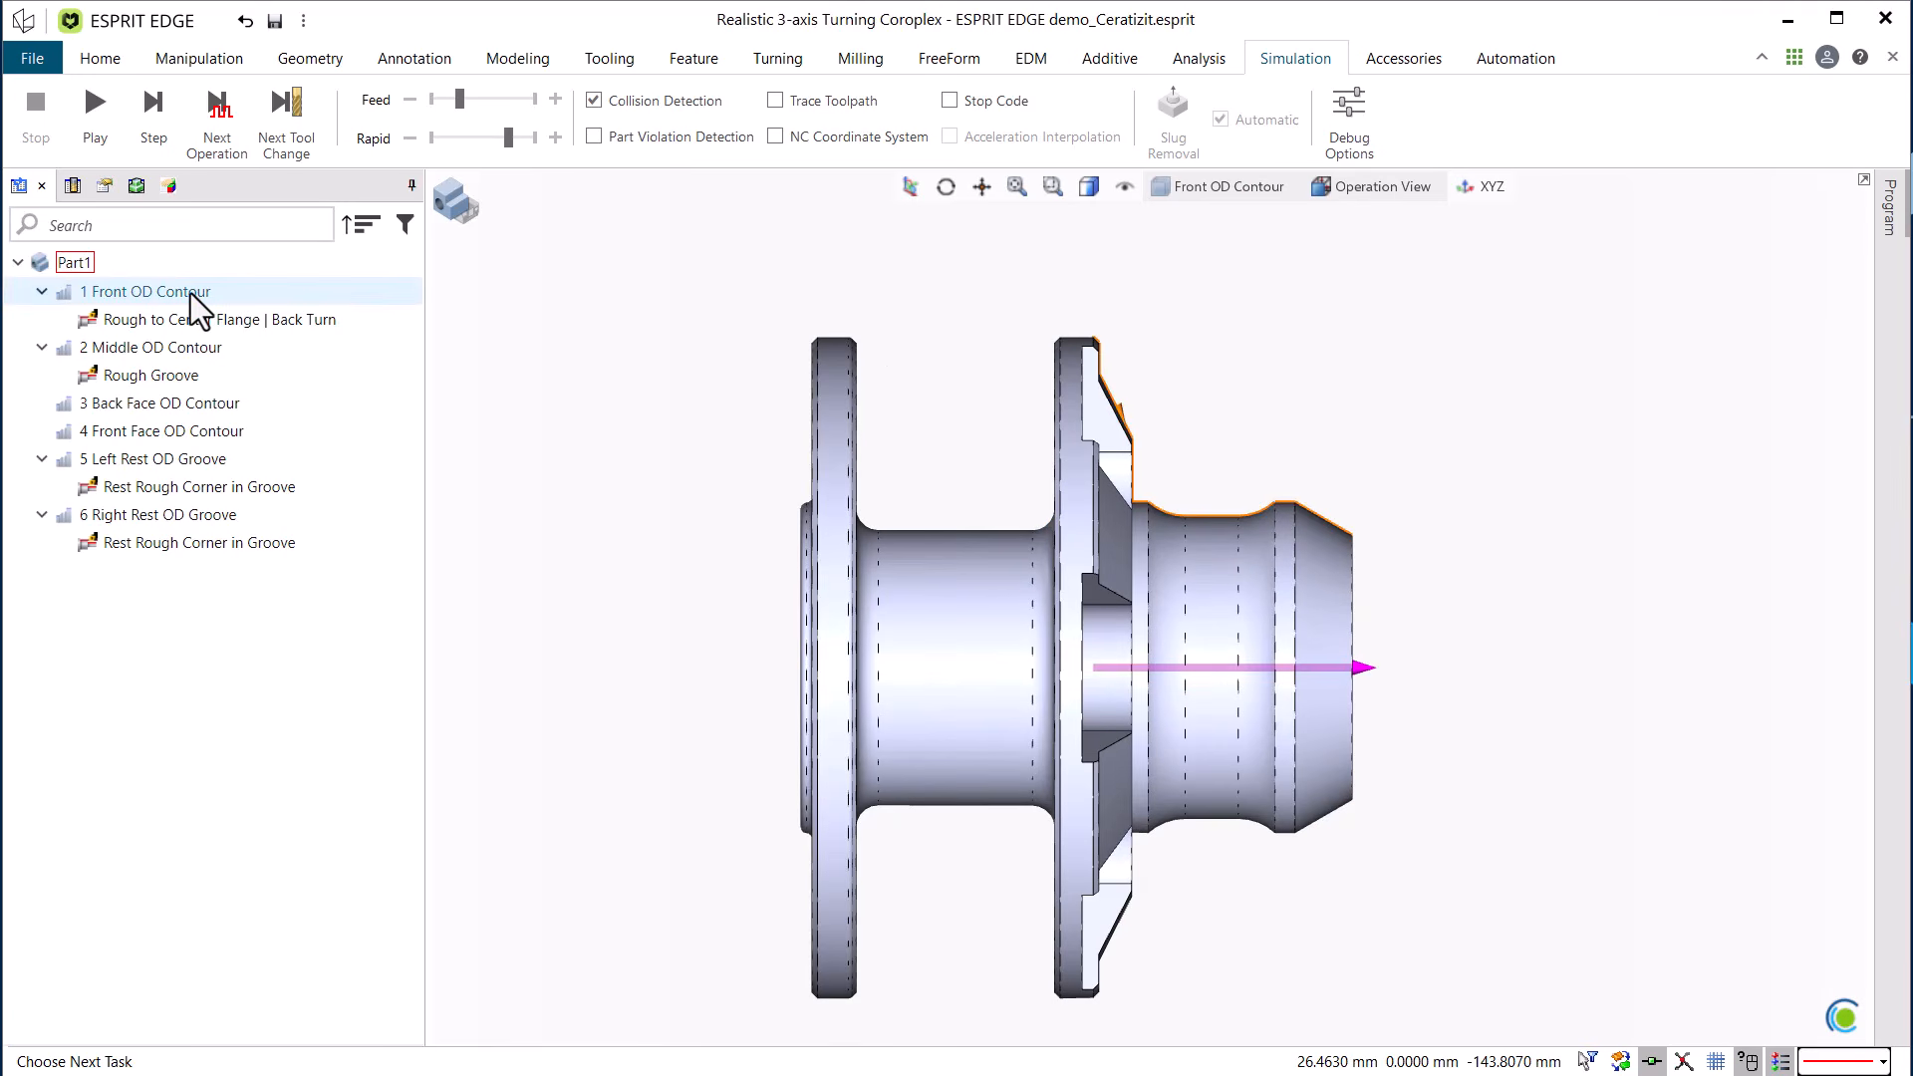
left_click(778, 58)
left_click(183, 110)
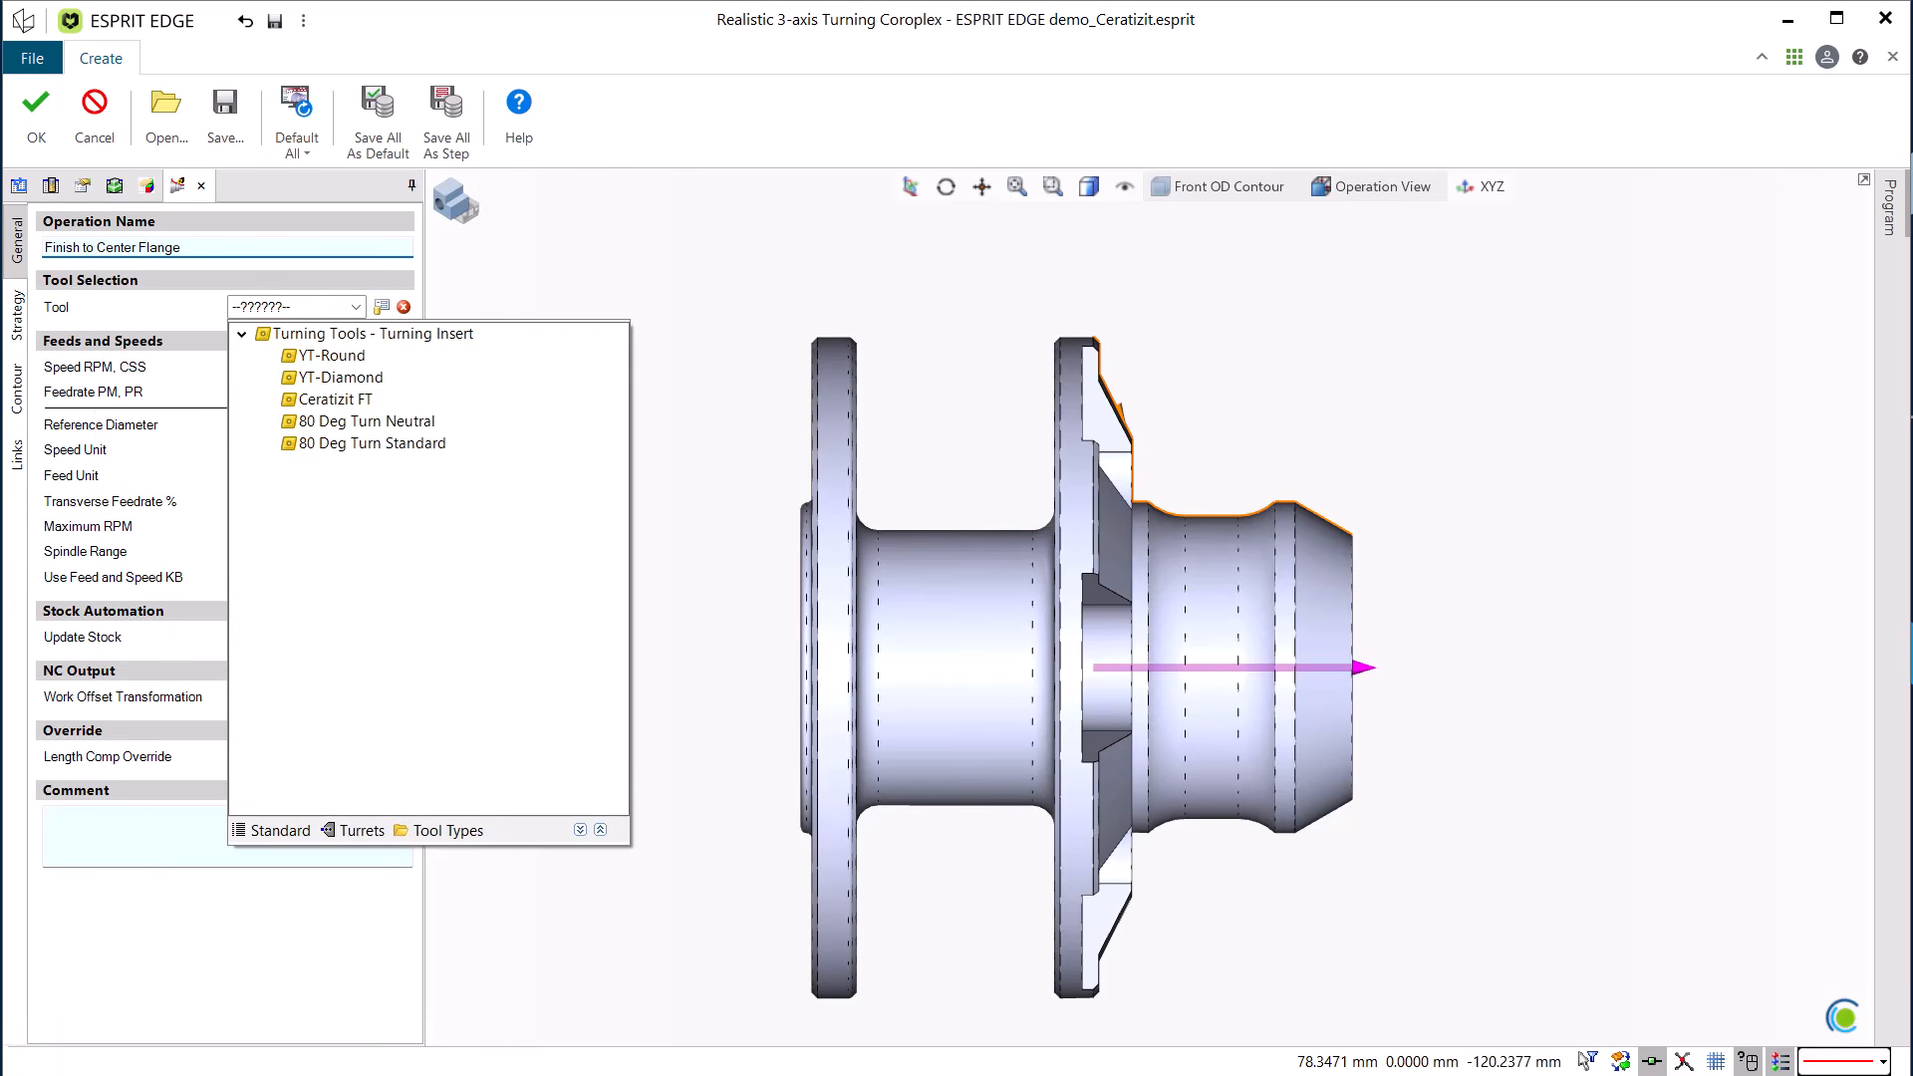
left_click(336, 400)
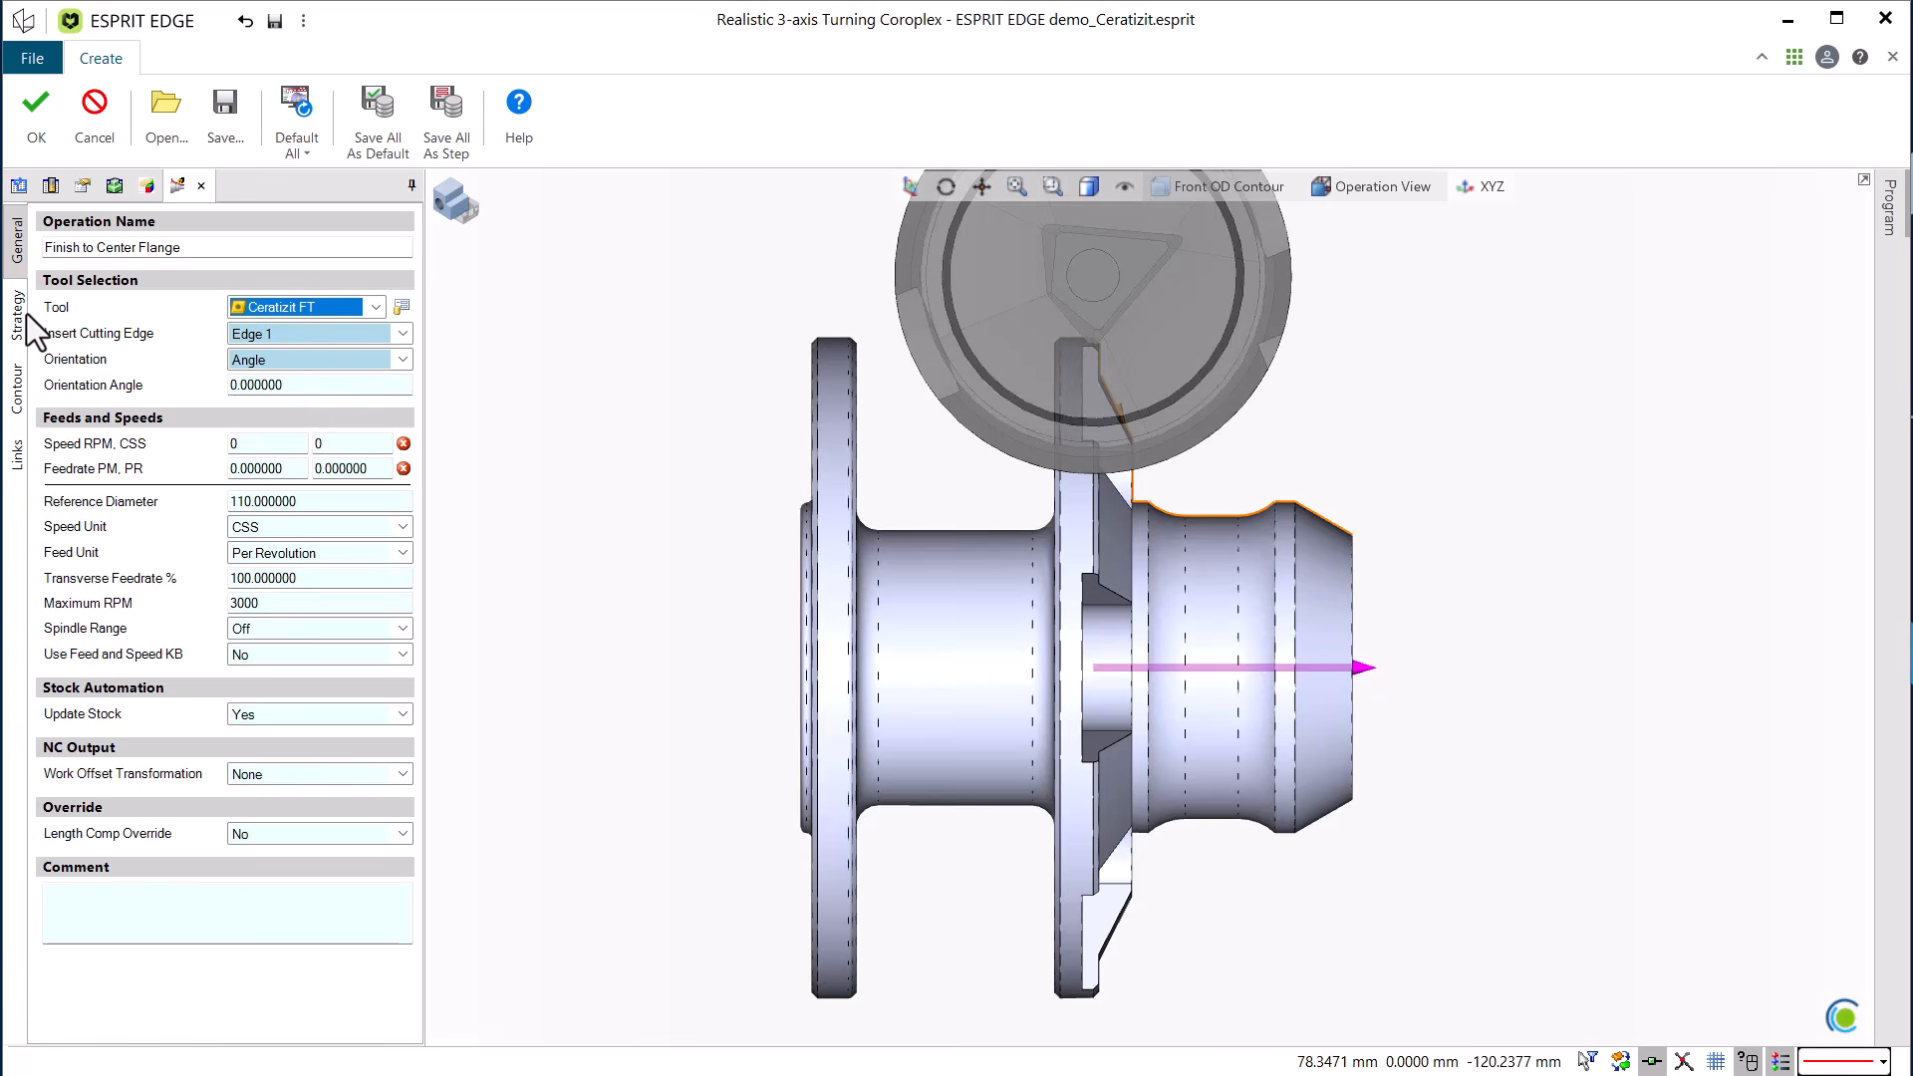
Set the insert cutting edge to Edge 3 with Reverse Angle orientation at -45, and set the CSS speed to 360.
left_click(403, 334)
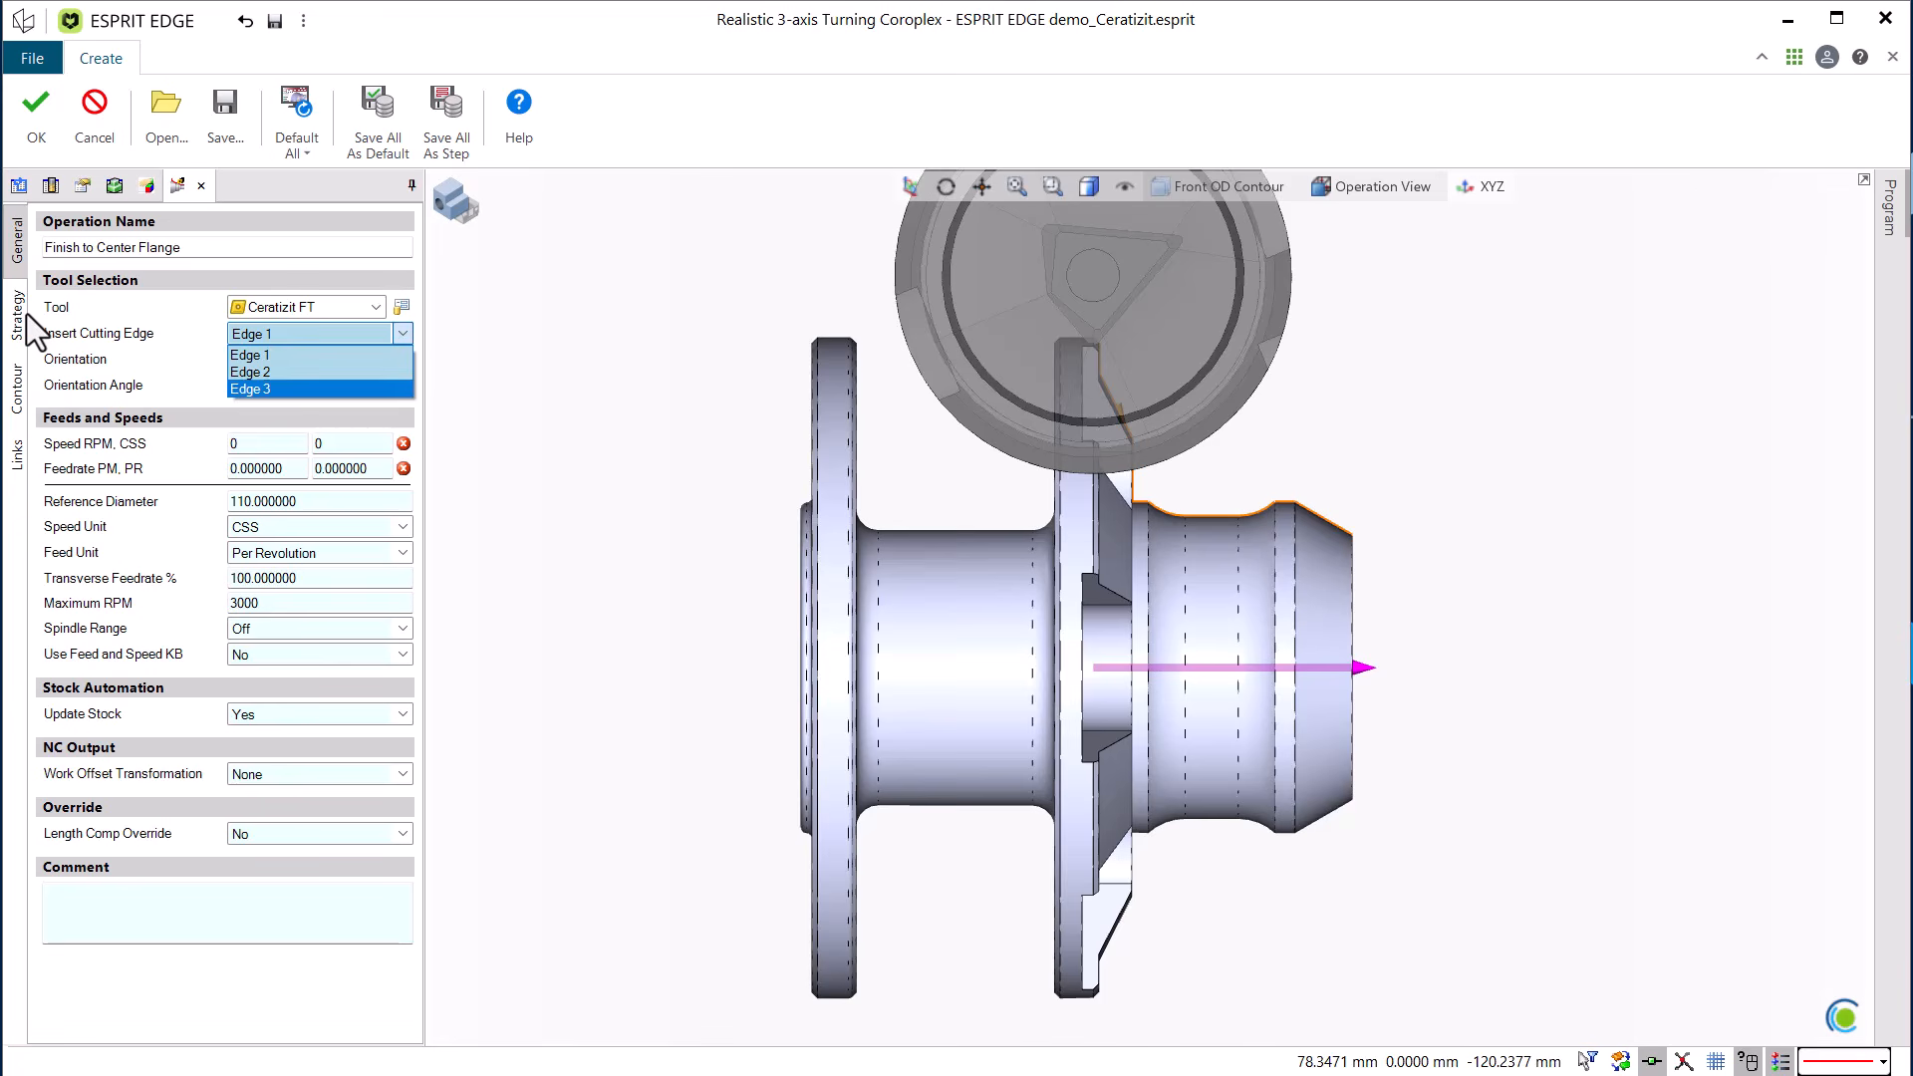
left_click(269, 390)
left_click(403, 360)
left_click(336, 405)
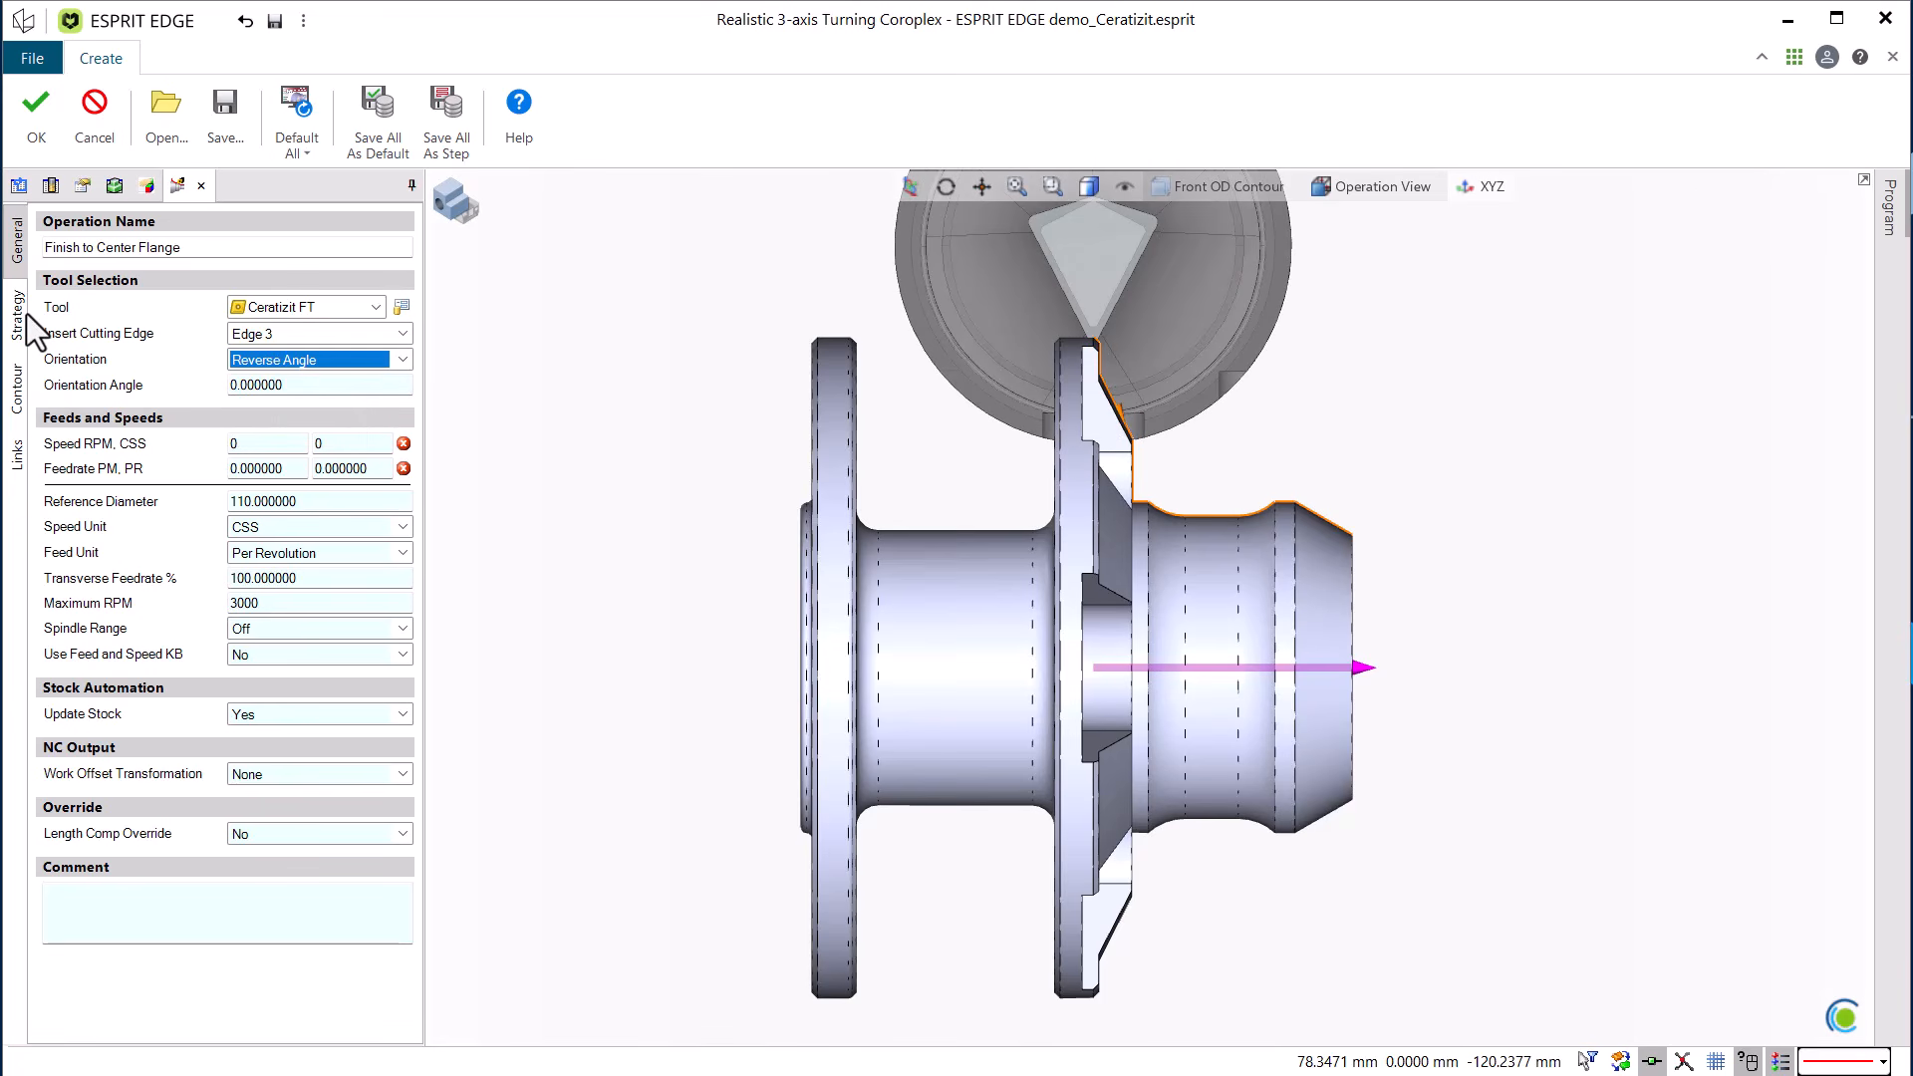
key("Tab")
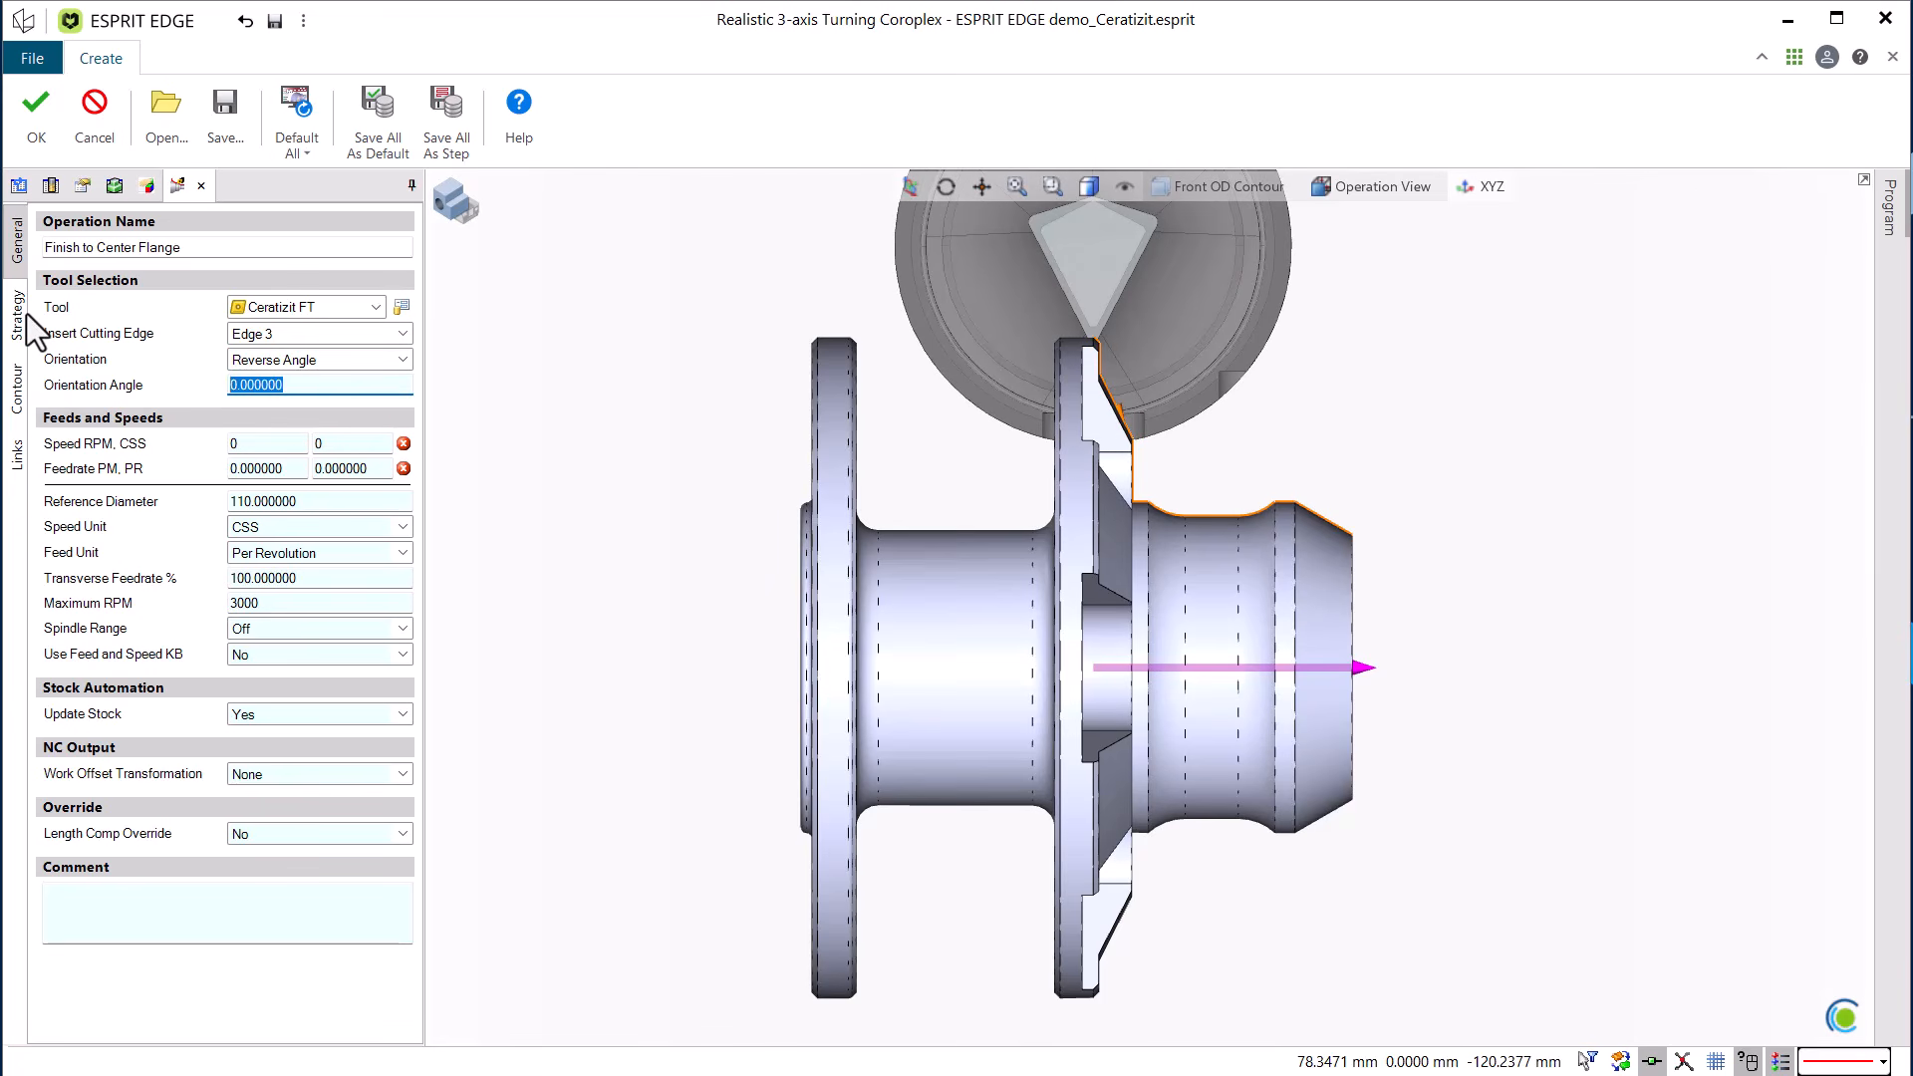
key("Tab")
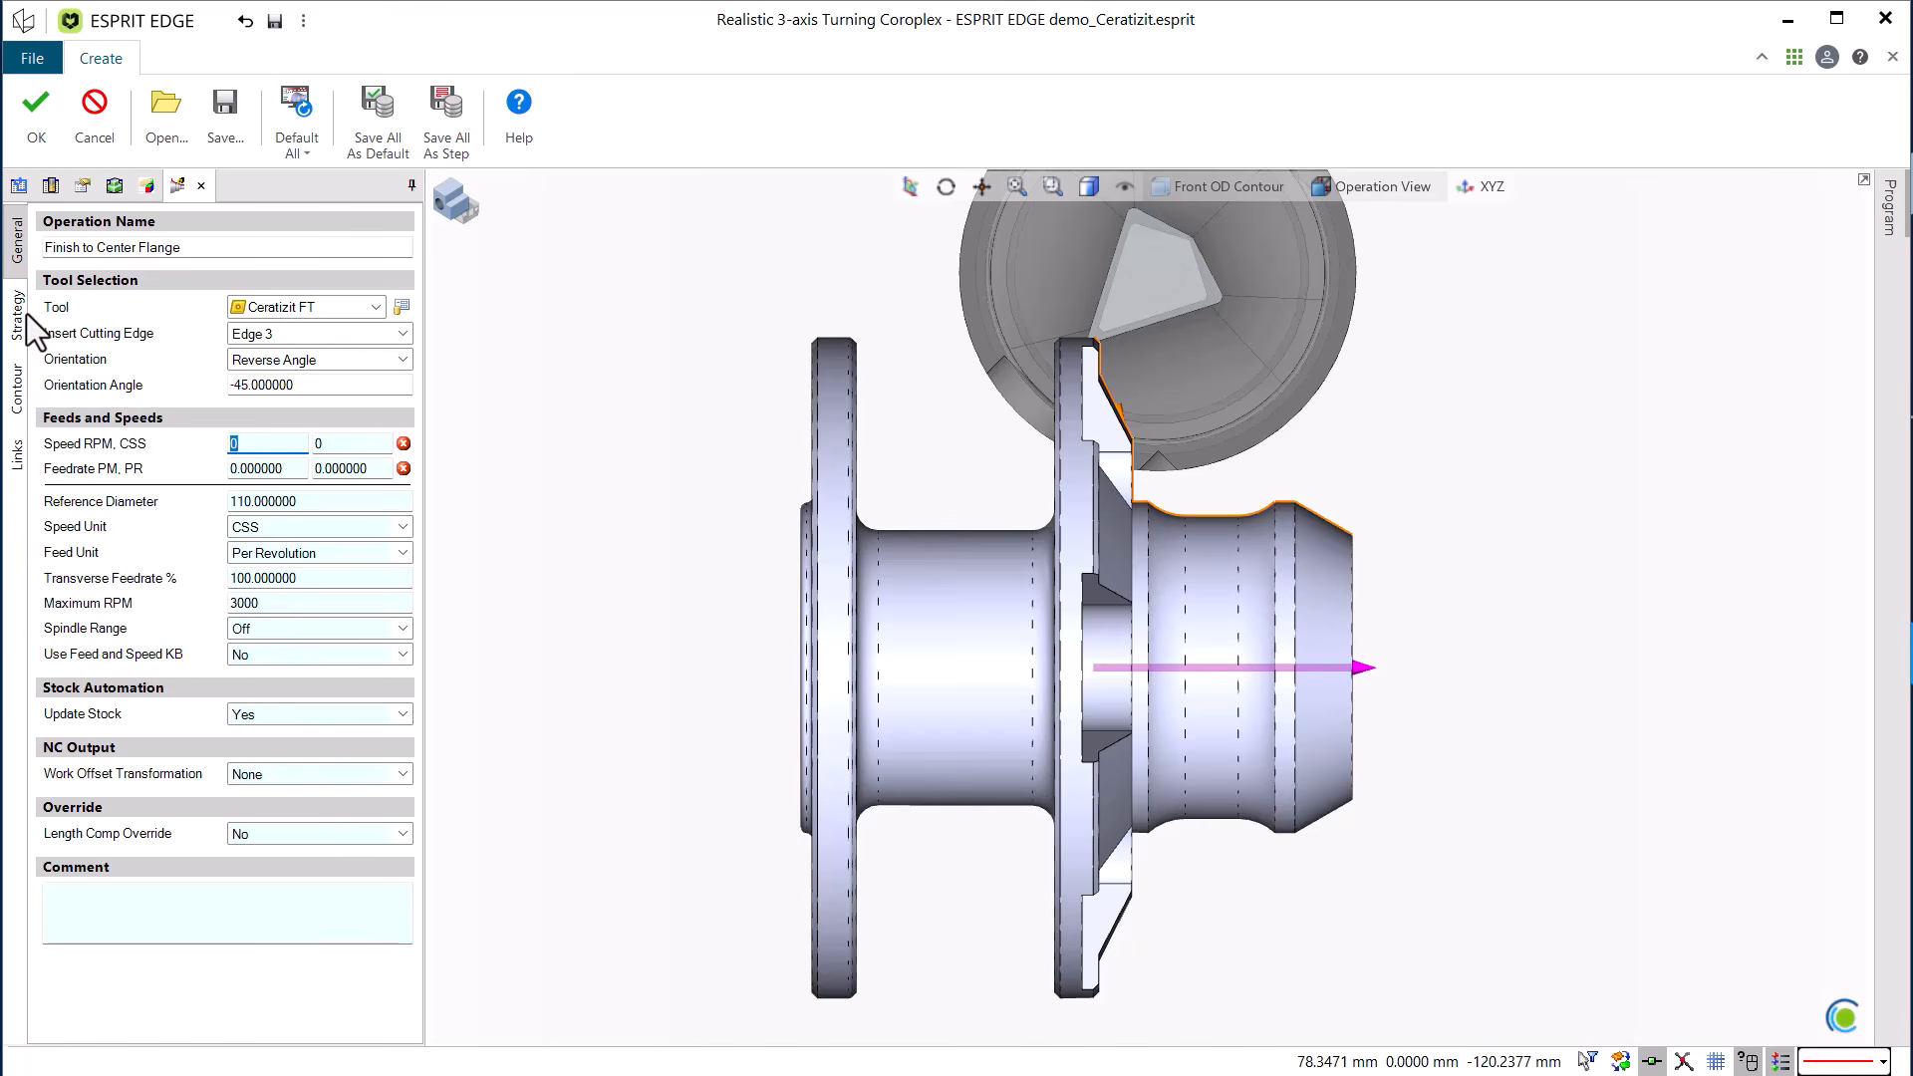
type("360")
key("Tab")
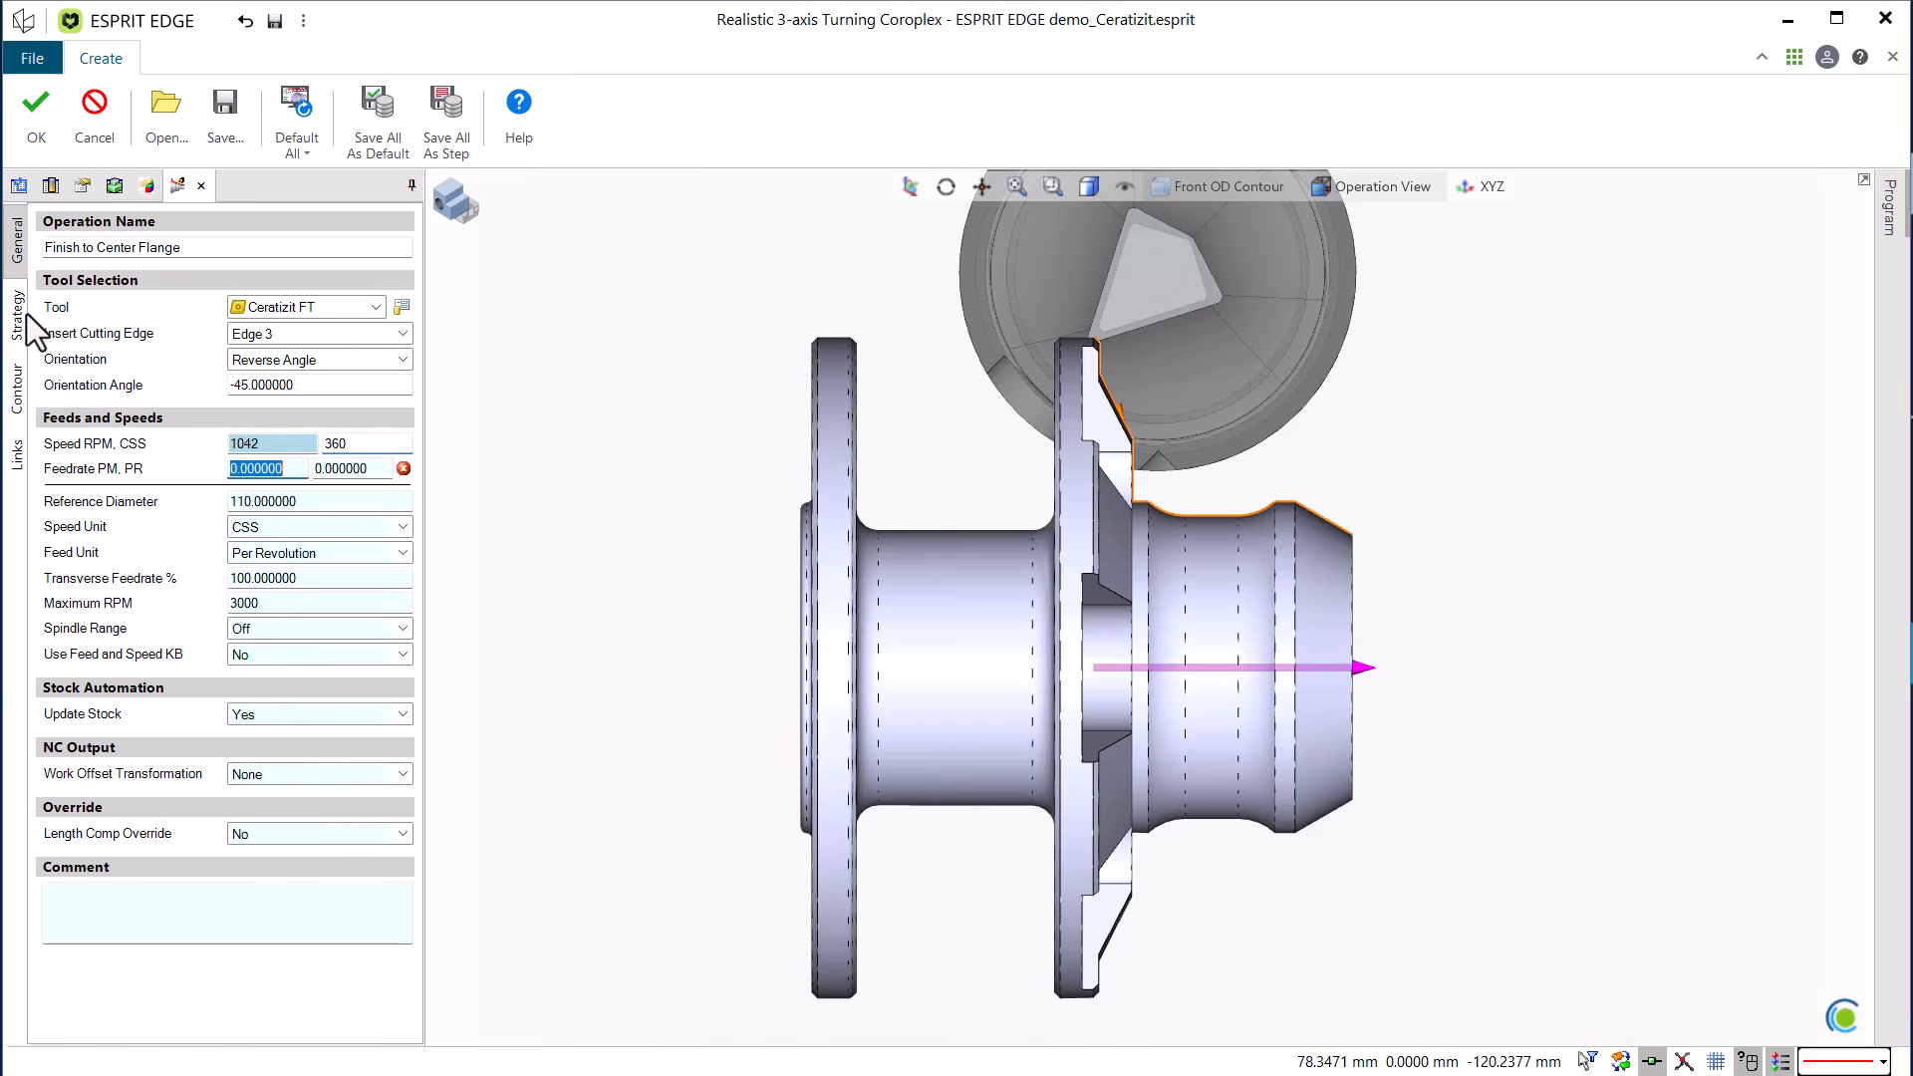
Enable tool axis variation and undercutting, and set both the front and back clearance angles to 5.
left_click(18, 317)
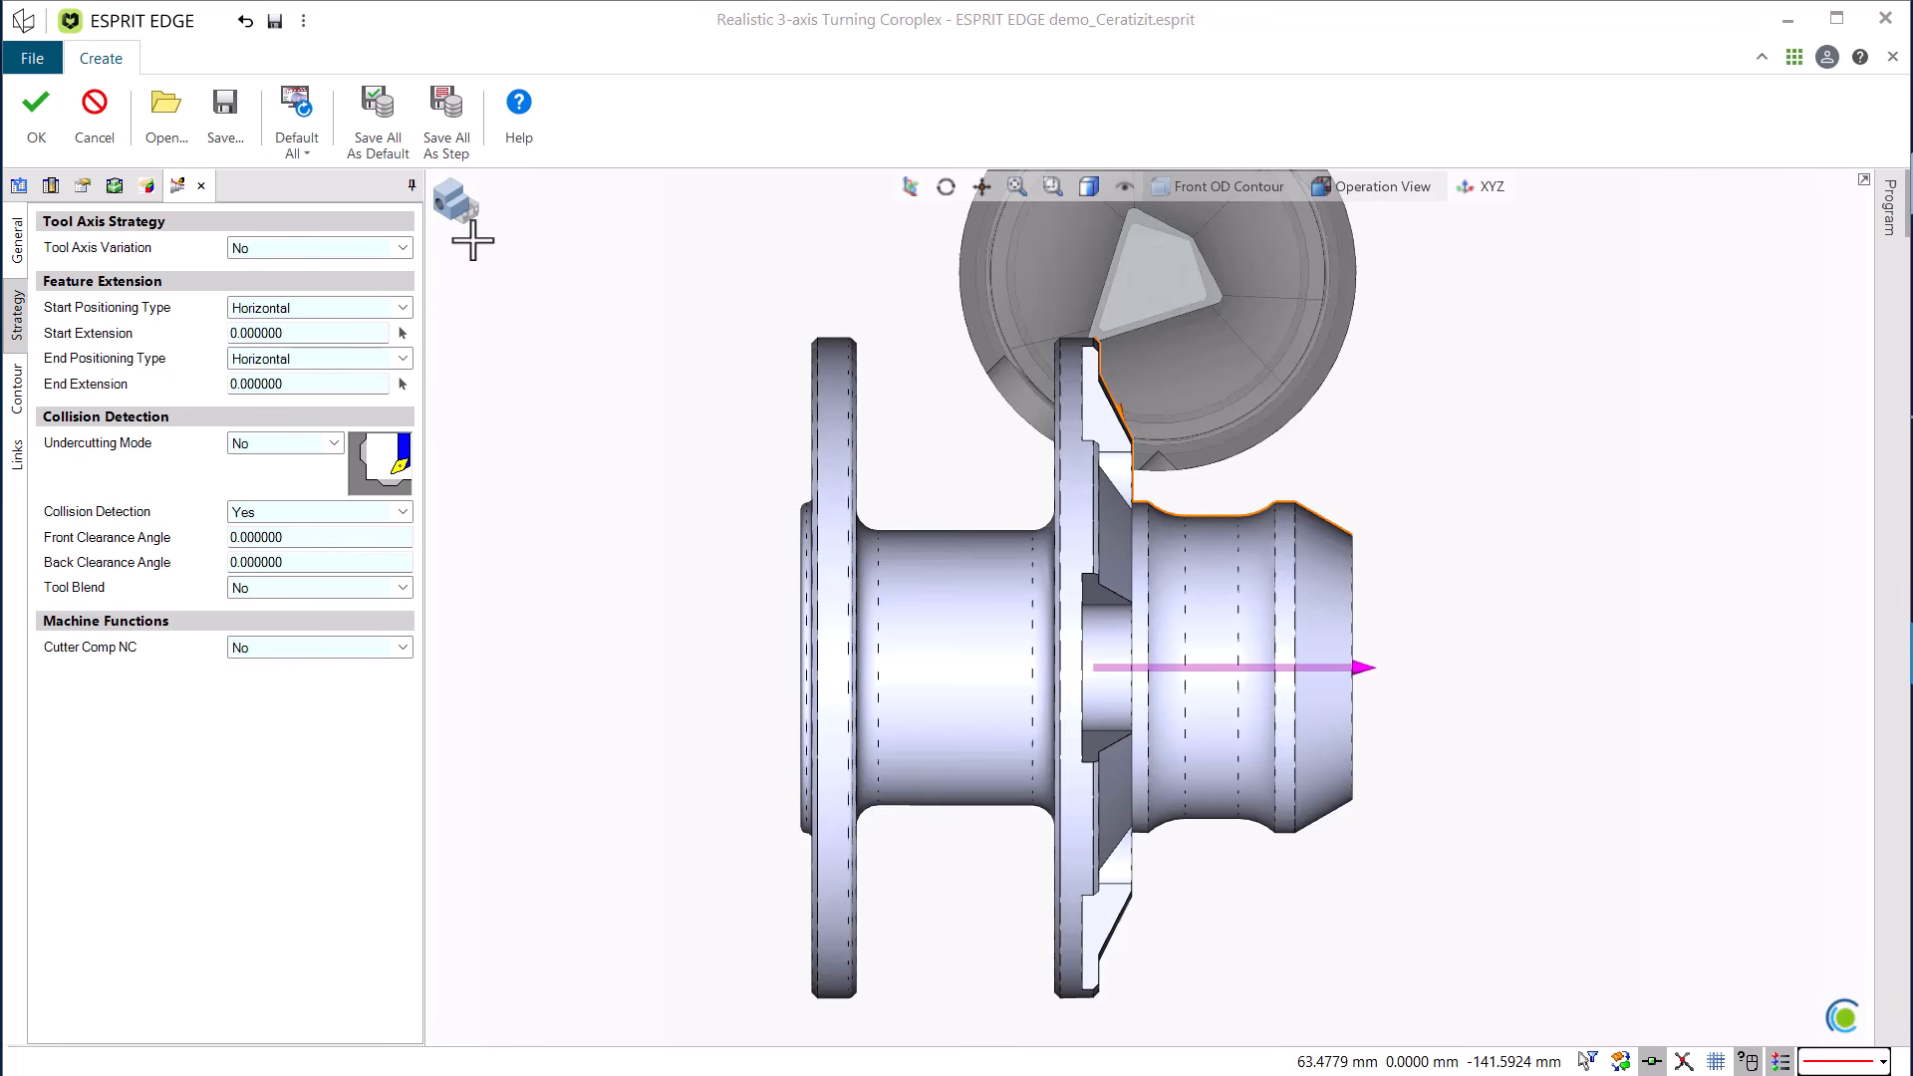
left_click(350, 246)
left_click(296, 286)
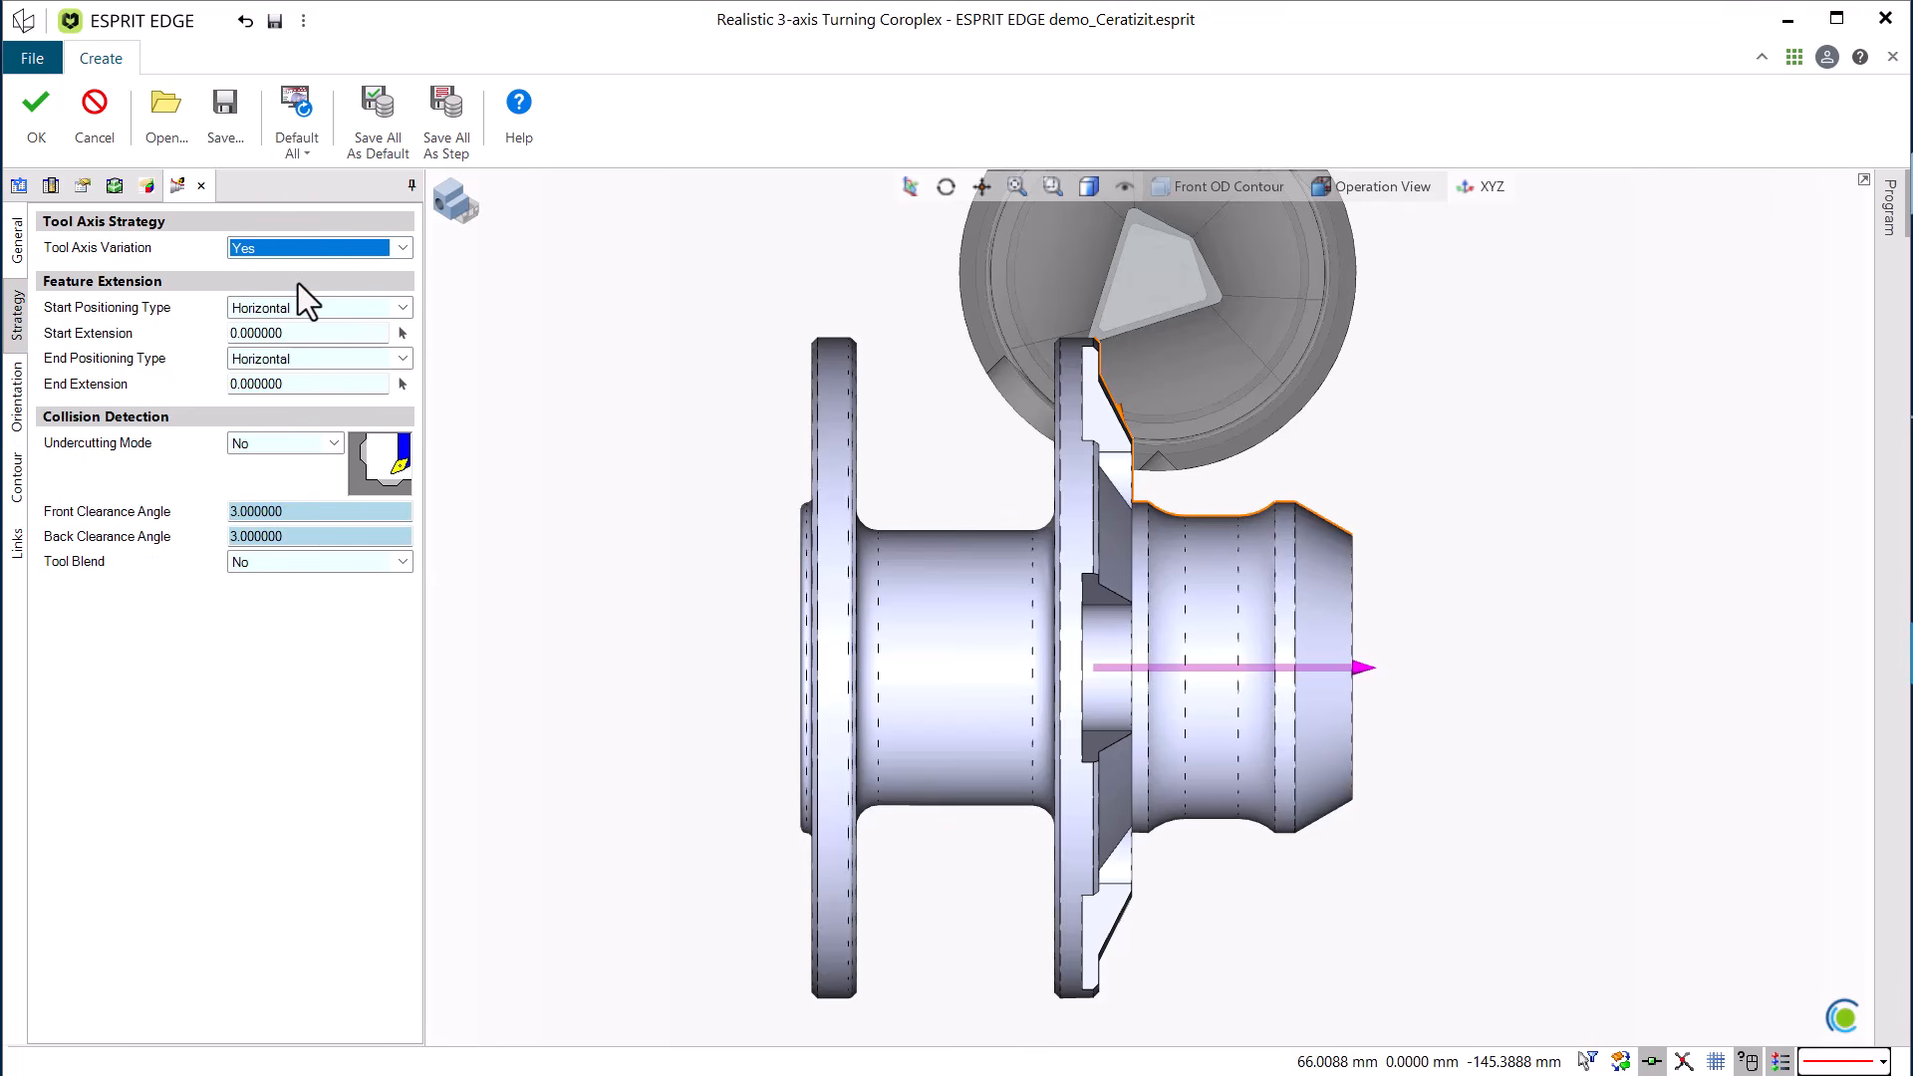
left_click(280, 445)
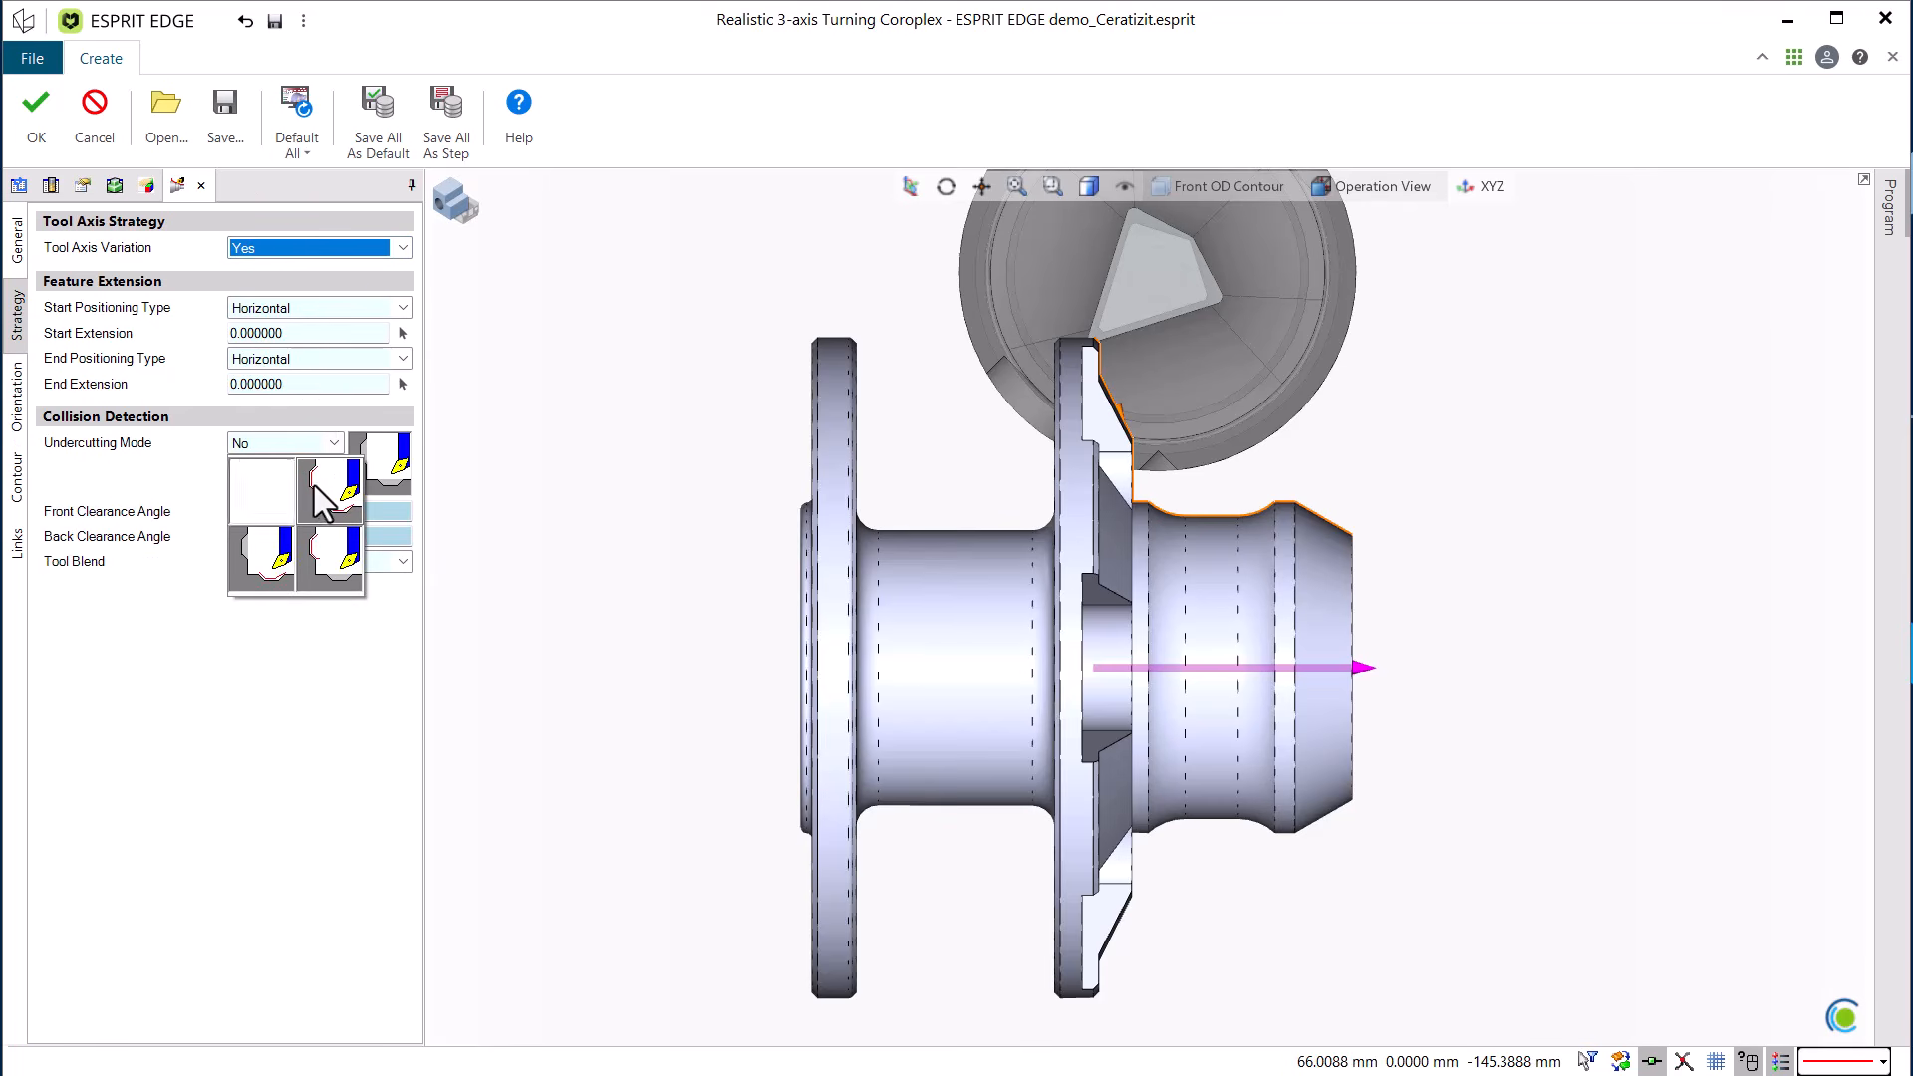
left_click(319, 508)
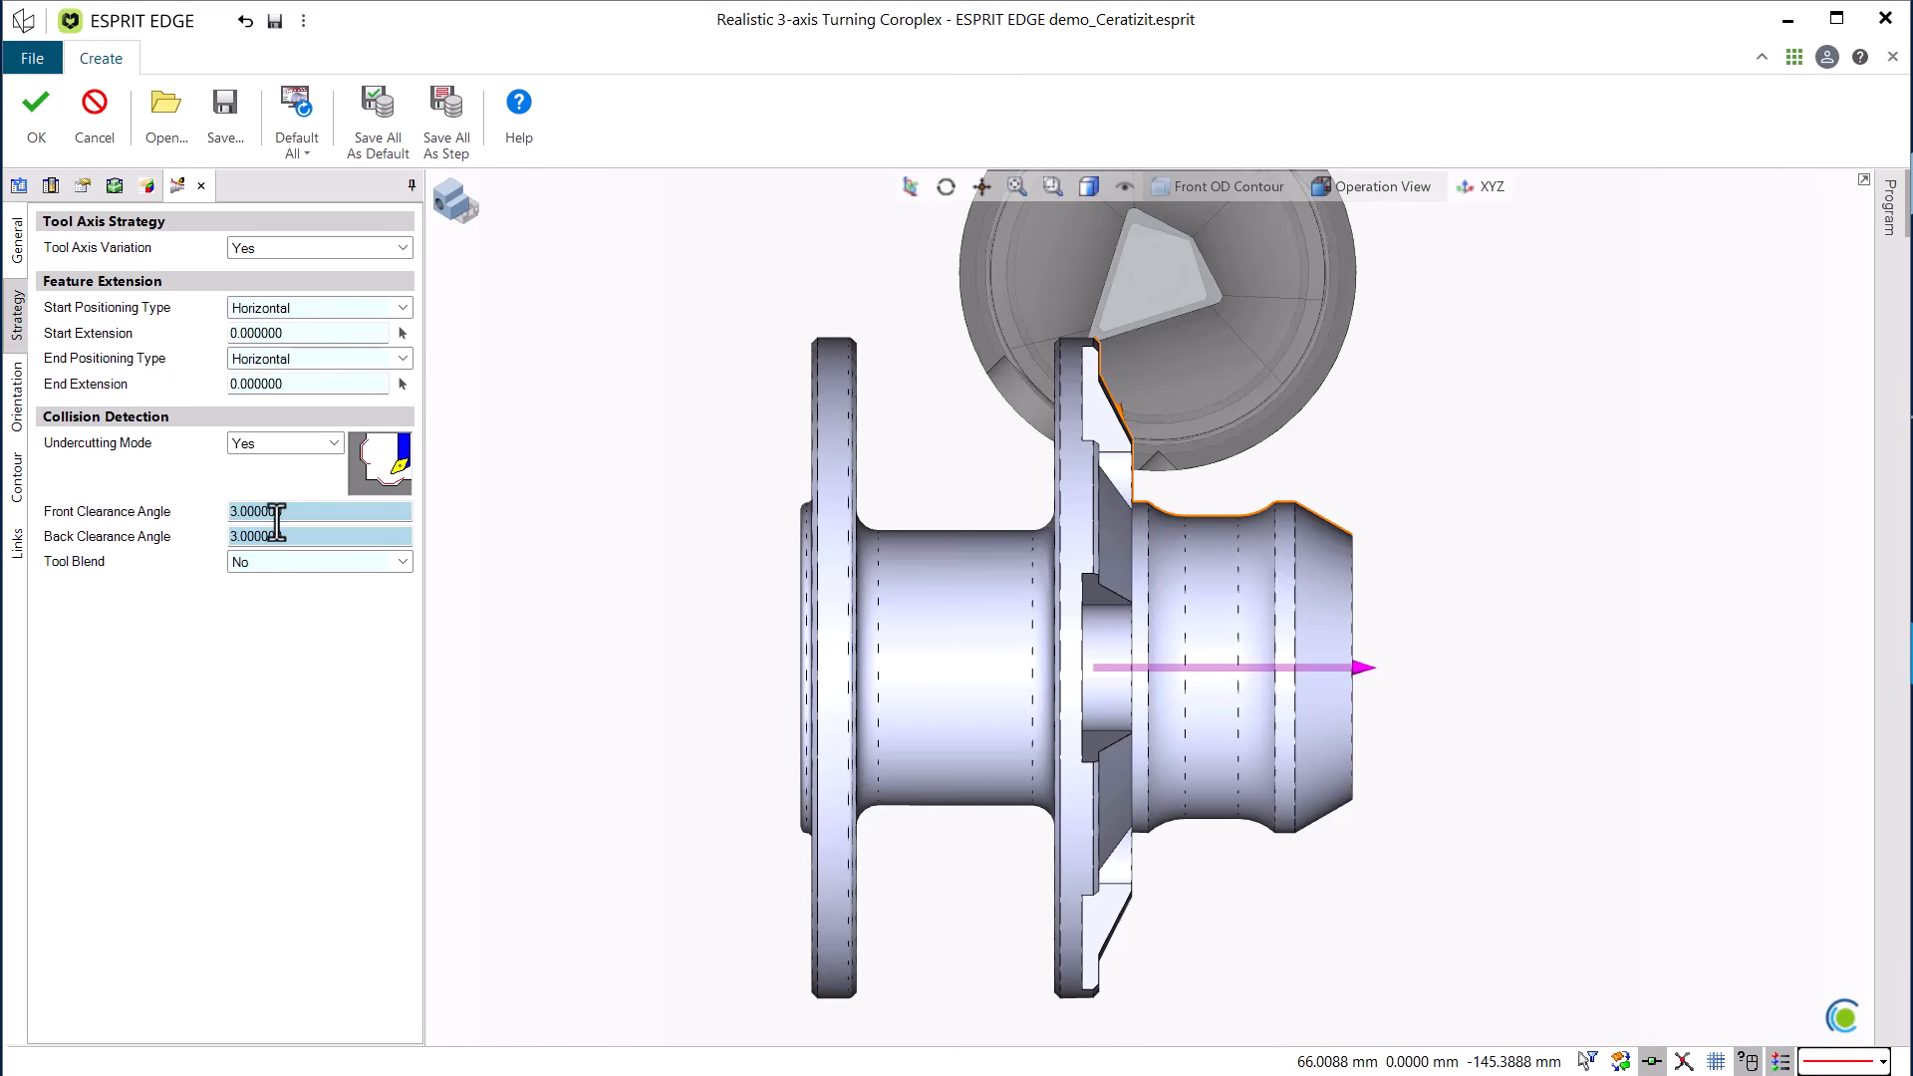
key("Tab")
type("5")
key("Tab")
key("Tab")
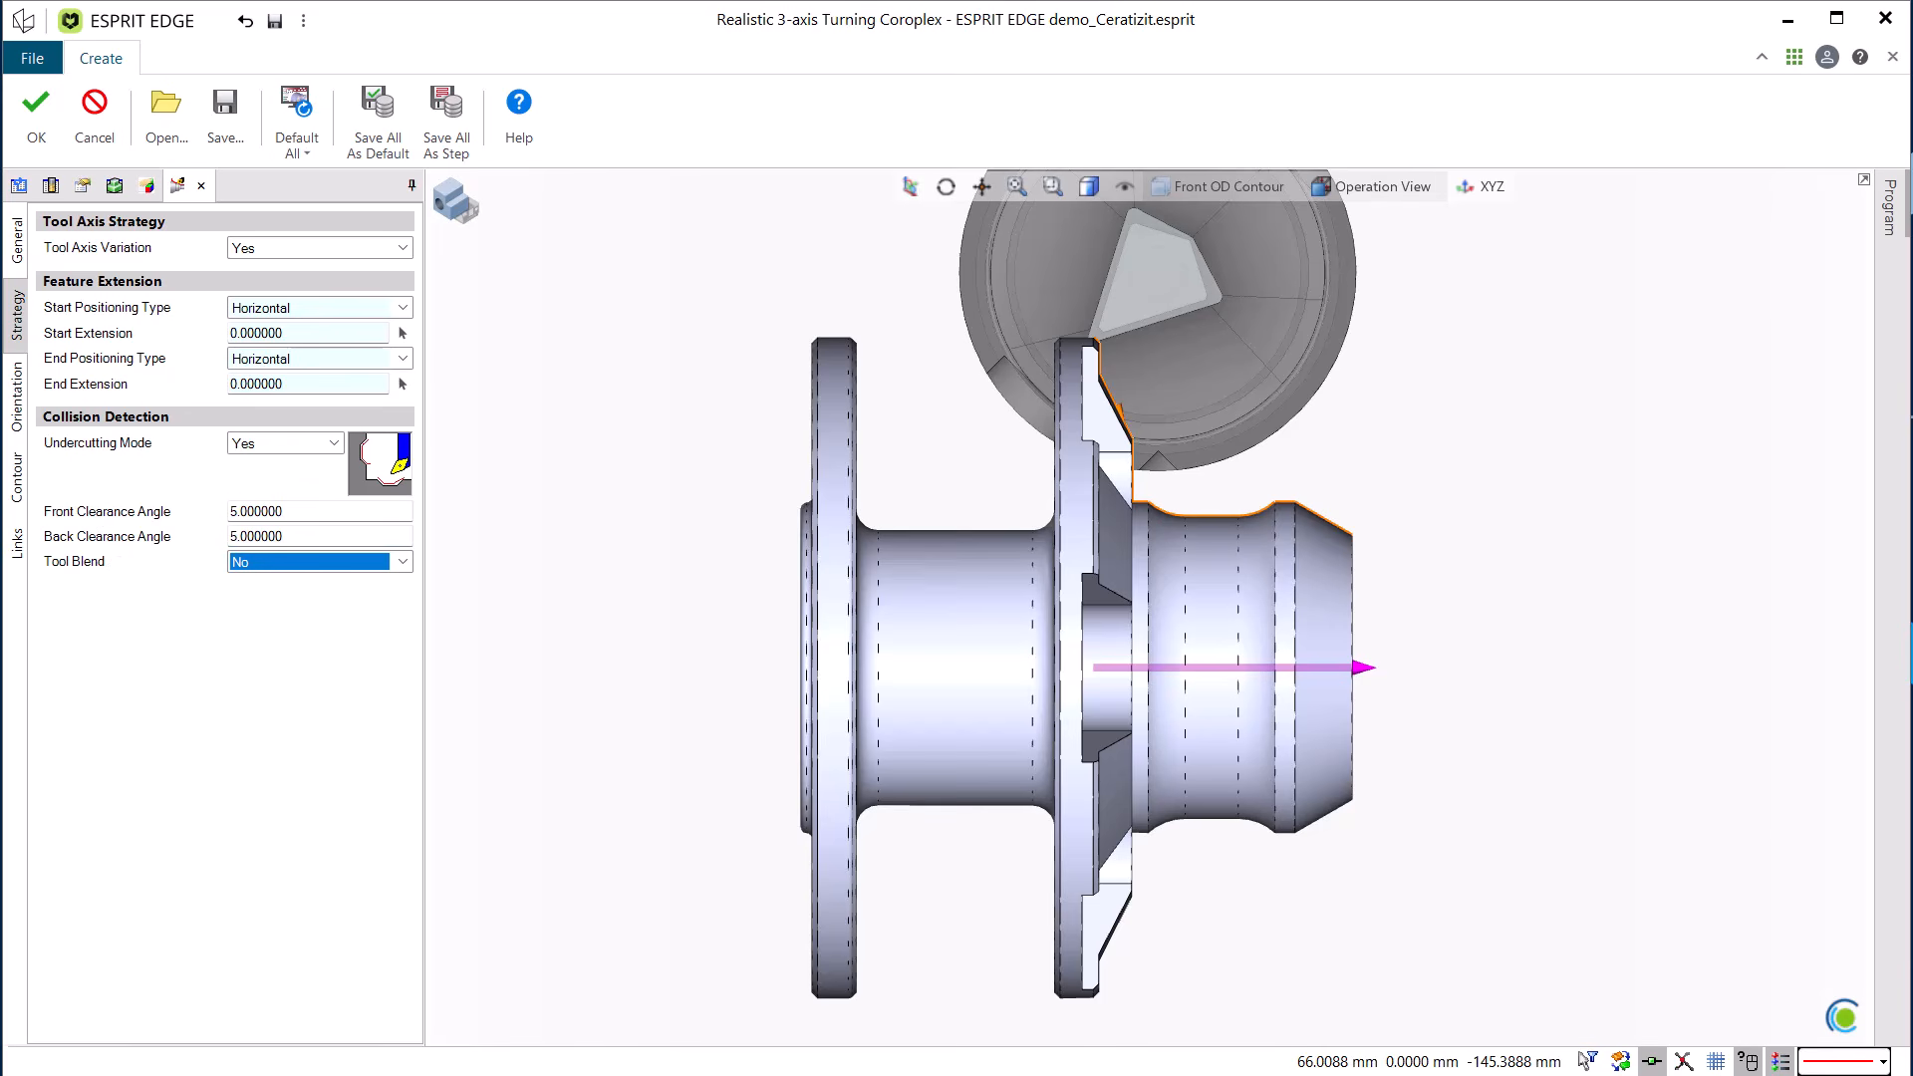
Keep Orientation Vectors as the tool axis control and add an orientation point near the start of the flange's sloped segment, about 7.75 along.
left_click(12, 393)
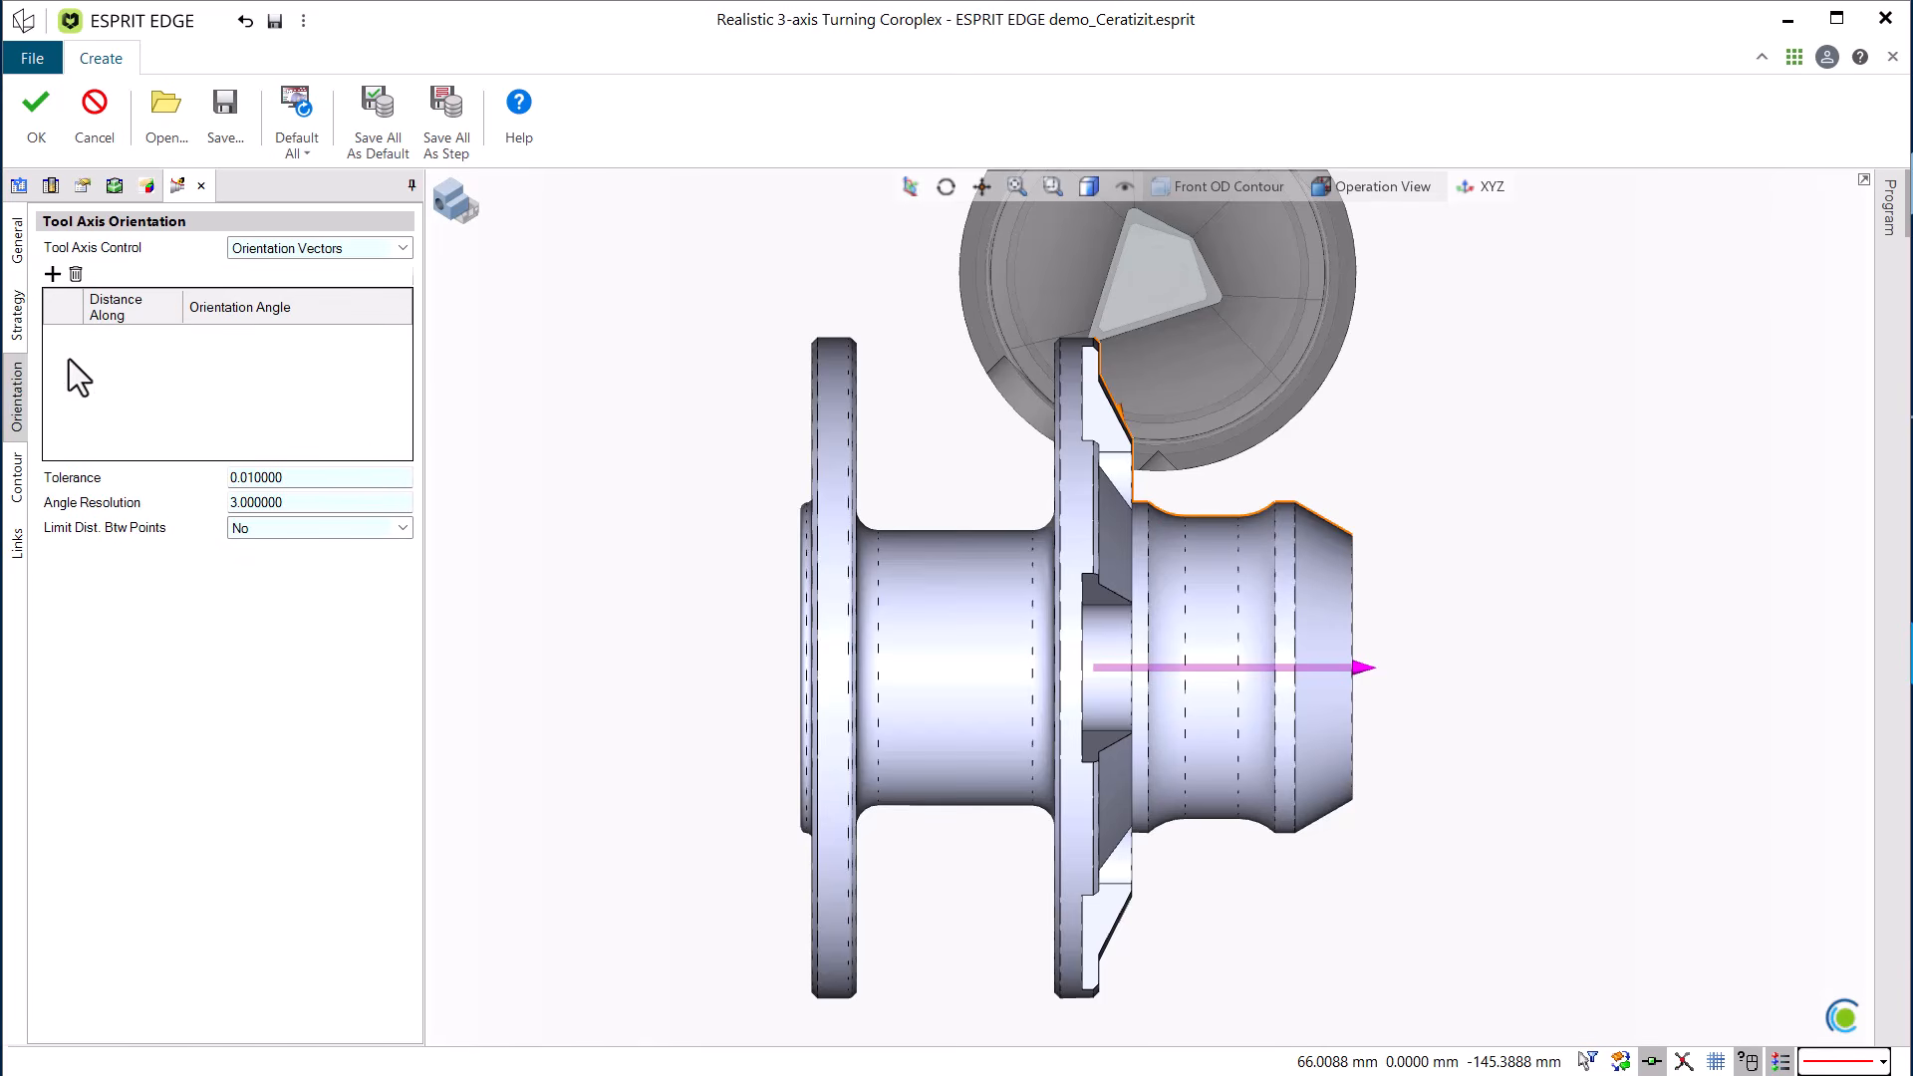
left_click(301, 248)
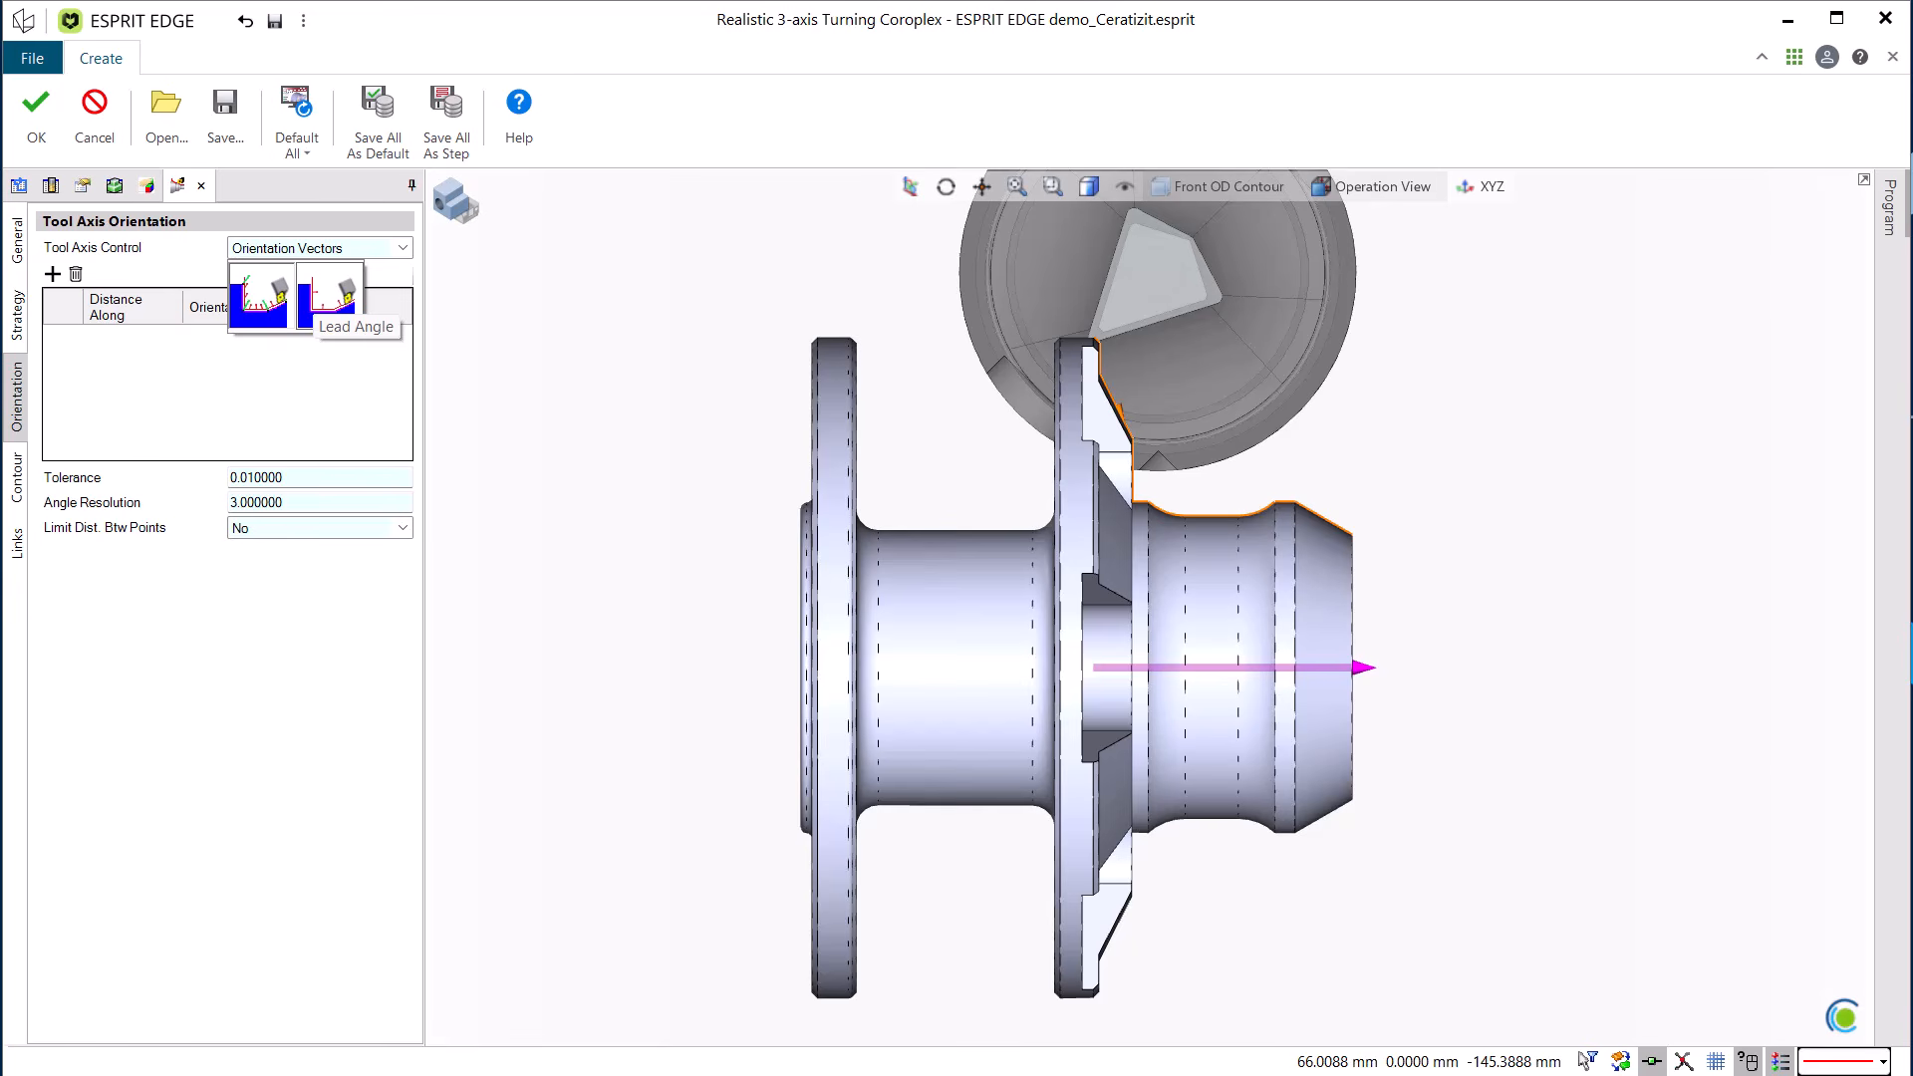
left_click(225, 368)
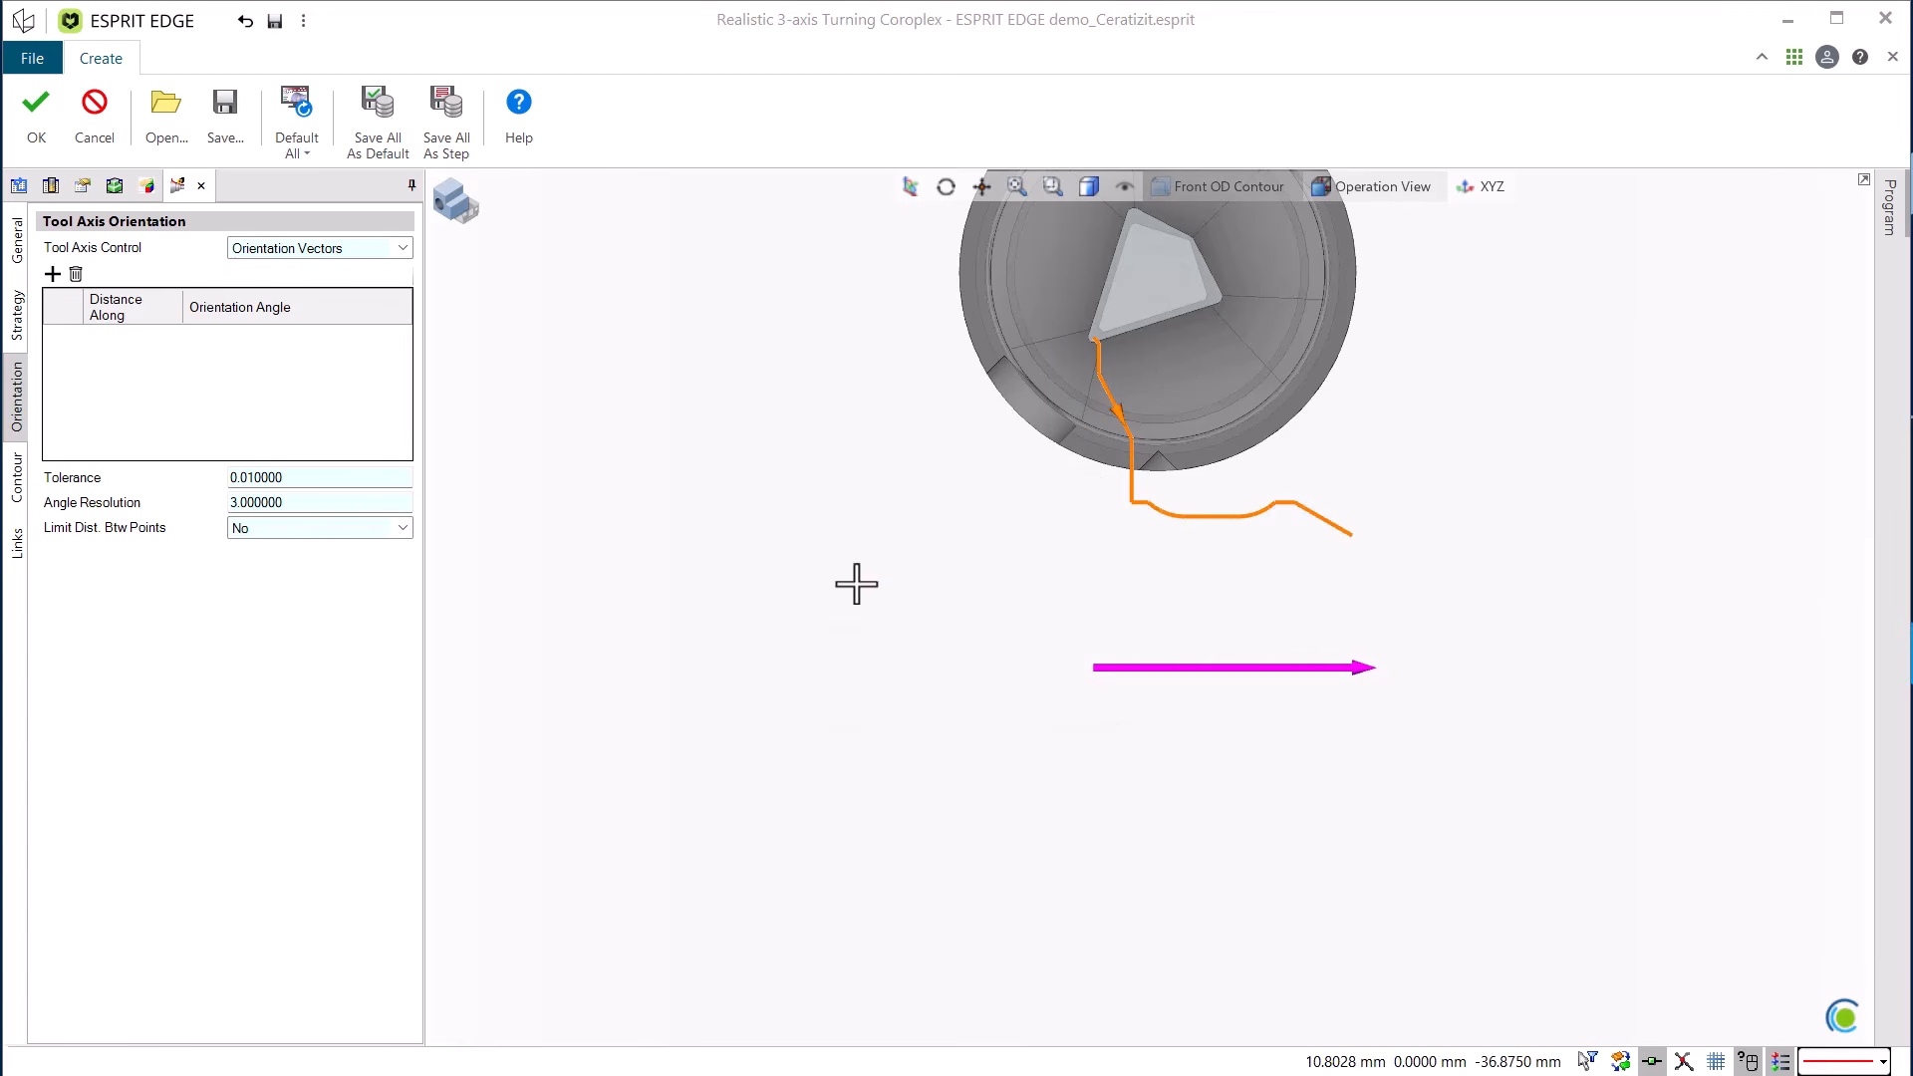
scroll(1166, 428, "up", 2)
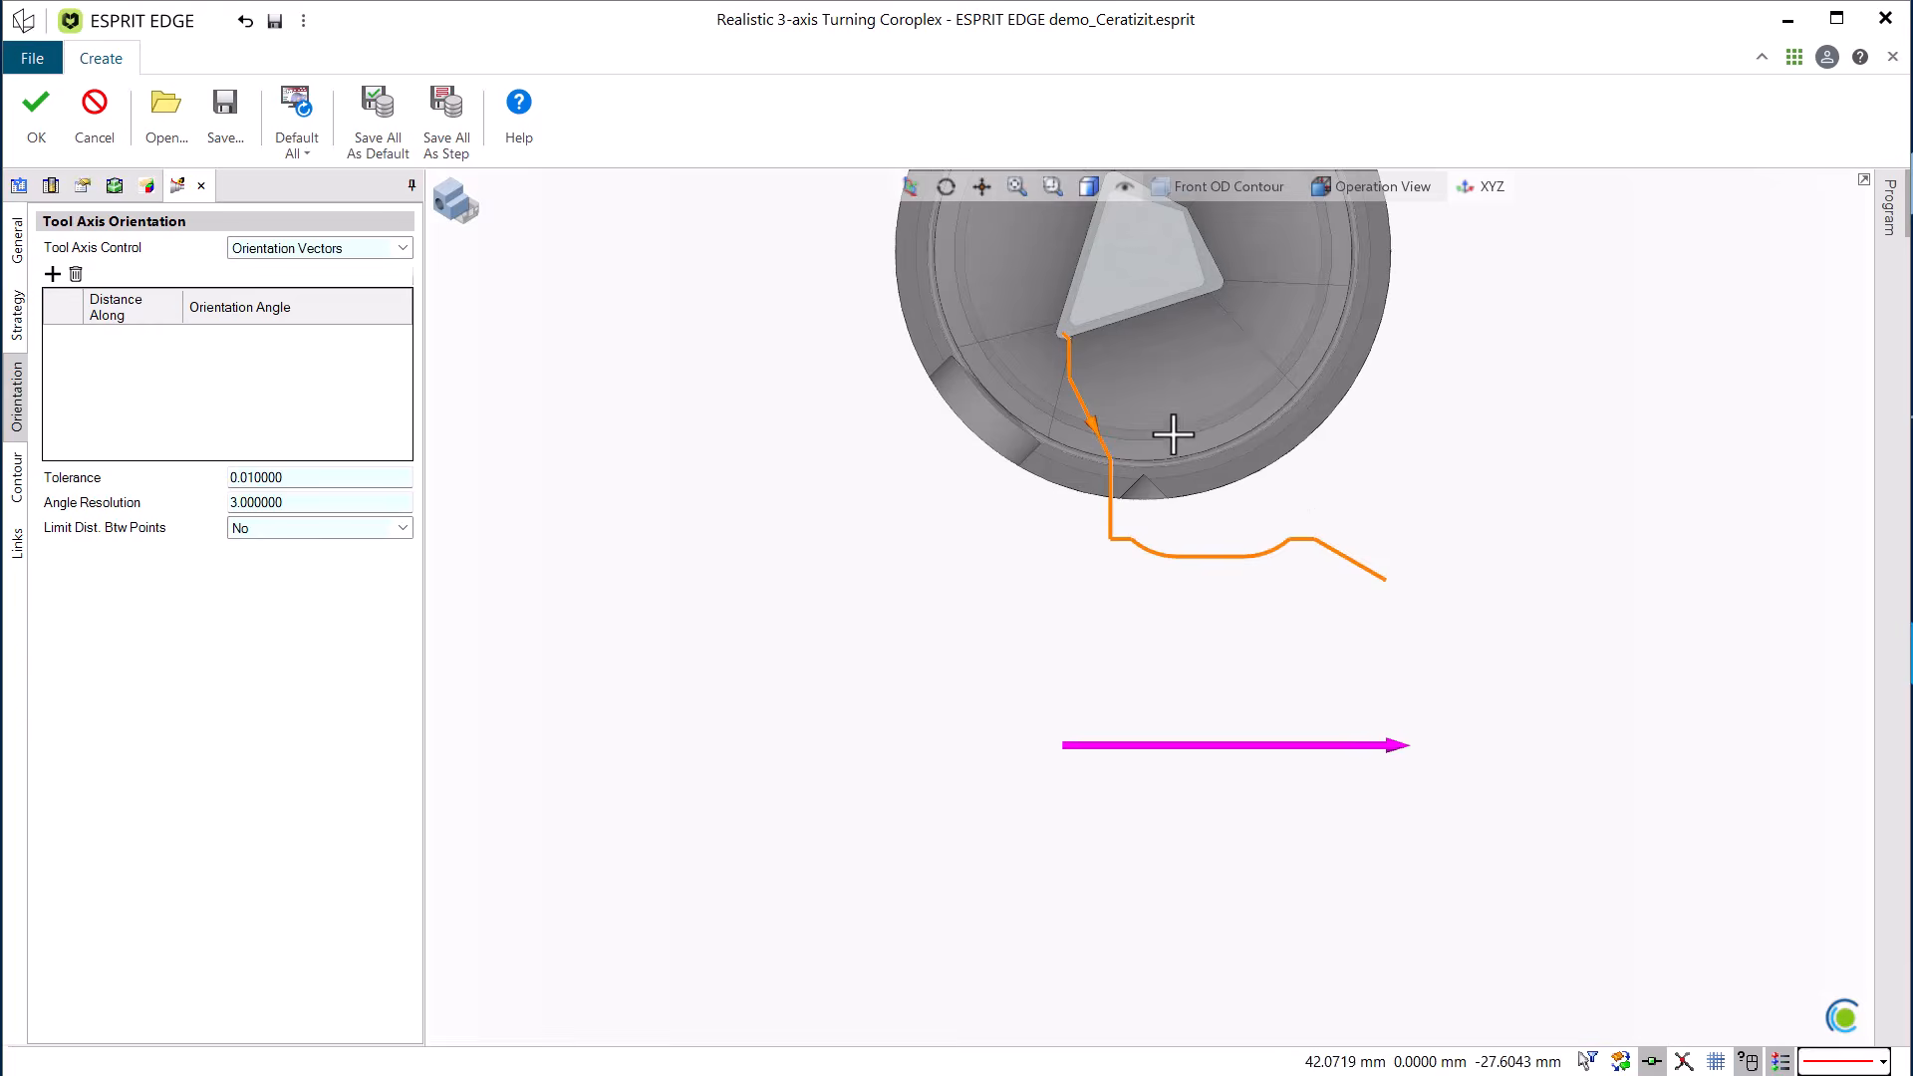
scroll(1093, 359, "up", 3)
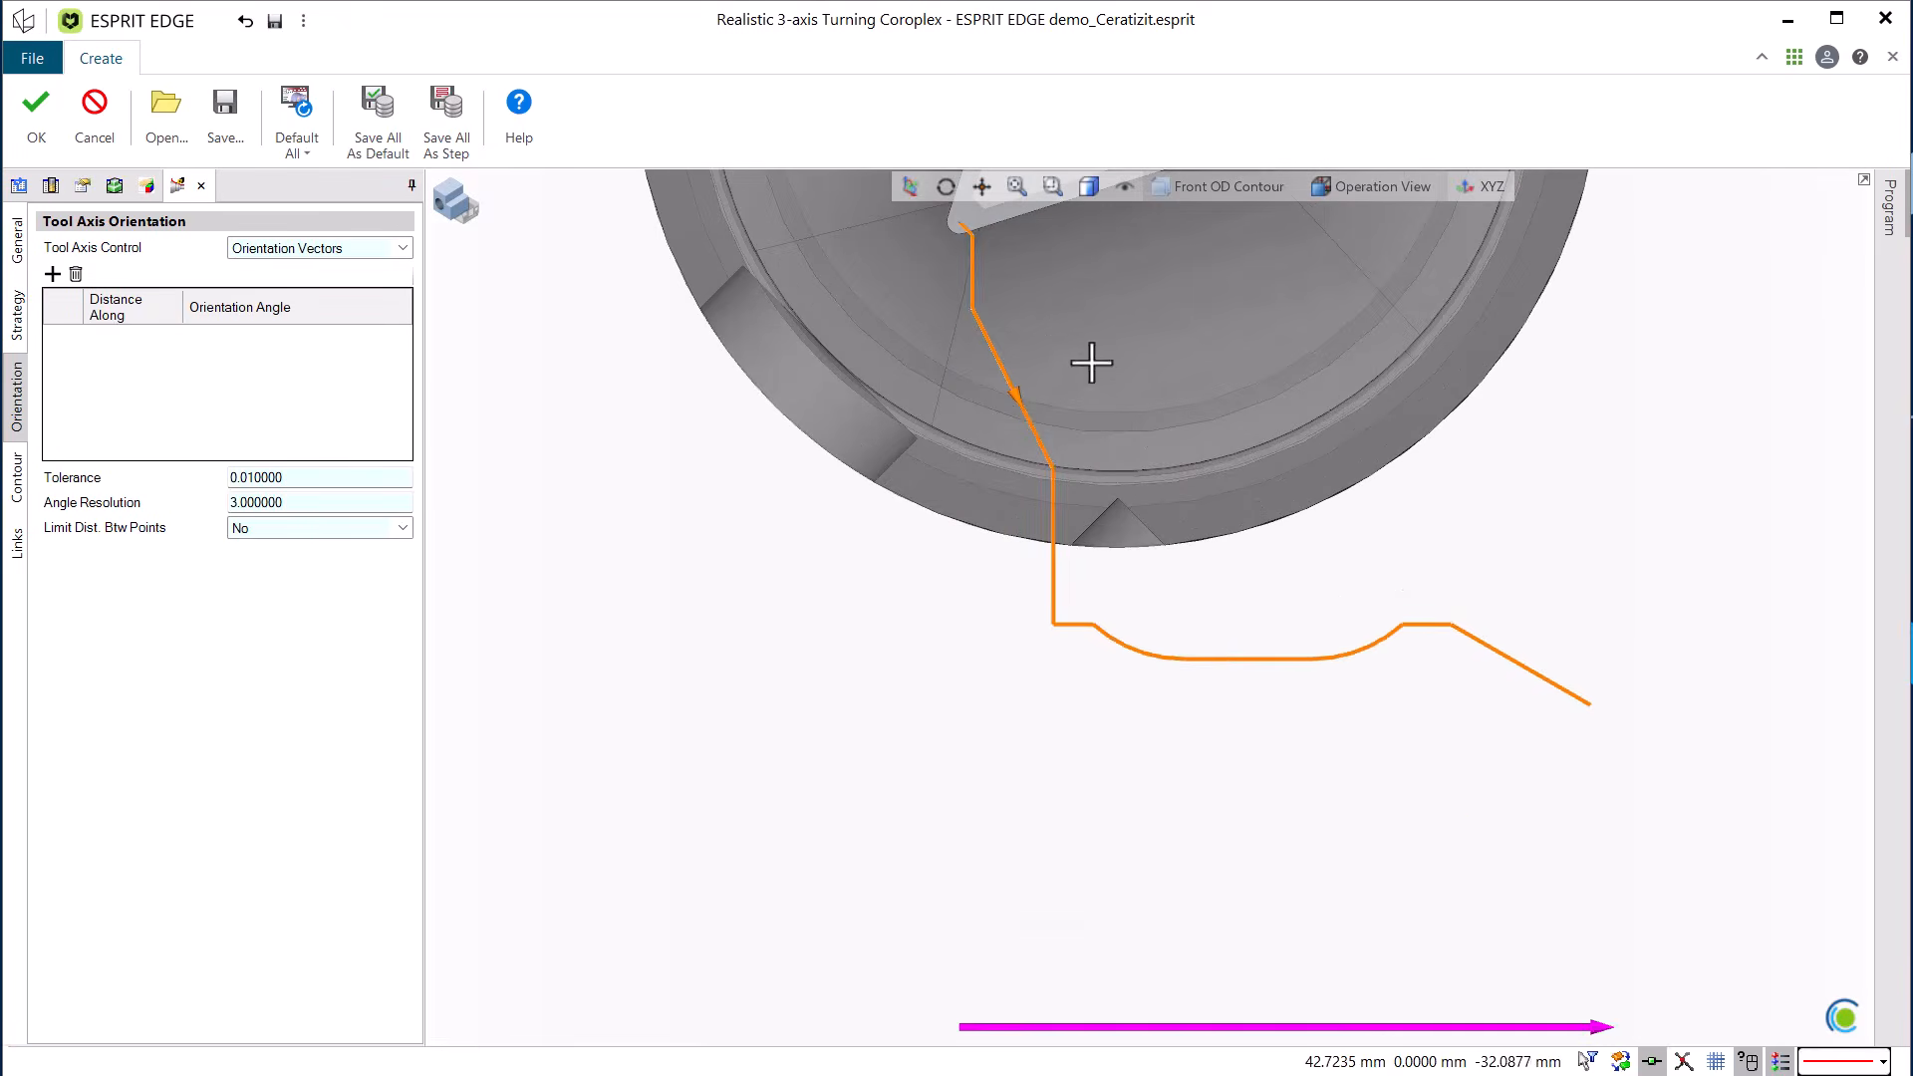
left_click(59, 277)
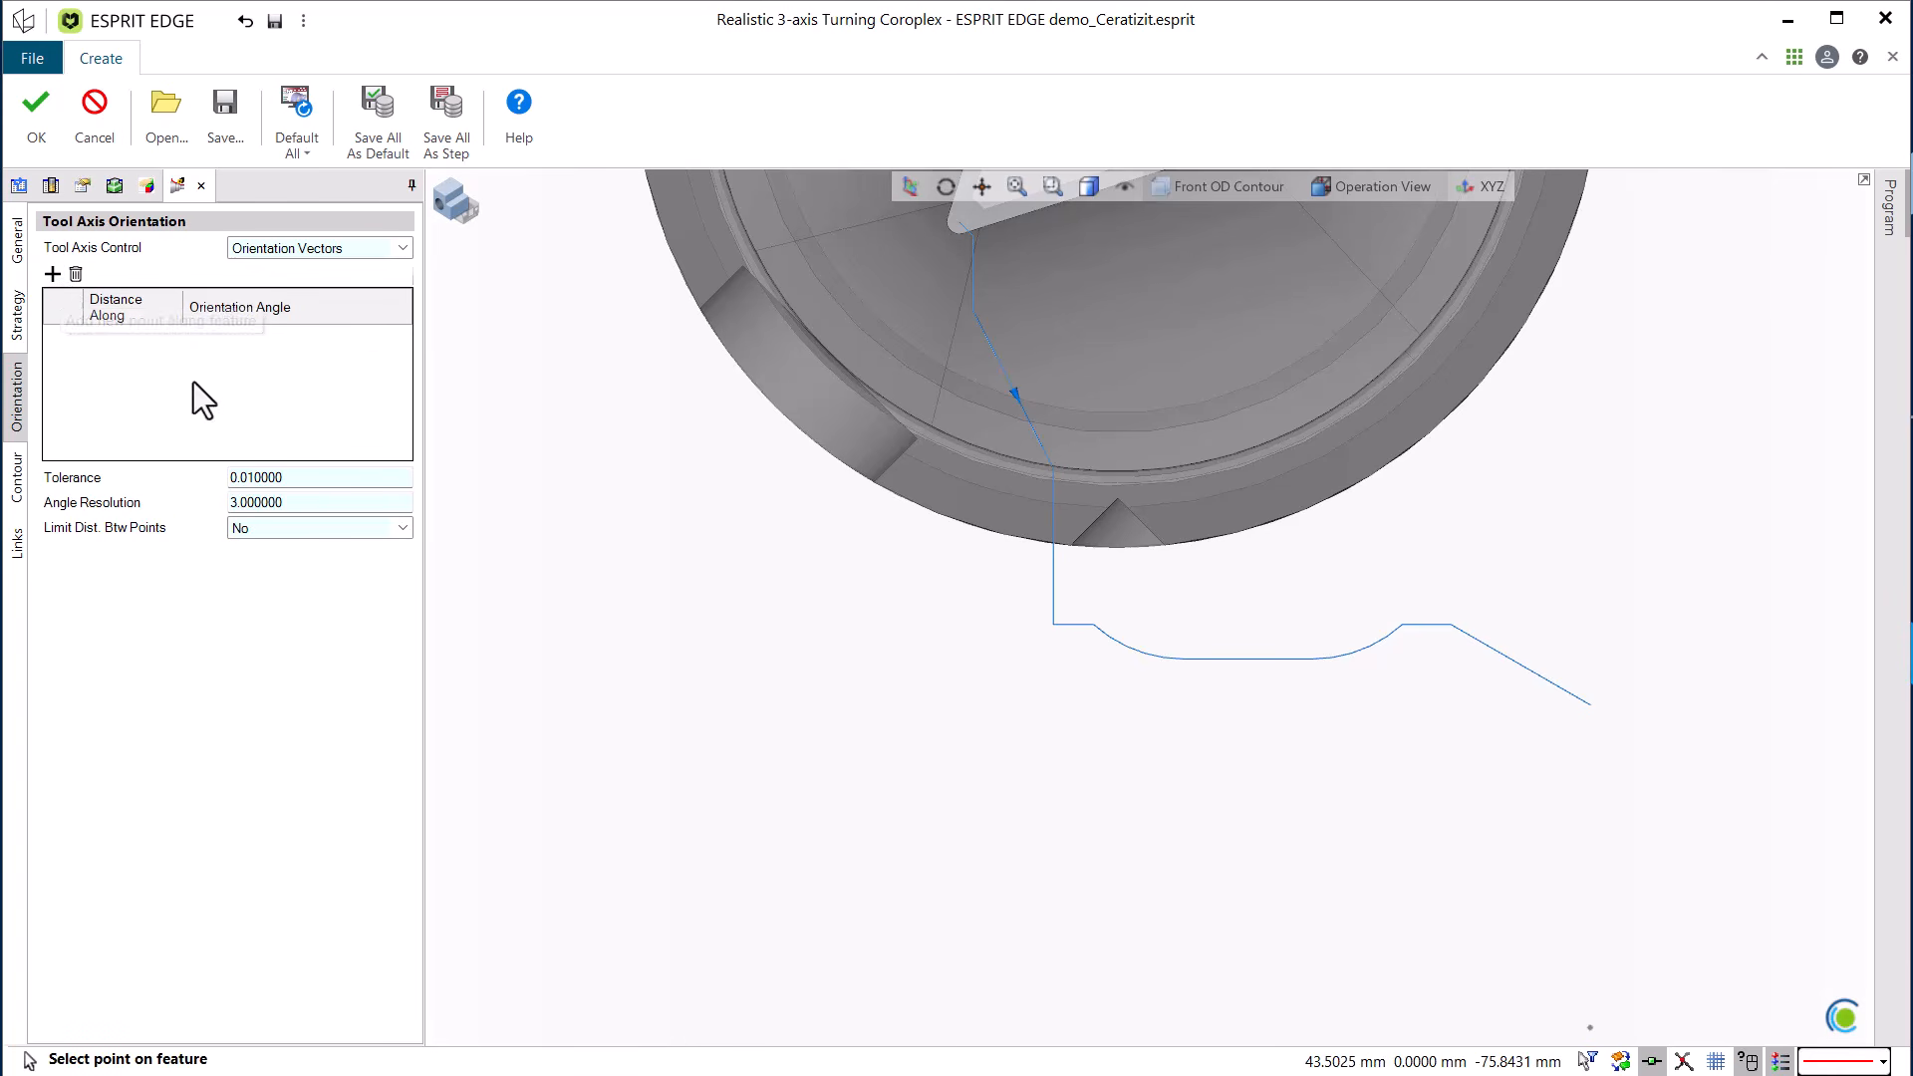
left_click(979, 335)
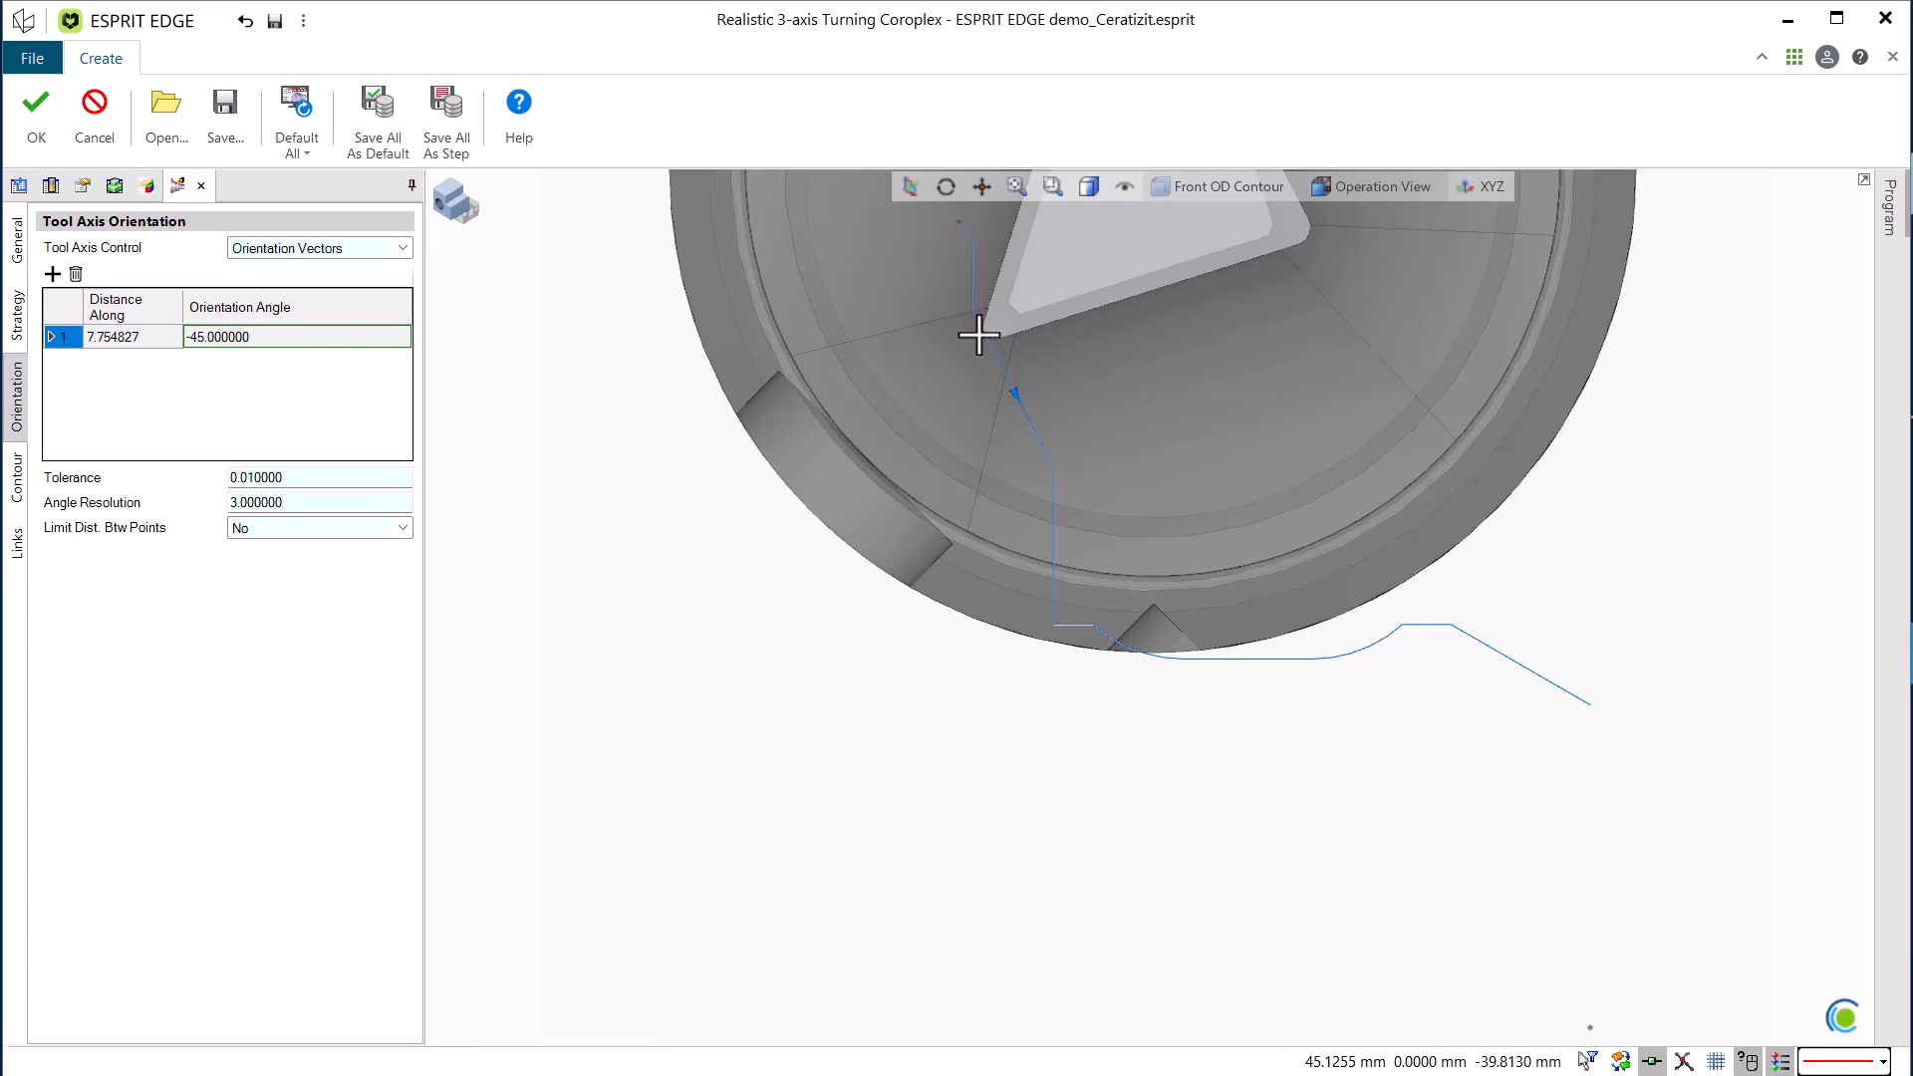
Try an orientation angle of -58 at the first orientation point.
scroll(979, 335, "down", 3)
scroll(1118, 259, "up", 2)
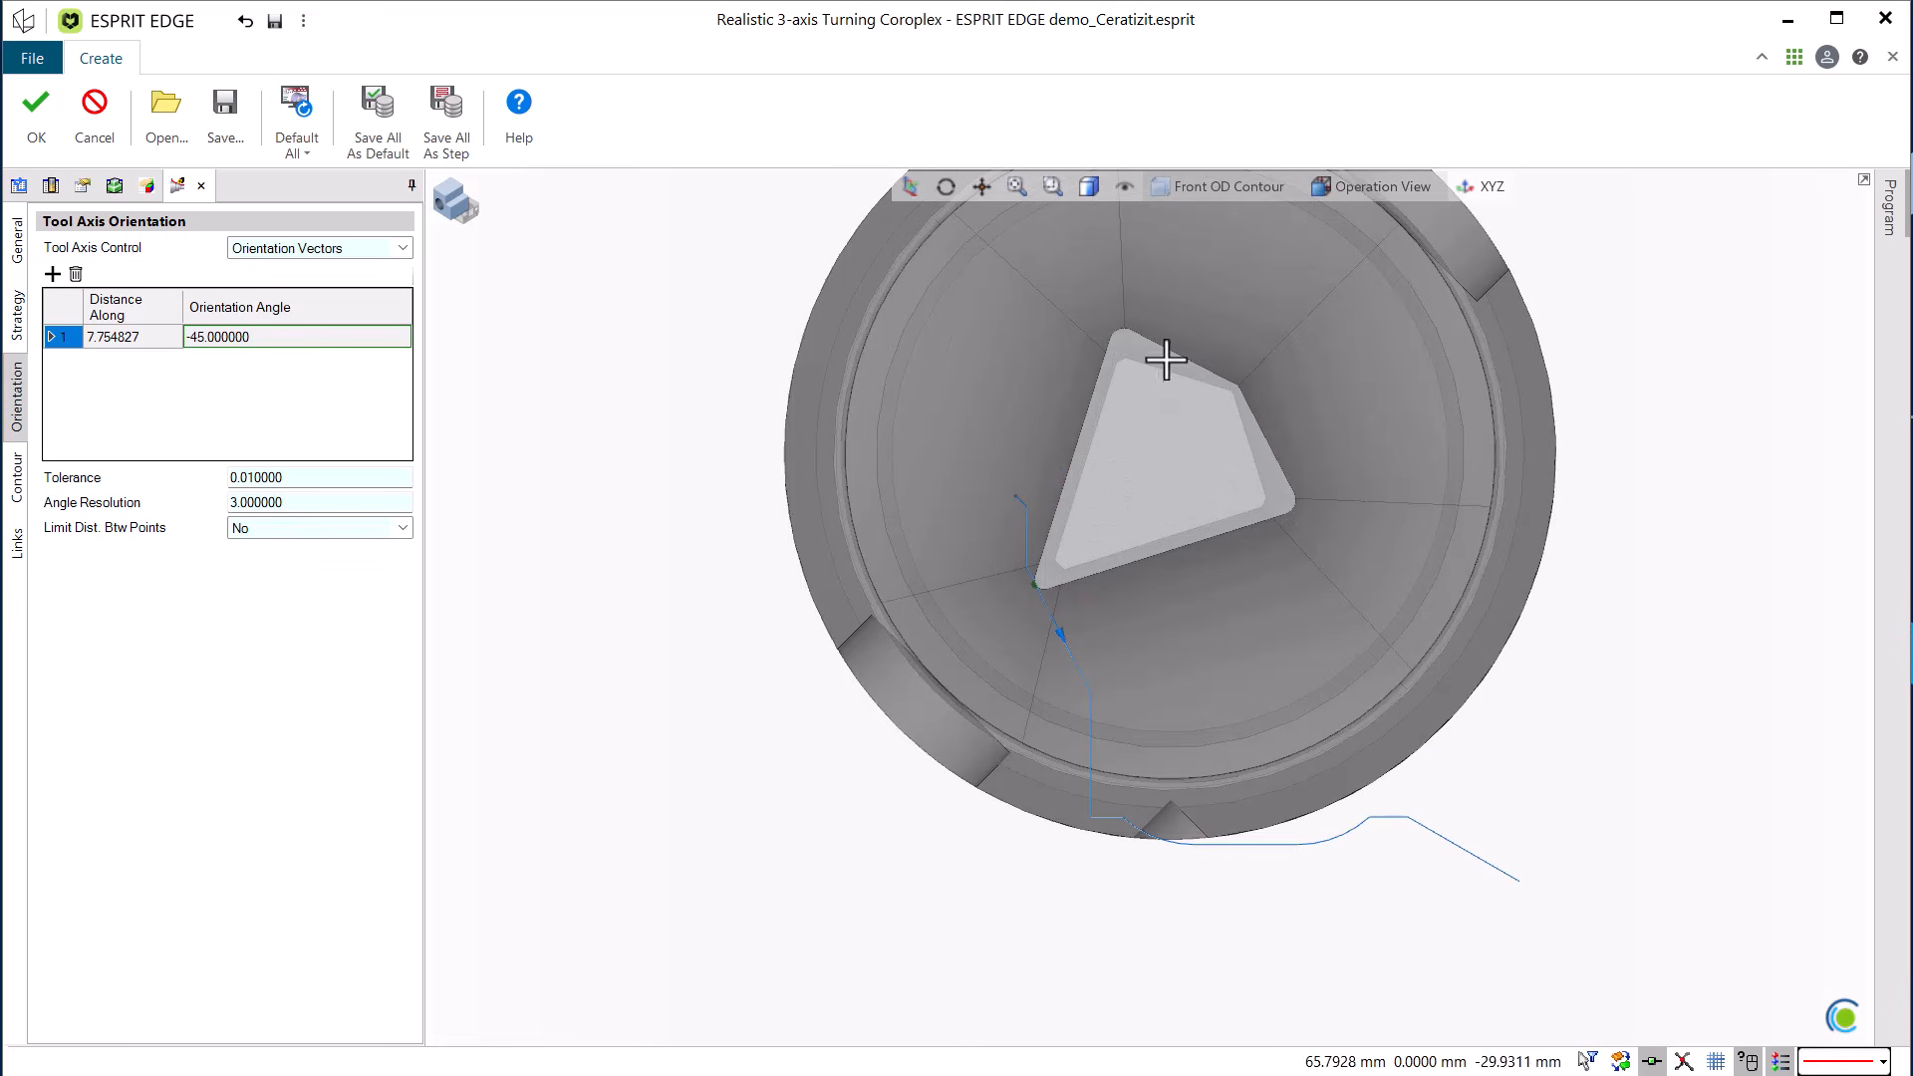
left_click(303, 334)
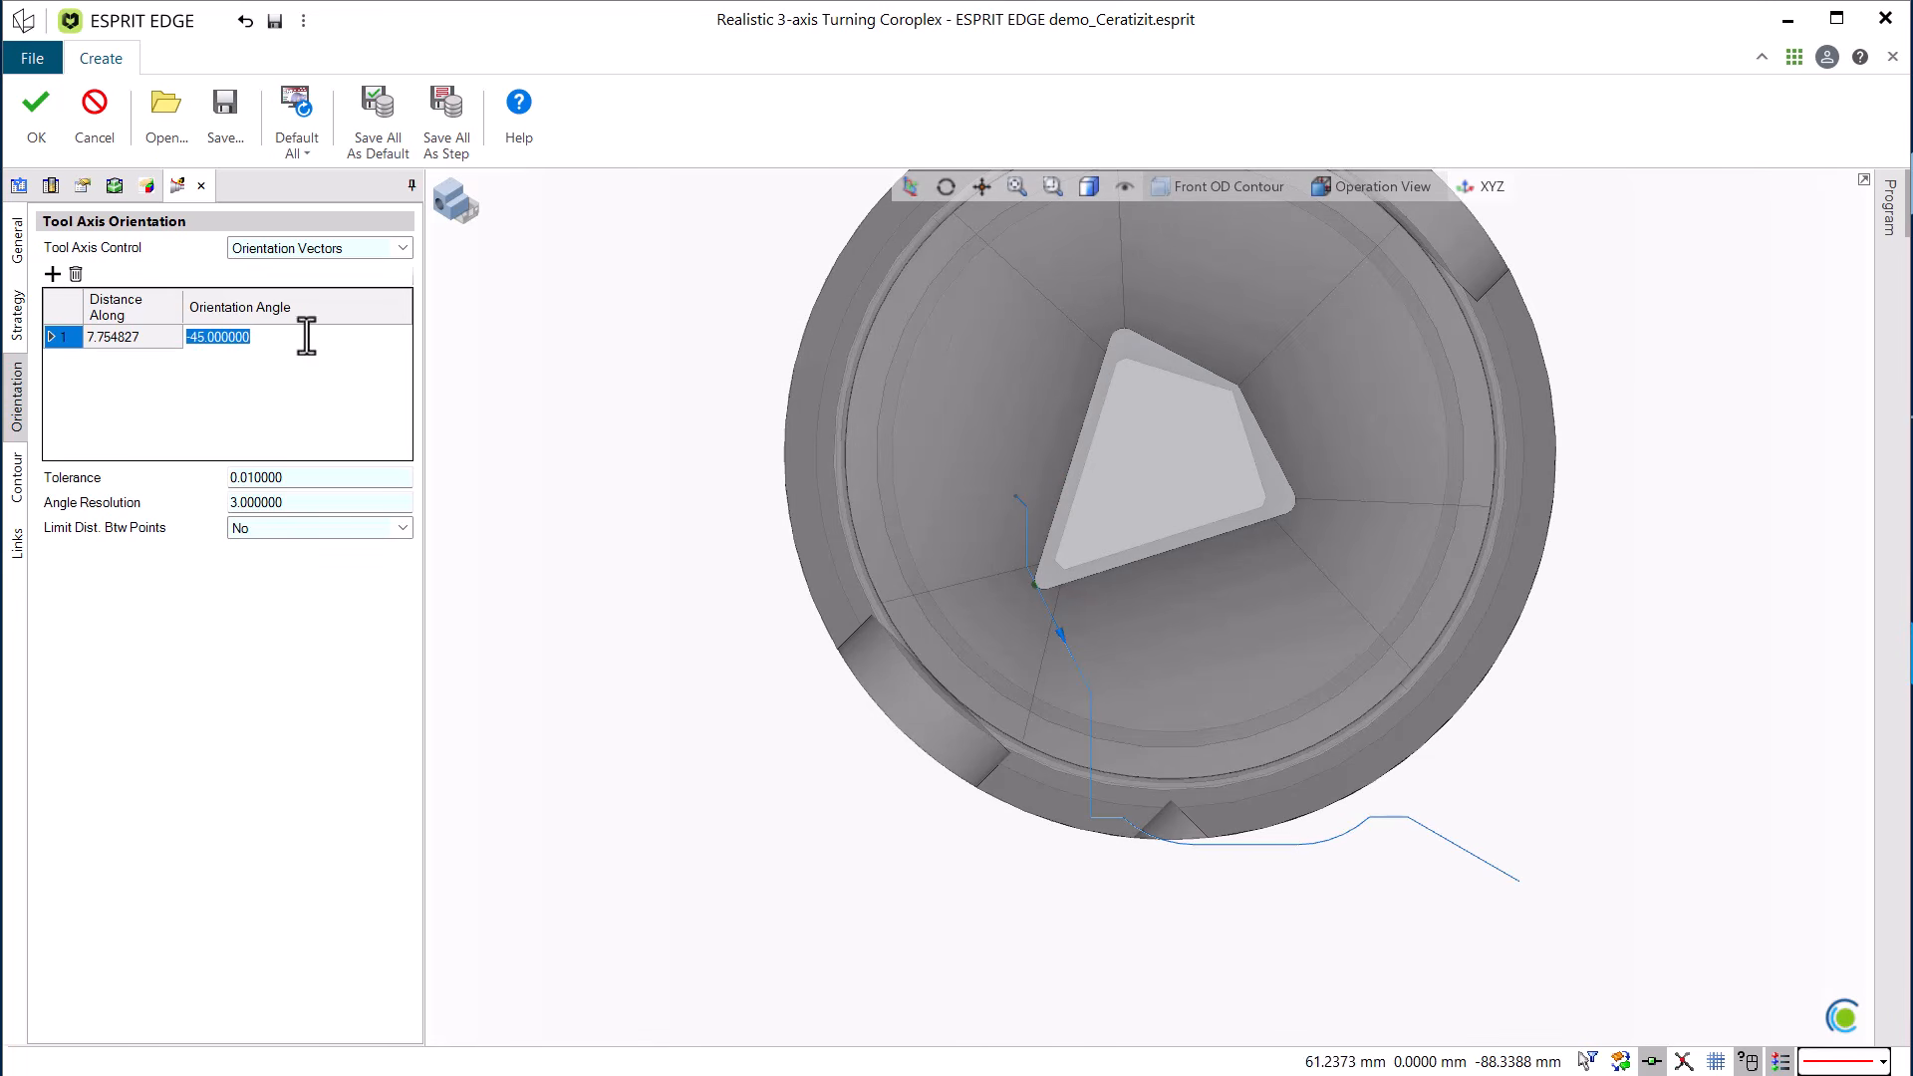
type("-56")
key("Return")
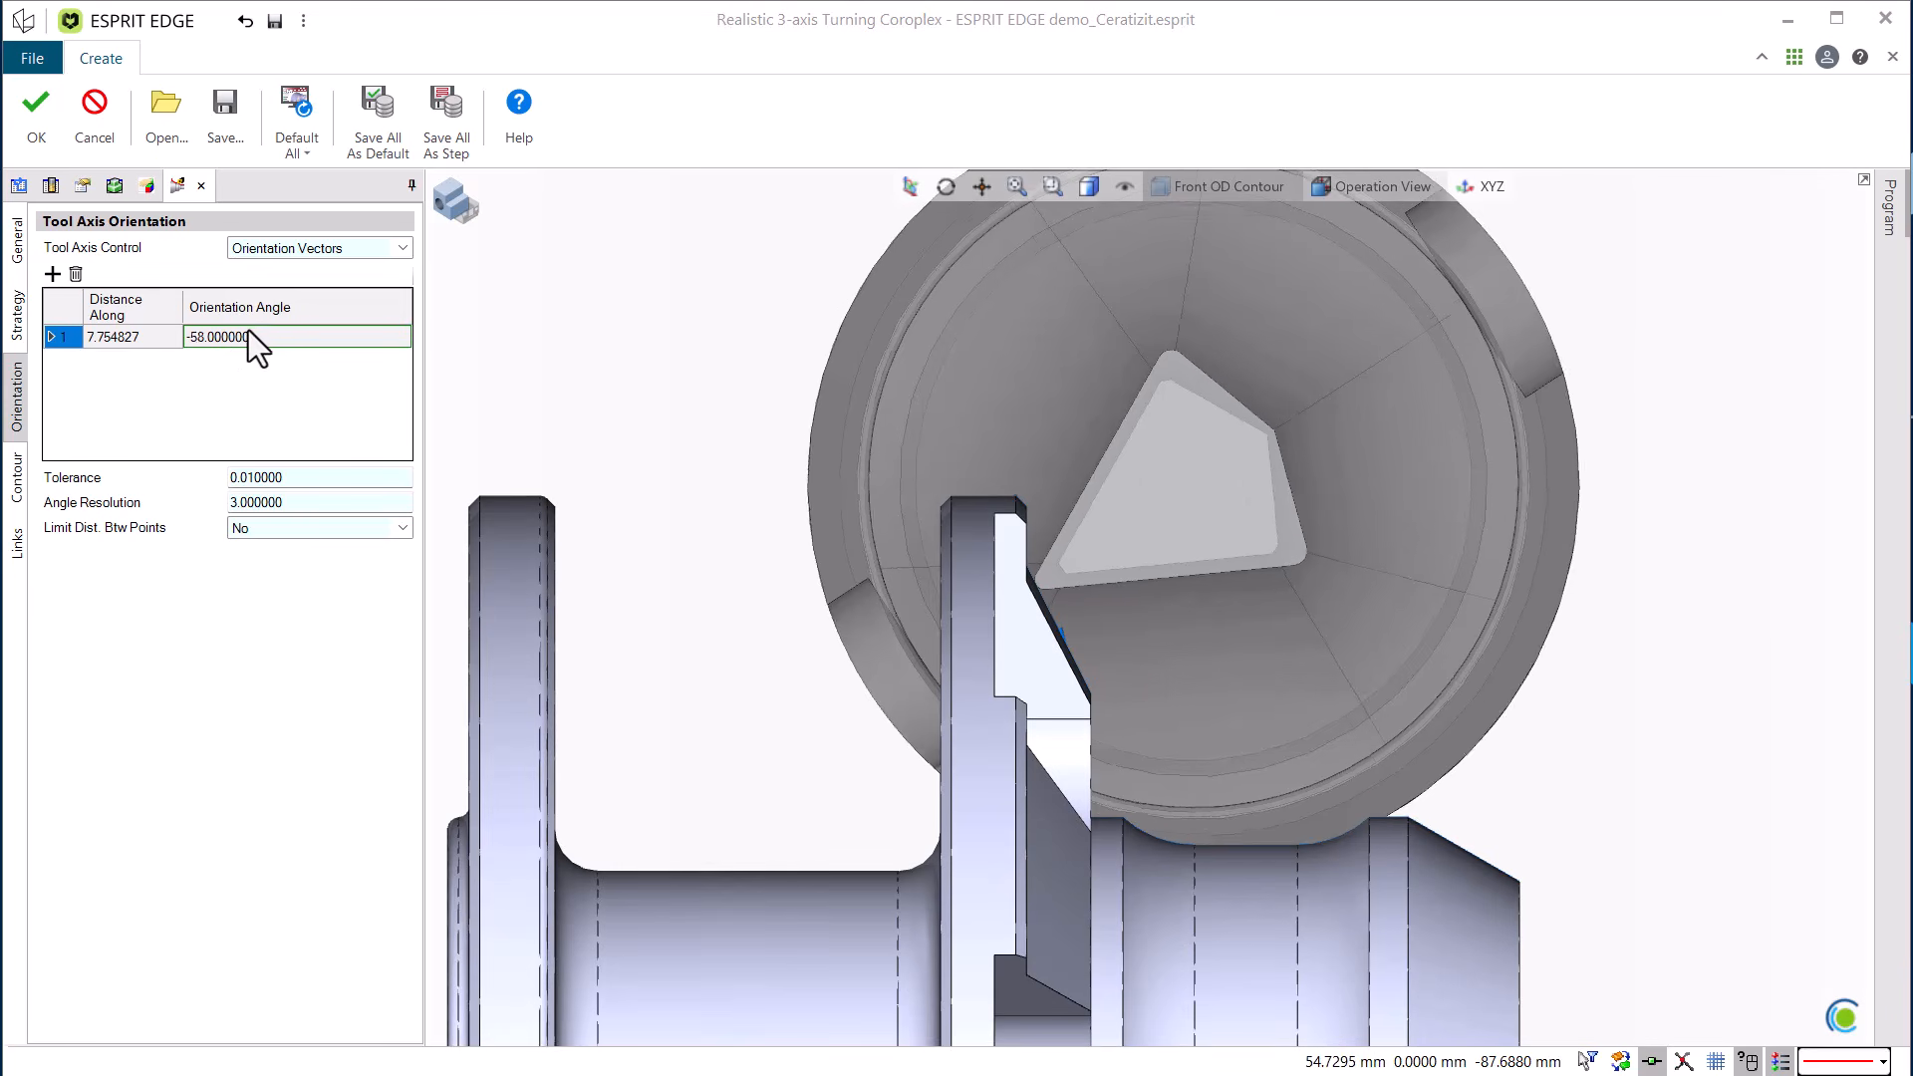
Set the first orientation point's angle to -100.
left_click(249, 330)
type("-")
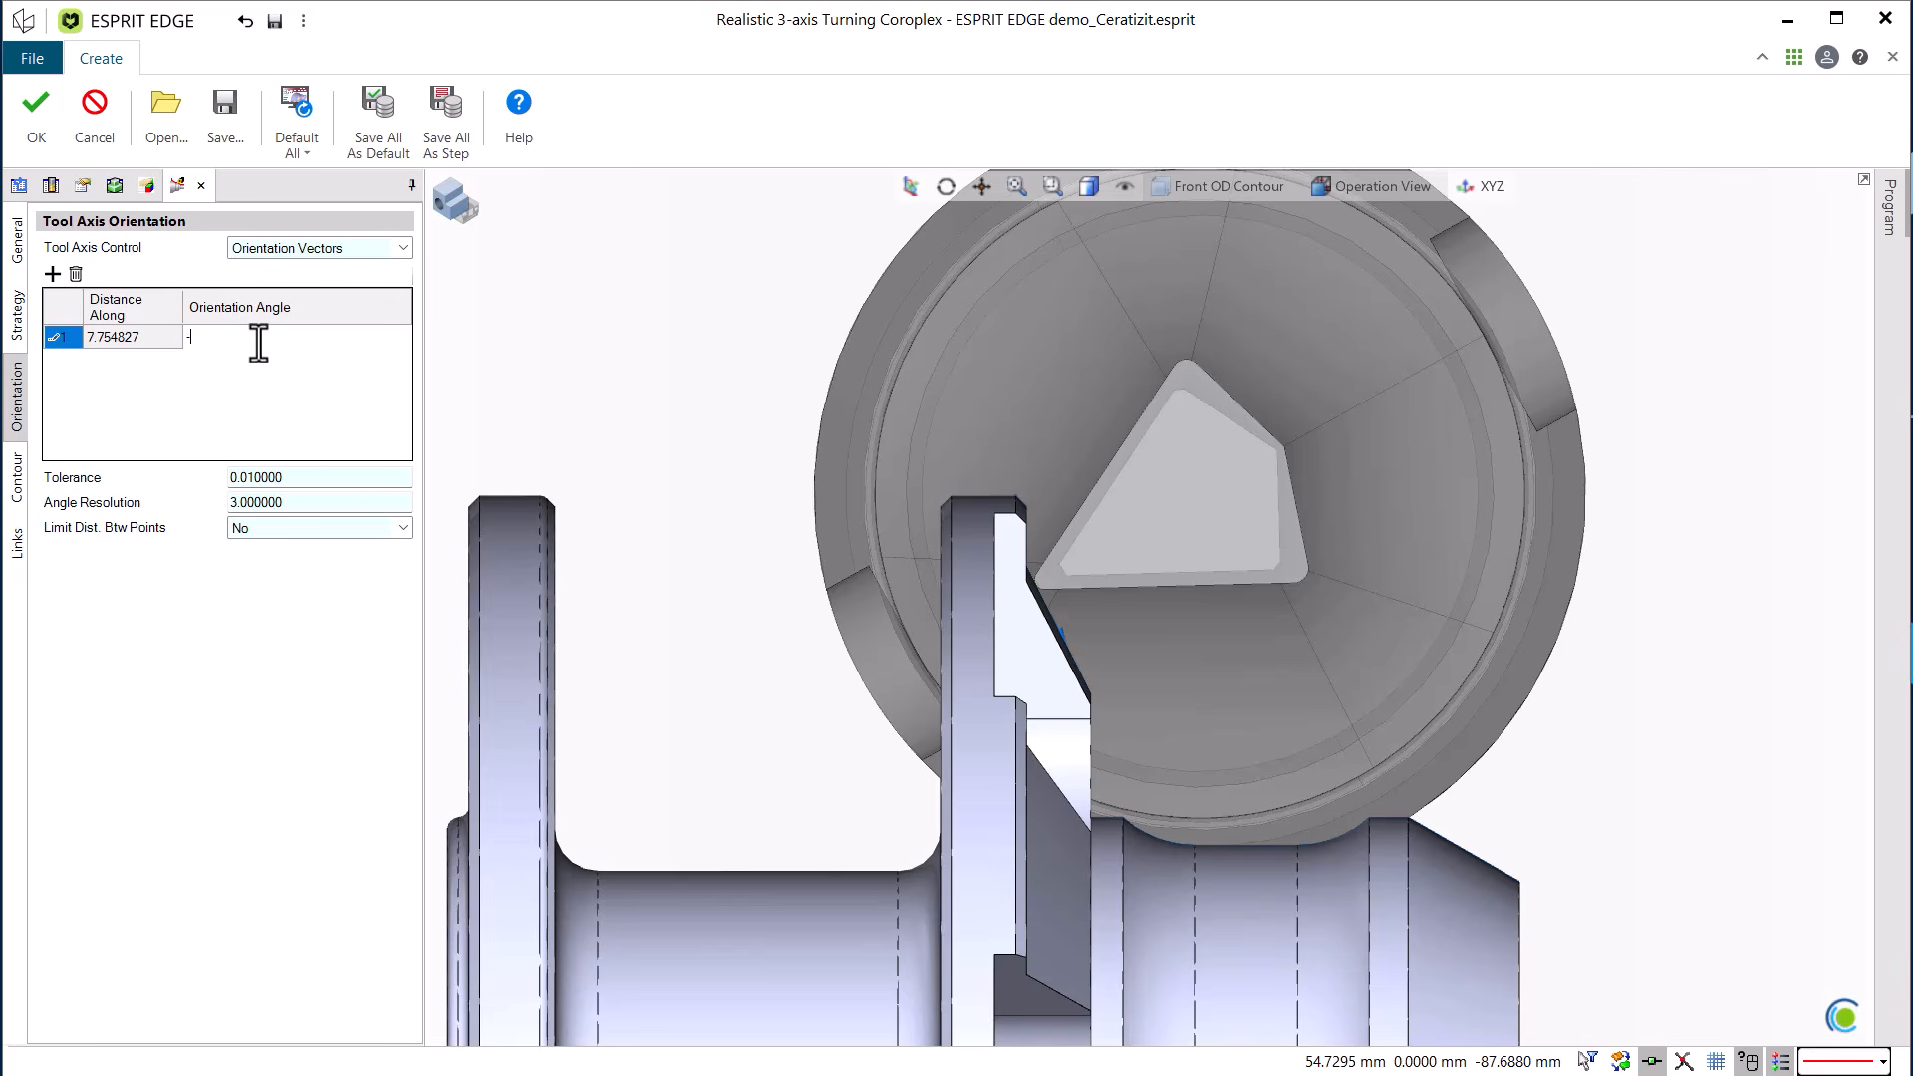
type("100")
key("Tab")
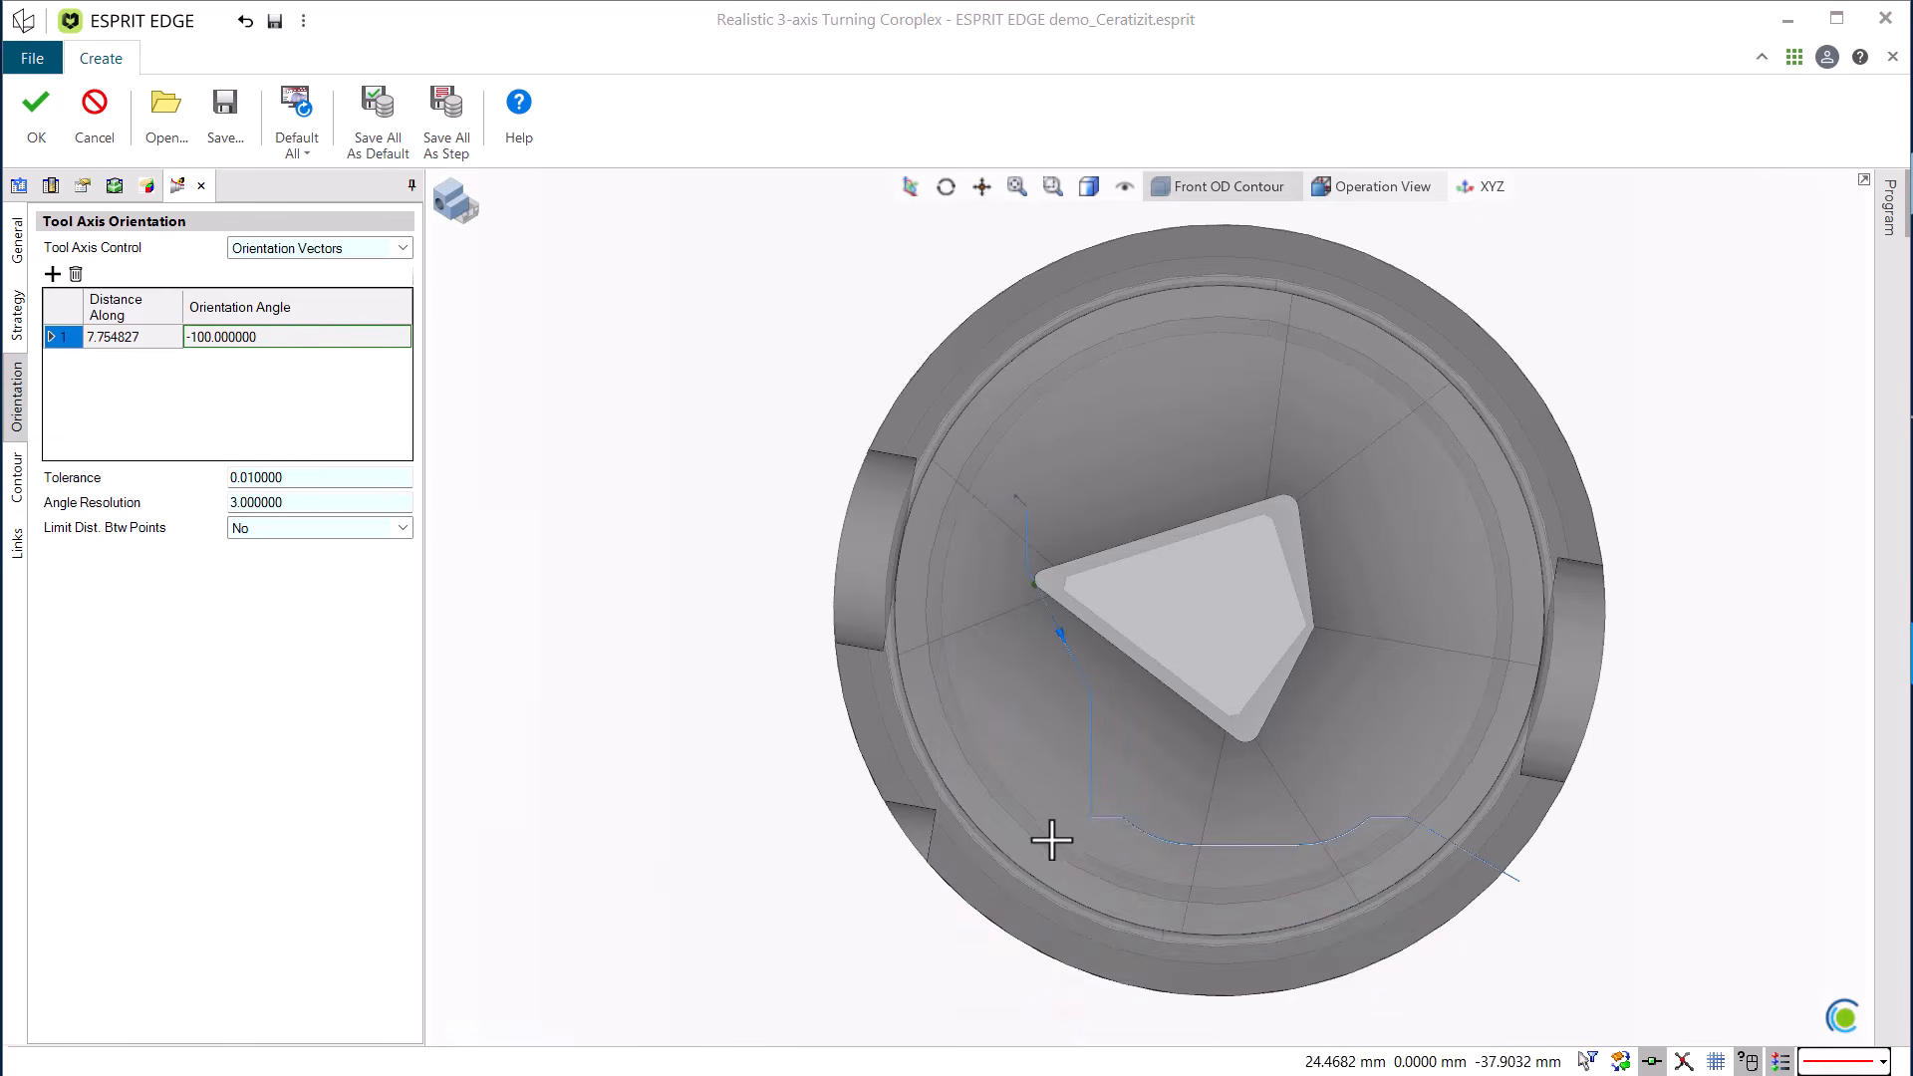
Add a second orientation point where the sloped segment meets the vertical flange face, with an orientation angle of -70.
left_click(974, 714)
scroll(997, 637, "up", 3)
left_click(54, 273)
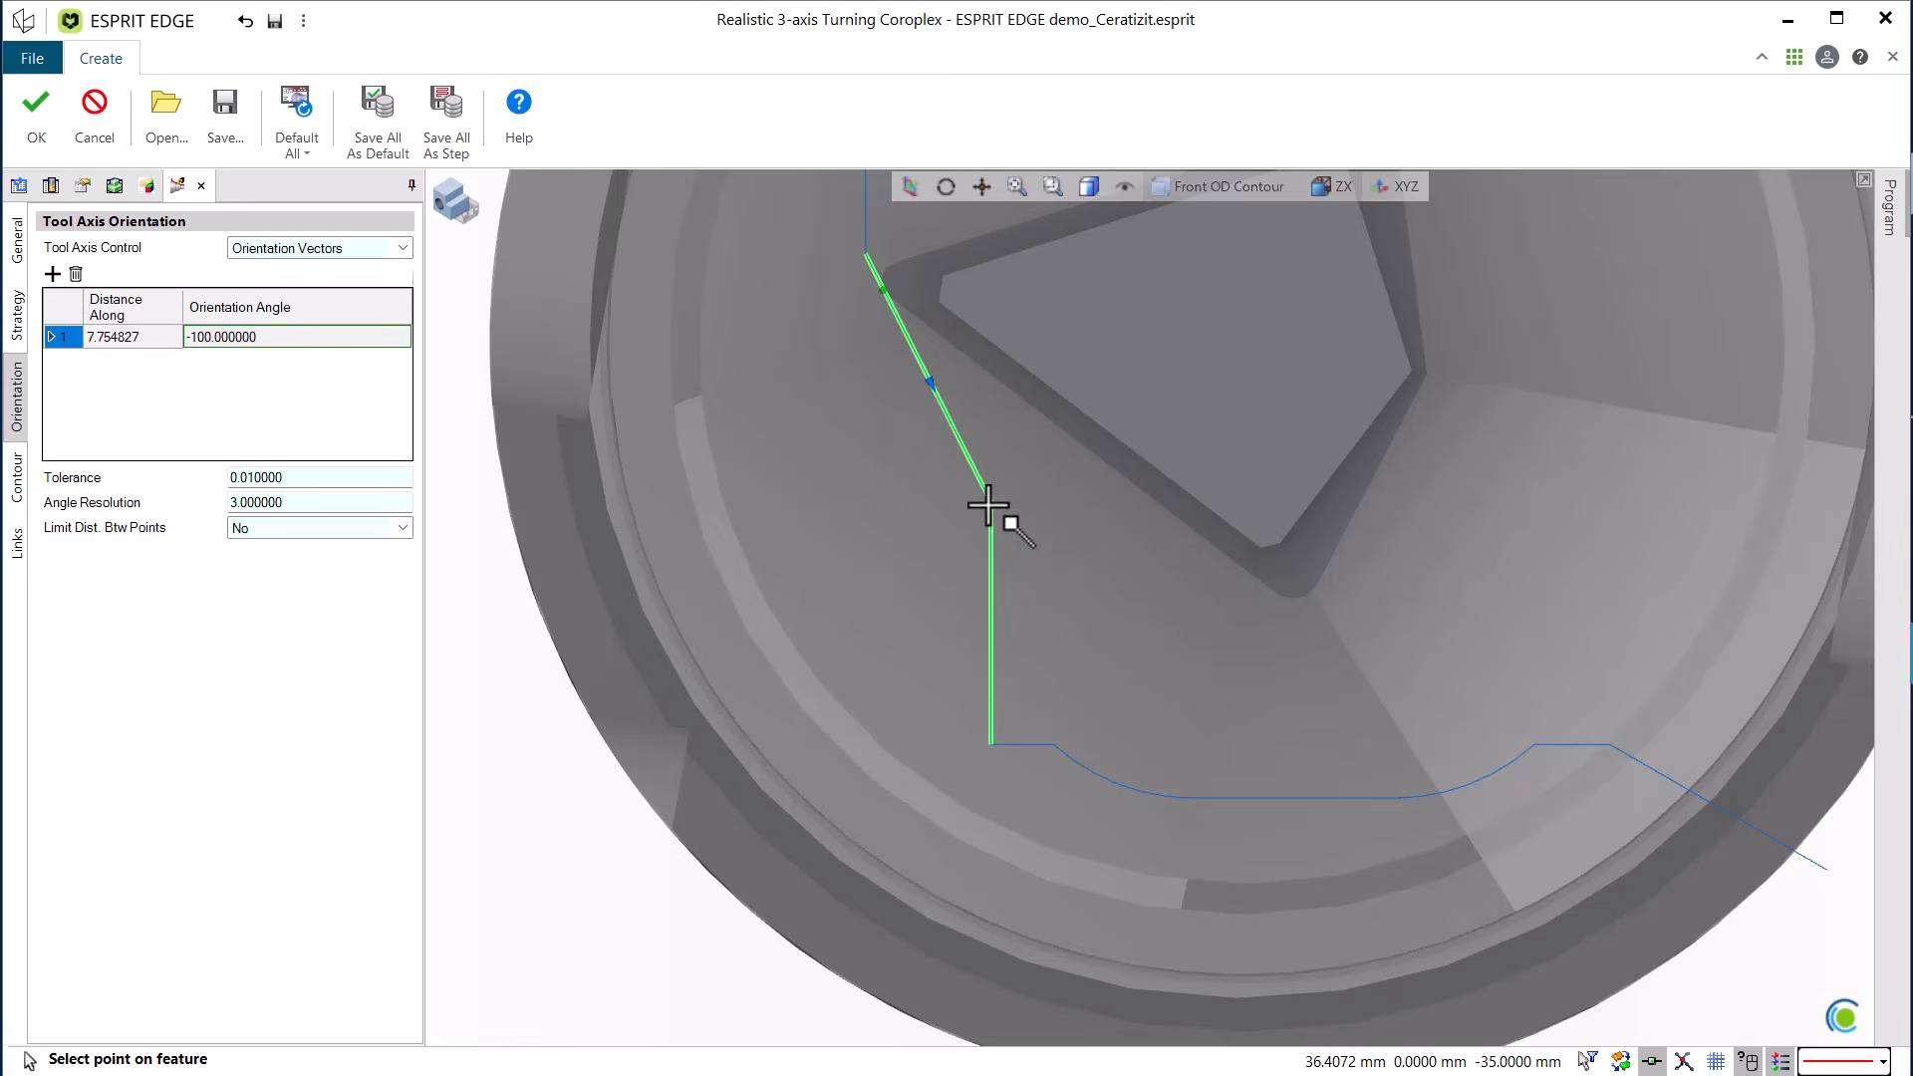
left_click(990, 504)
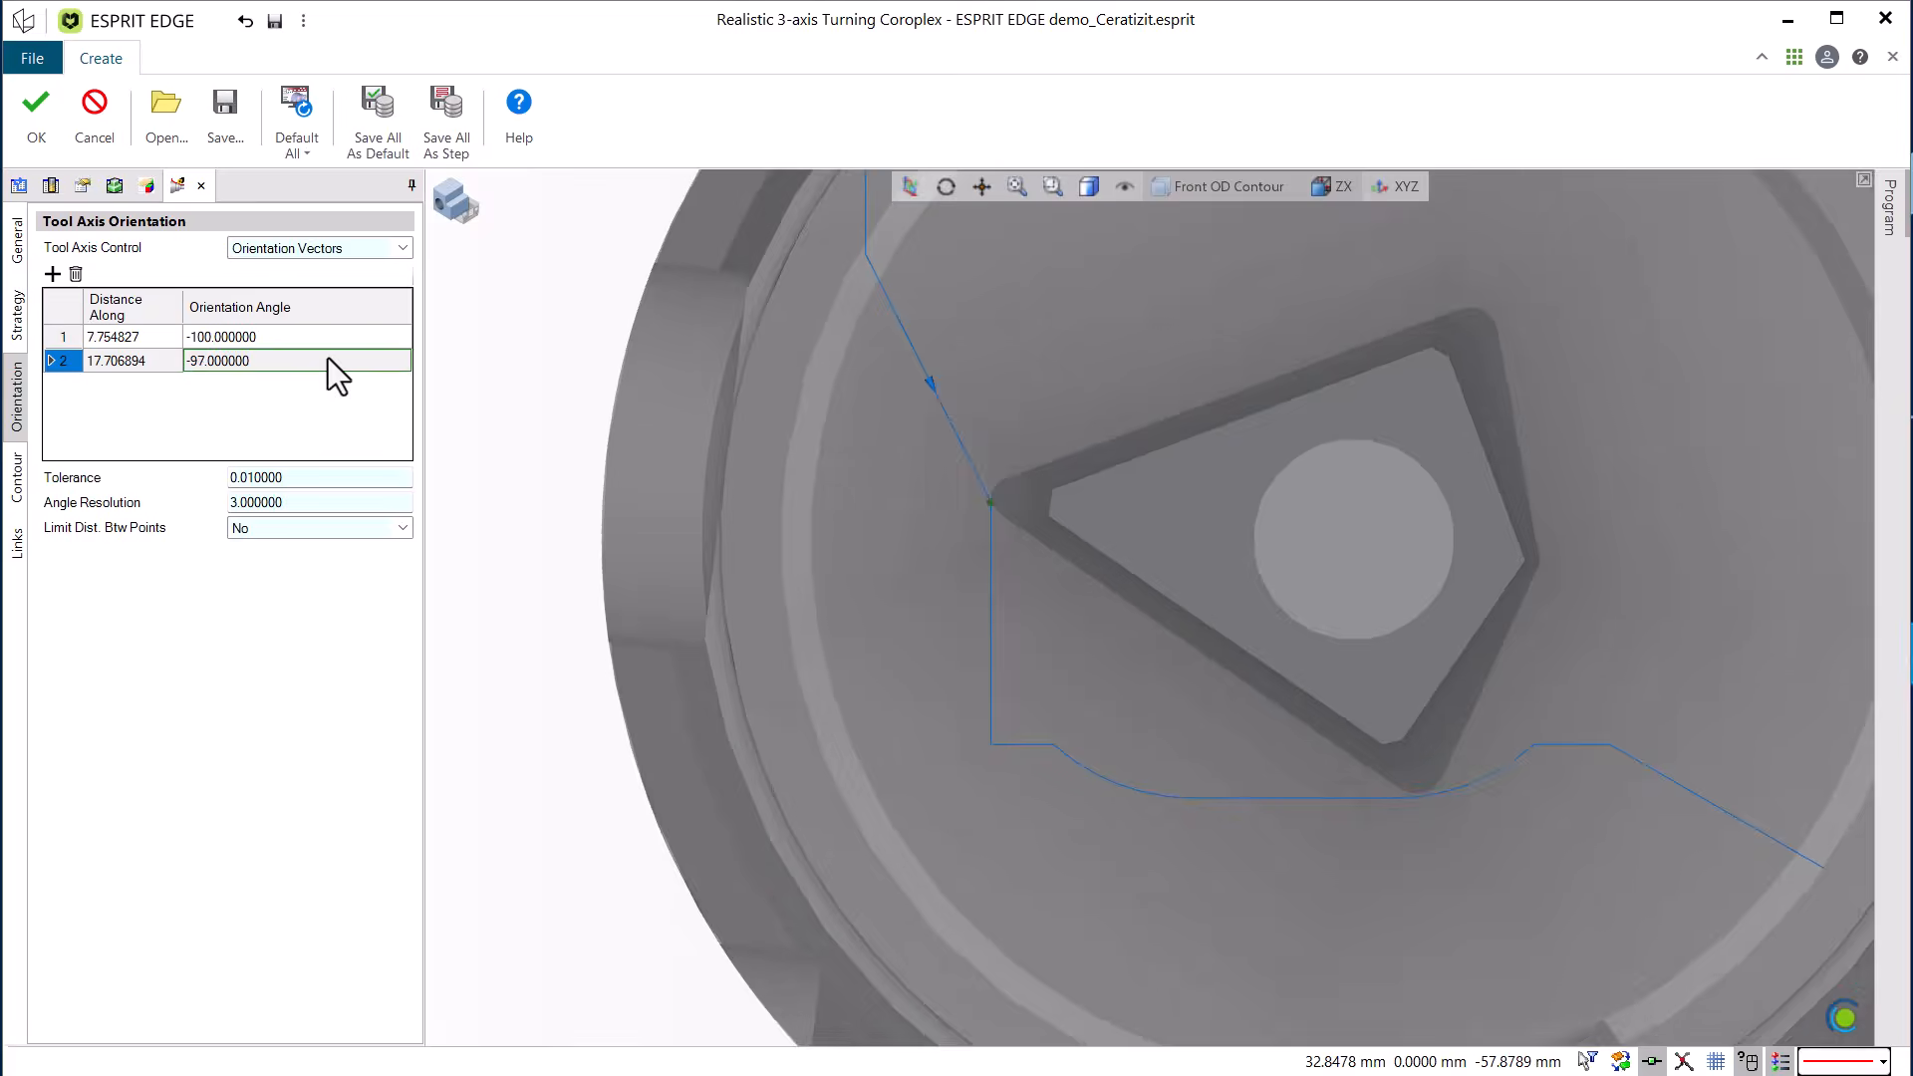
type("-70")
key("Tab")
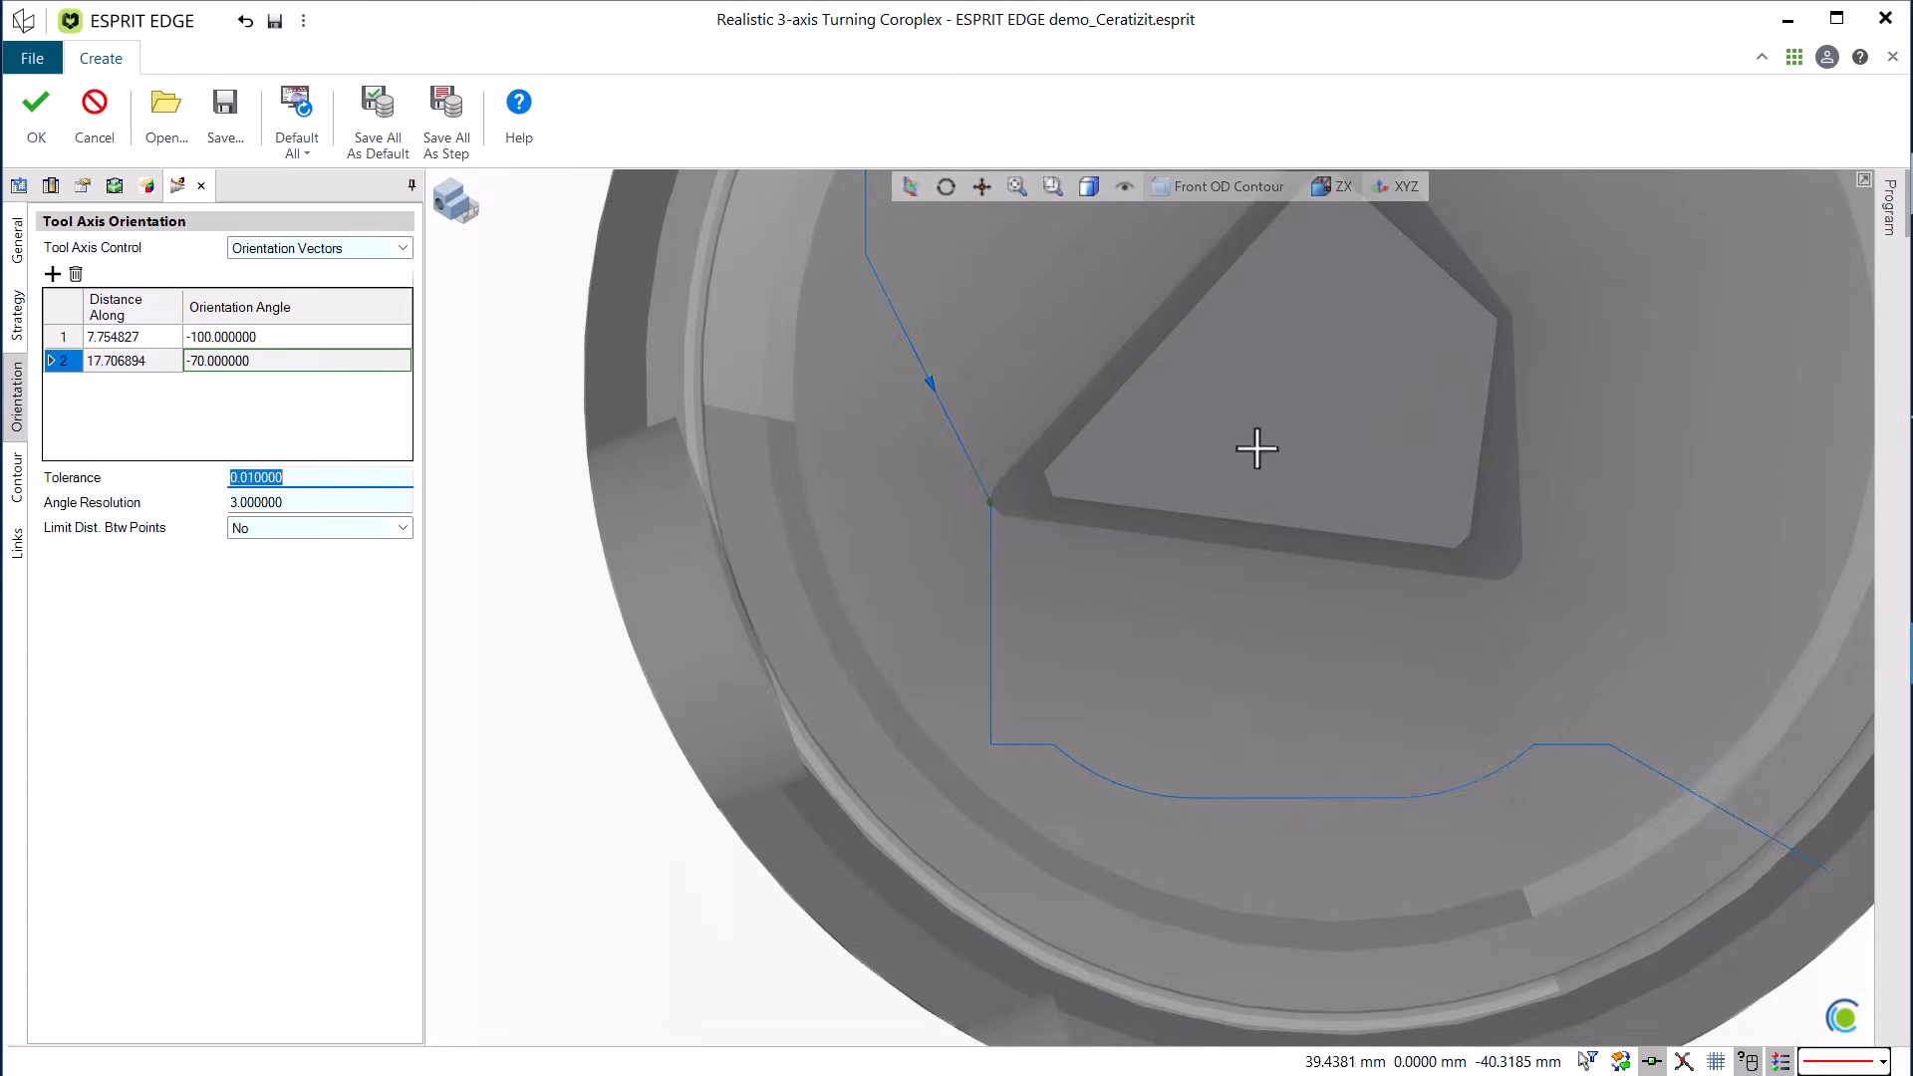
Add a third orientation point on the short horizontal segment below the flange face, about 29.18 along, with an orientation angle of -45.
scroll(1592, 688, "down", 5)
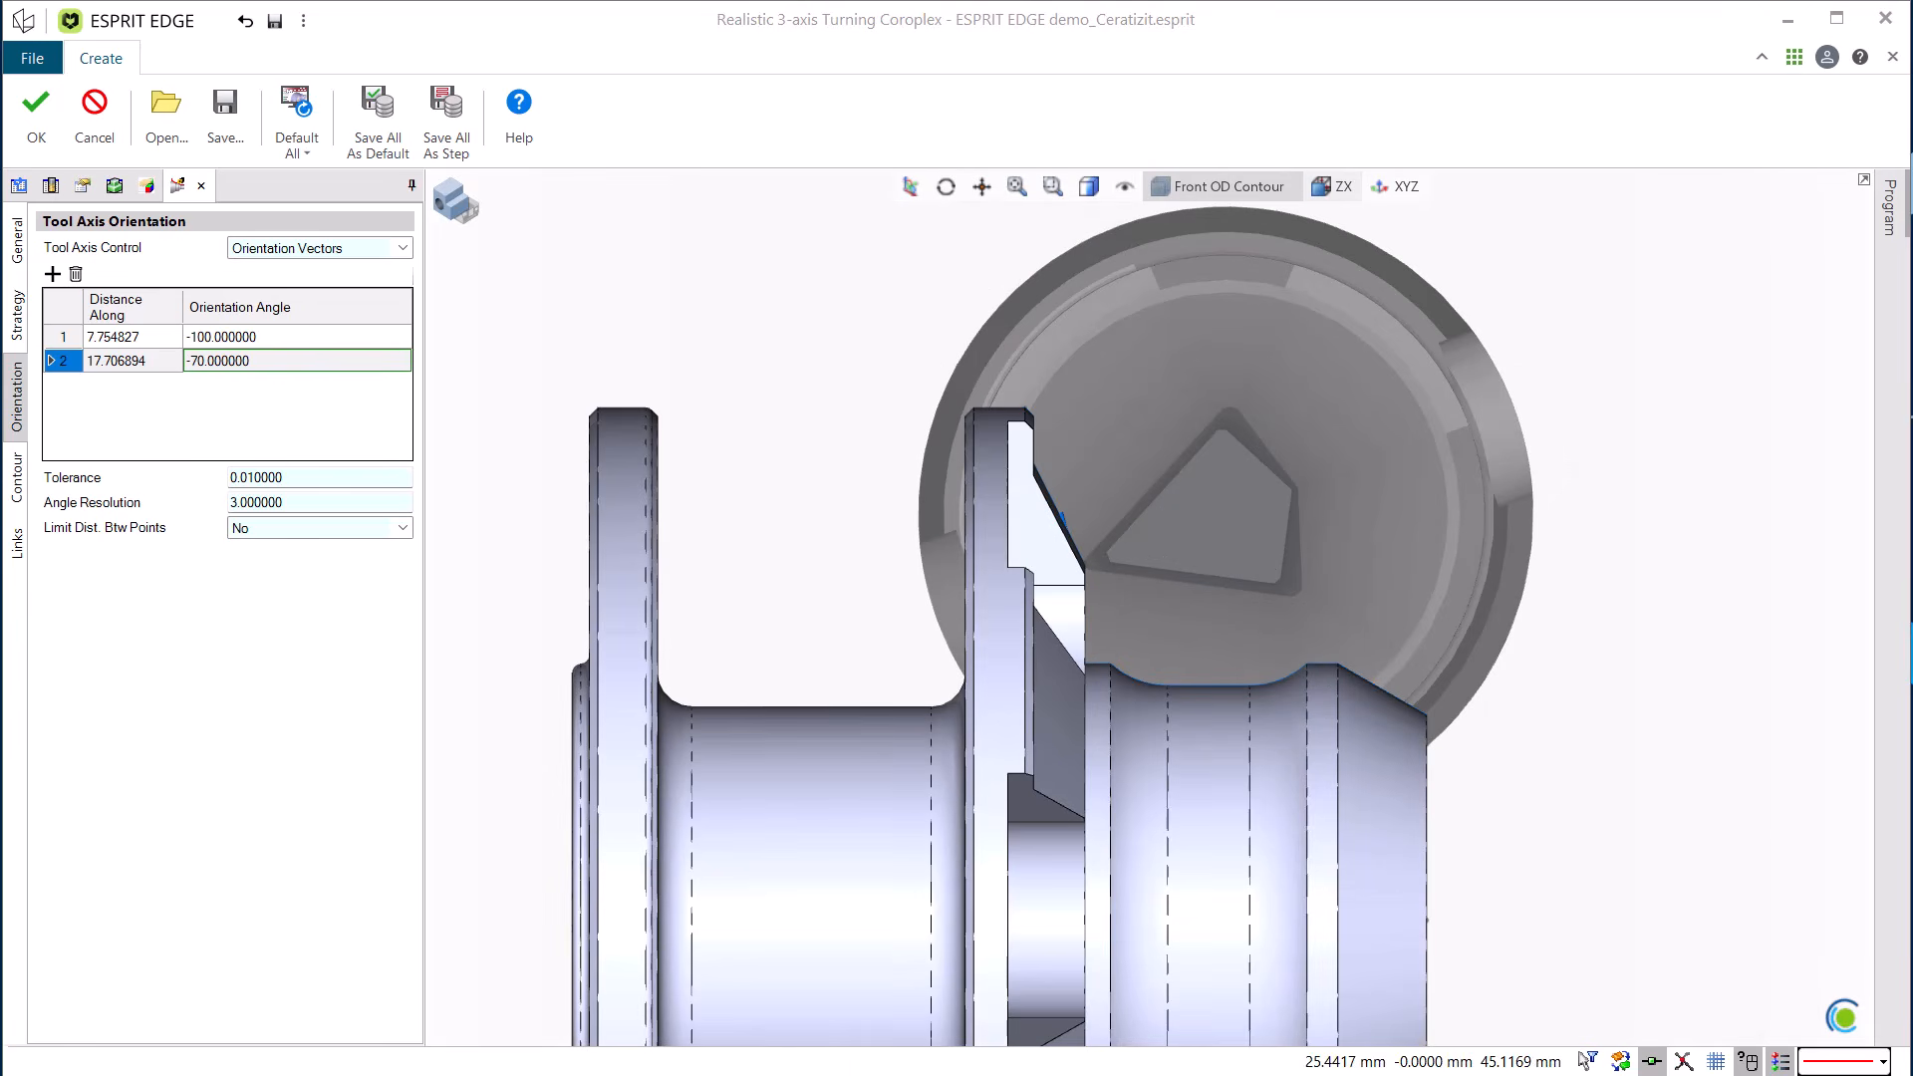
left_click(54, 274)
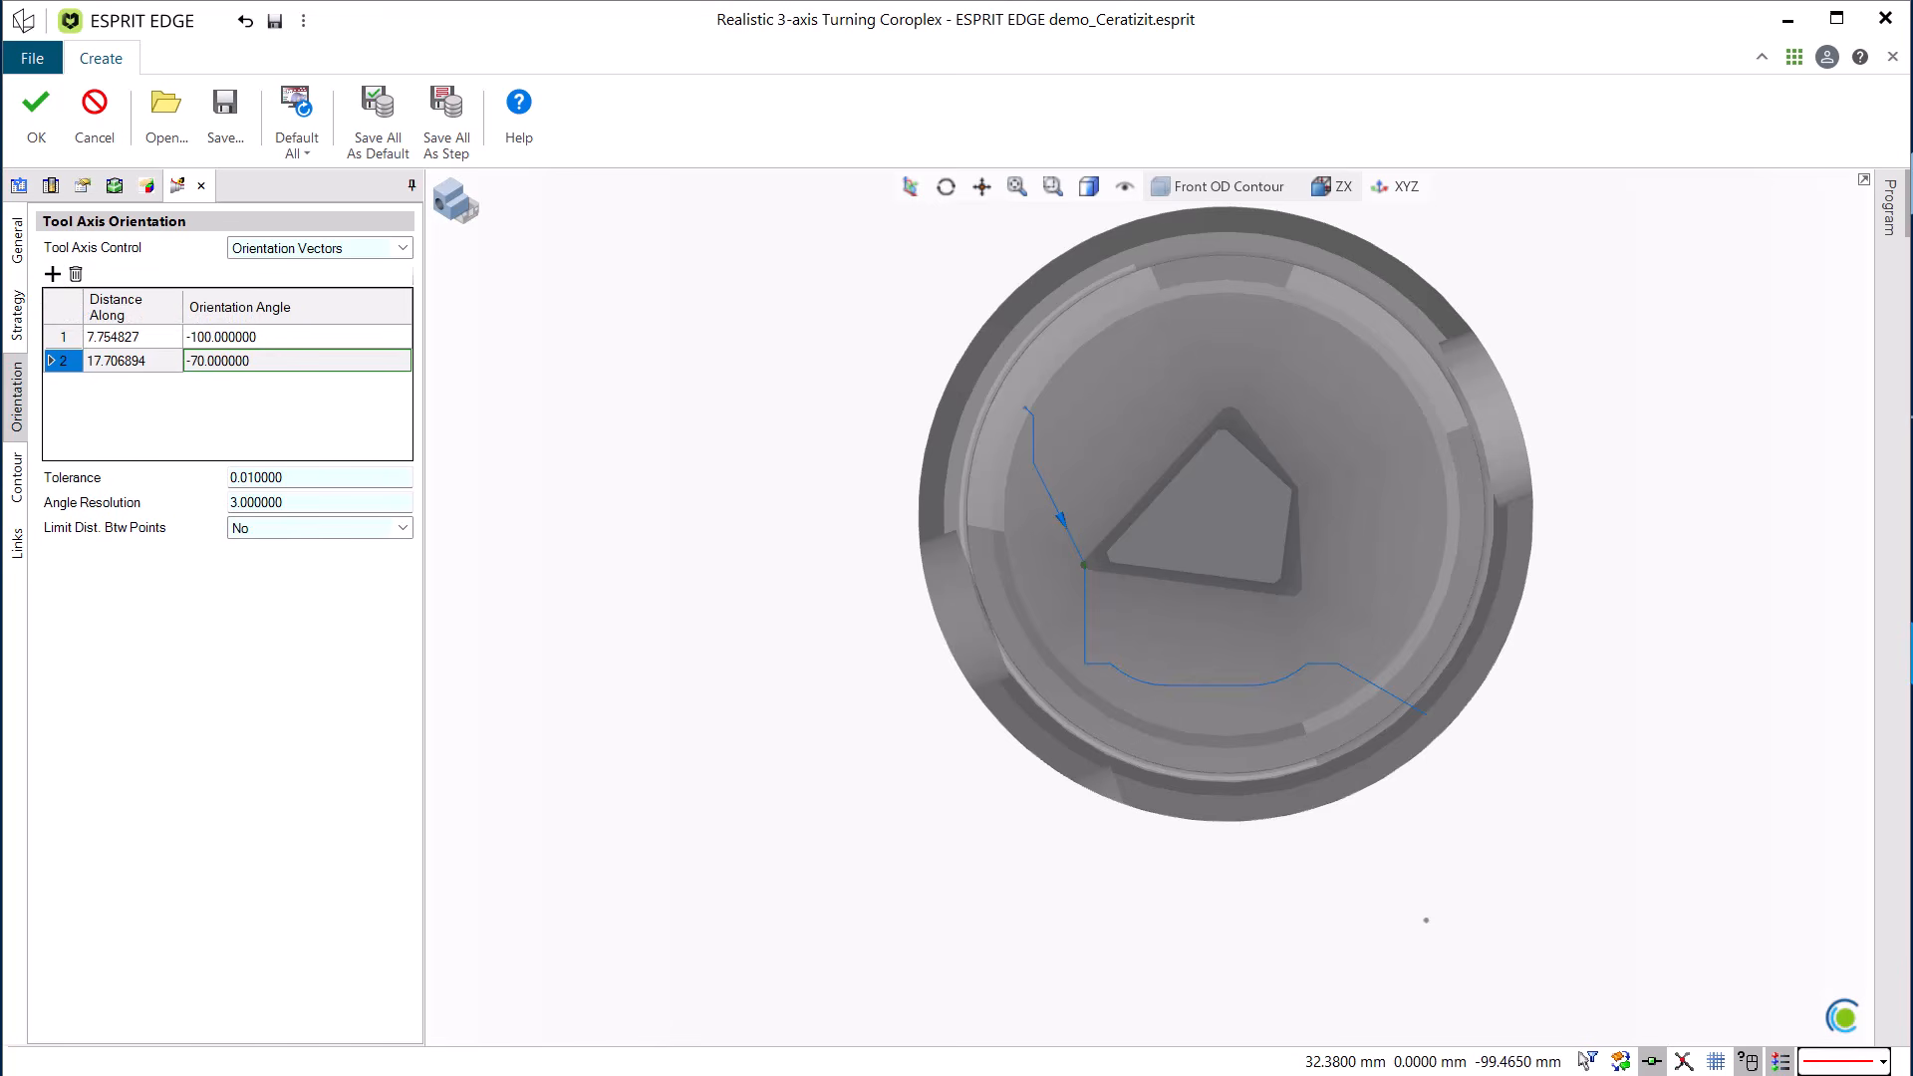
scroll(1087, 647, "up", 4)
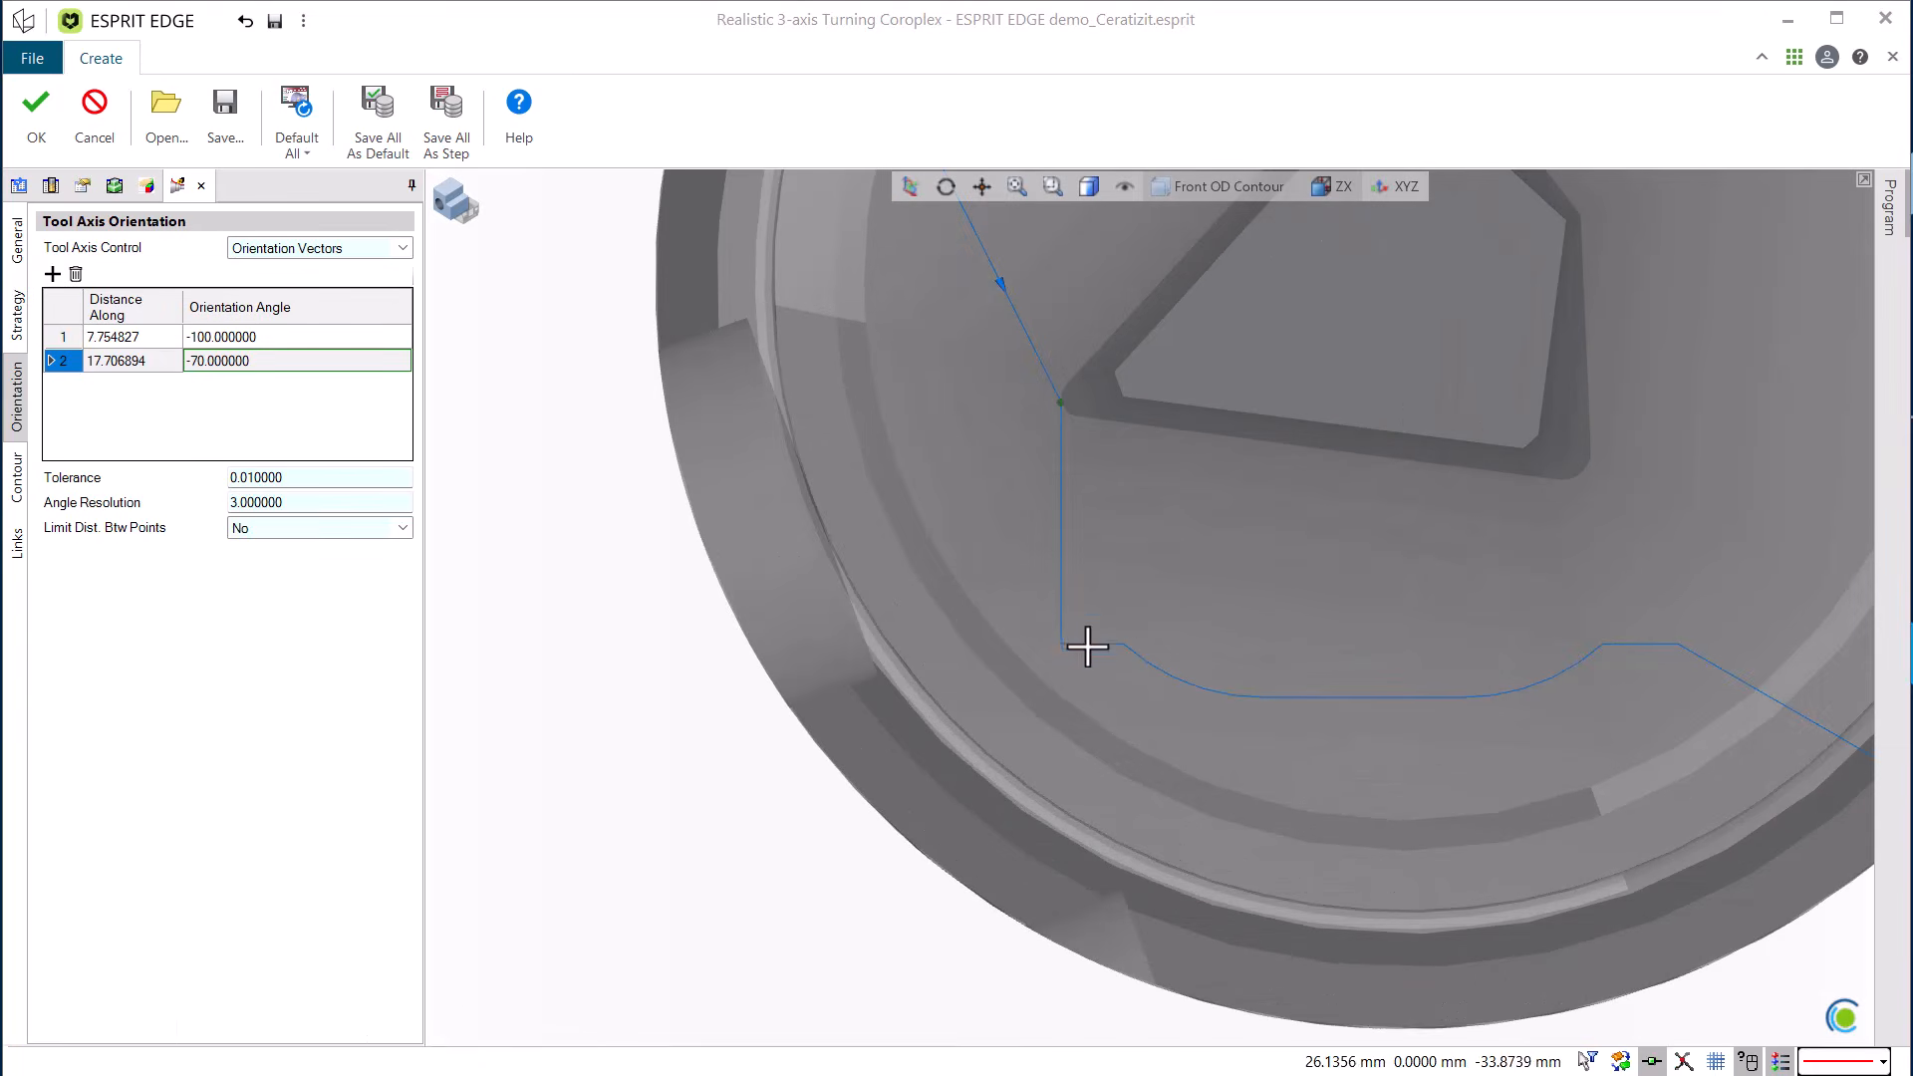
left_click(54, 274)
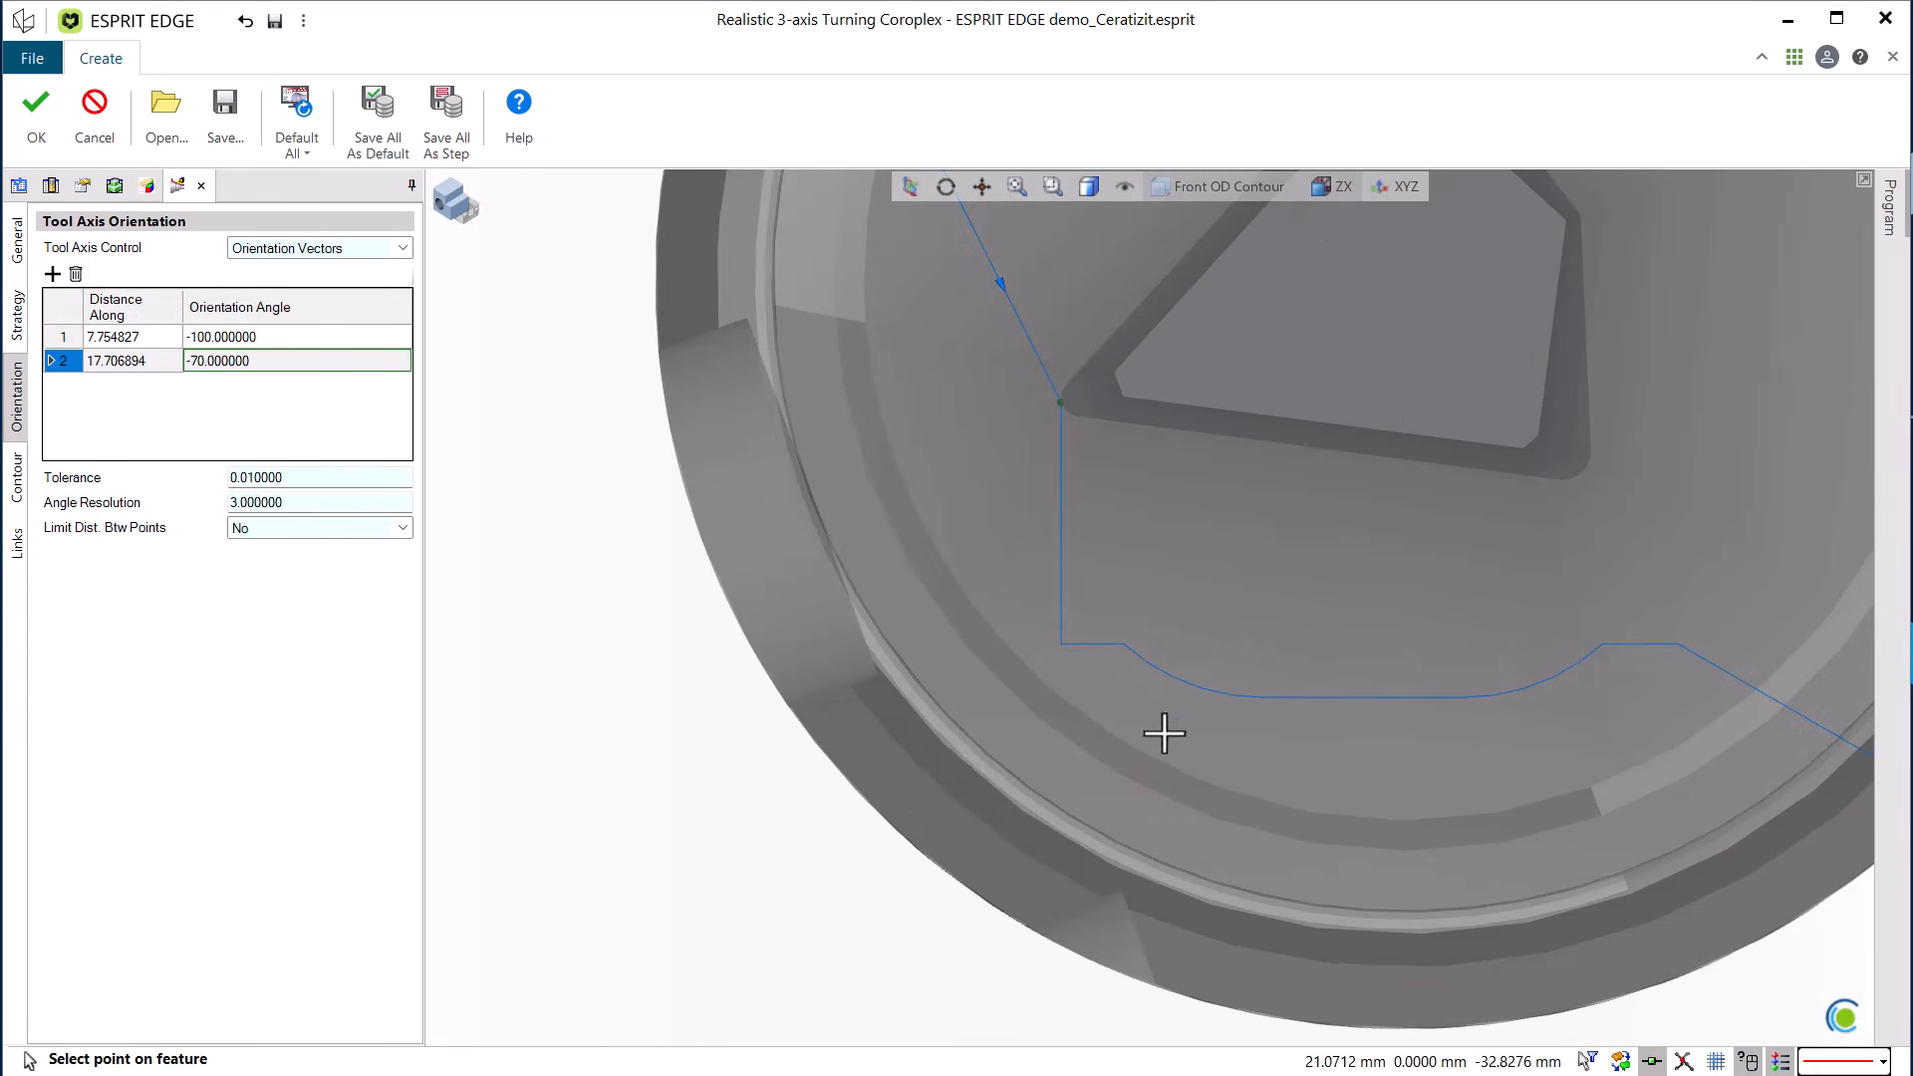
scroll(1083, 635, "down", 1)
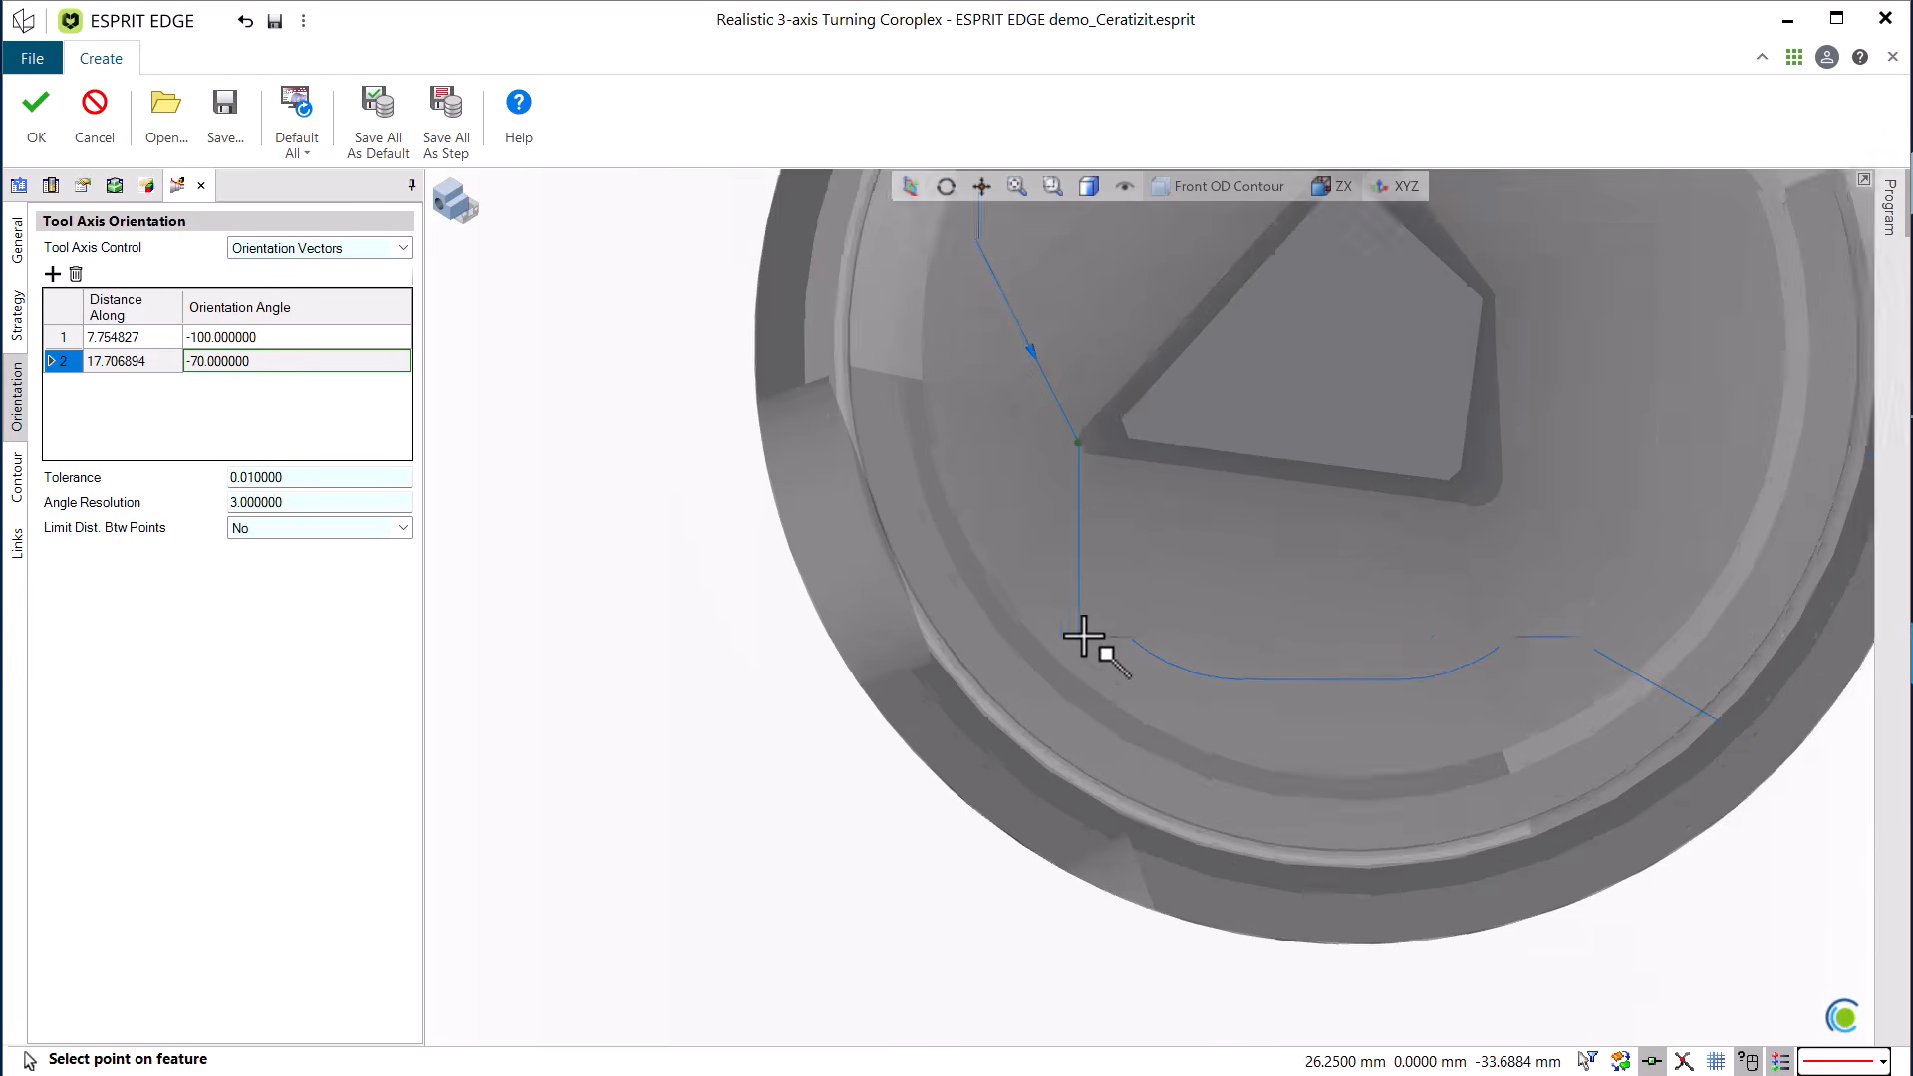
scroll(1083, 635, "down", 2)
left_click(1111, 629)
scroll(1110, 630, "down", 1)
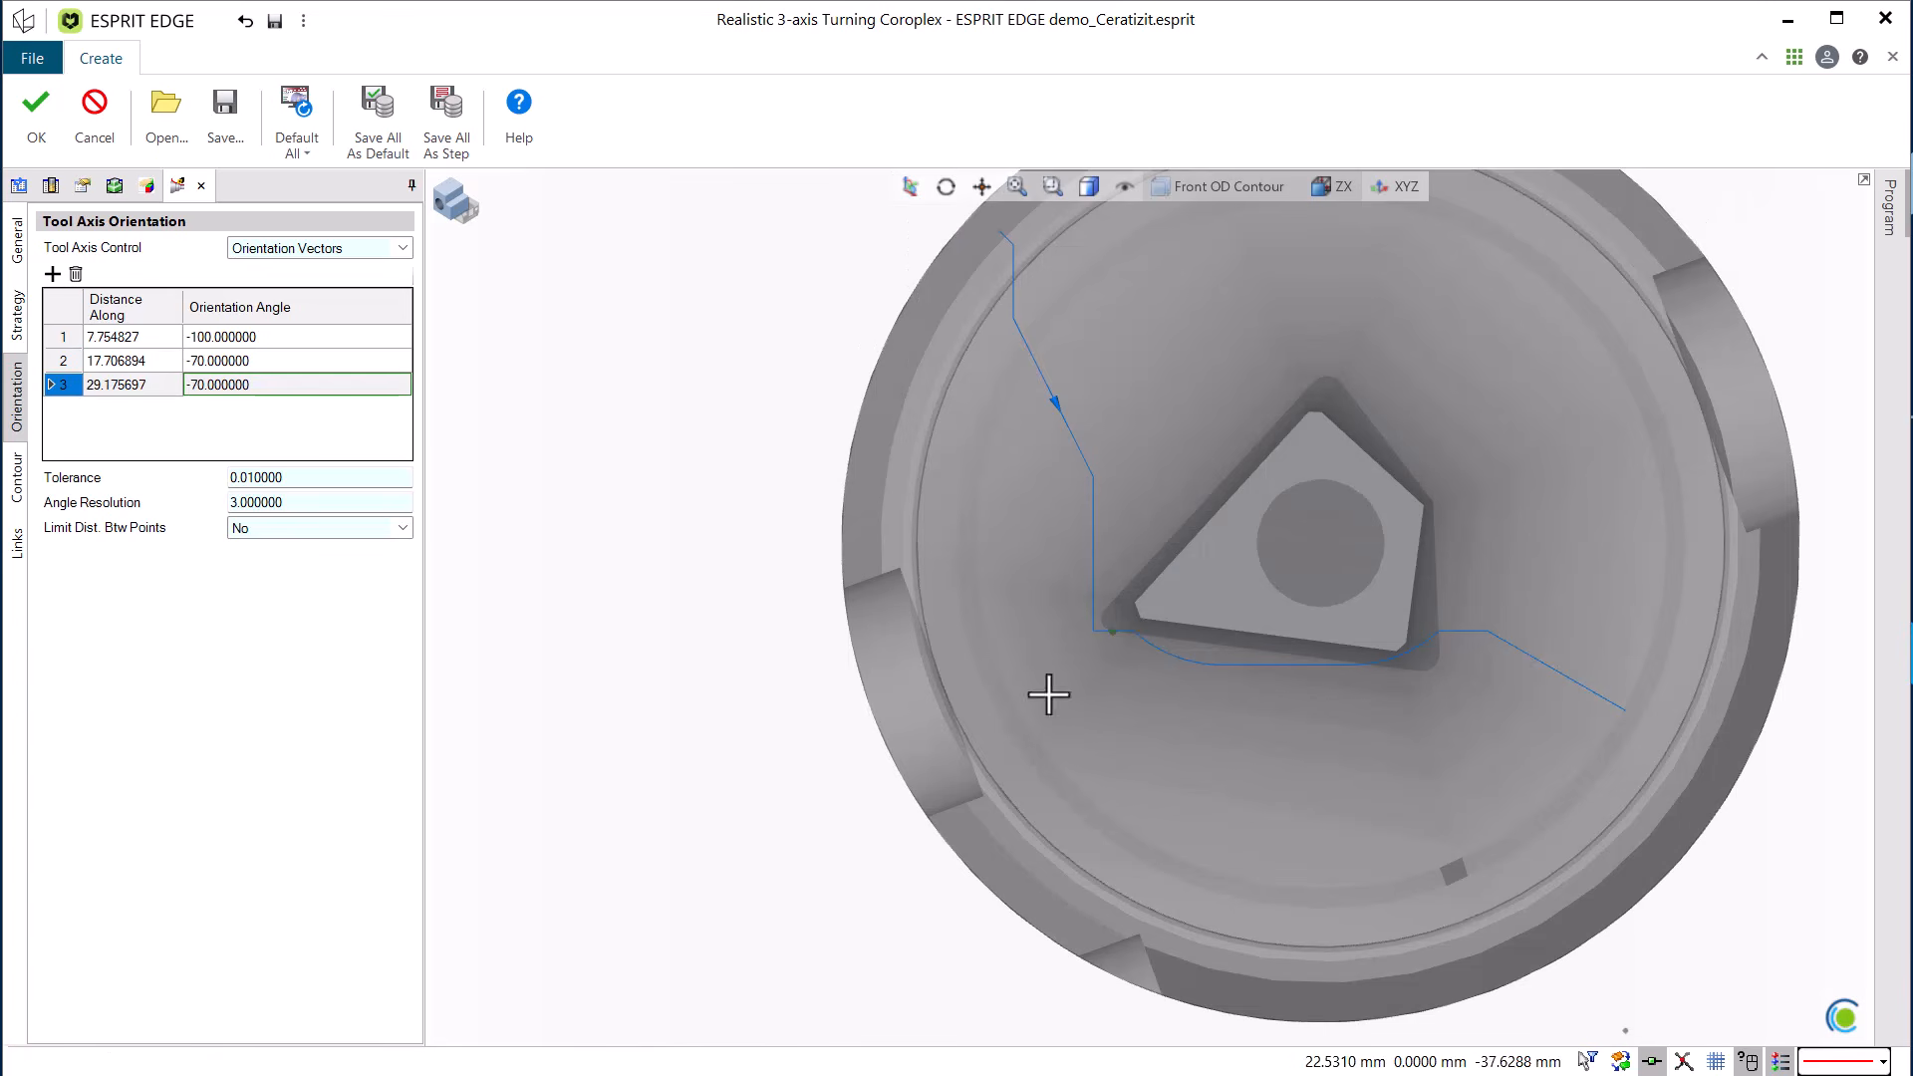
left_click(269, 386)
type("-45")
key("Tab")
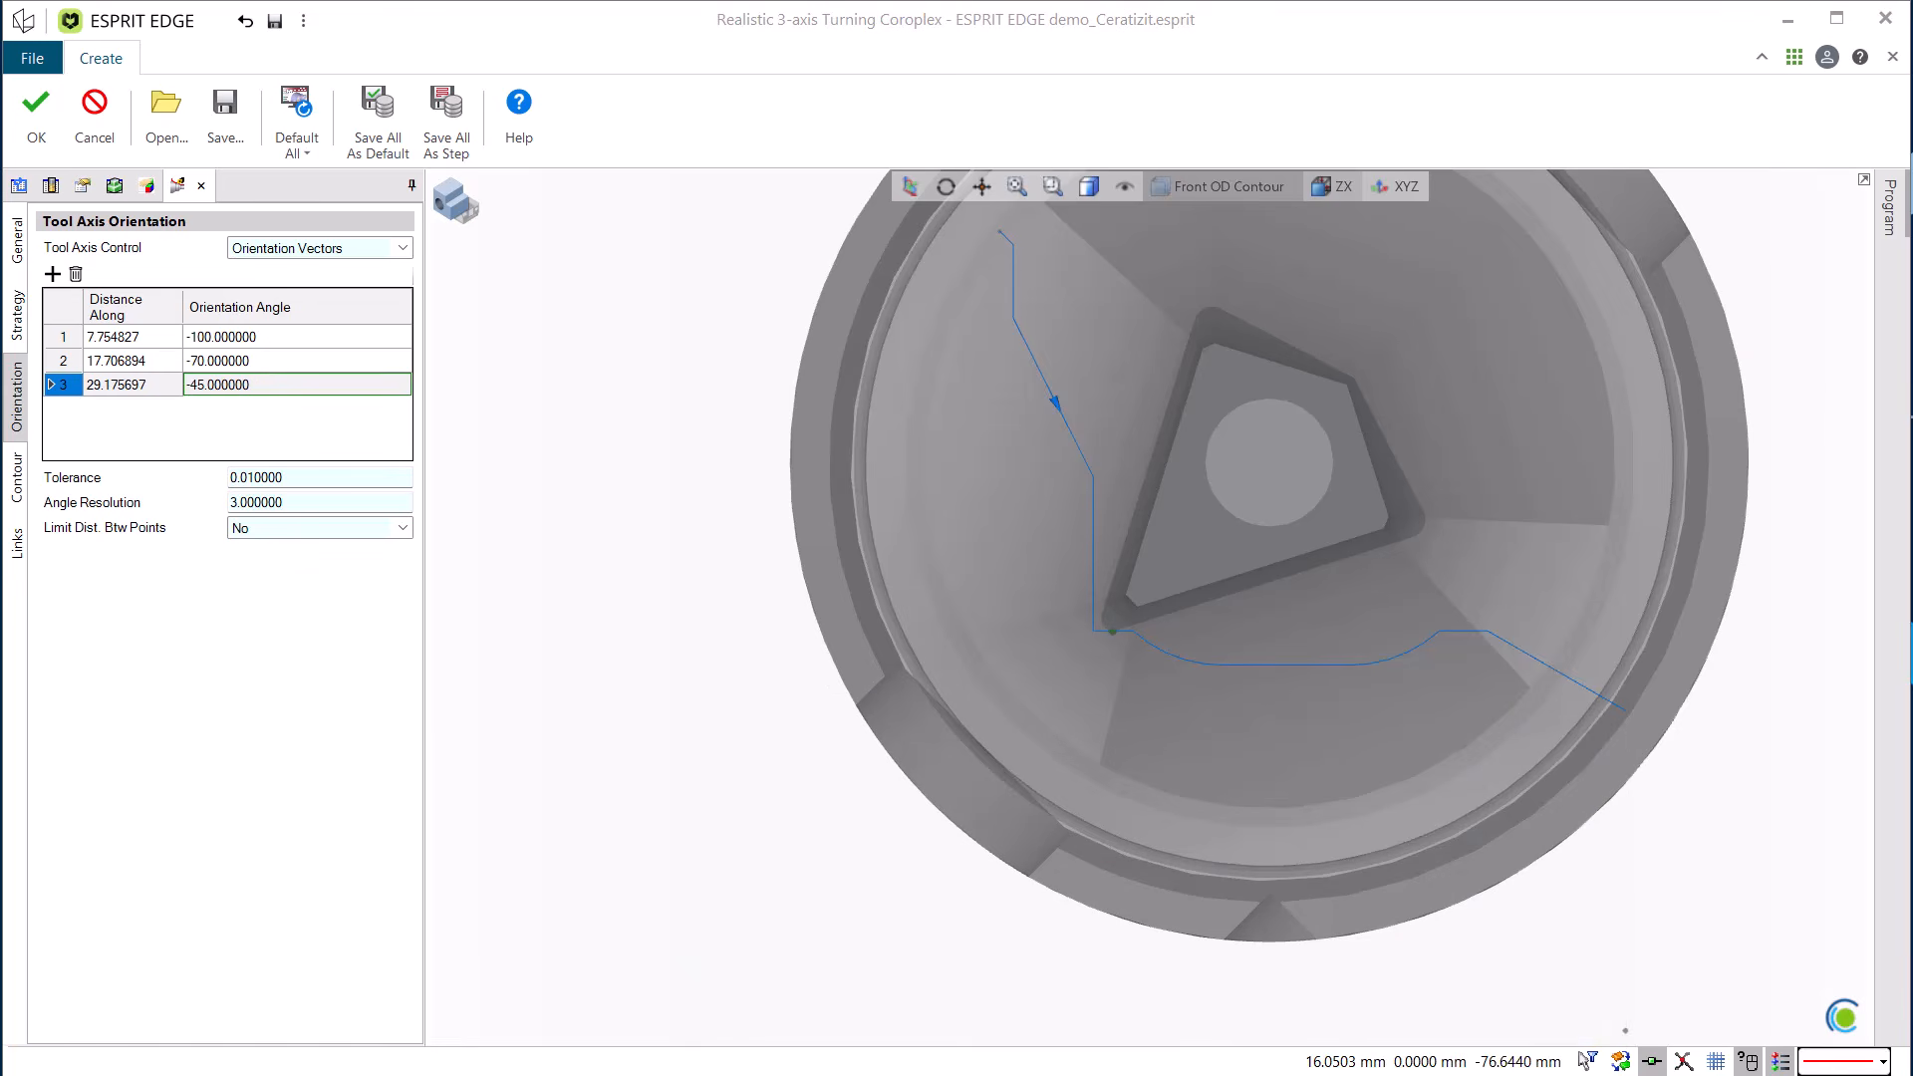
Add a fourth orientation point at the start of the groove's flat floor, about 36.9 along, with an orientation angle of -17.
left_click(53, 274)
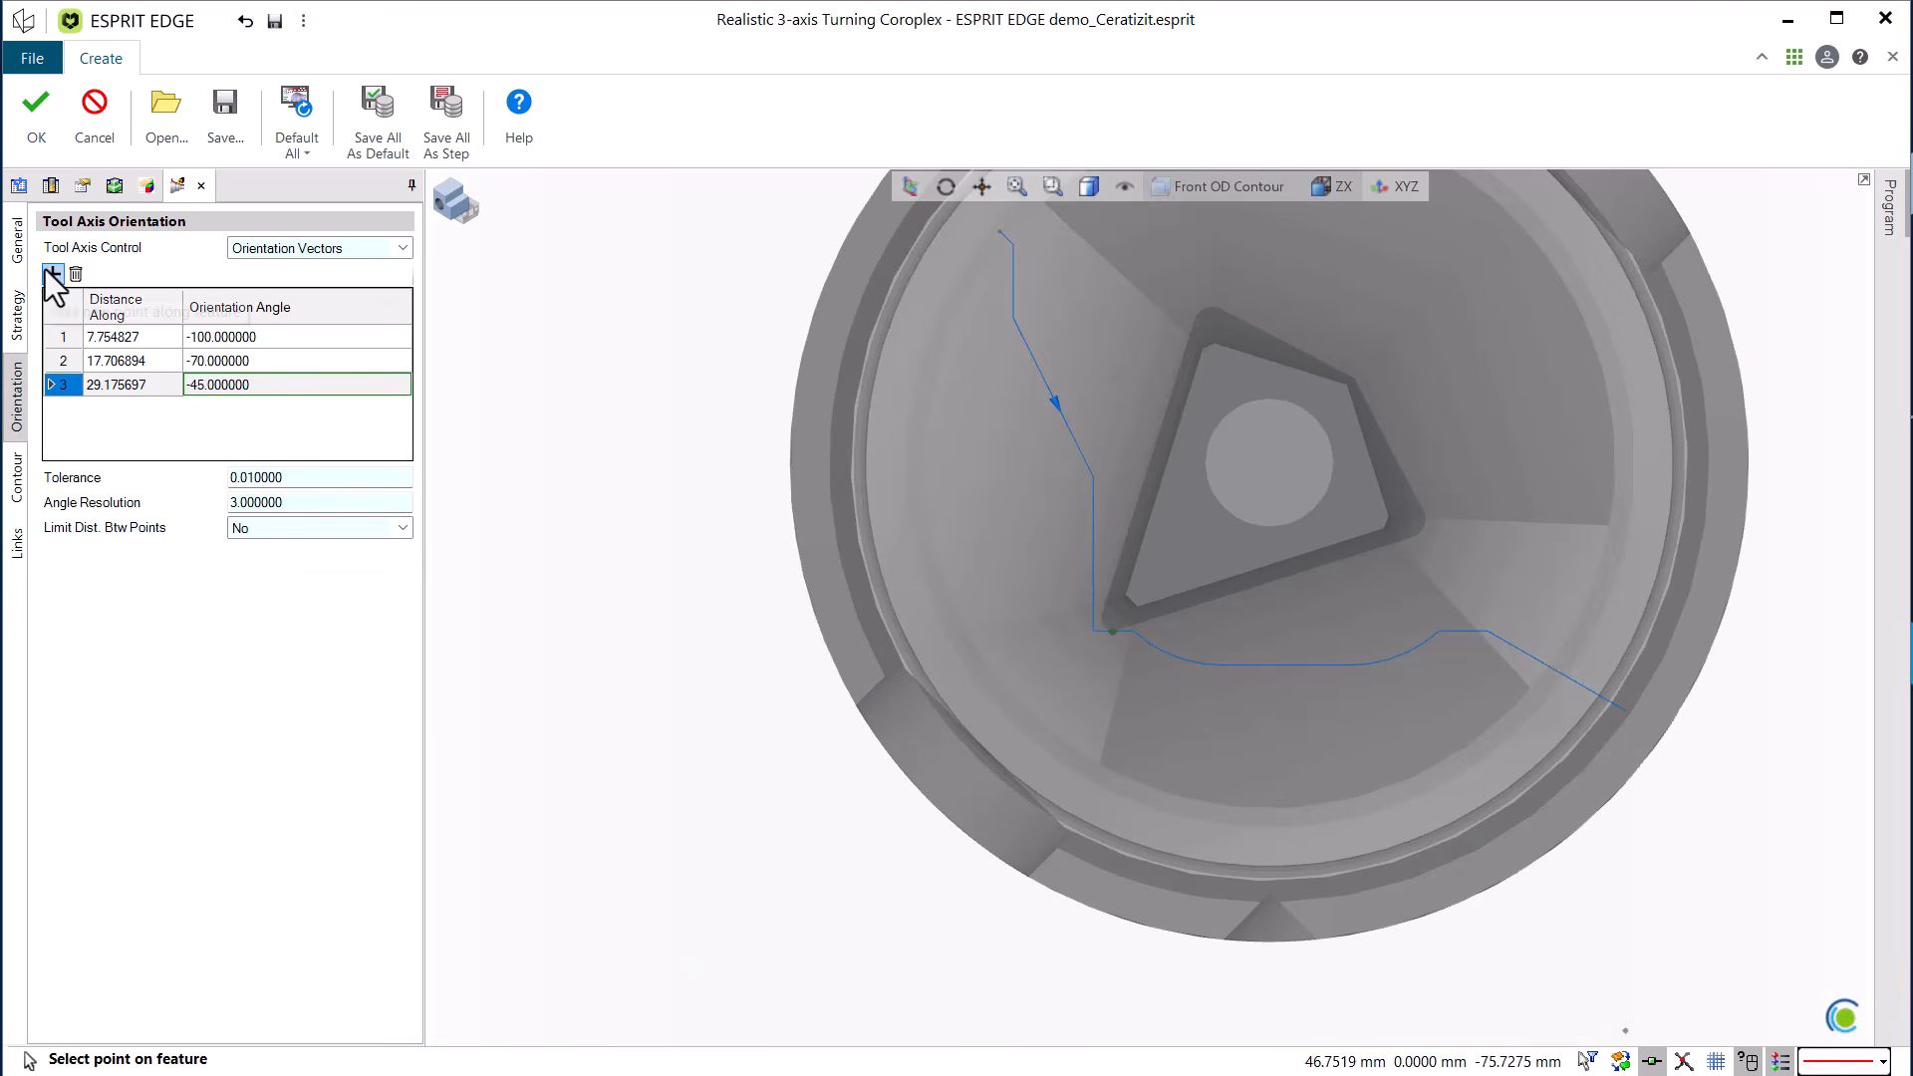
left_click(1222, 662)
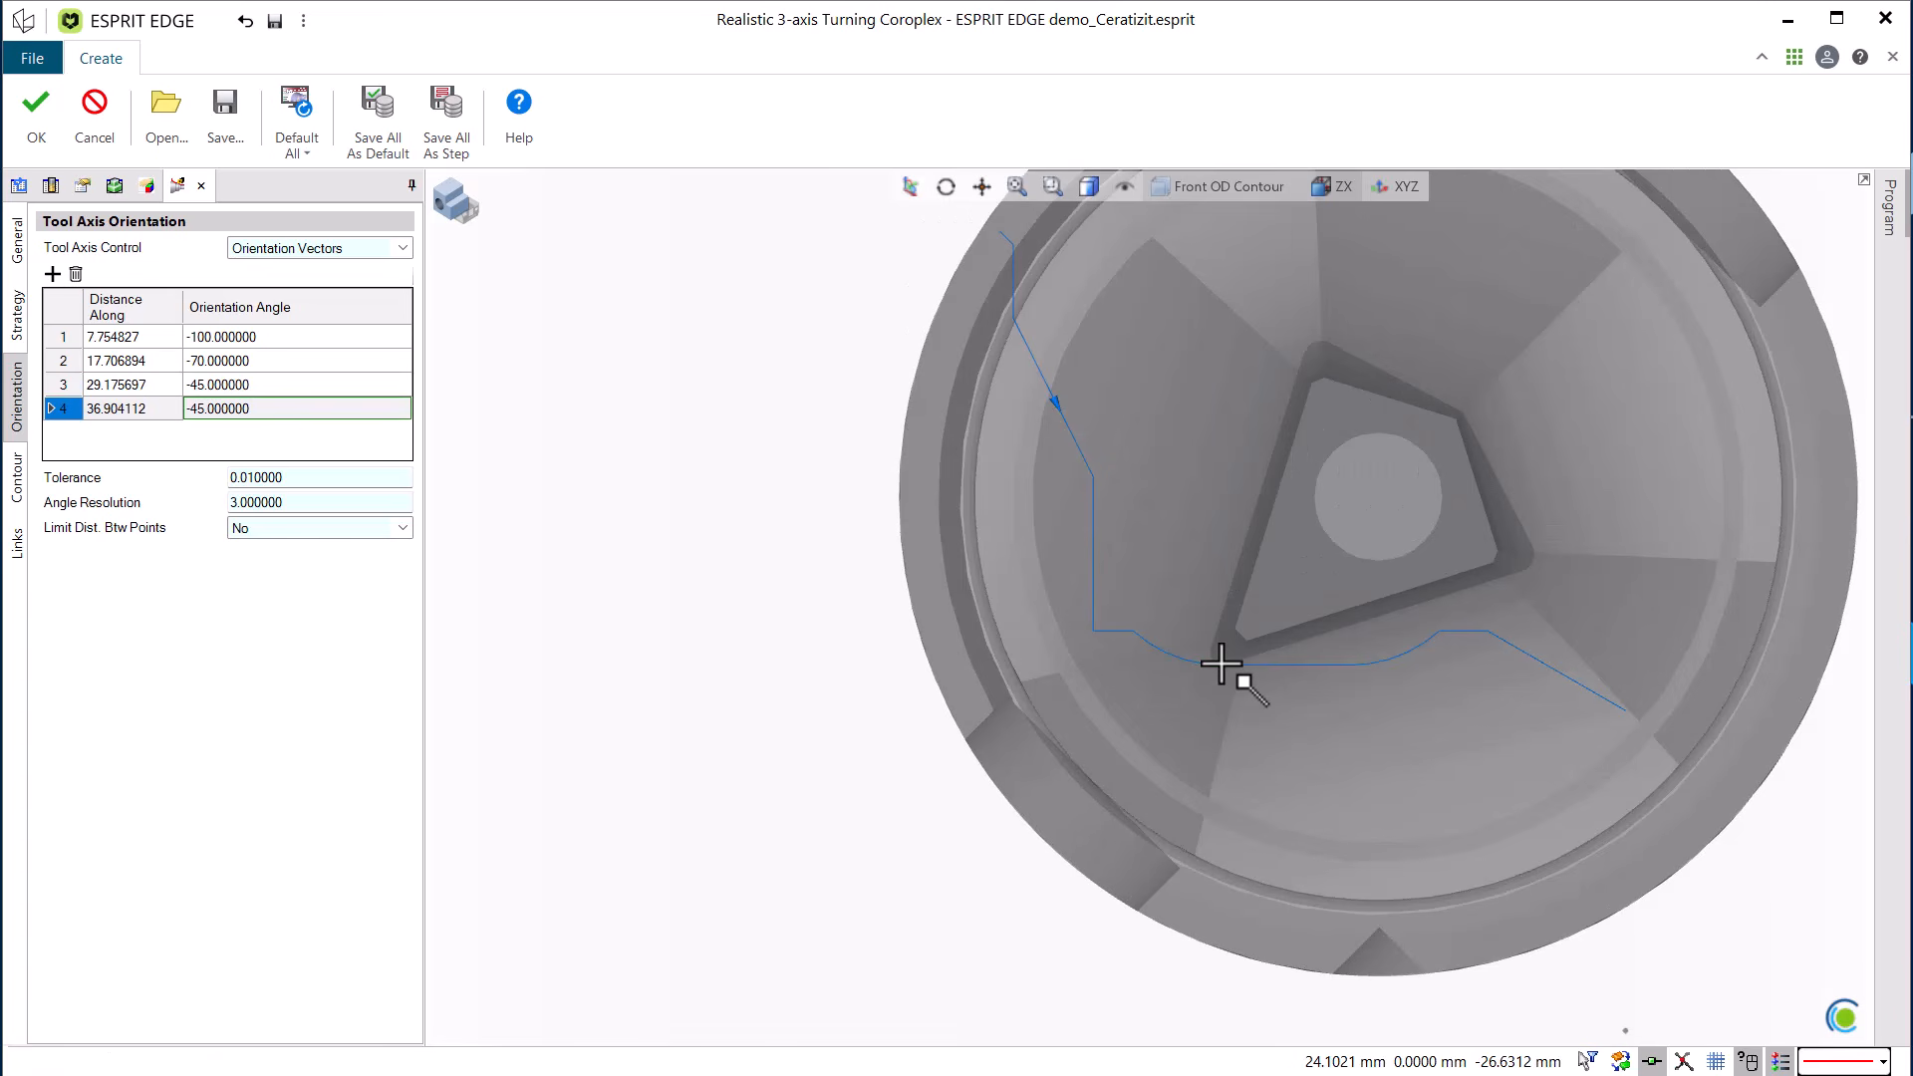
left_click(266, 417)
type("-17")
key("Tab")
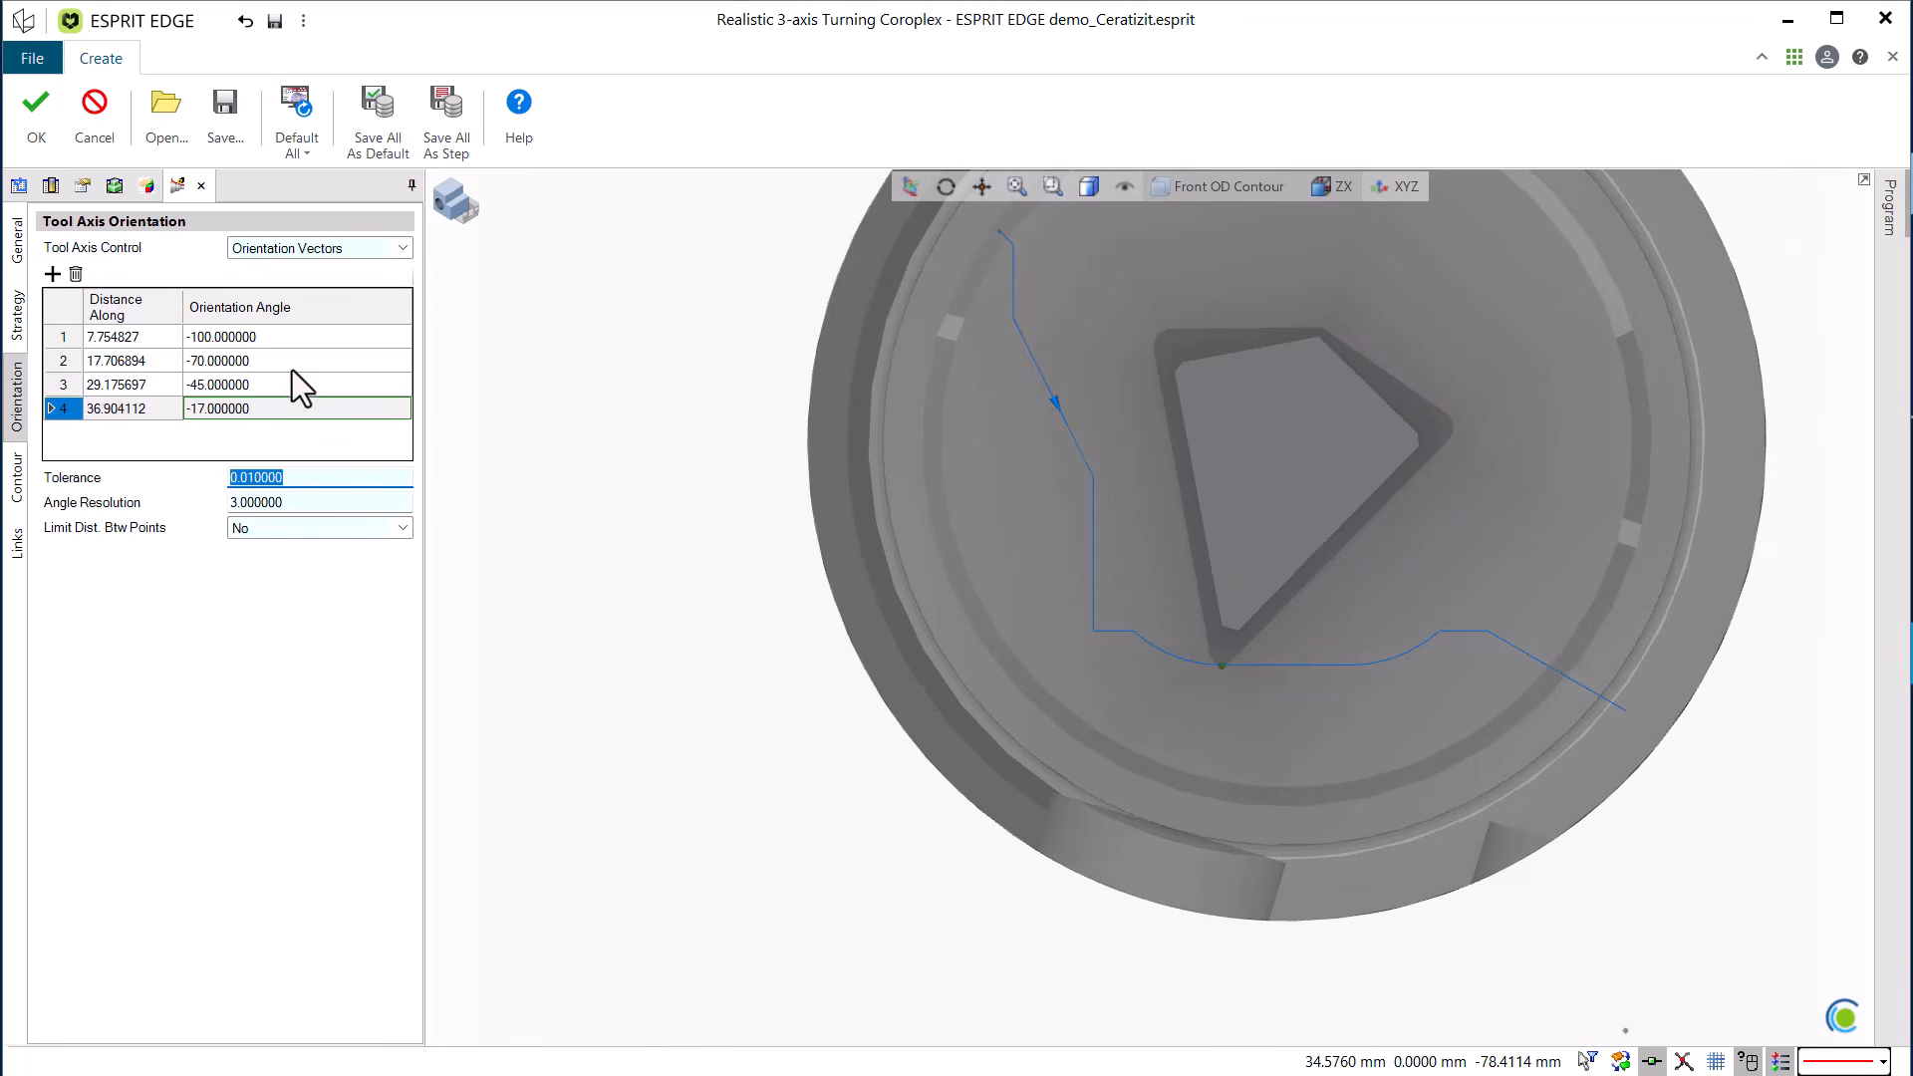
Add orientation points at both ends of the short flat past the groove: -17 at about 51.73 along and -75 at about 54.89 along.
left_click(52, 275)
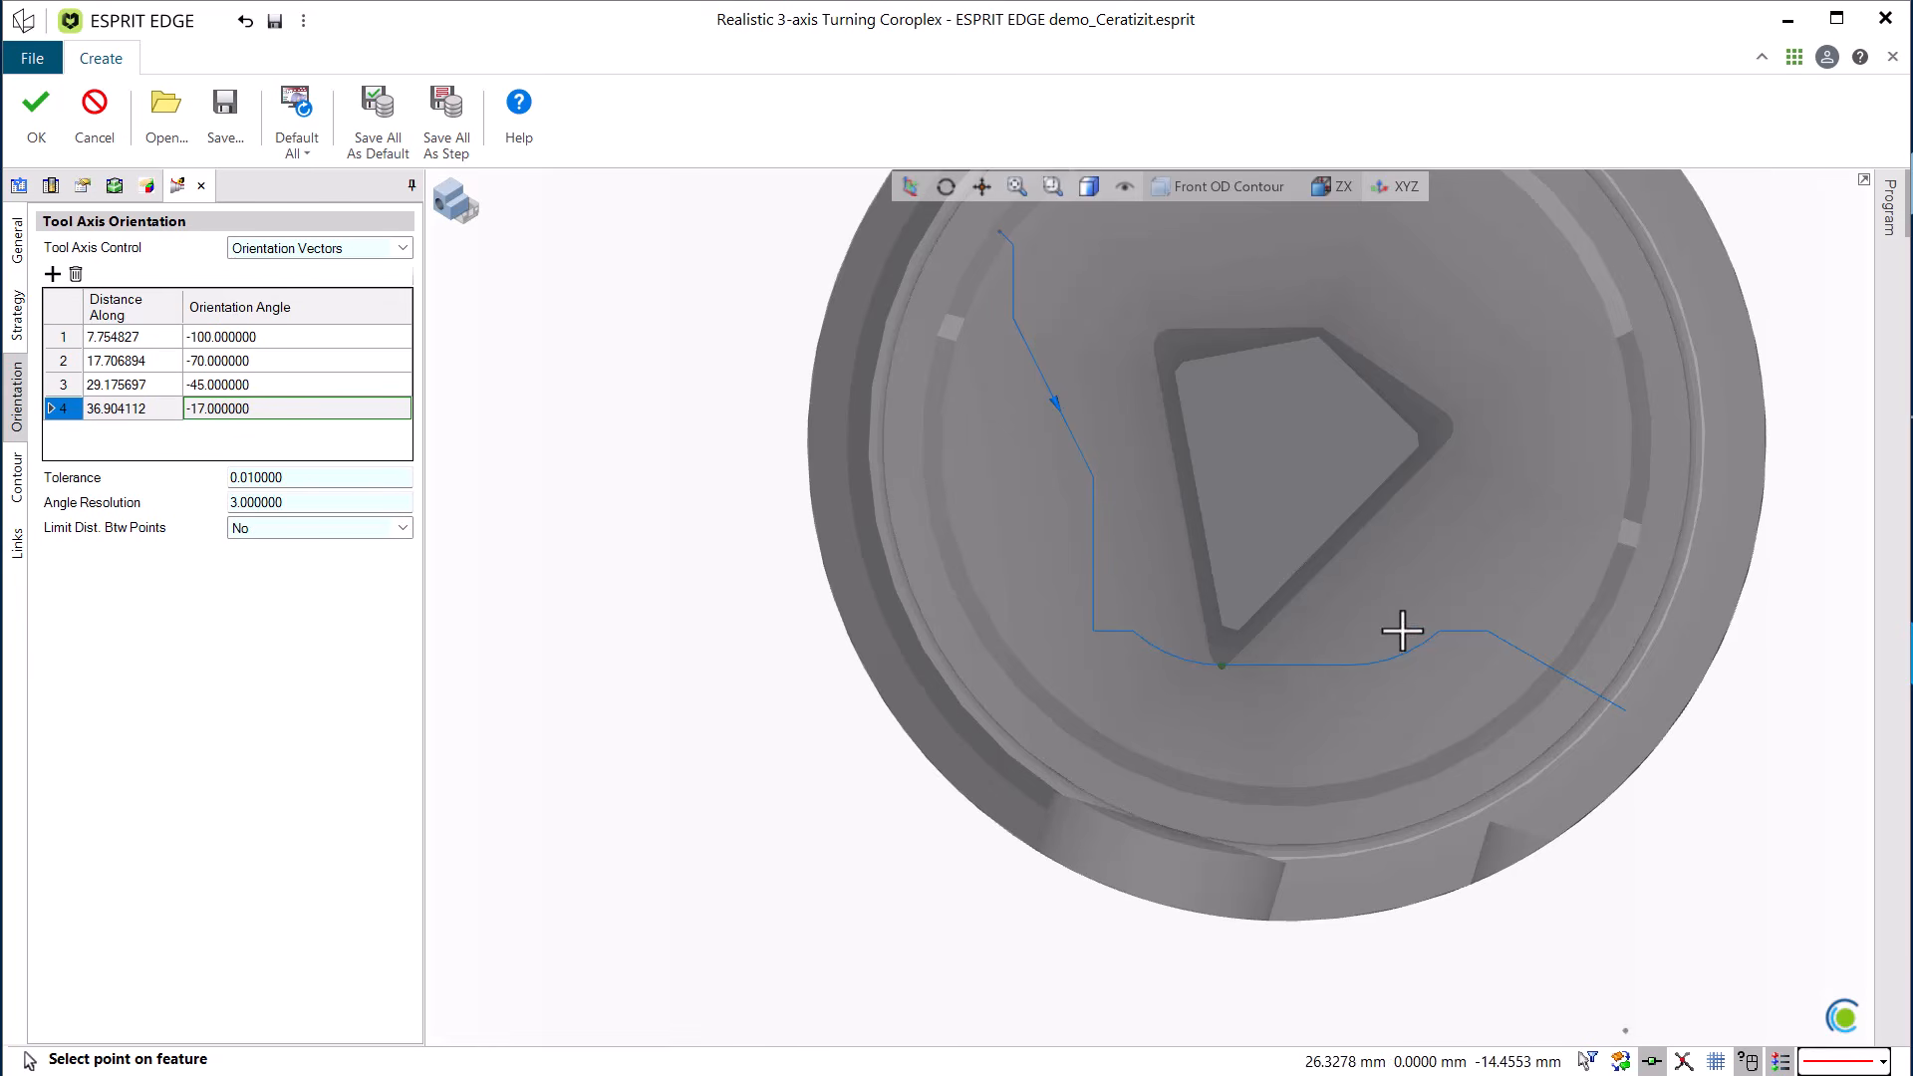
left_click(1439, 631)
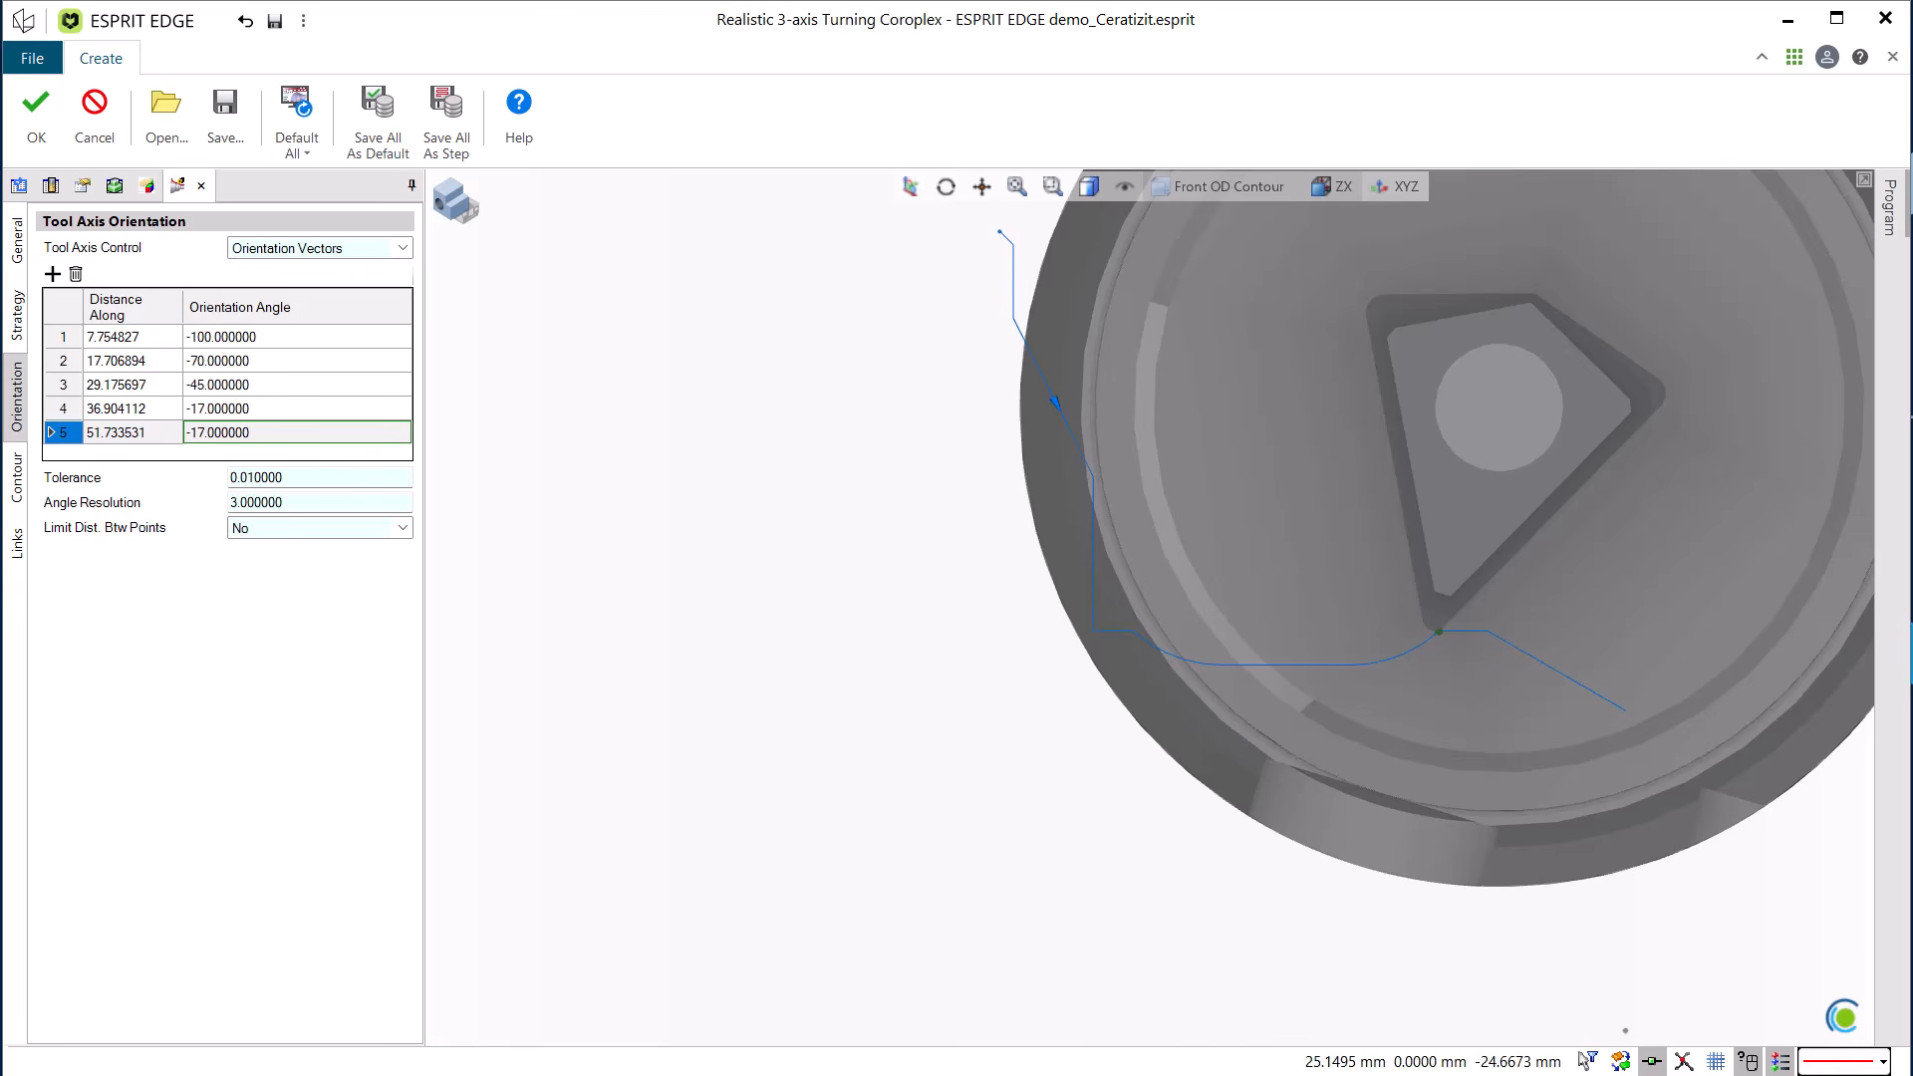
left_click(53, 274)
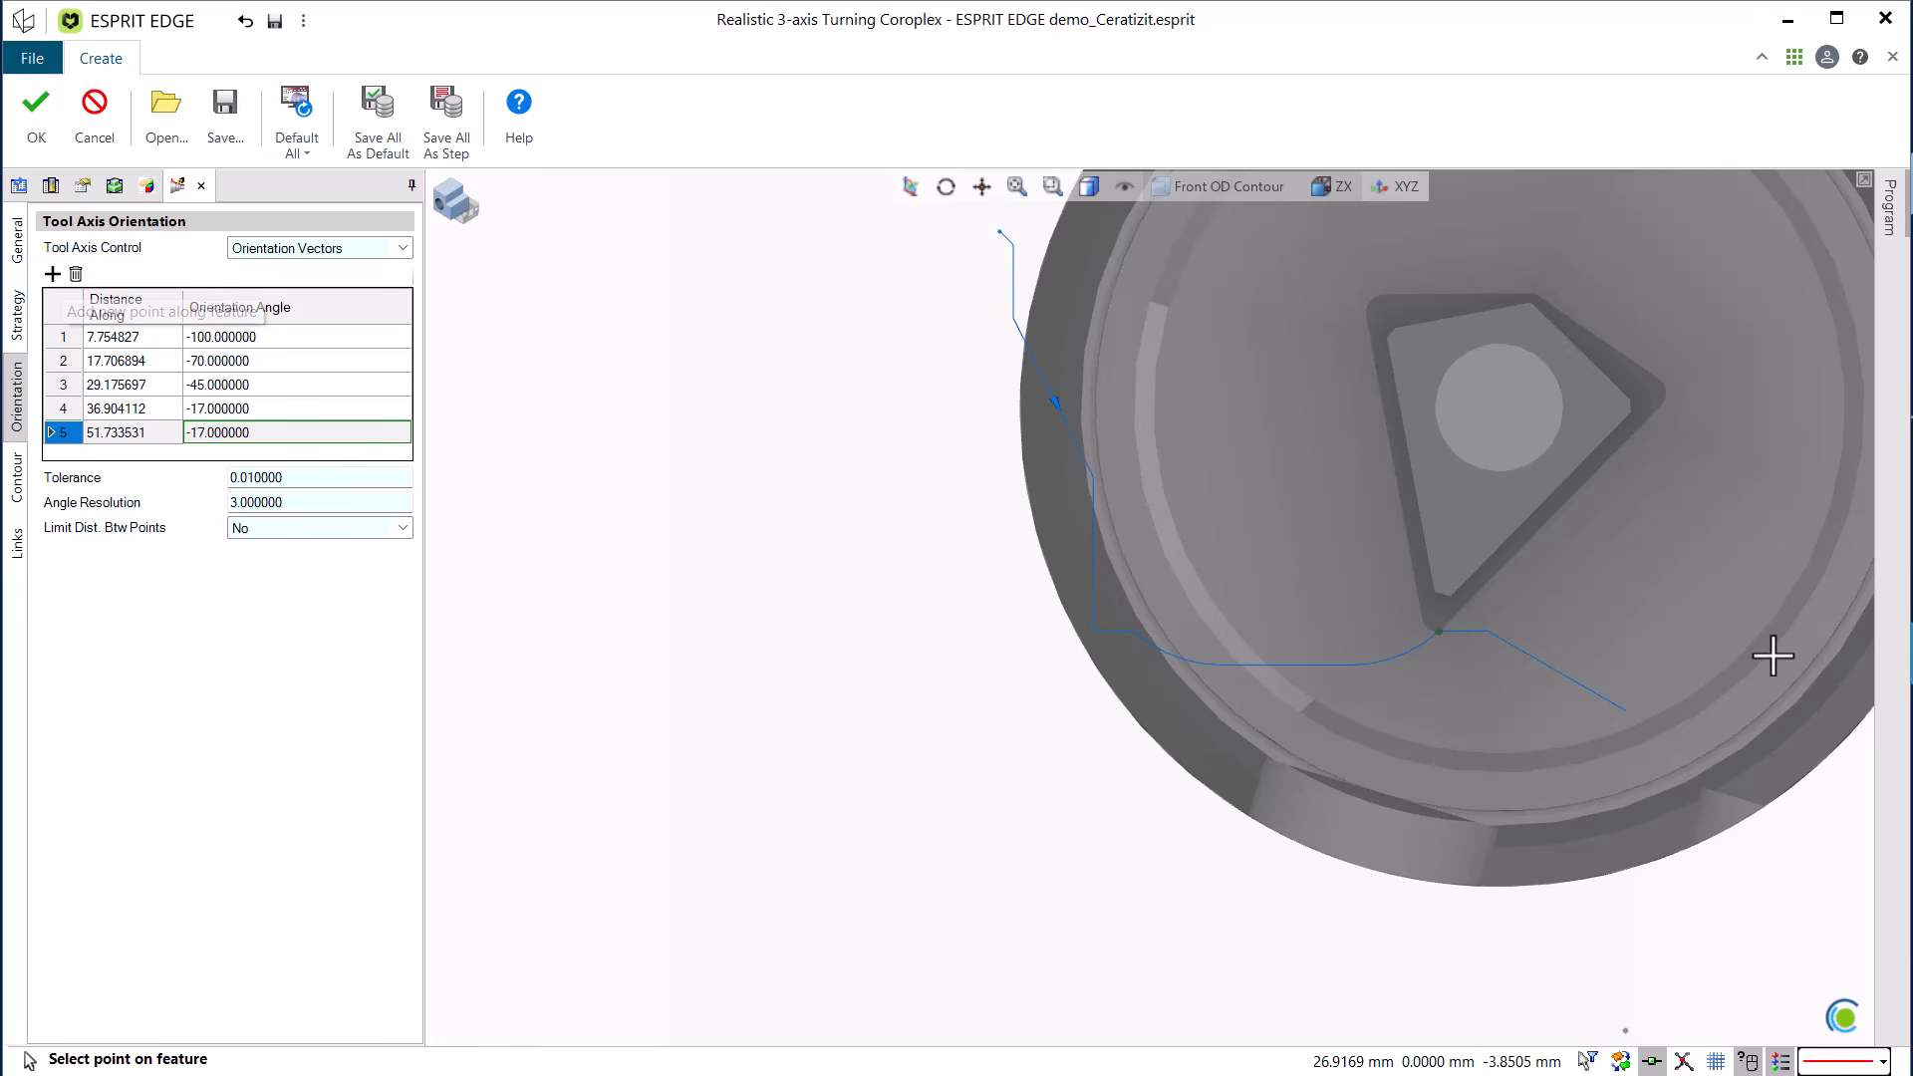
left_click(1482, 630)
left_click(272, 434)
type("-")
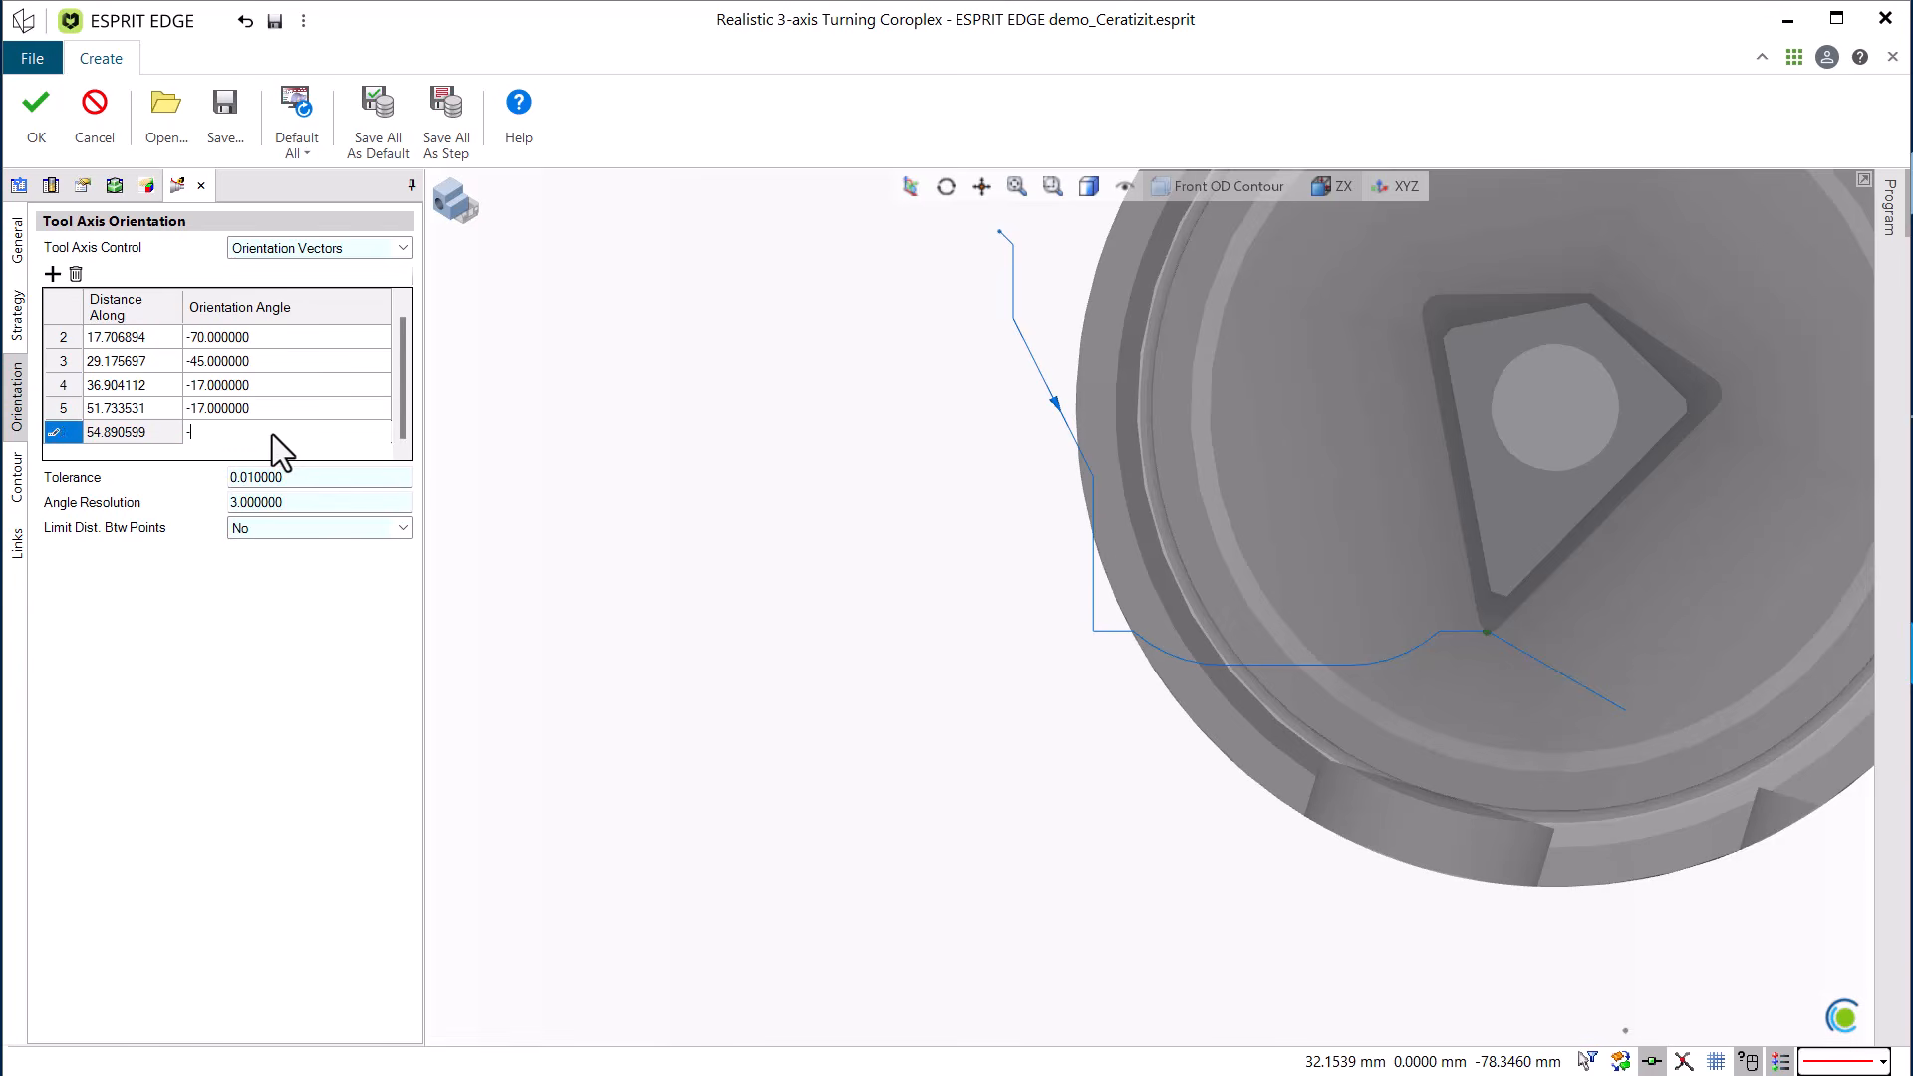
type("75")
key("Tab")
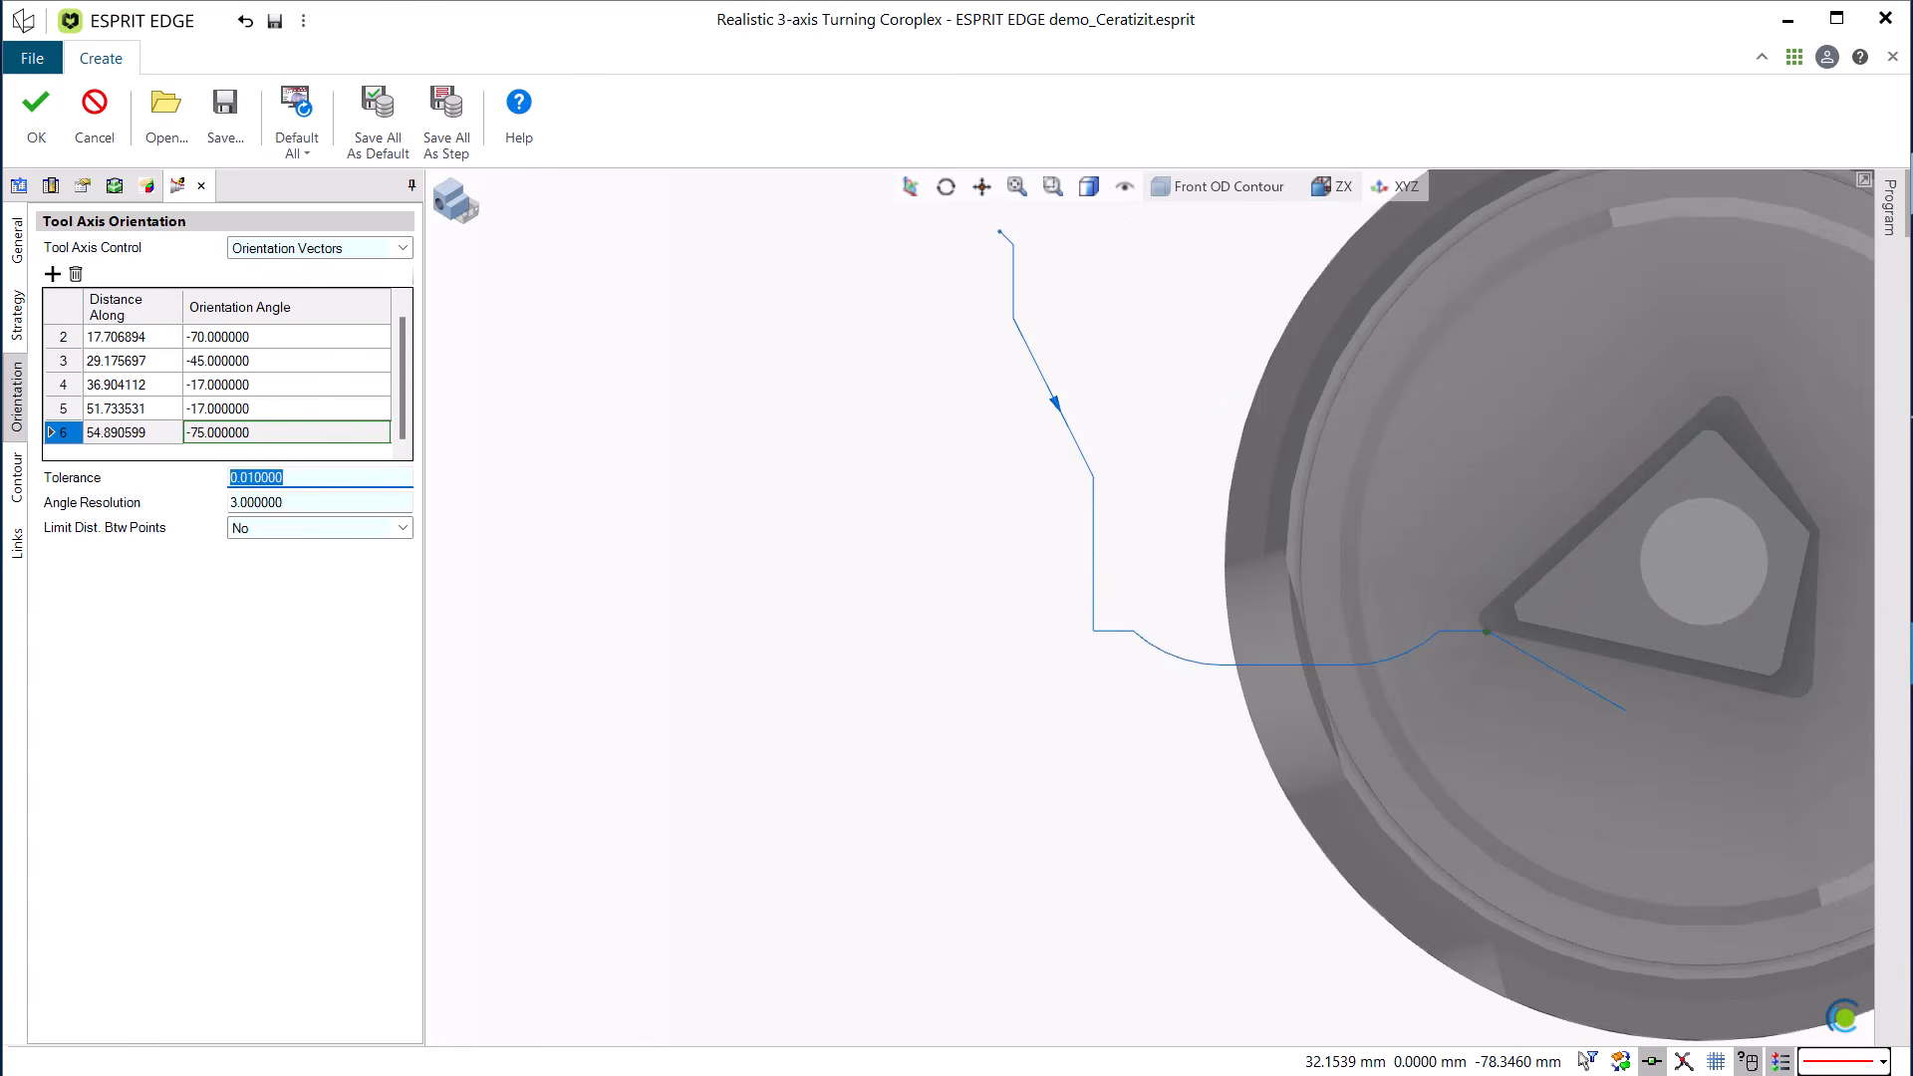
left_click(315, 503)
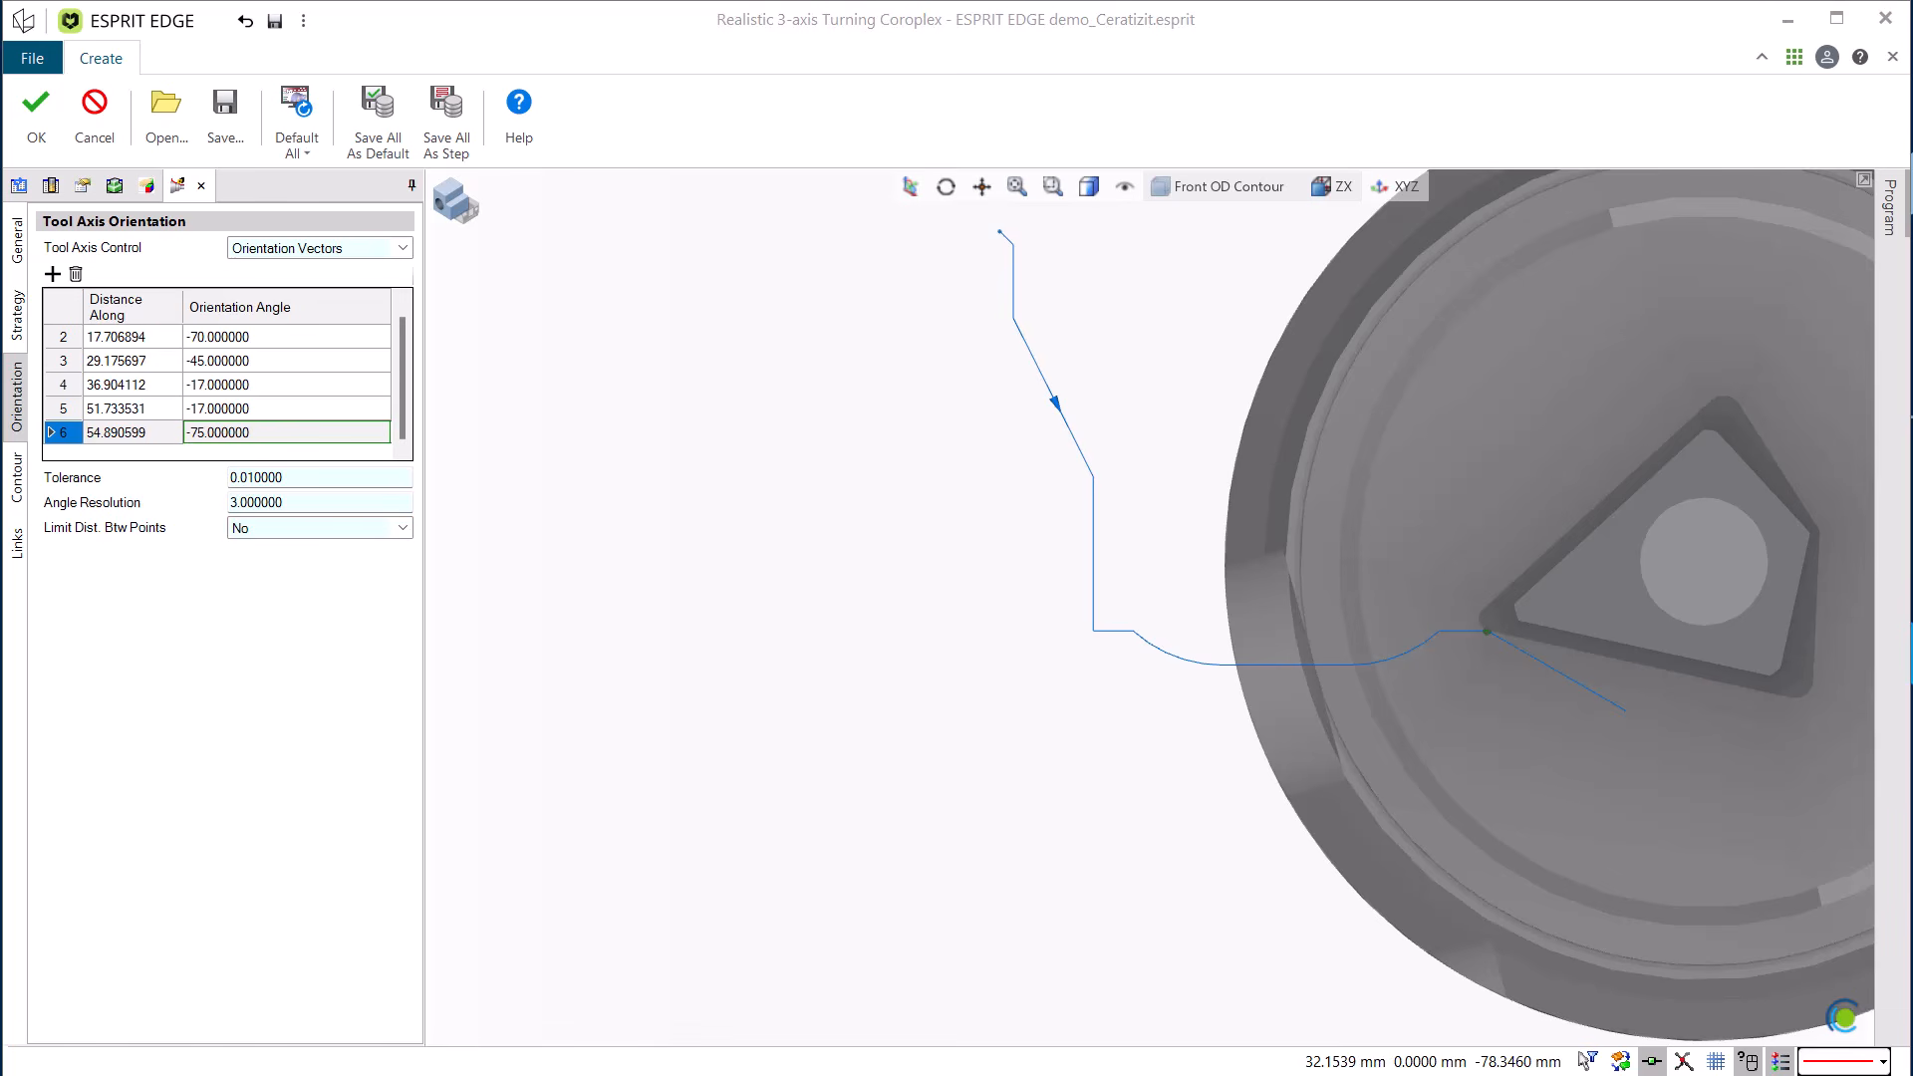
Set the contour's tangent lead-in distance to 4 and its tangent lead-out distance to 2.
left_click(14, 498)
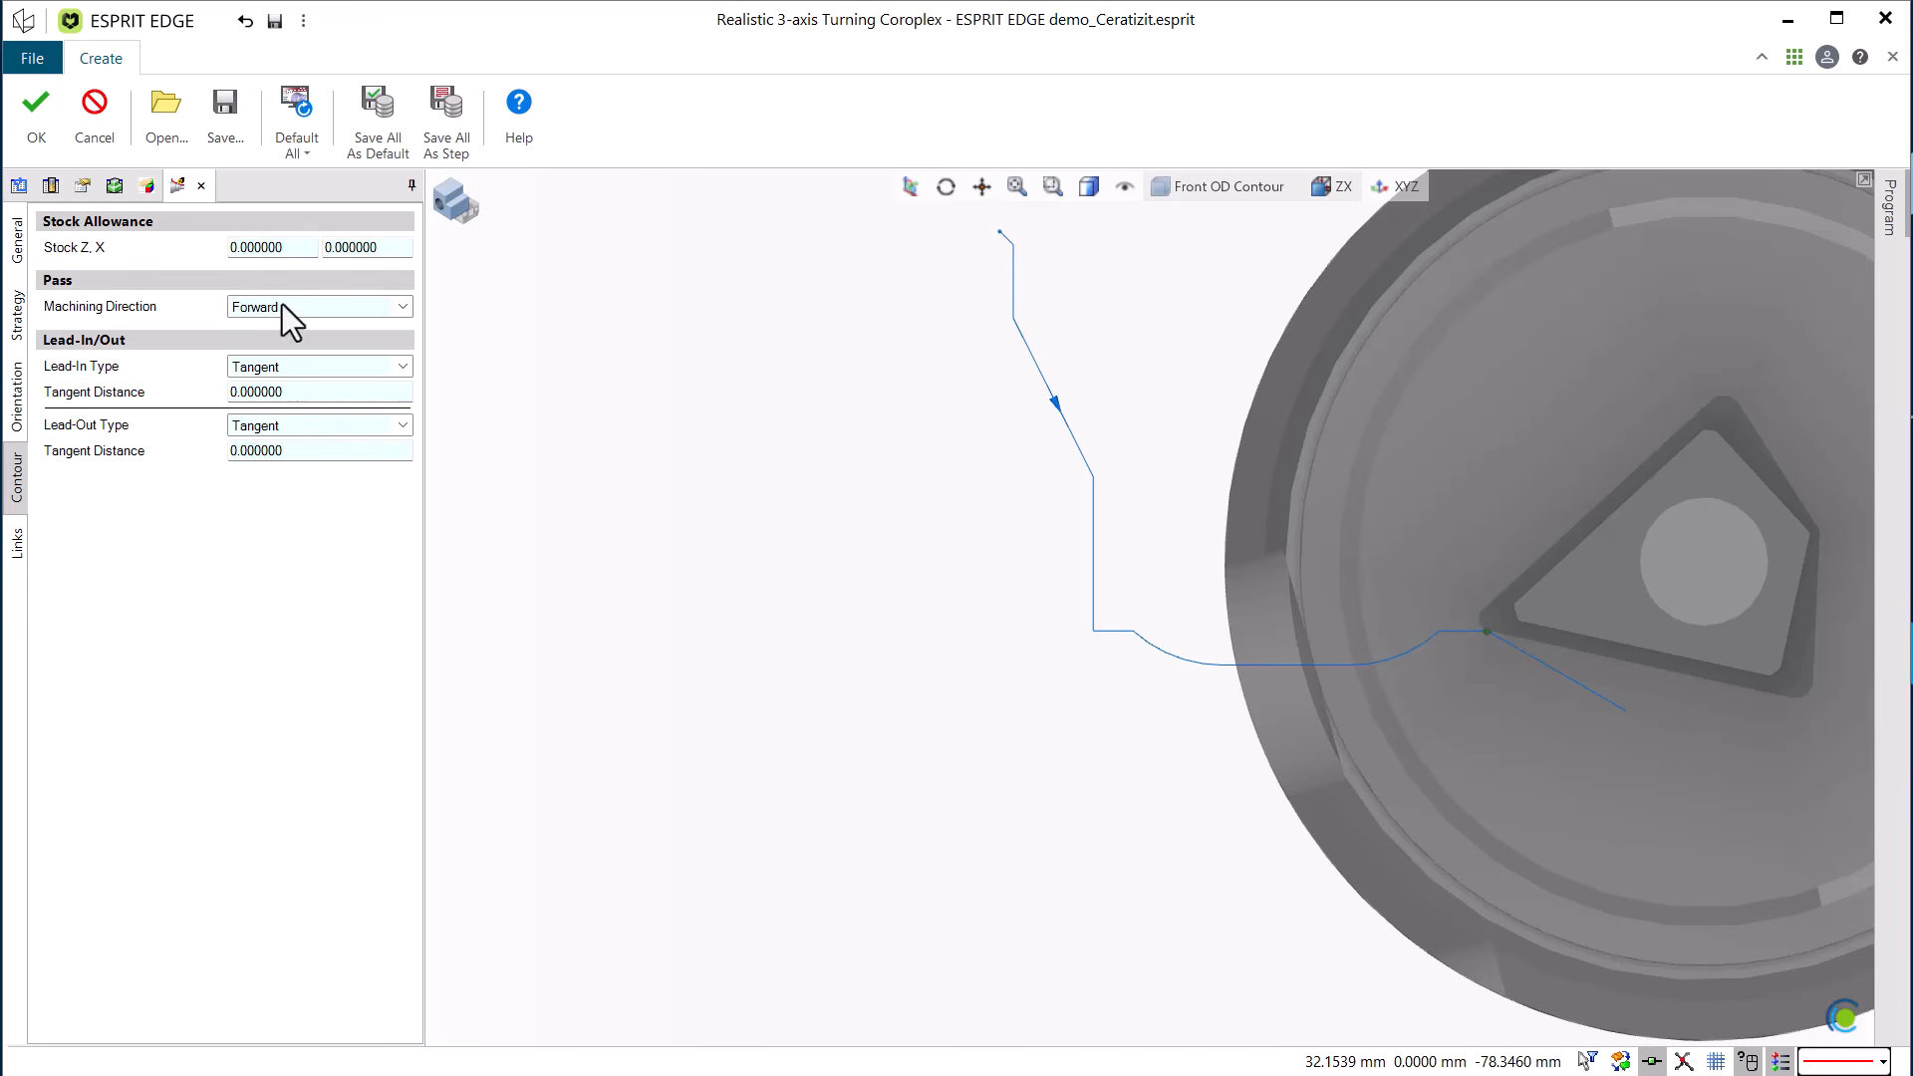
scroll(1060, 520, "down", 2)
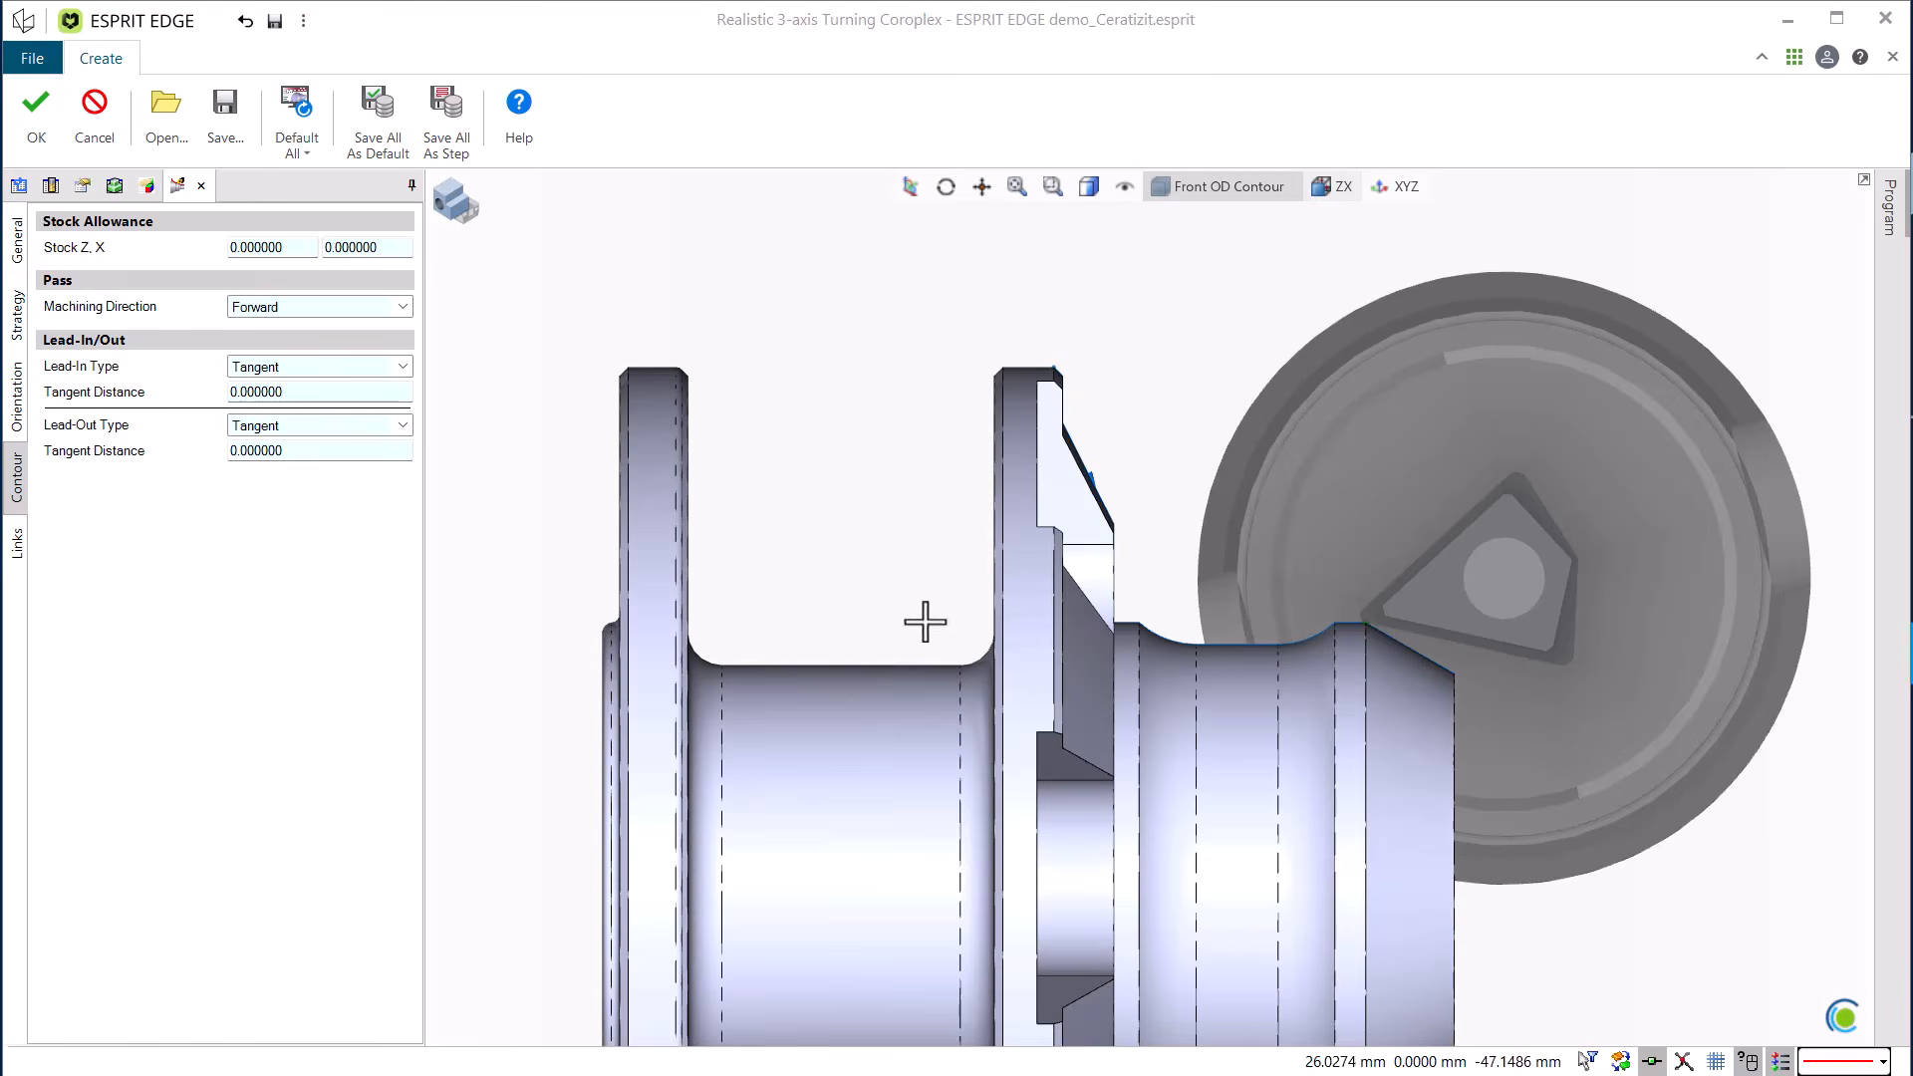
left_click(249, 392)
type("4")
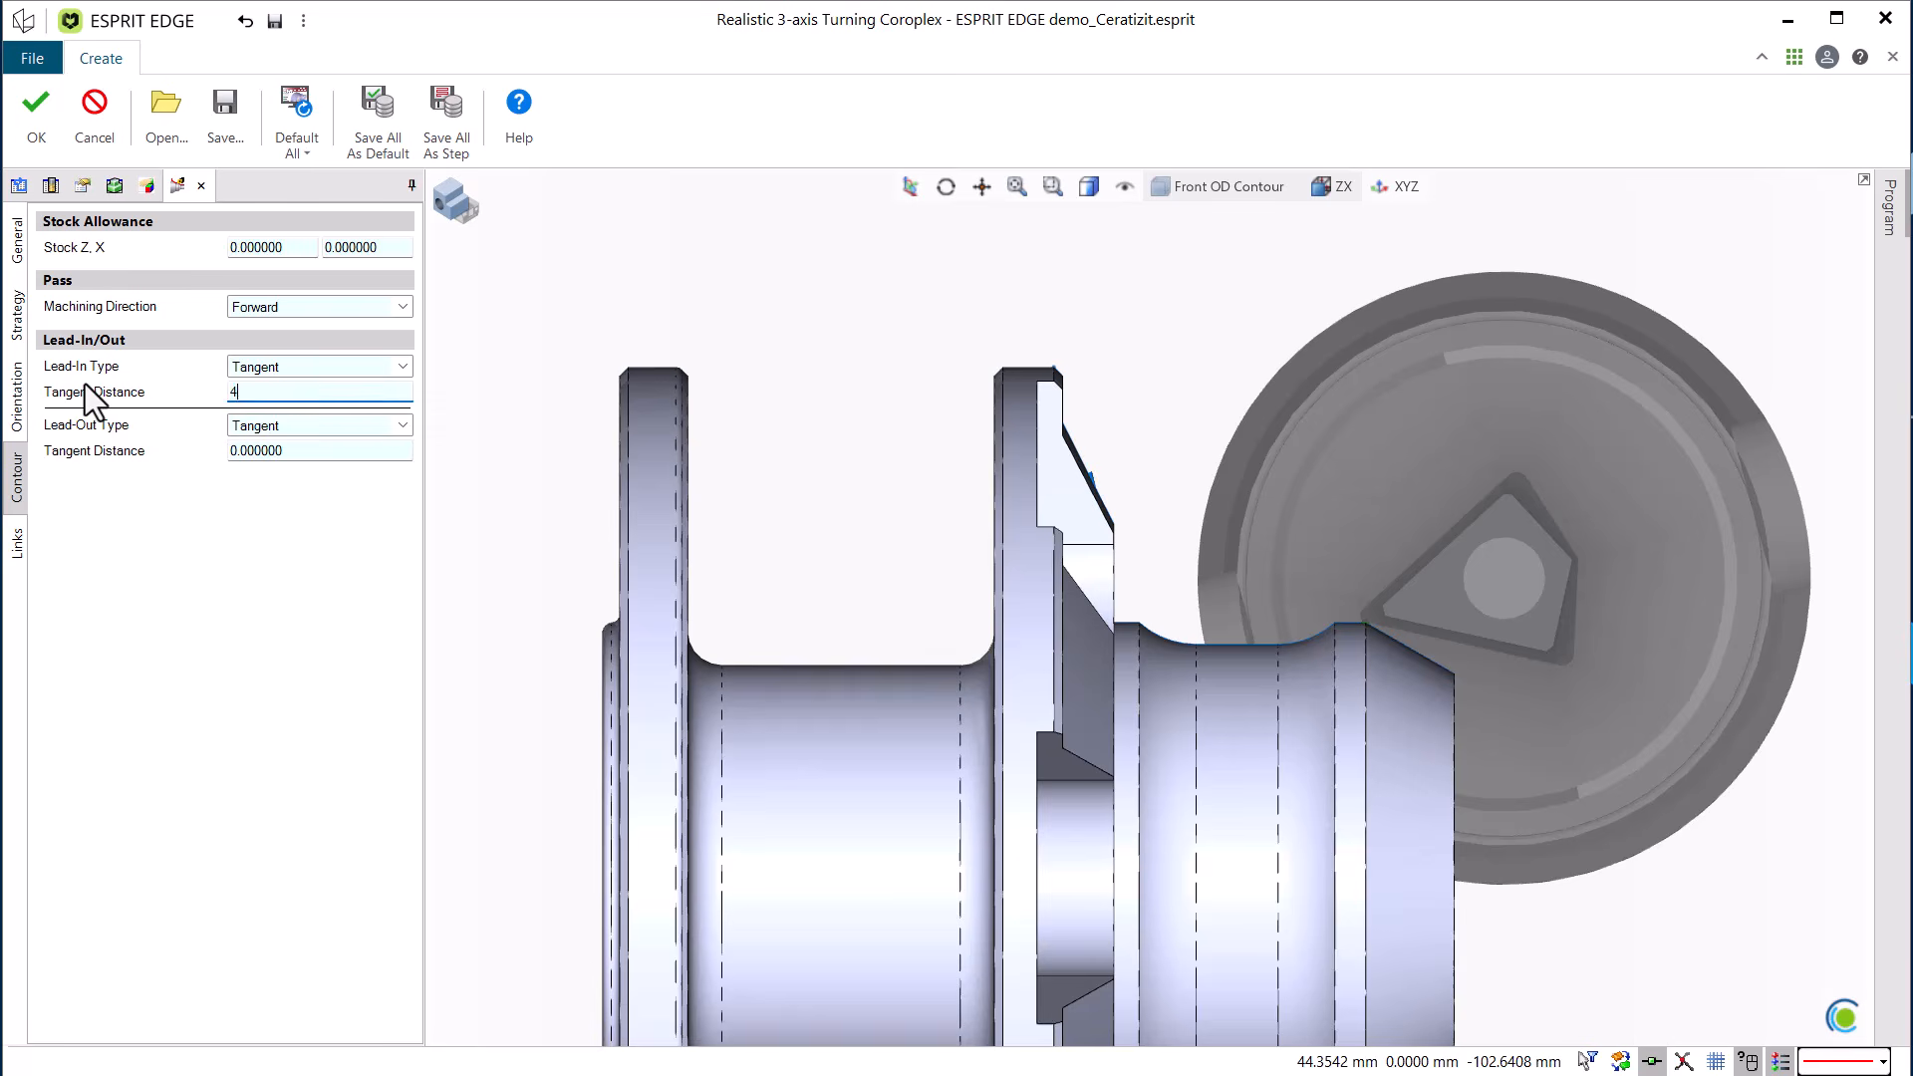
key("Tab")
key("Tab")
type("2")
key("Return")
Set the rapid exit to retract along X to 70 and create the Finish to Center Flange operation.
left_click(15, 554)
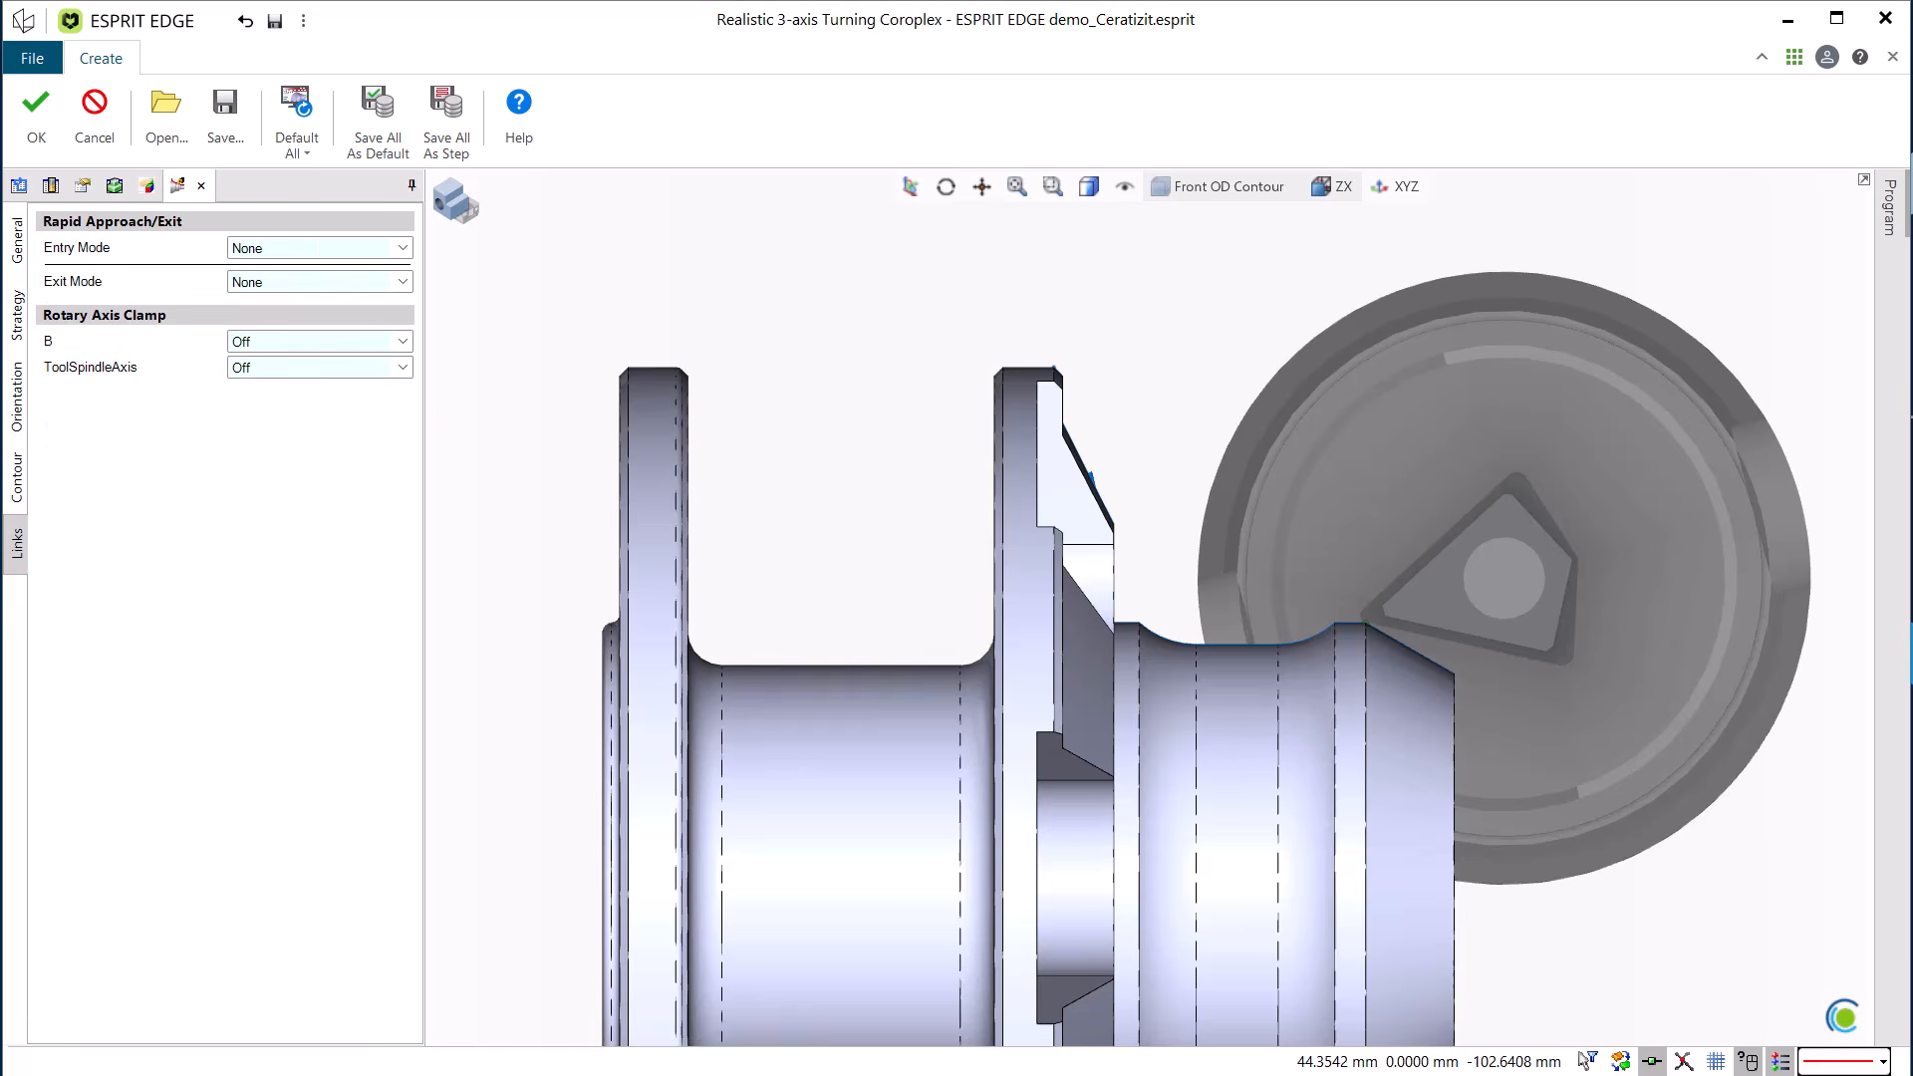
left_click(333, 284)
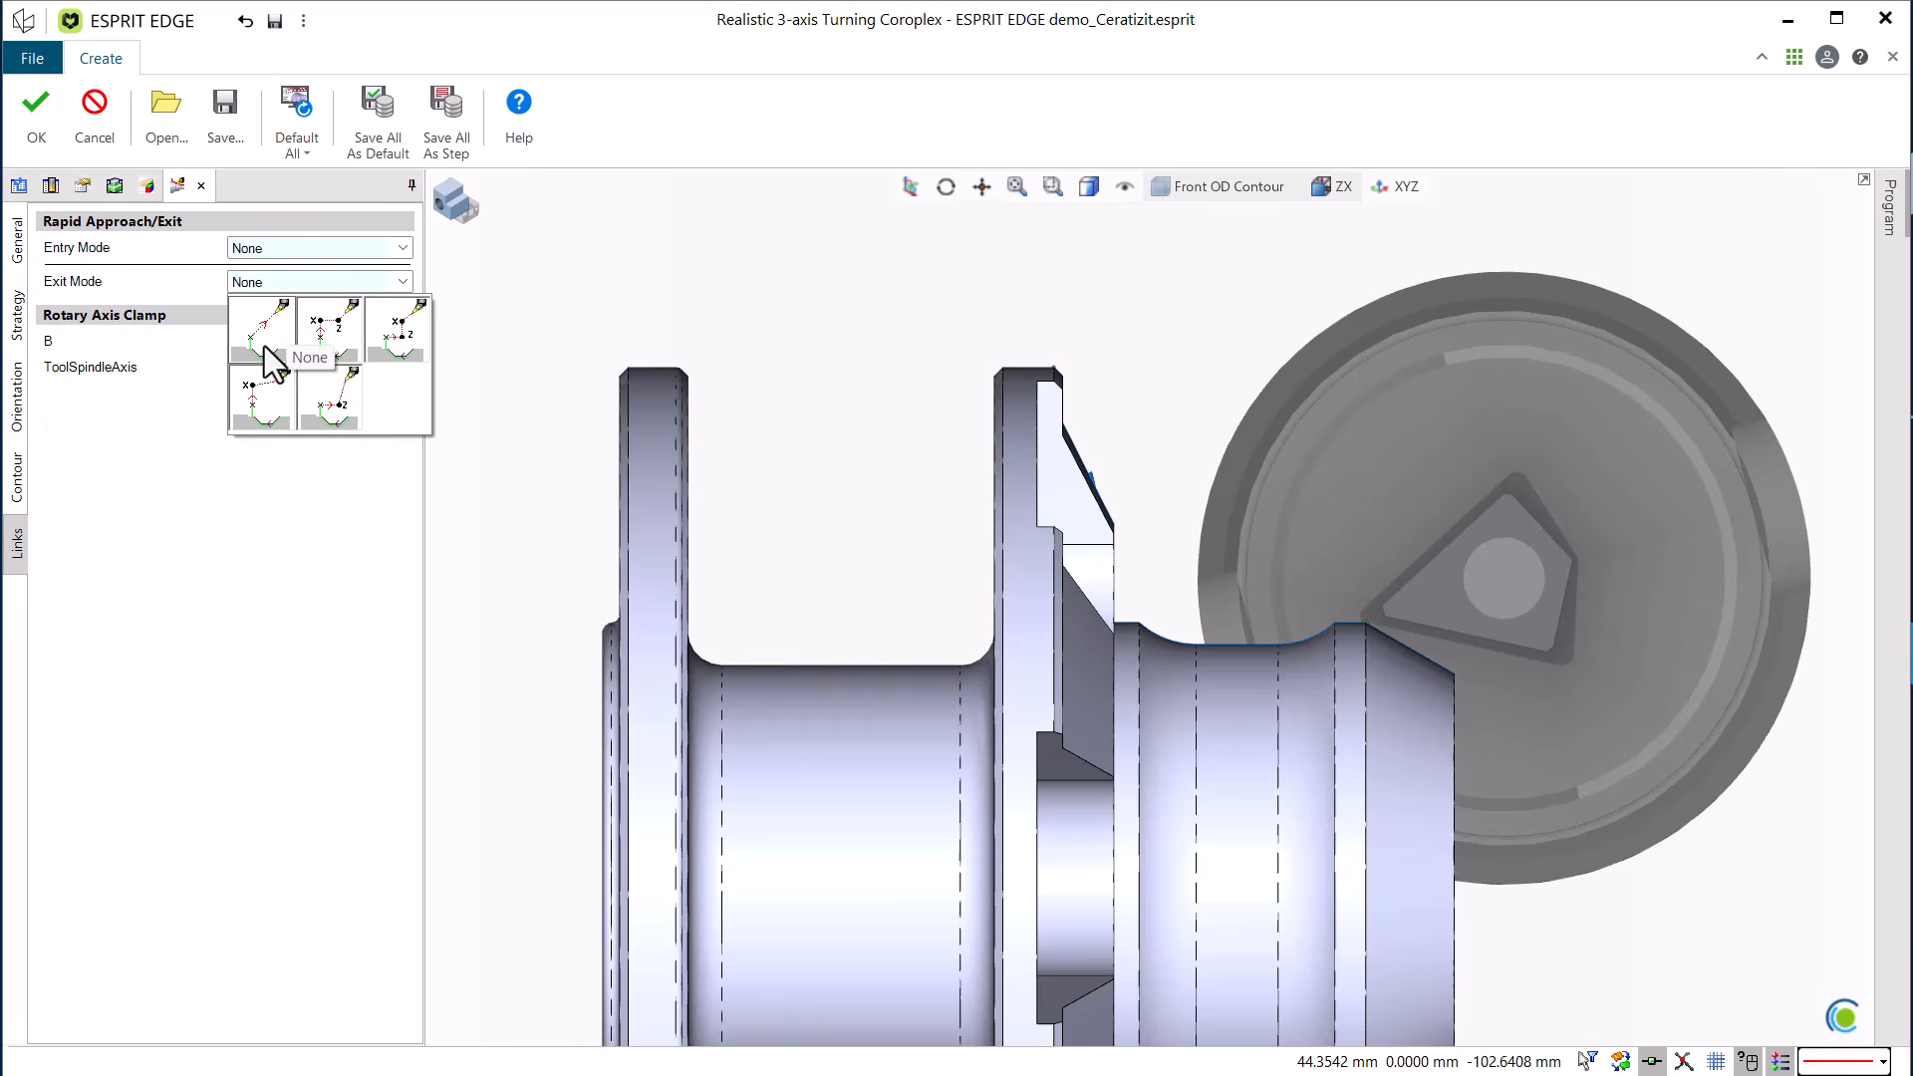
left_click(246, 408)
left_click_drag(367, 314, 135, 308)
type("70")
key("Tab")
left_click(33, 140)
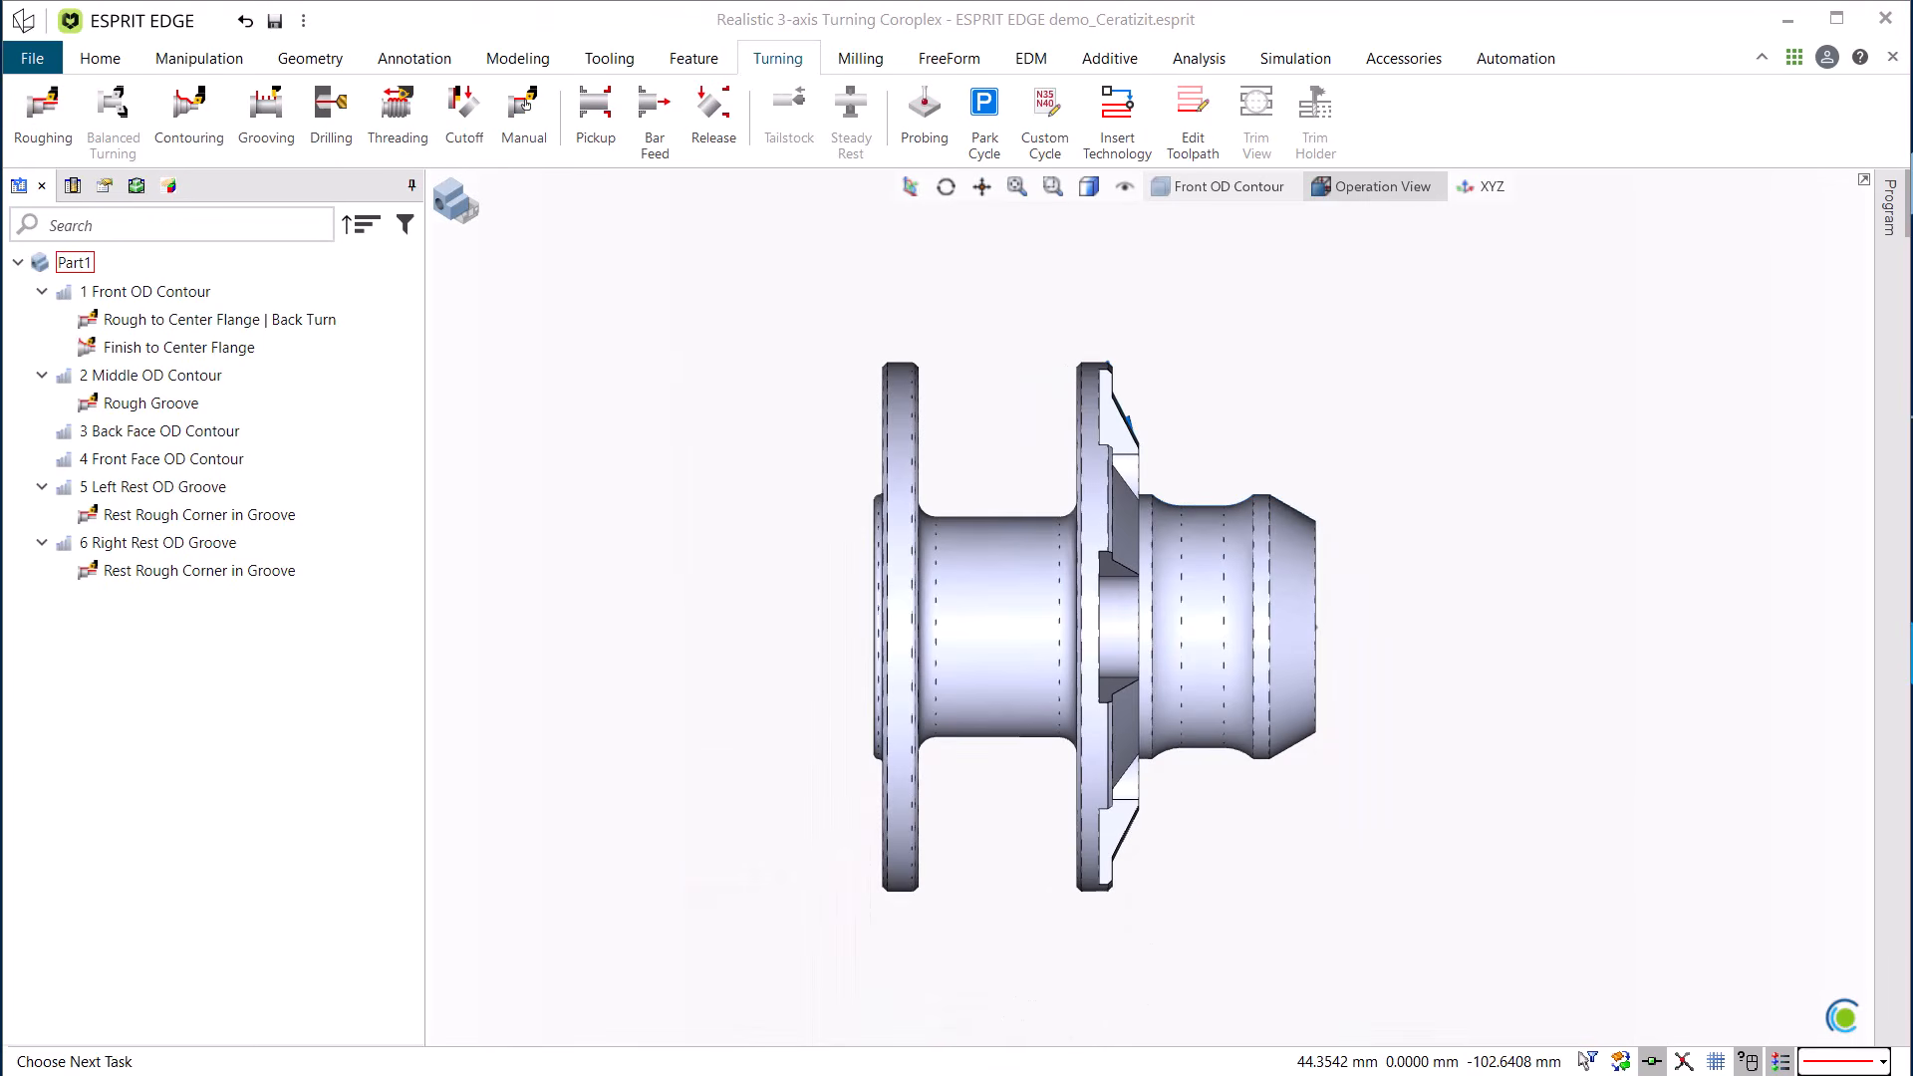
Simulate the Finish to Center Flange operation on the machine and stop the simulation.
left_click(215, 351)
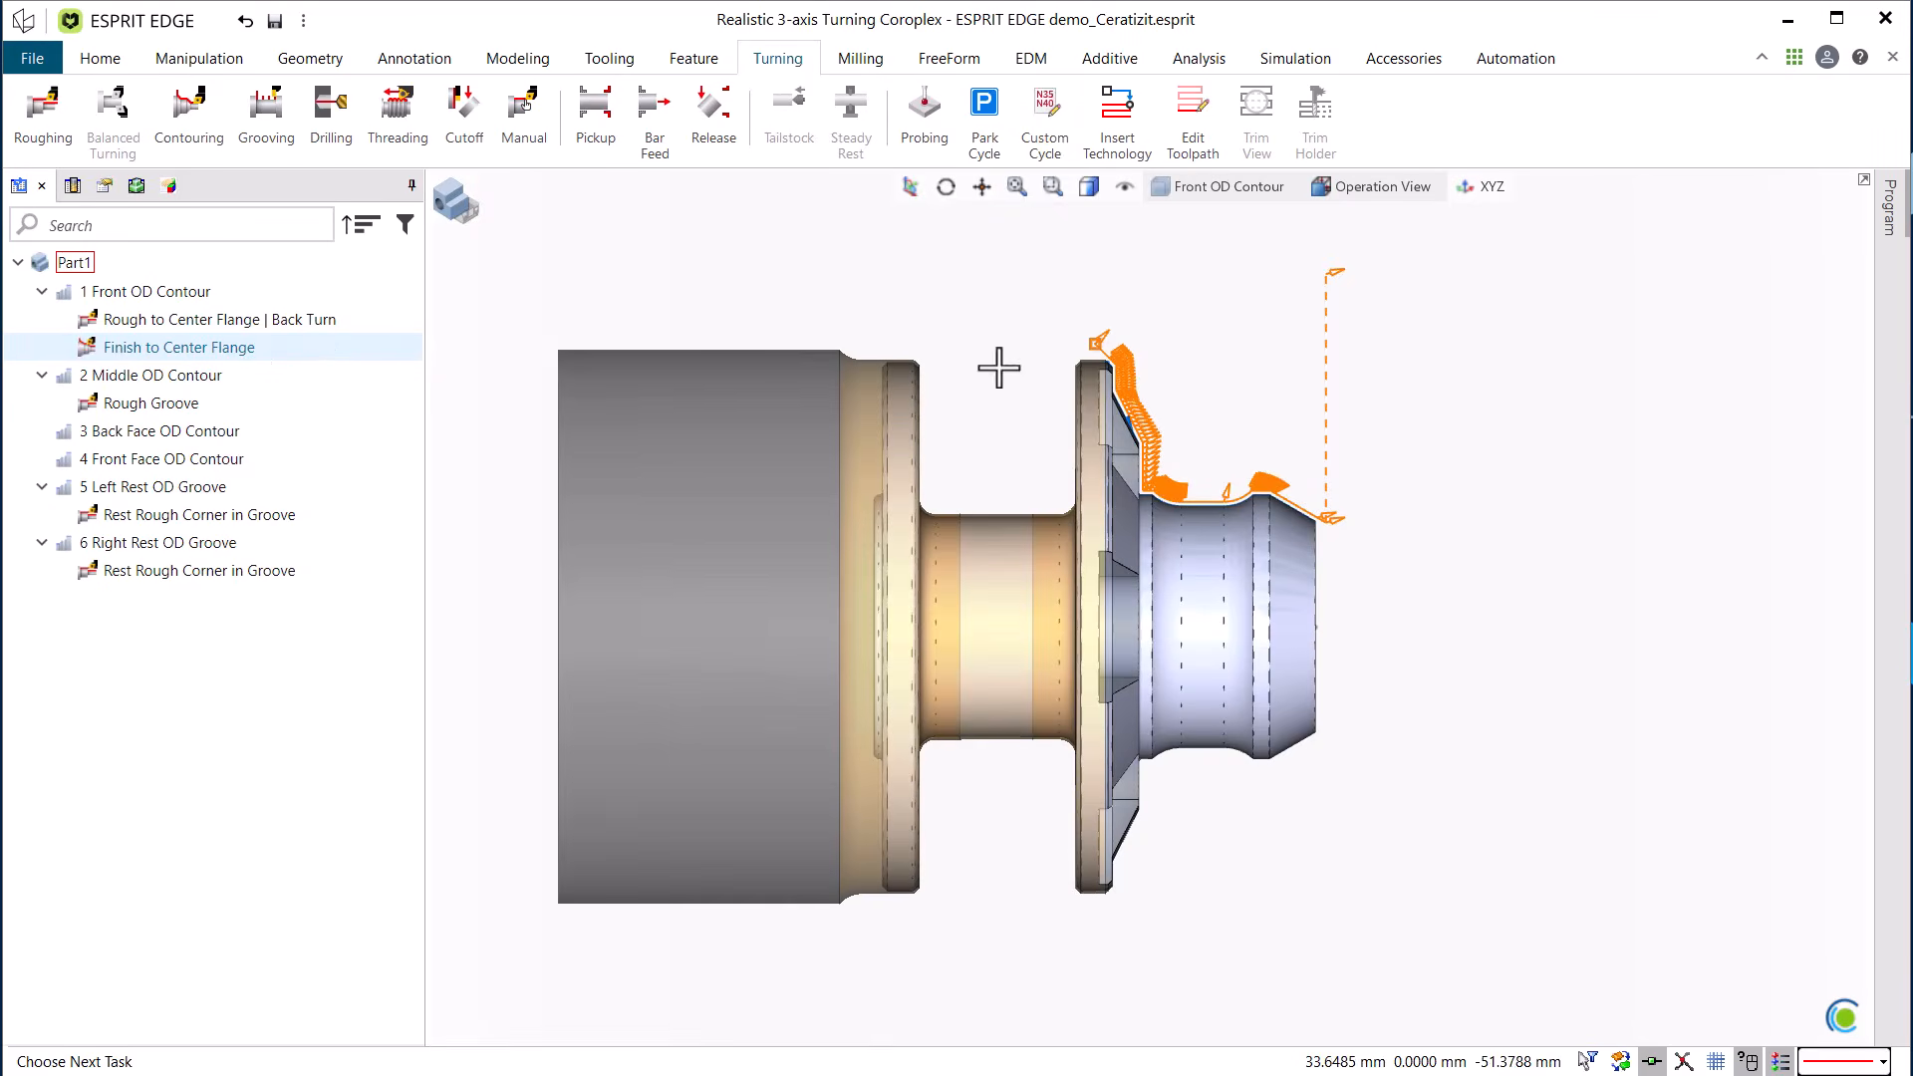
left_click(1295, 58)
left_click(153, 115)
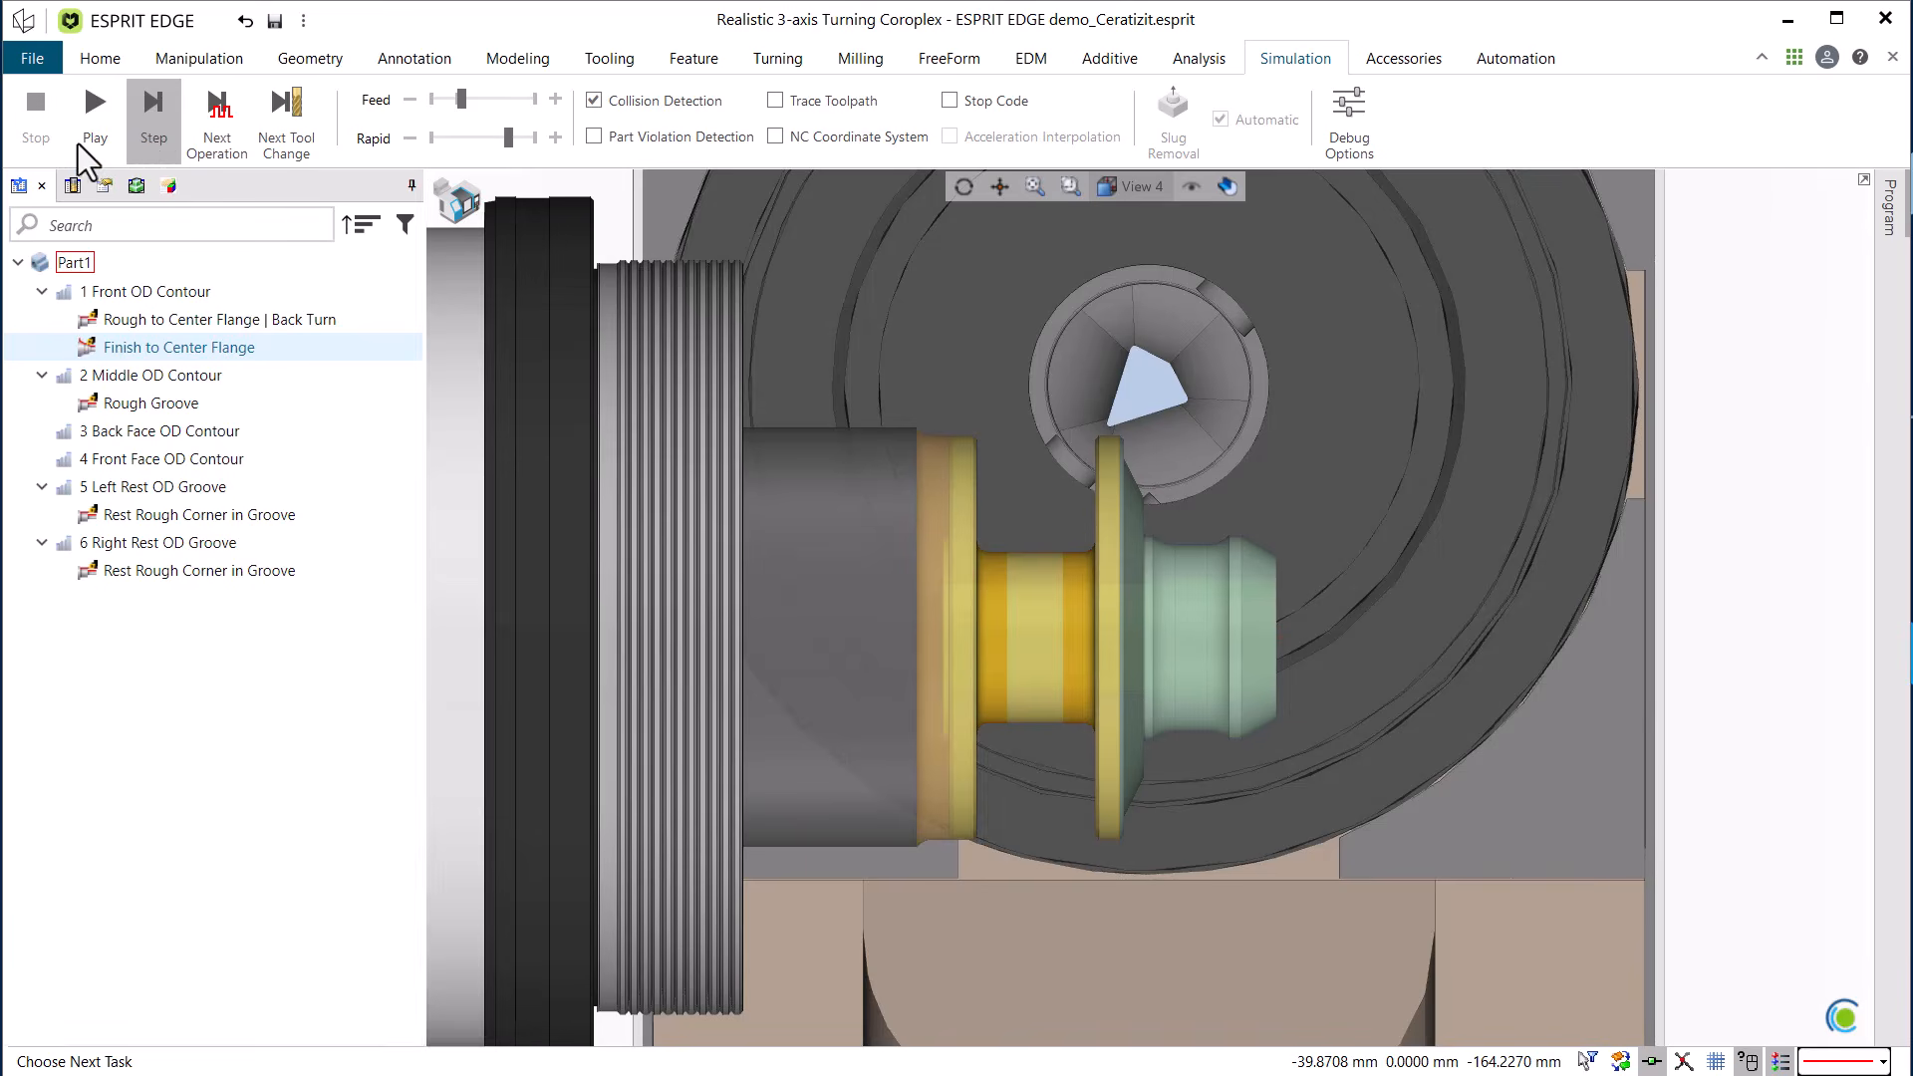
left_click(95, 110)
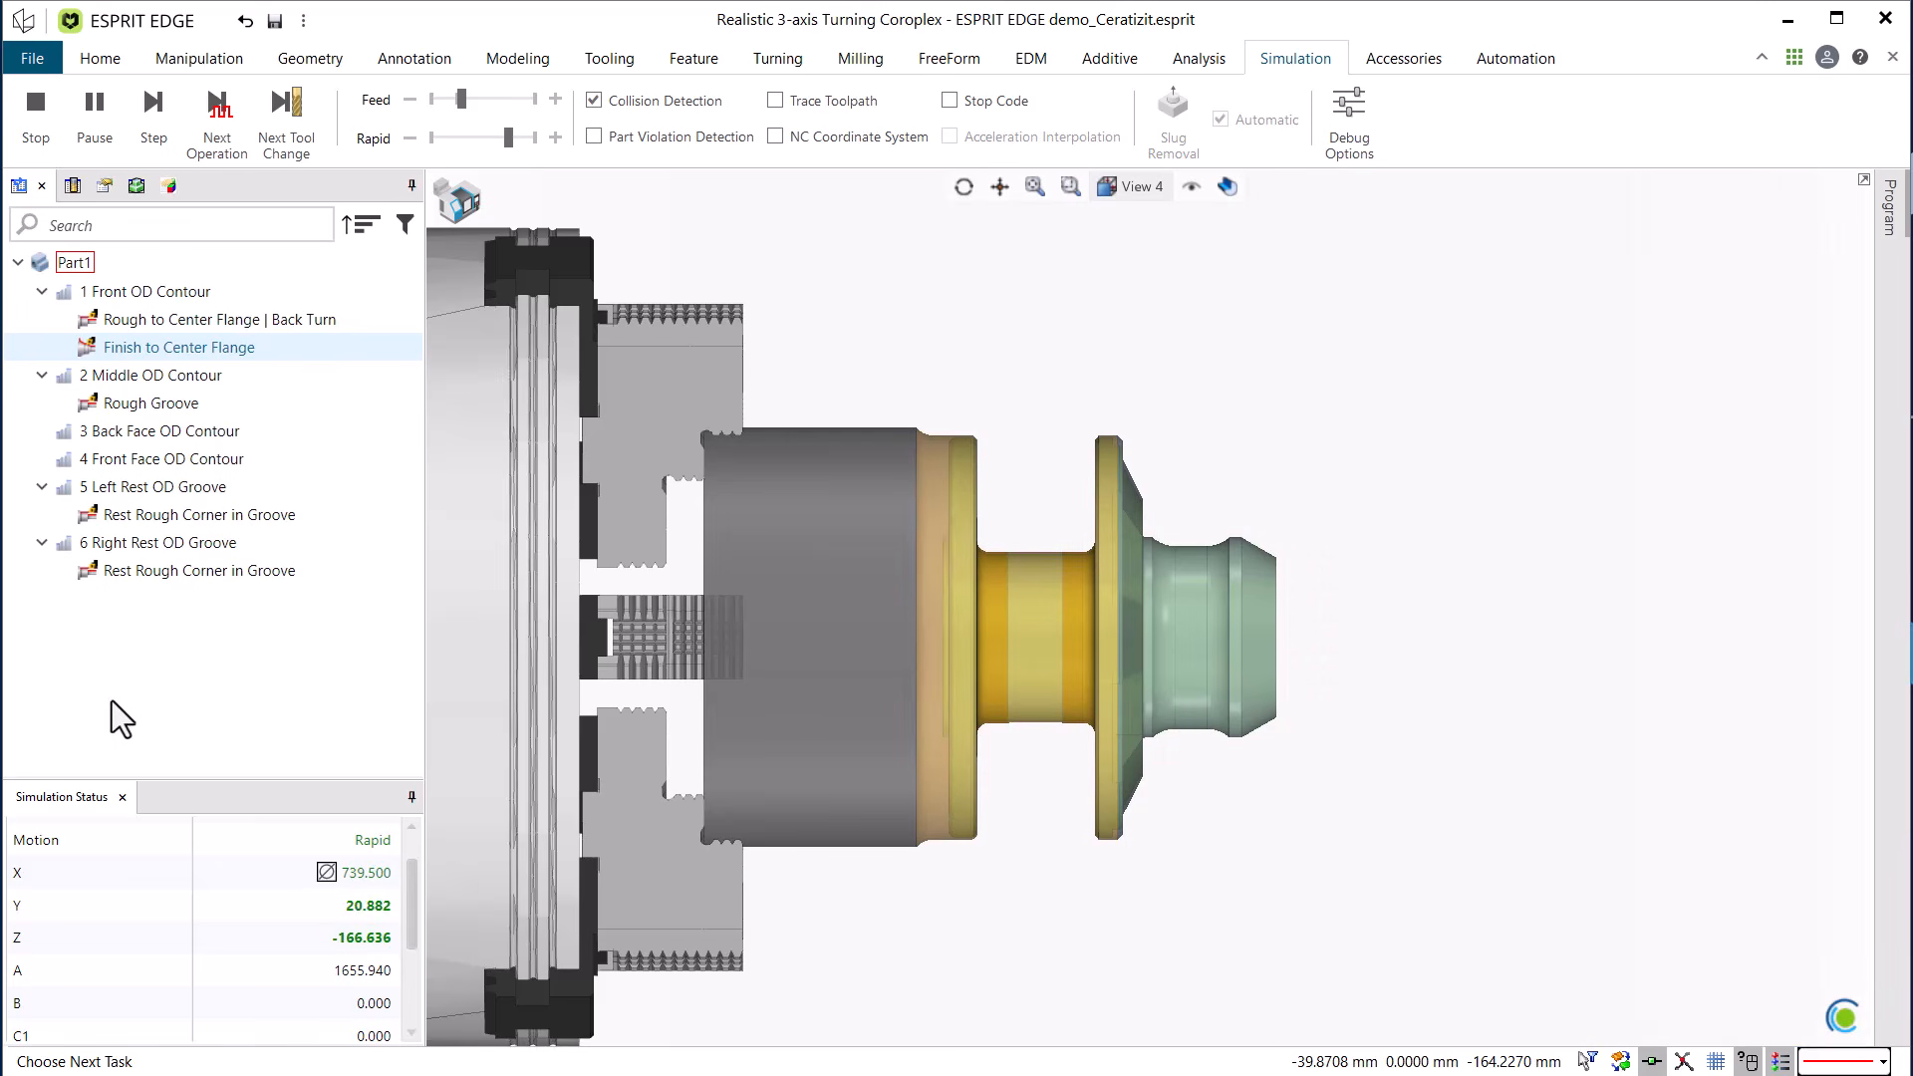
left_click(52, 126)
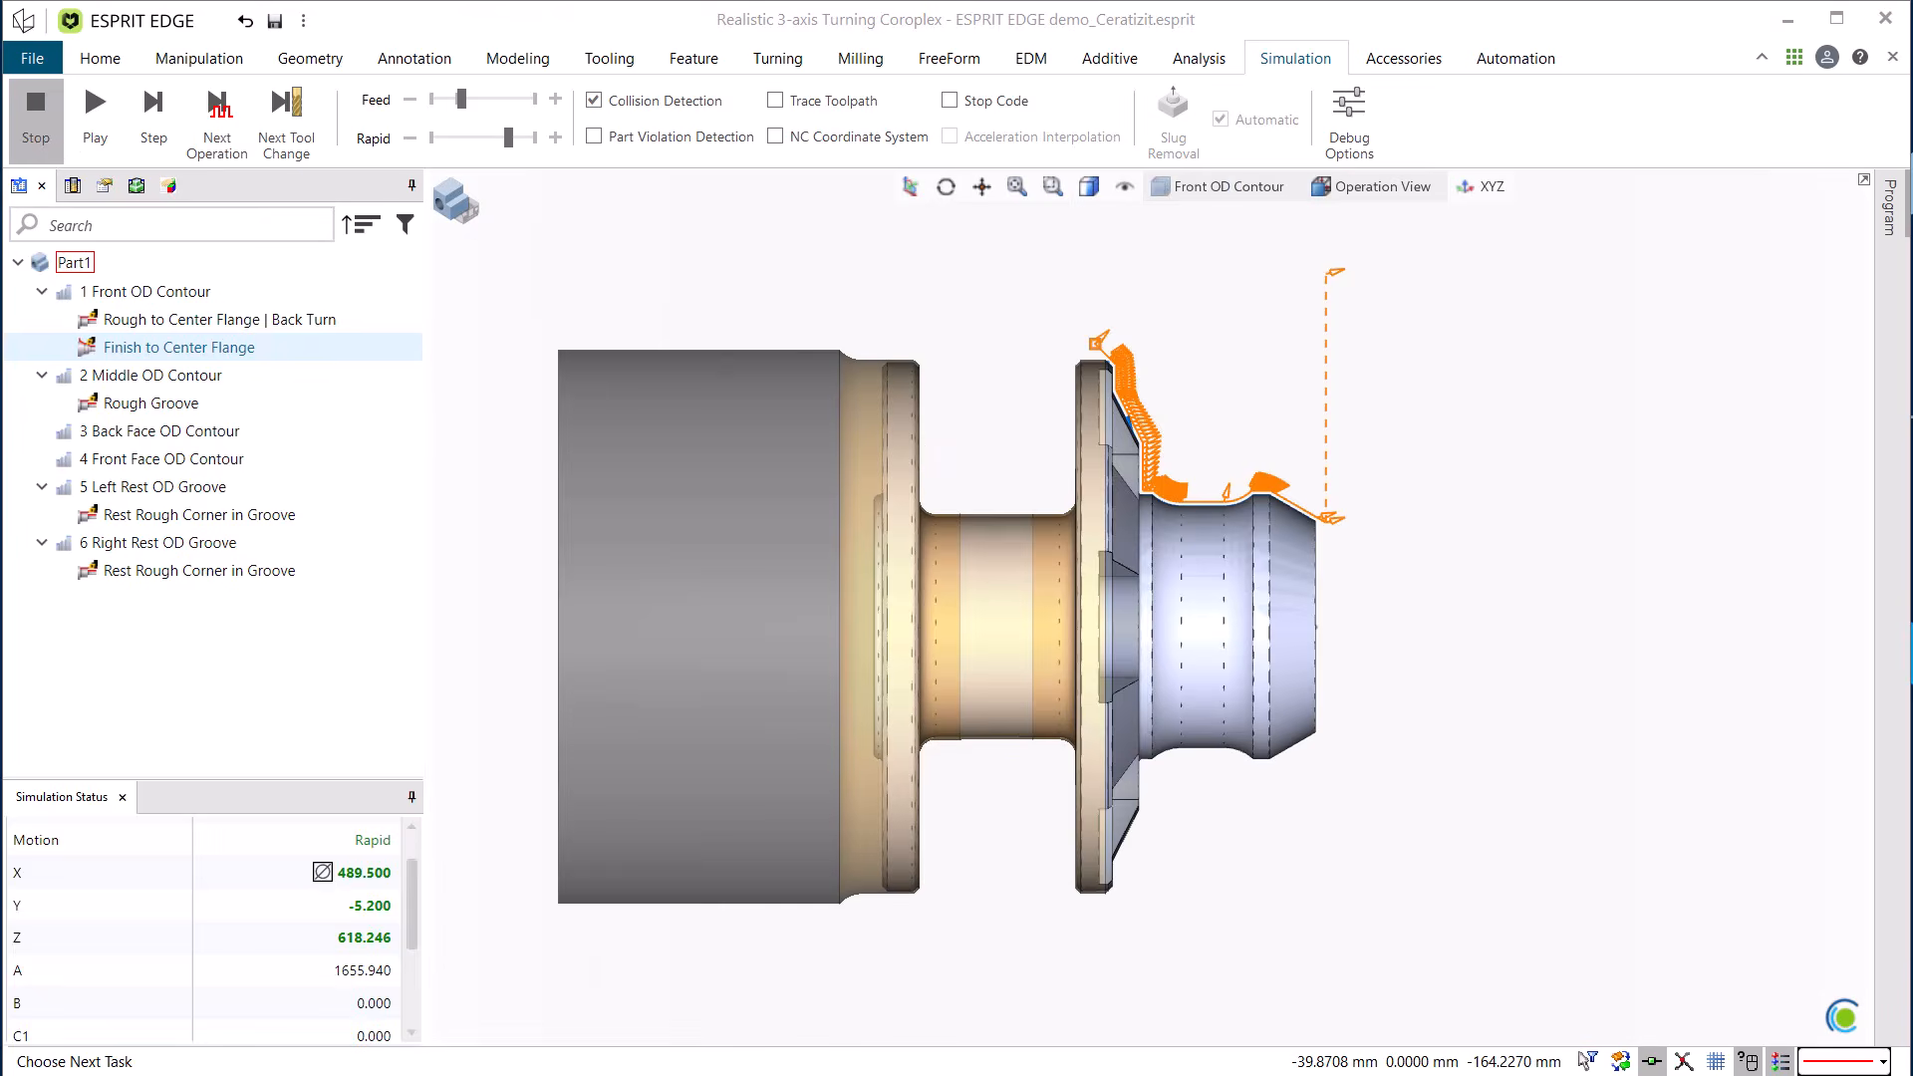
Start a Contouring operation named Finish Rear Face in Groove on the Back Face OD Contour, using Ceratizit FT Edge 3 at -45.
left_click(174, 435)
left_click(173, 456)
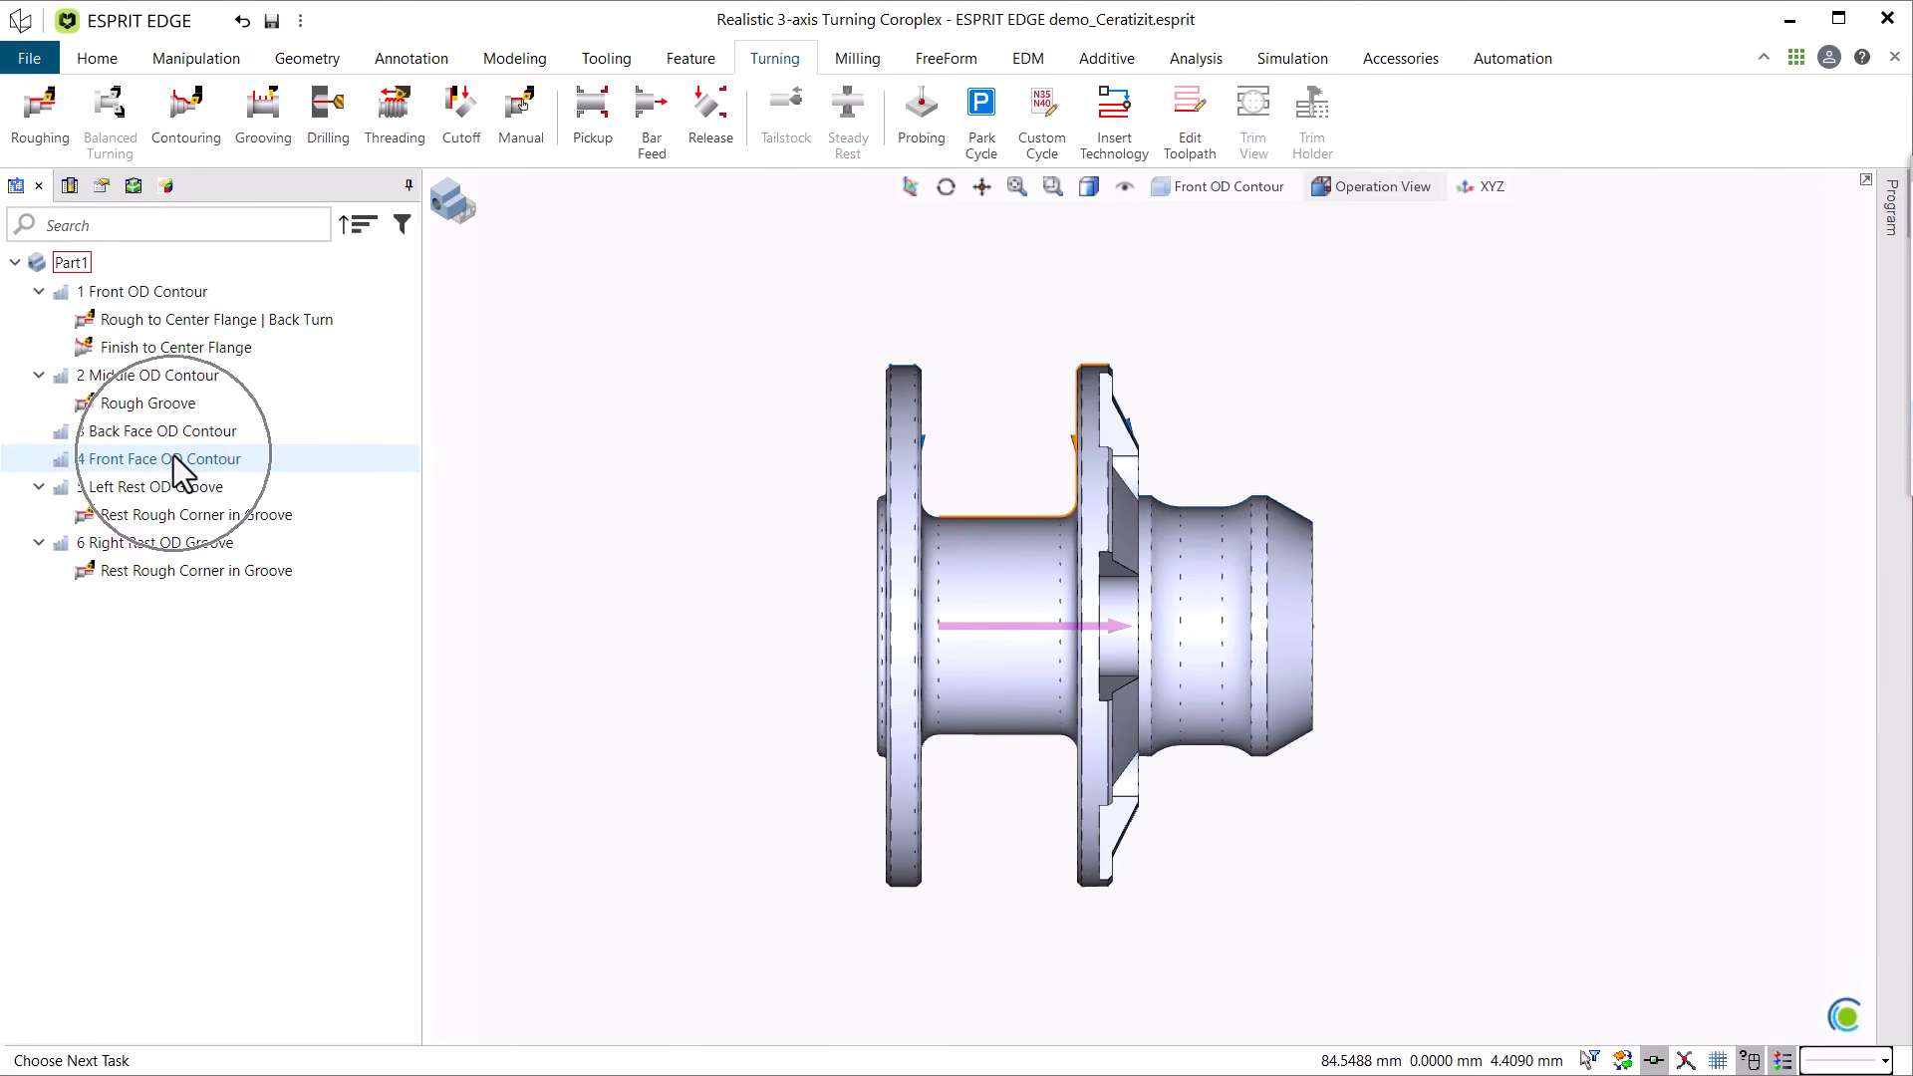
left_click(179, 438)
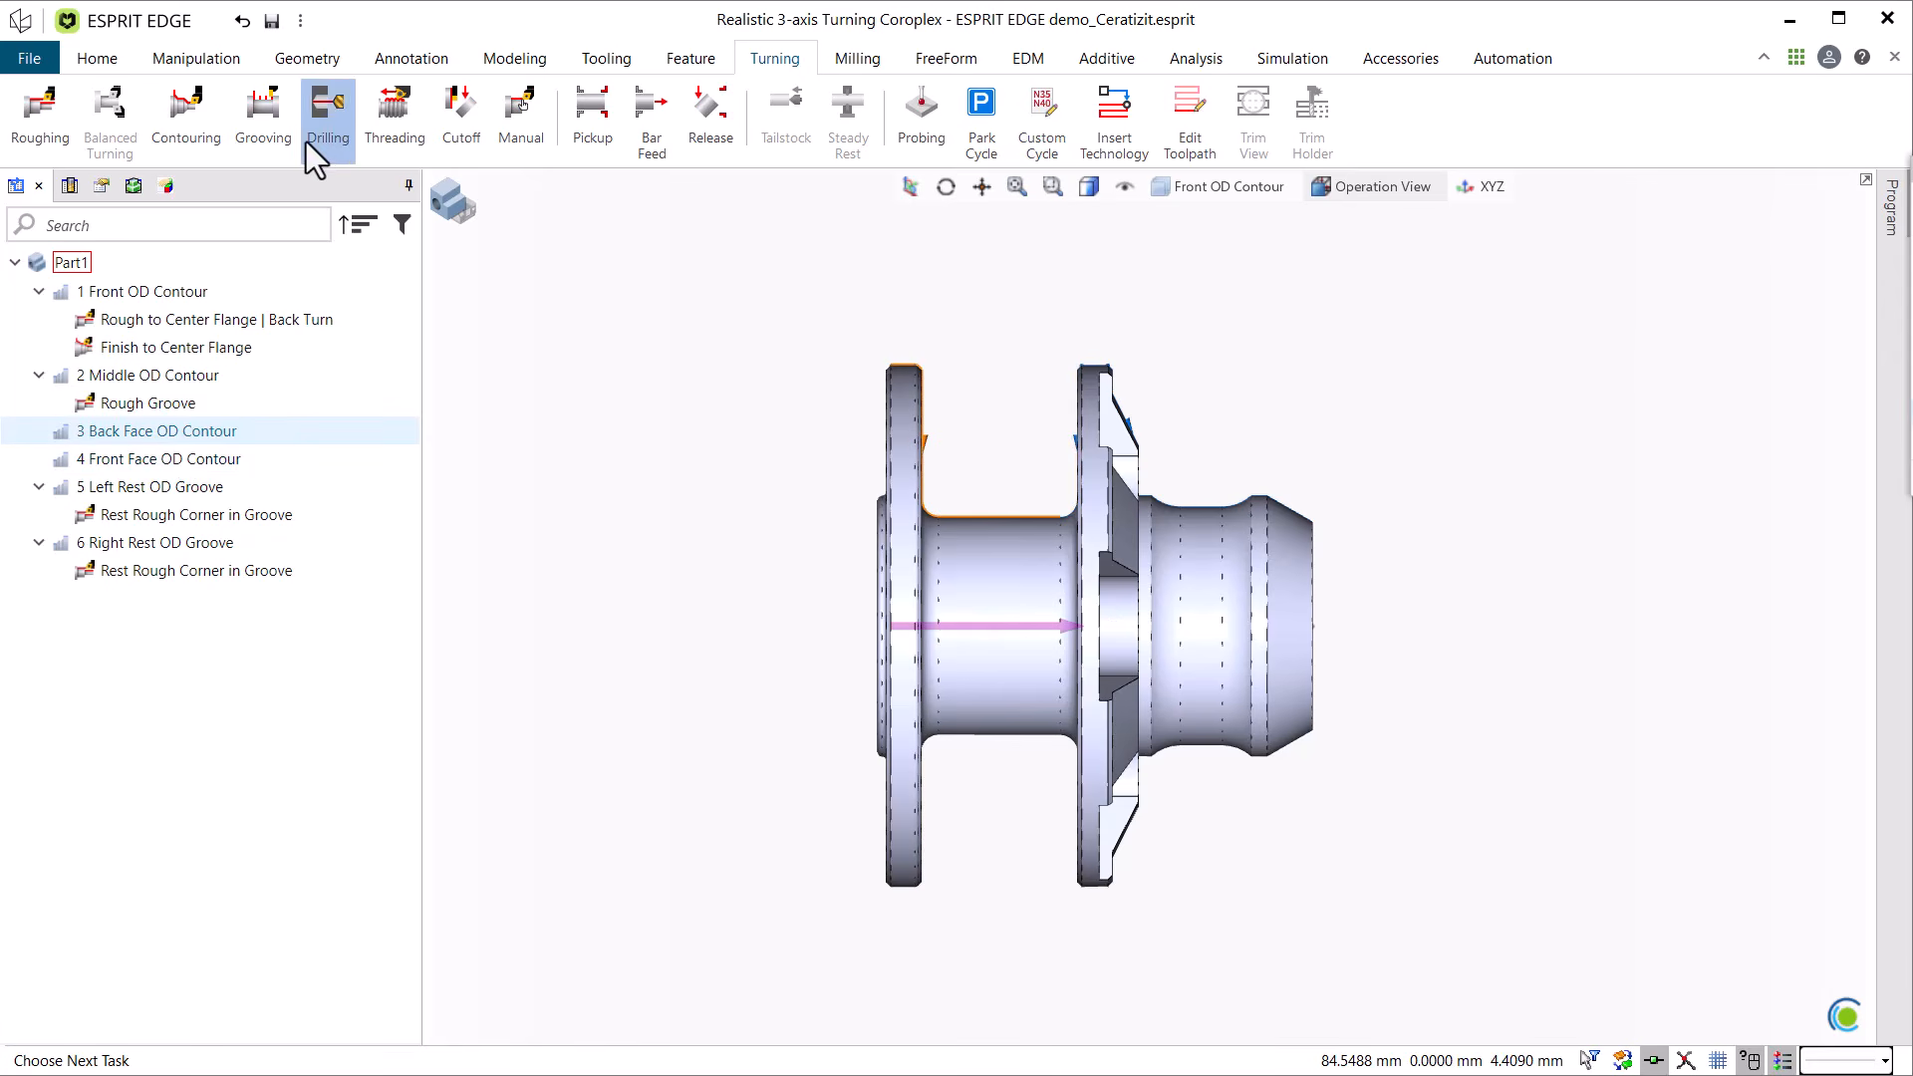
left_click(180, 139)
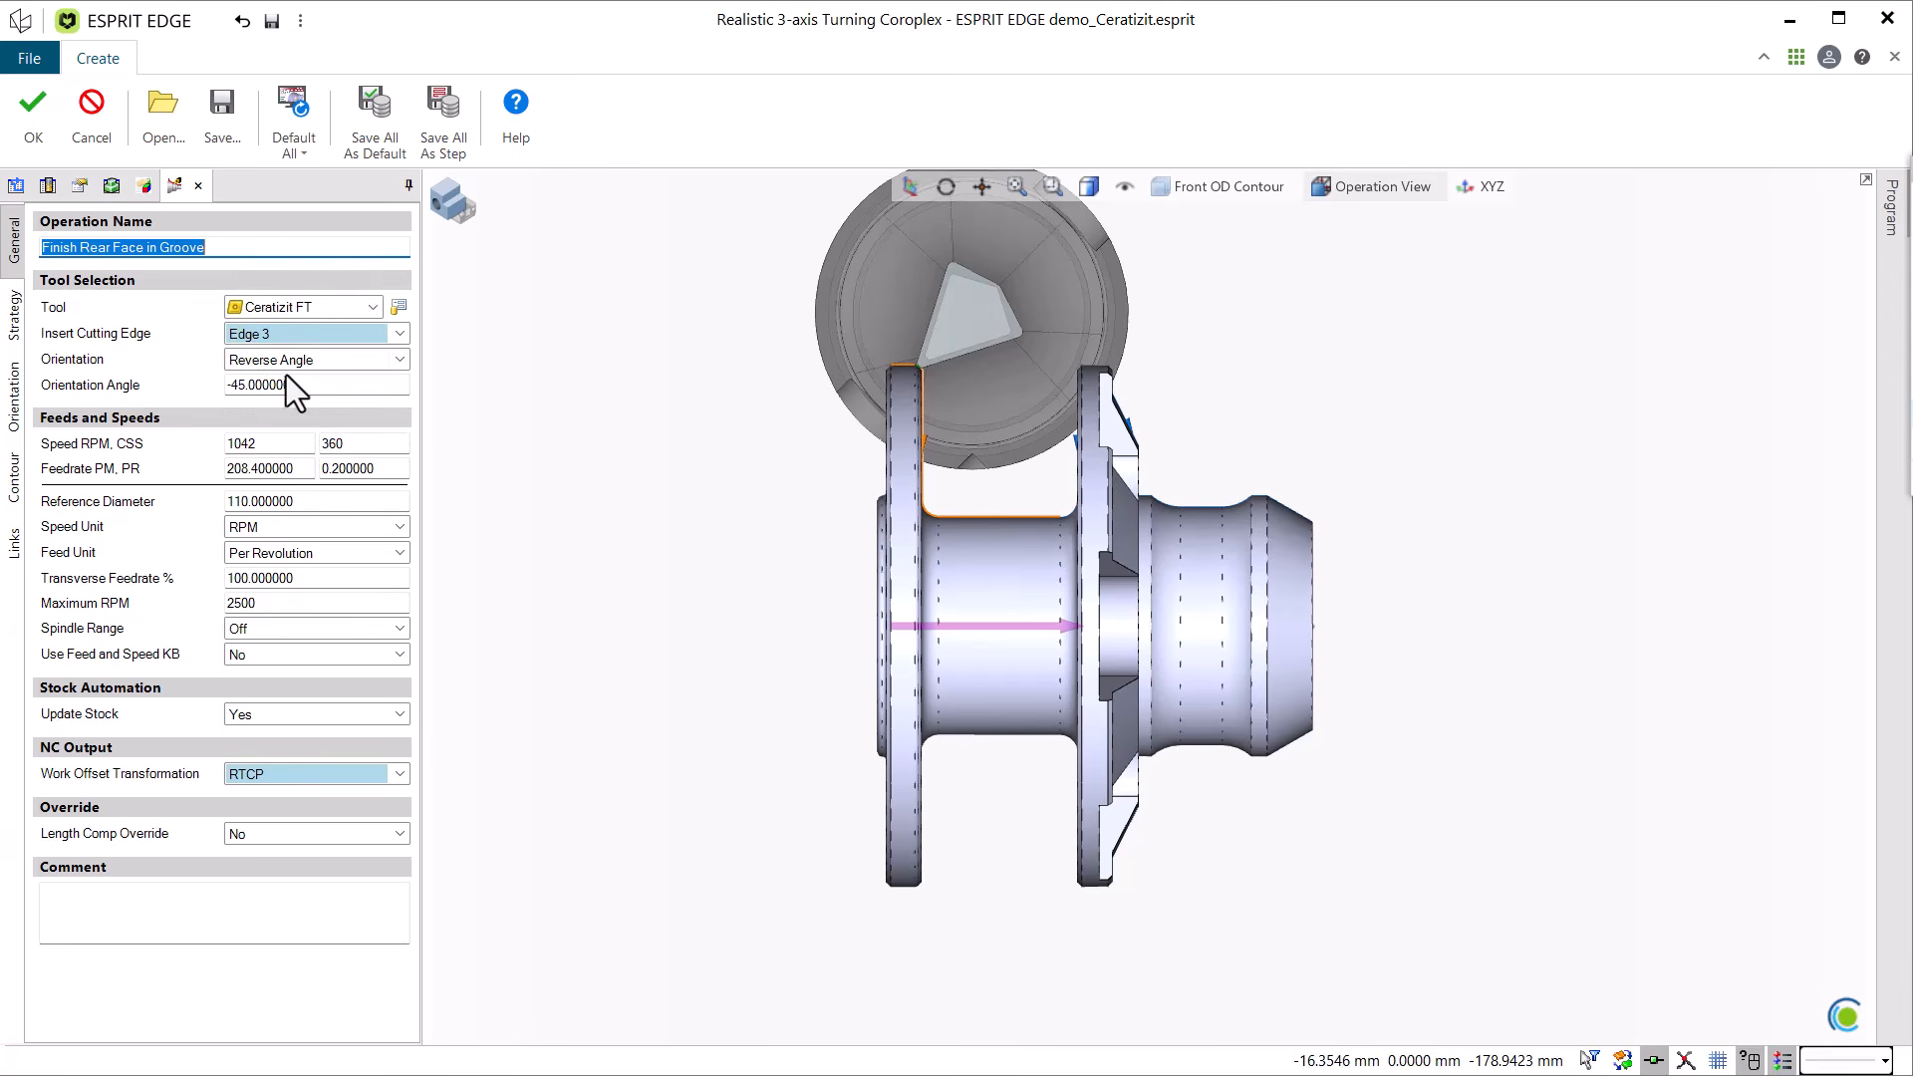
left_click(14, 314)
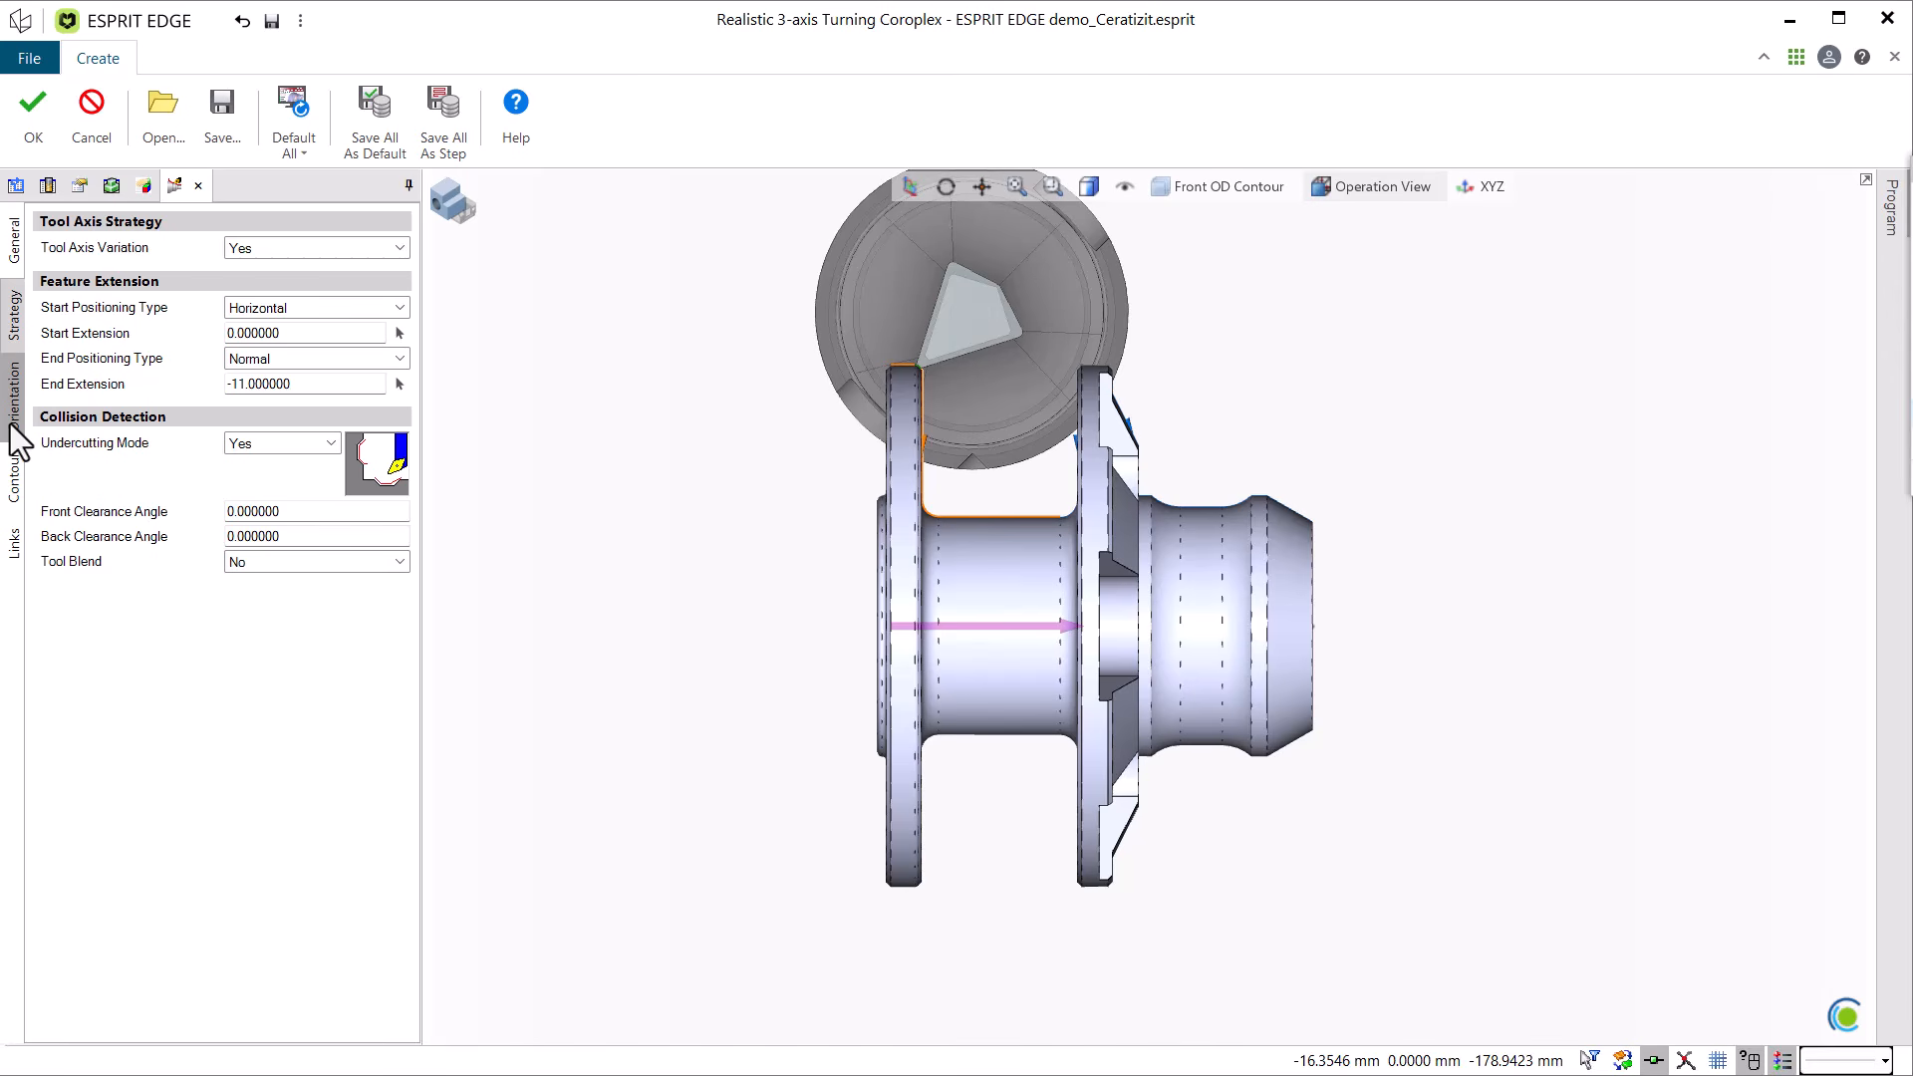
left_click(12, 398)
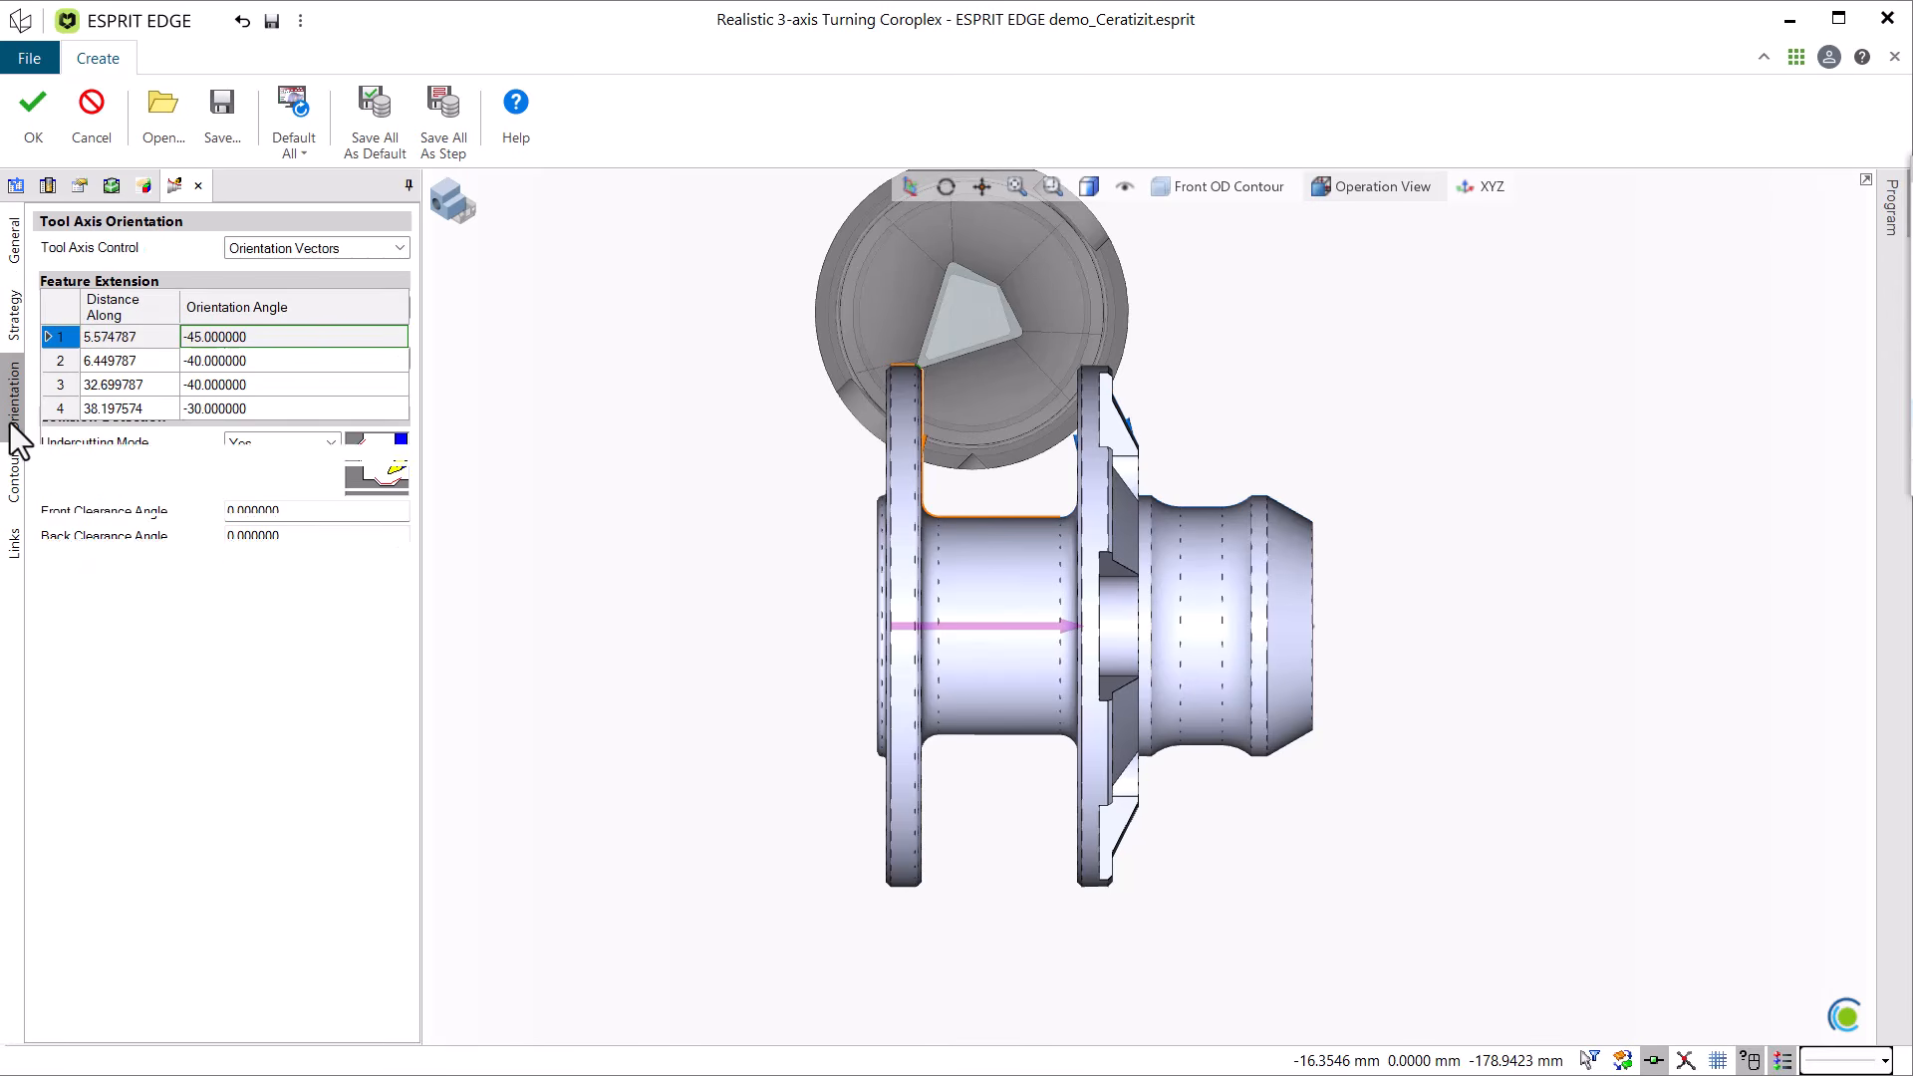
Check the tool position at each of the five rear-face orientation points and create the Finish Rear Face in Groove operation.
left_click(290, 336)
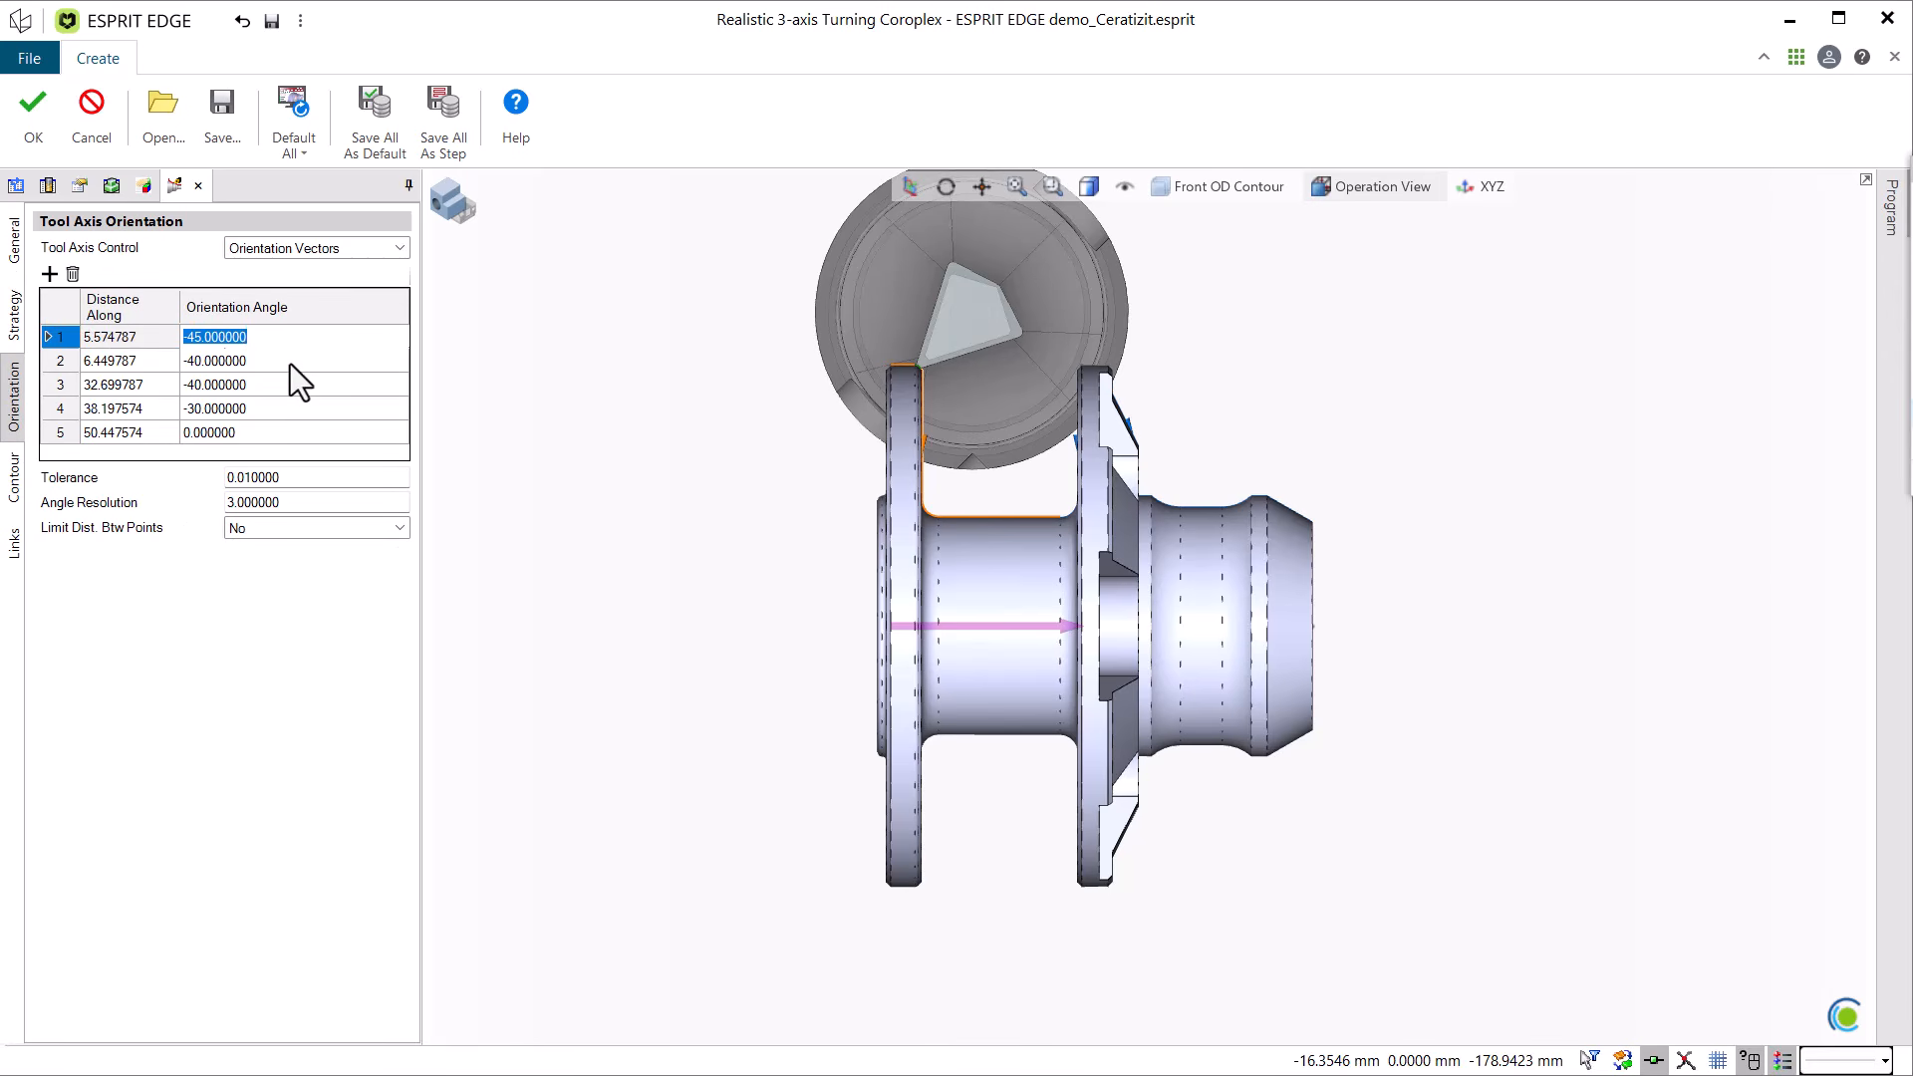
left_click(290, 362)
left_click(284, 389)
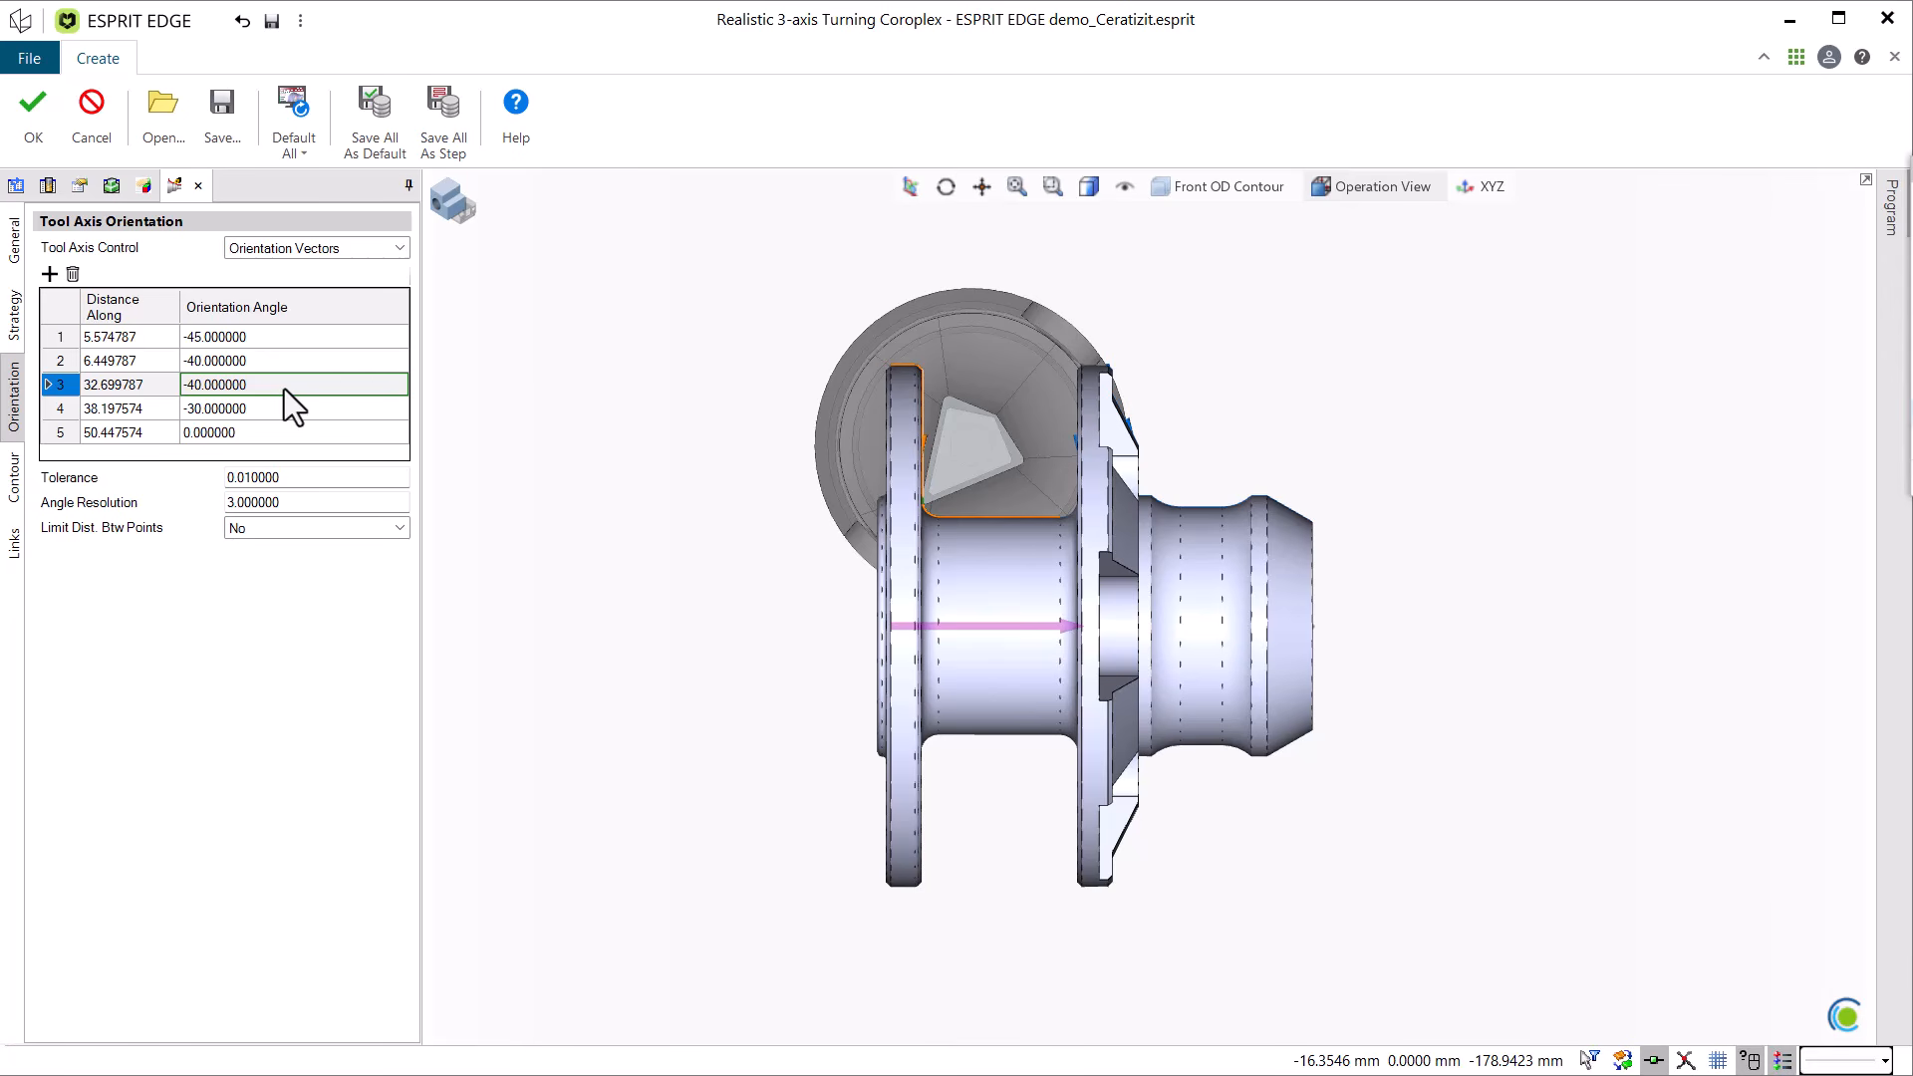
left_click(281, 413)
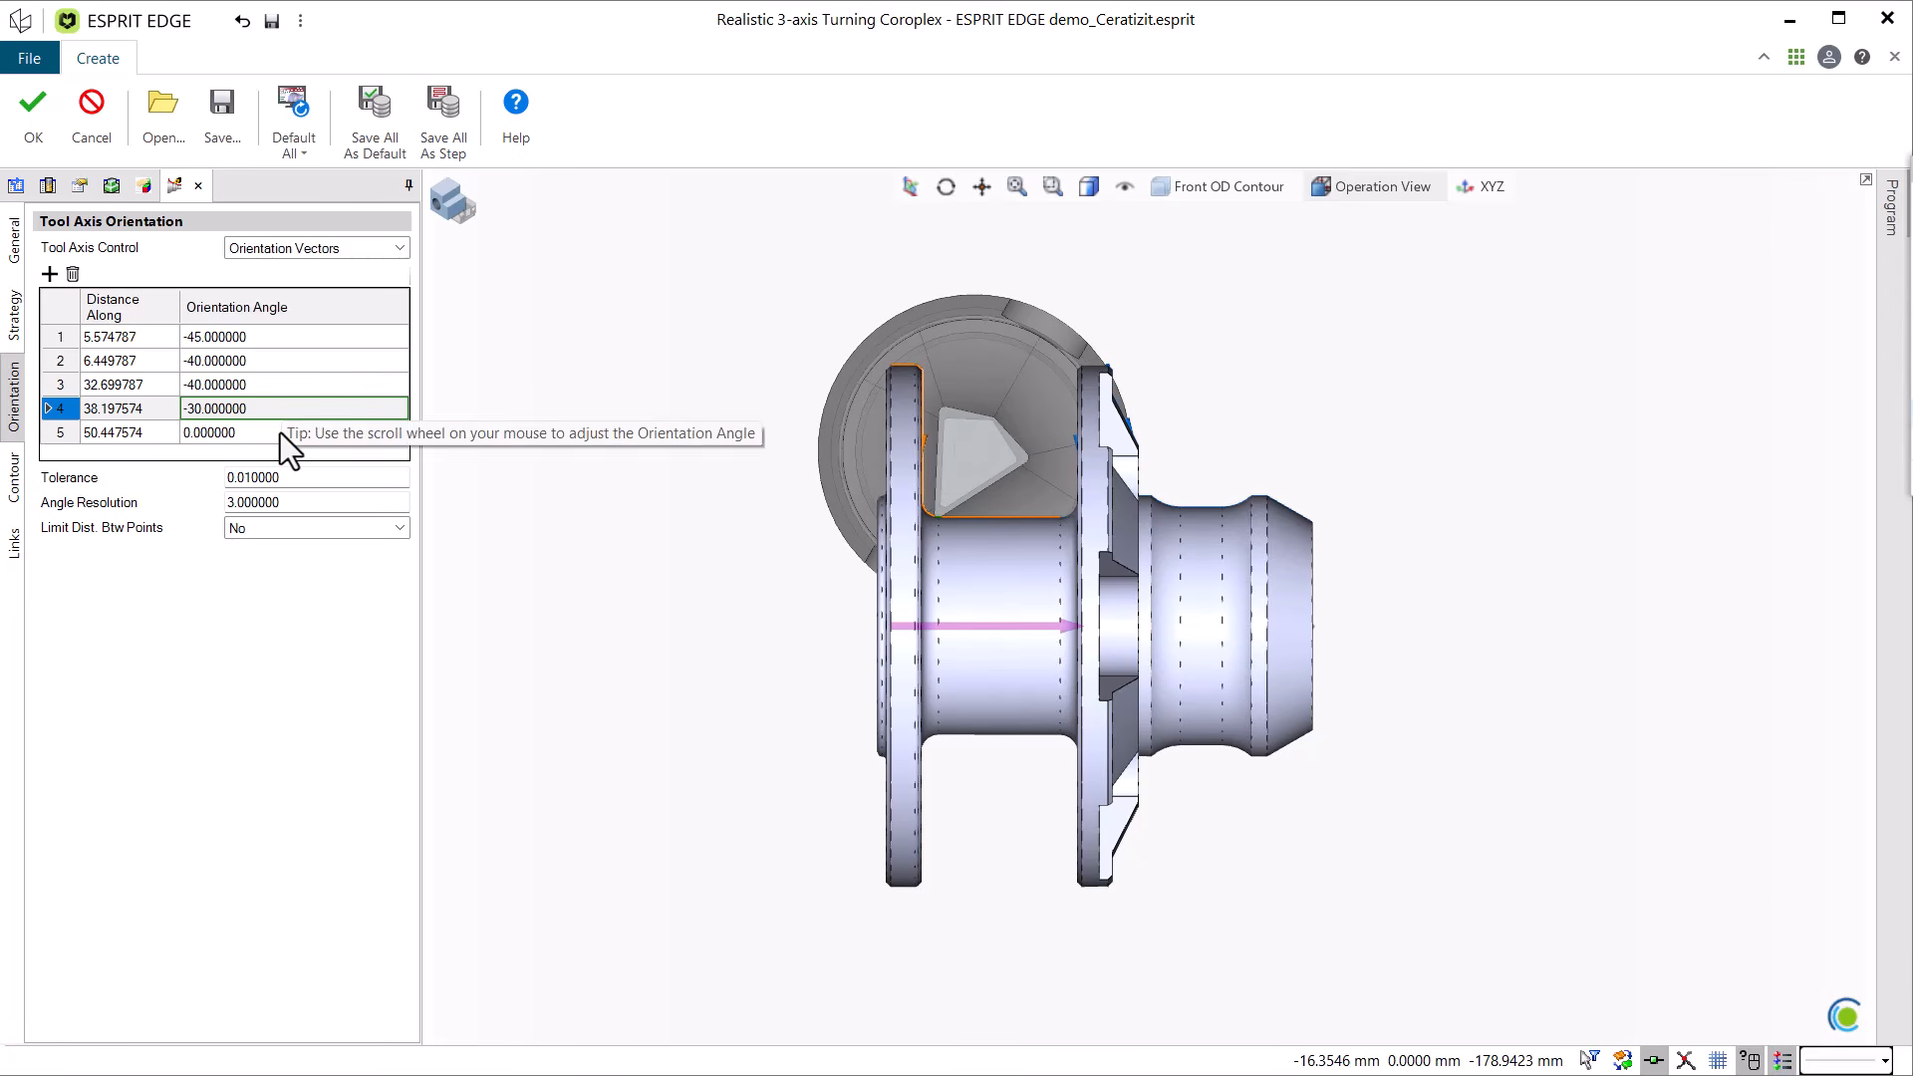
left_click(279, 433)
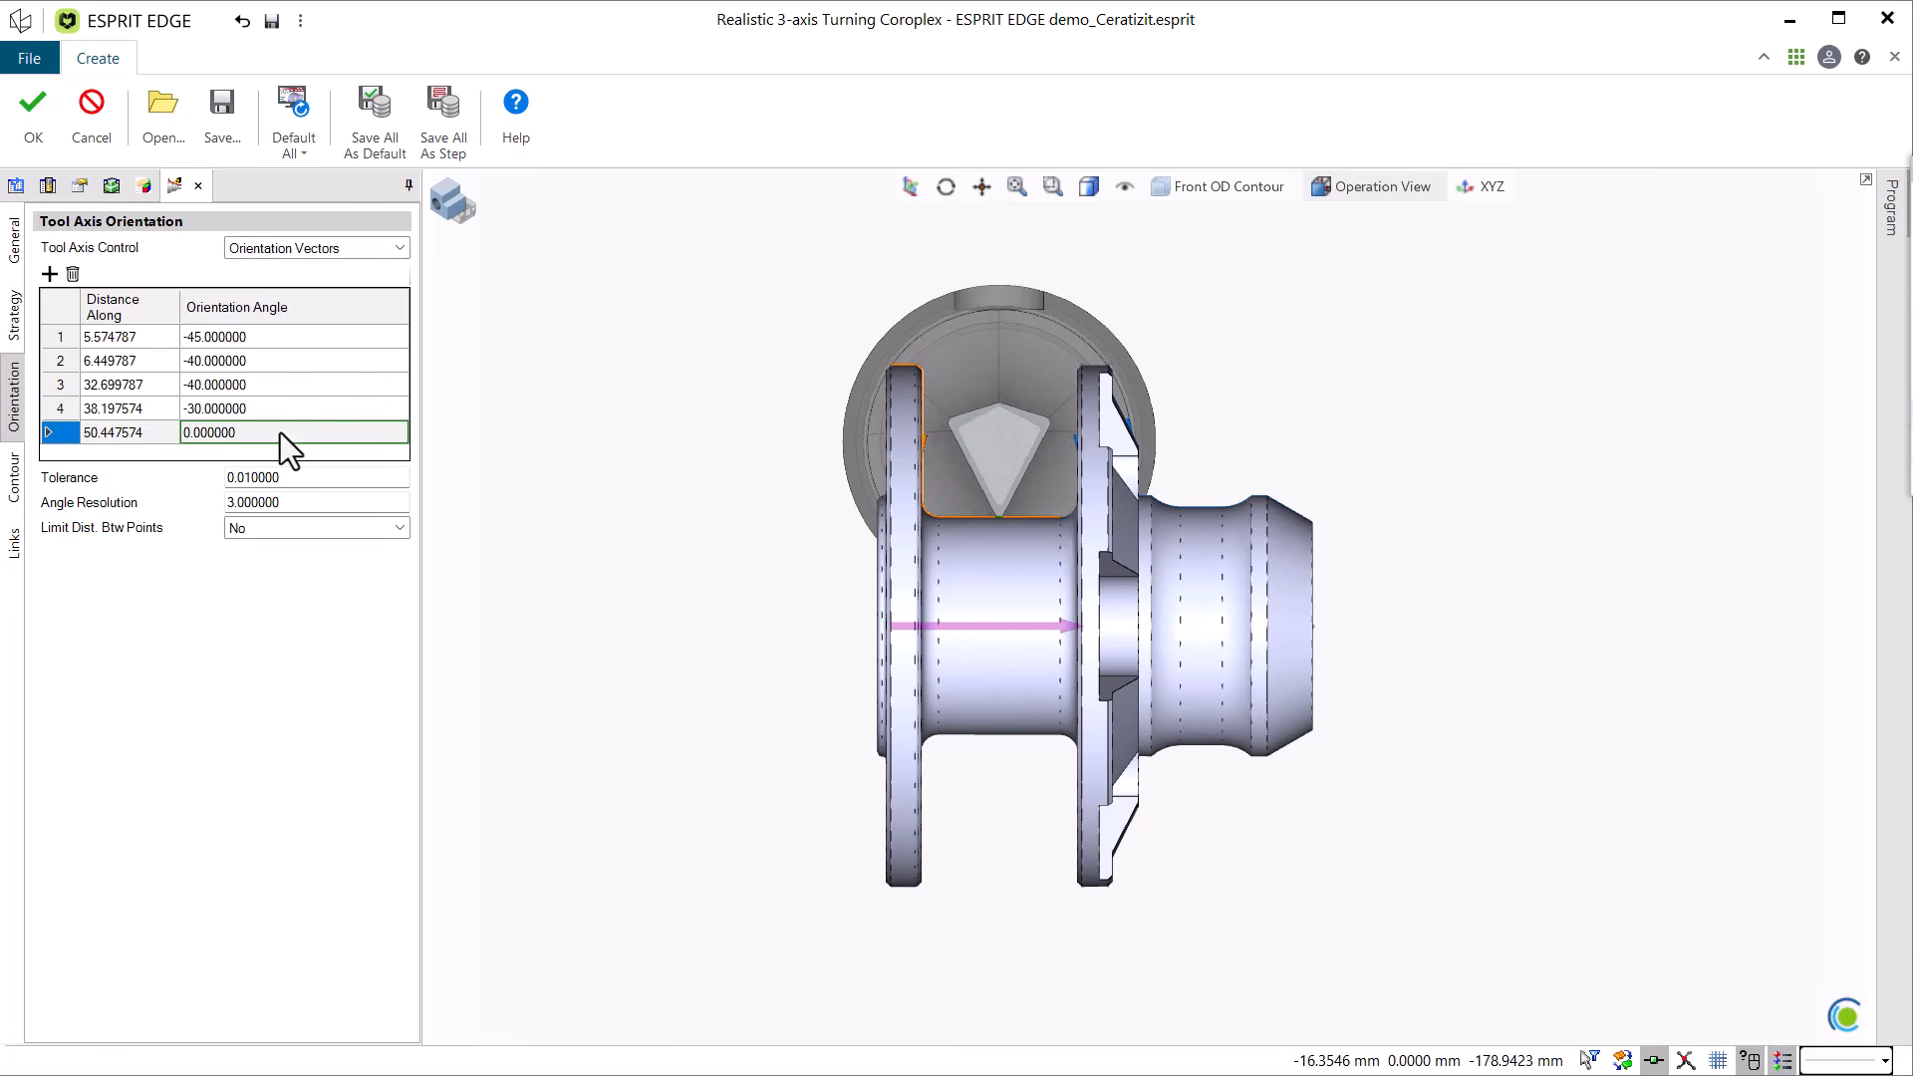
left_click(36, 140)
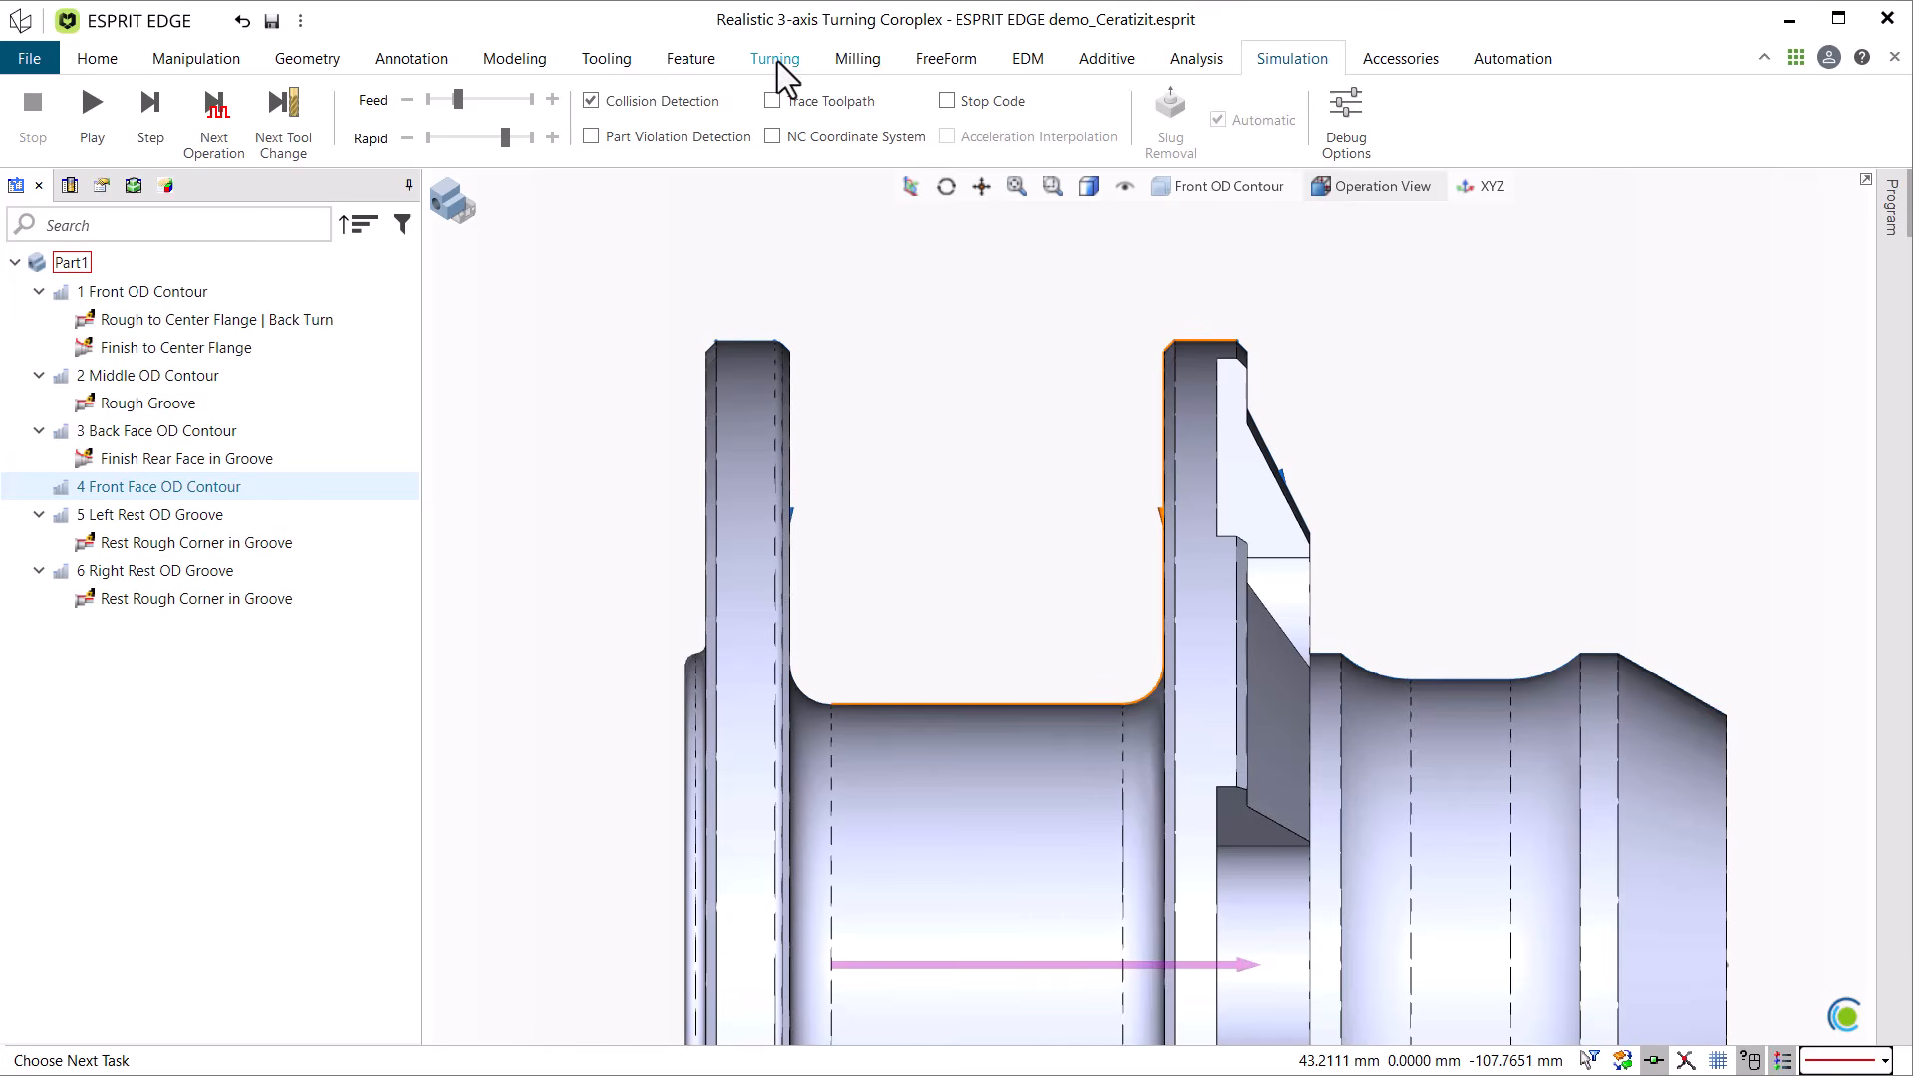
Start a Contouring operation named Finish Front Face in Groove on the Front Face OD Contour, using Ceratizit FT Edge 3 at 45.
left_click(776, 60)
left_click(183, 134)
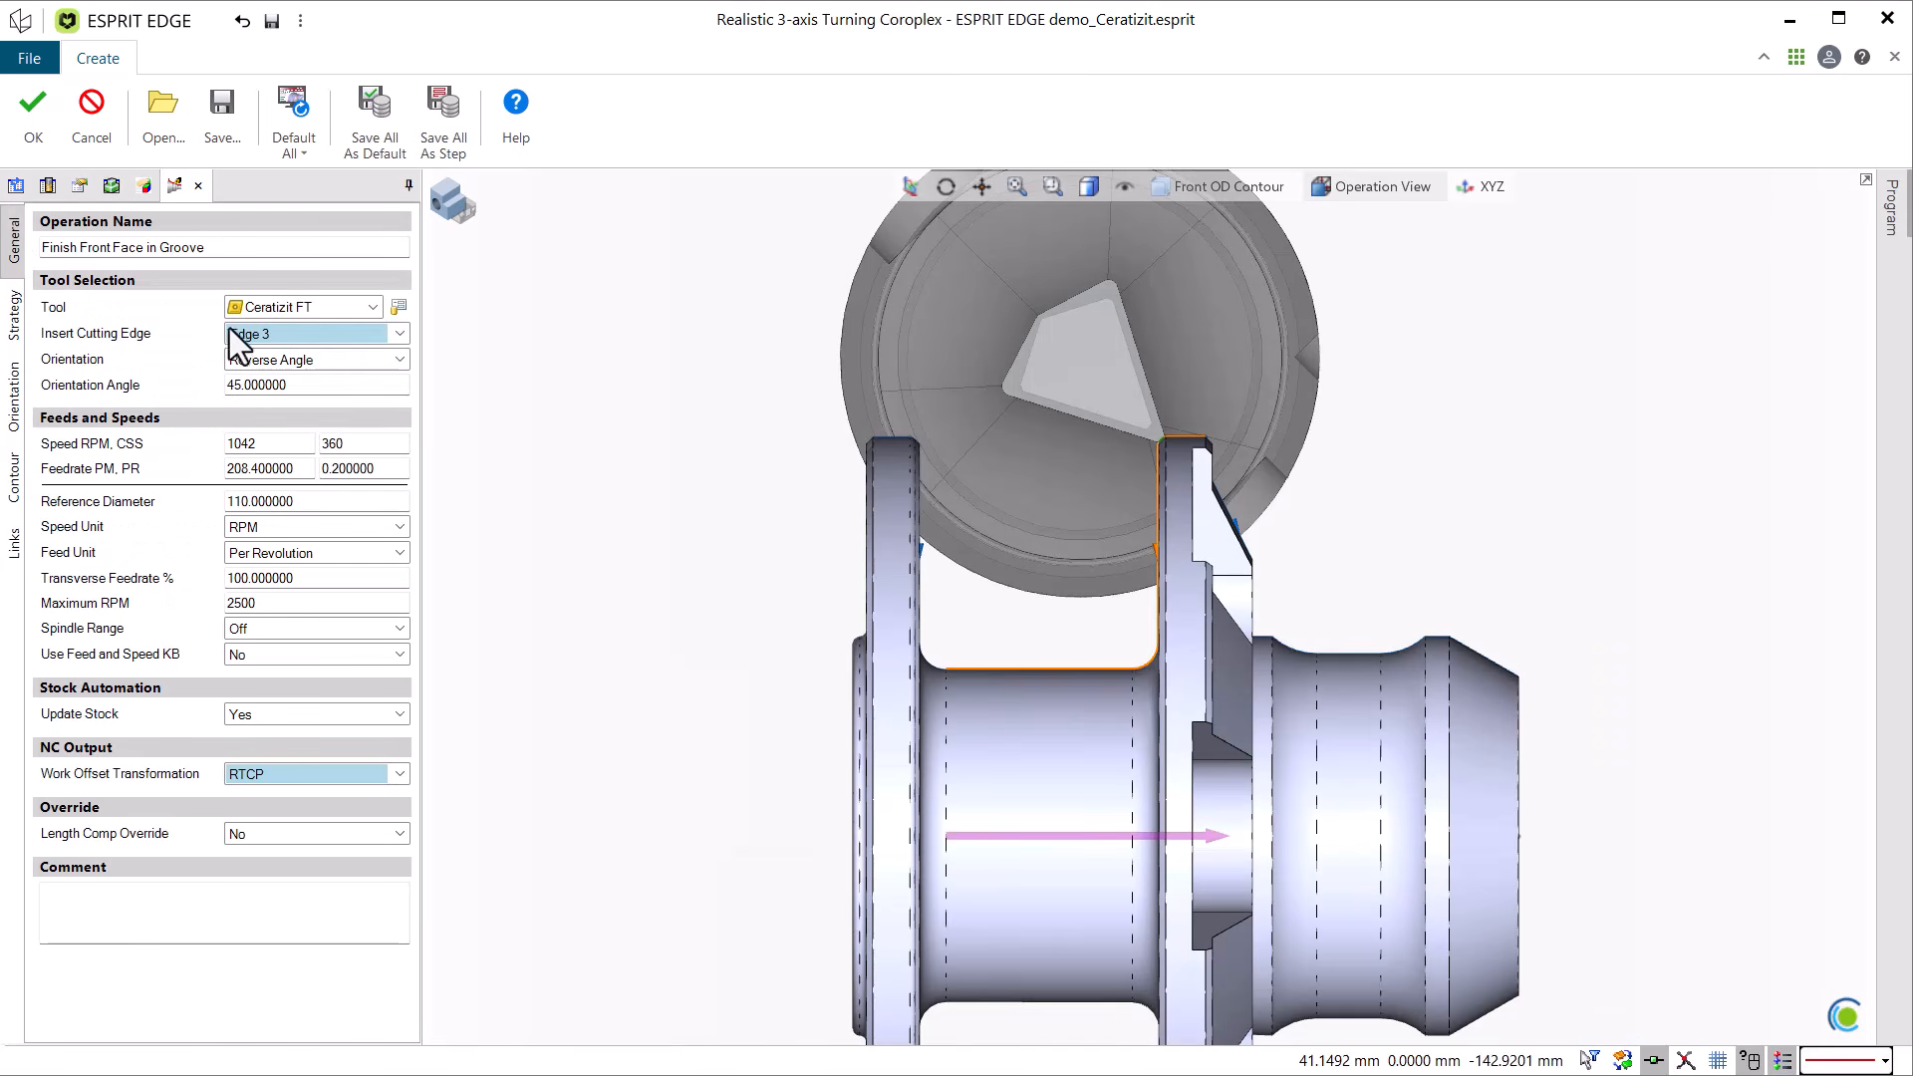
left_click(16, 339)
left_click(16, 397)
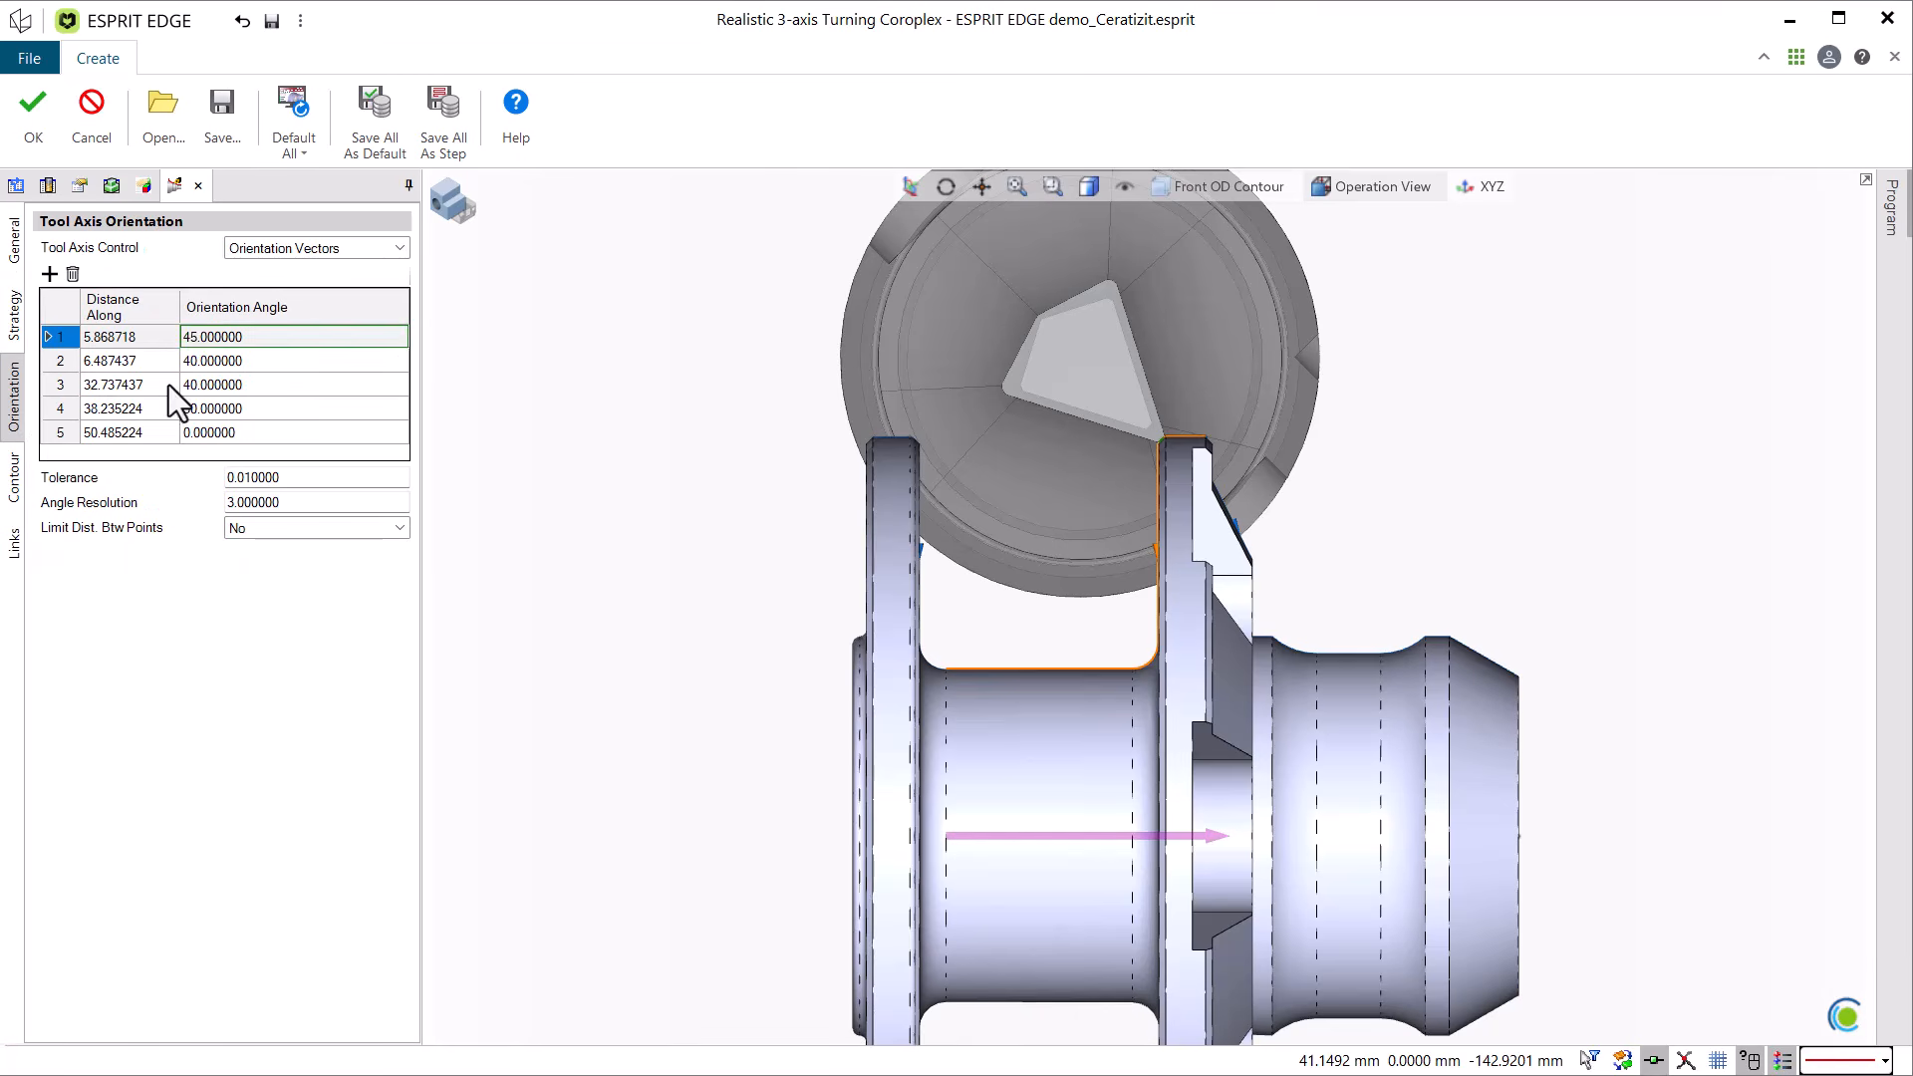
Check the tool position at each of the five front-face orientation points and create the Finish Front Face in Groove operation.
left_click(299, 338)
left_click(297, 359)
left_click(290, 385)
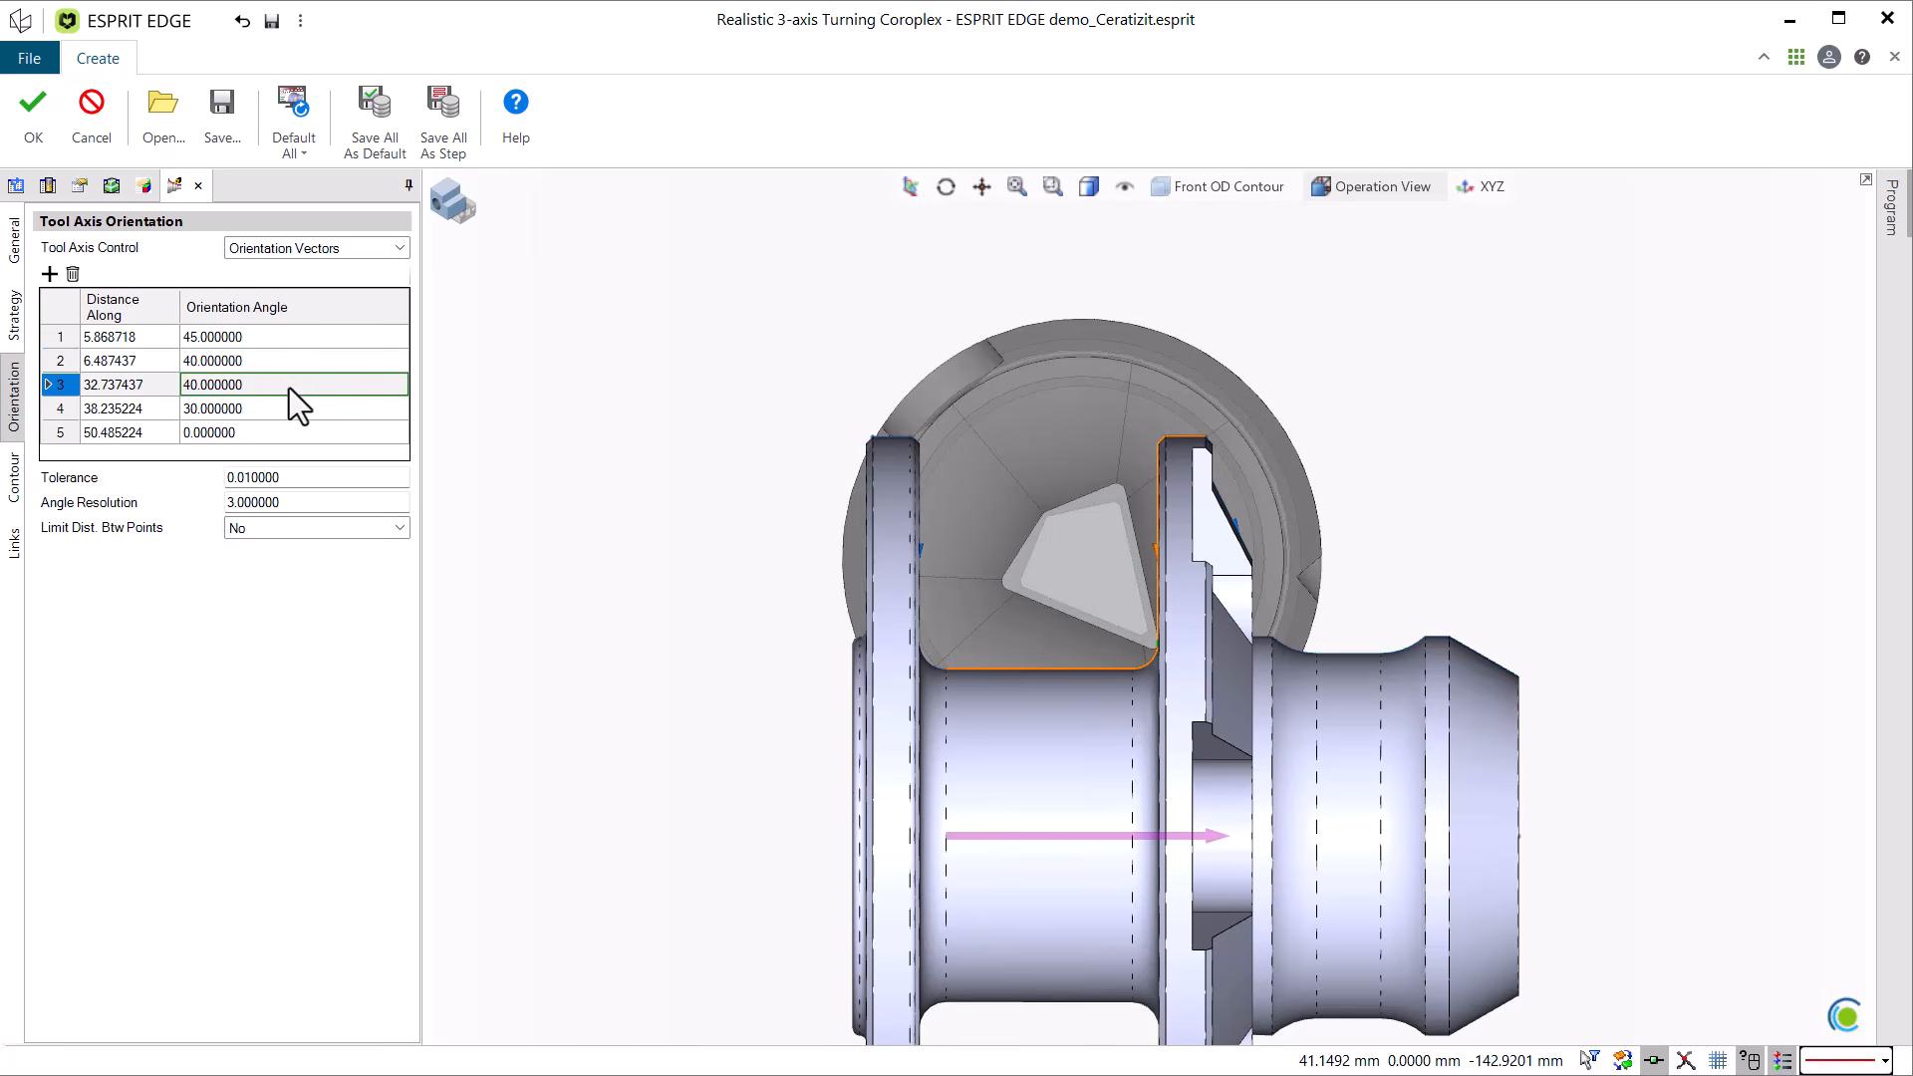
left_click(273, 409)
left_click(267, 433)
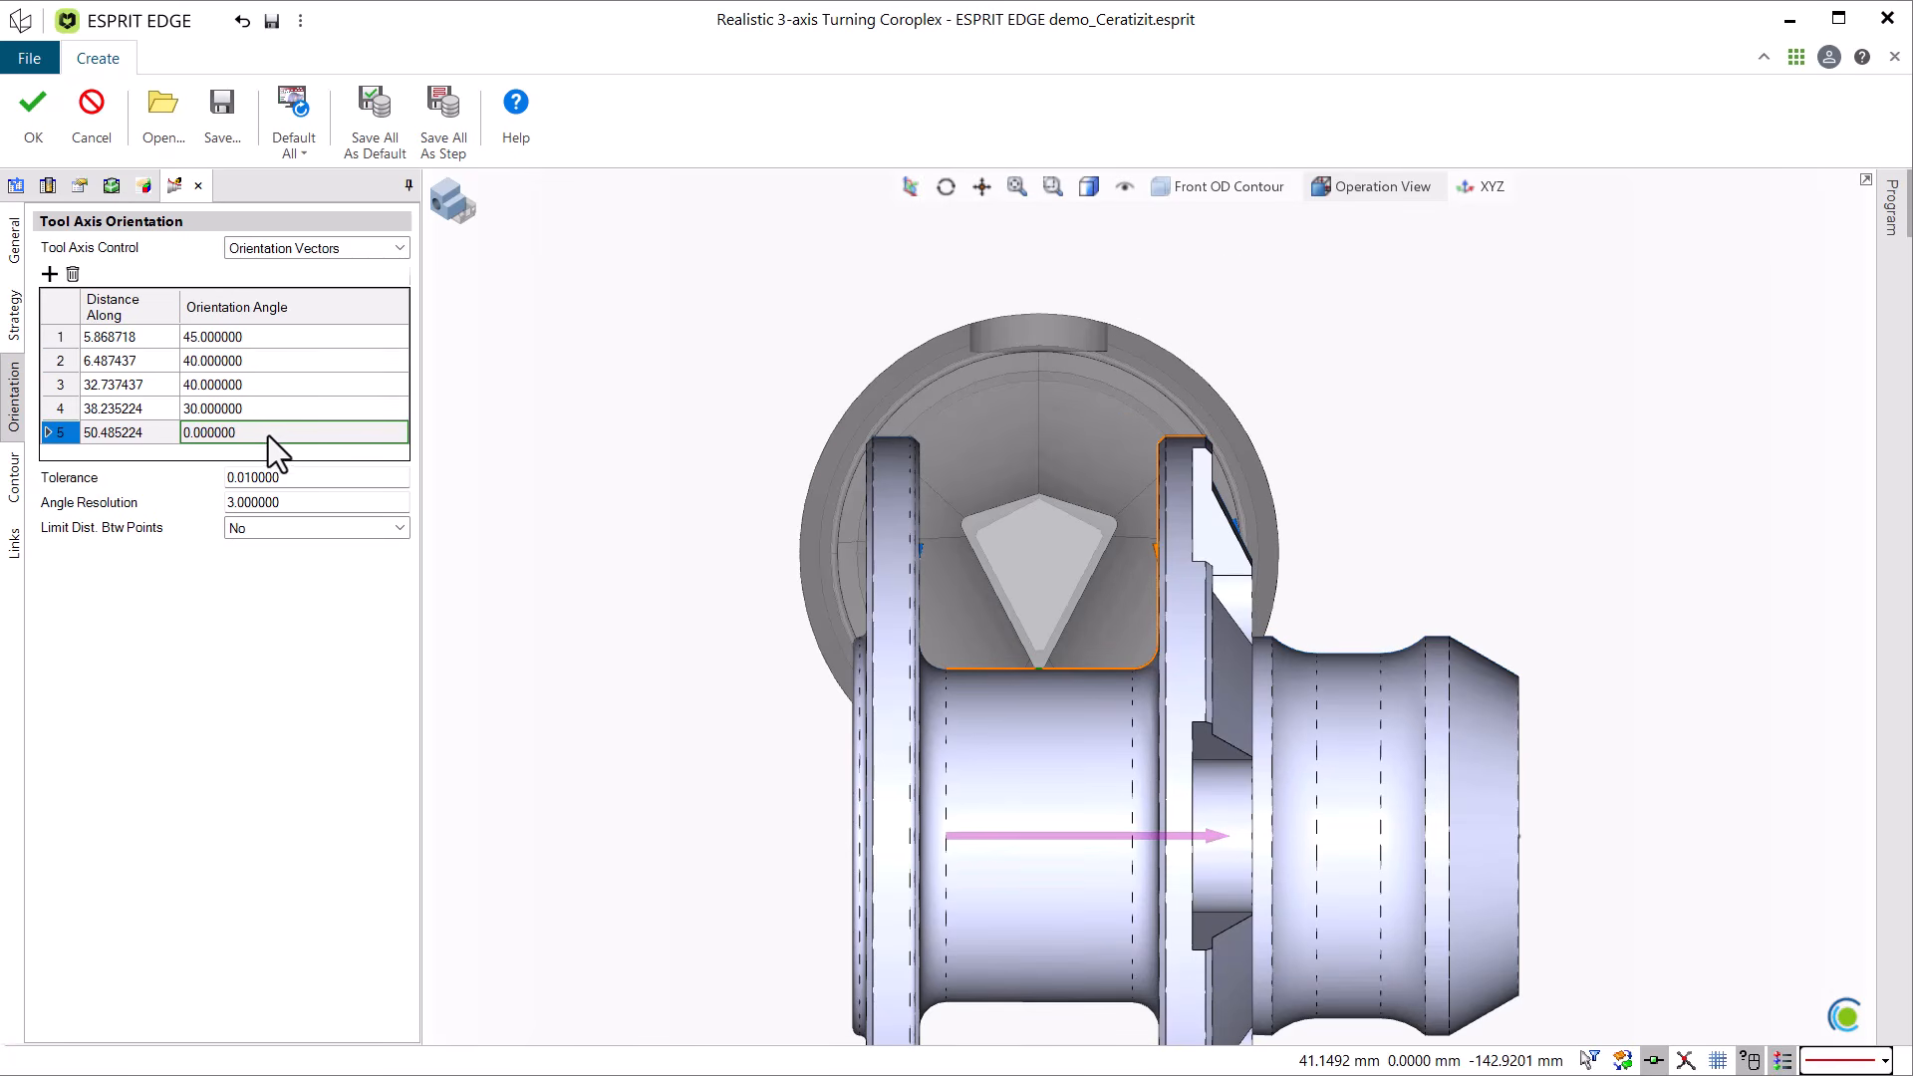
left_click(16, 484)
left_click(16, 533)
left_click(27, 147)
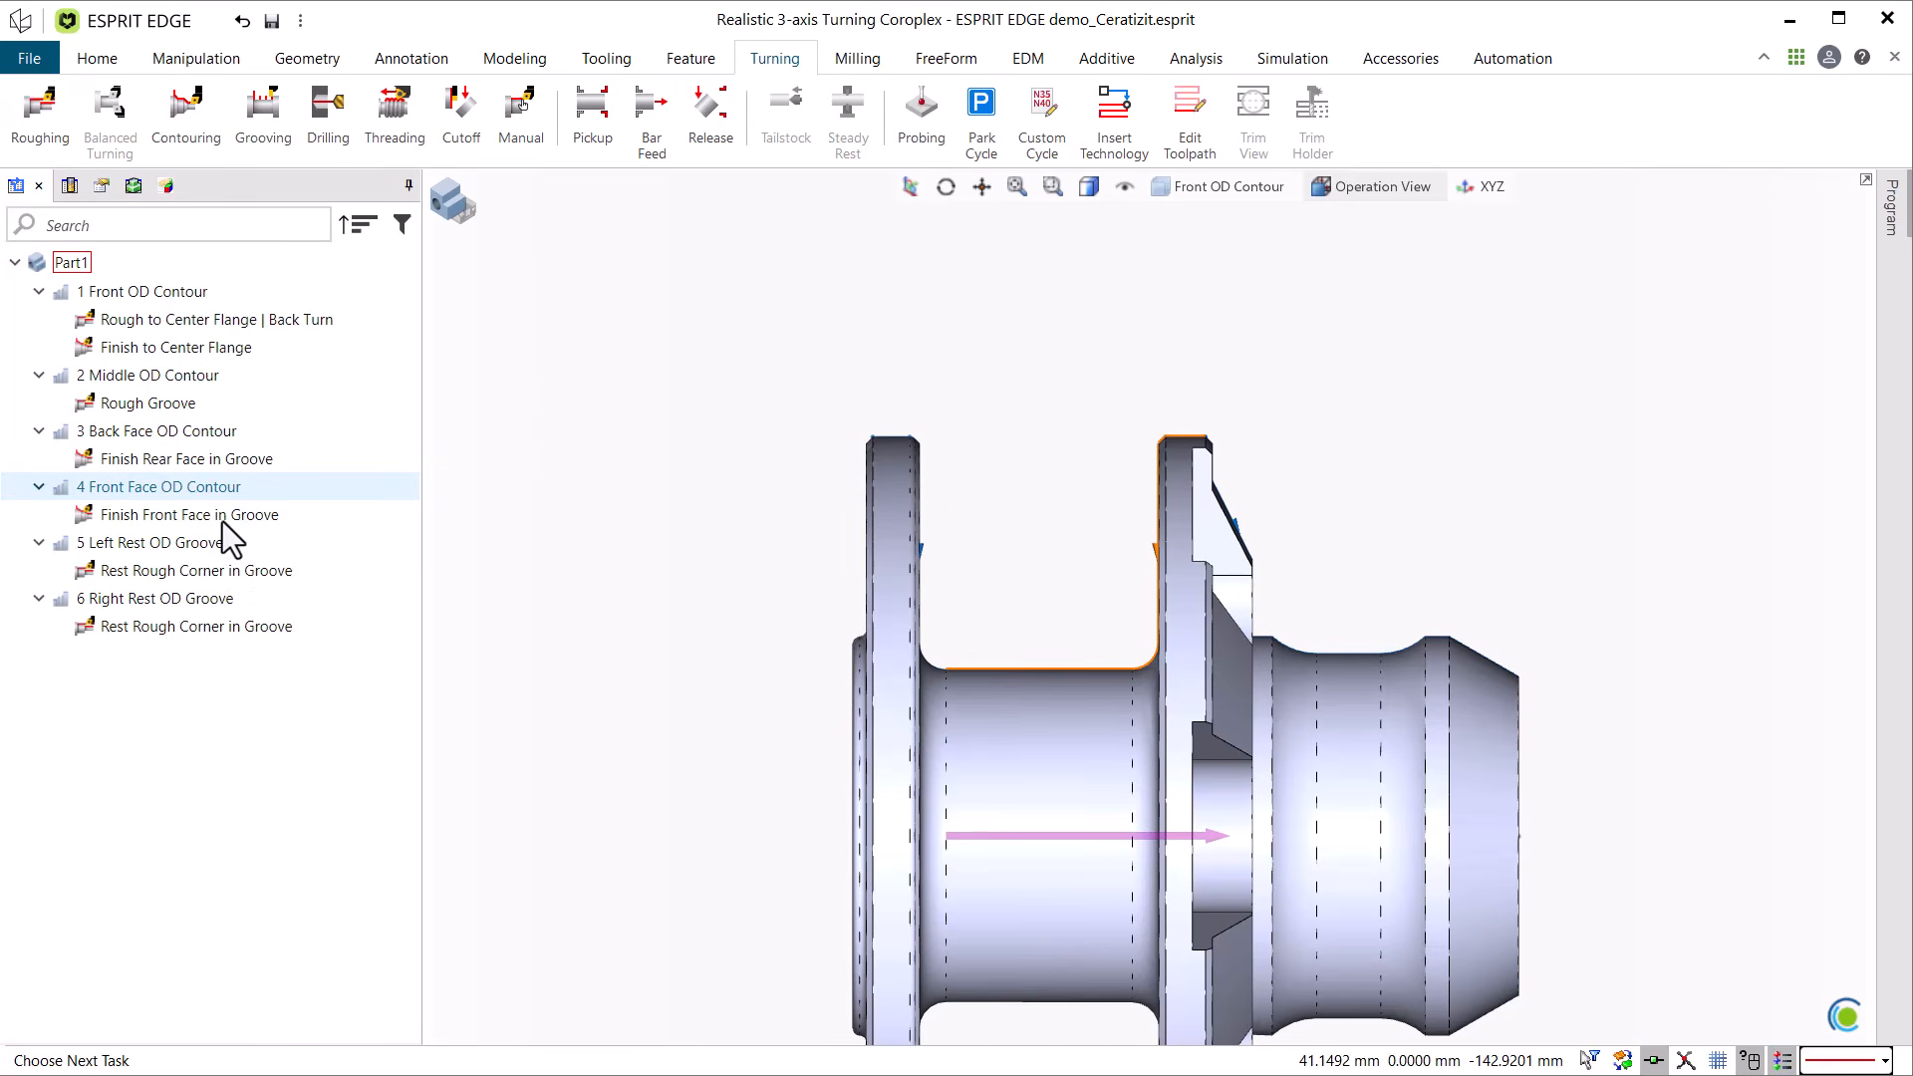
Simulate the Finish Rear Face and Finish Front Face in Groove operations together and inspect the machined part from the left view.
left_click(230, 514)
left_click(231, 458, "ctrl")
left_click(1292, 57)
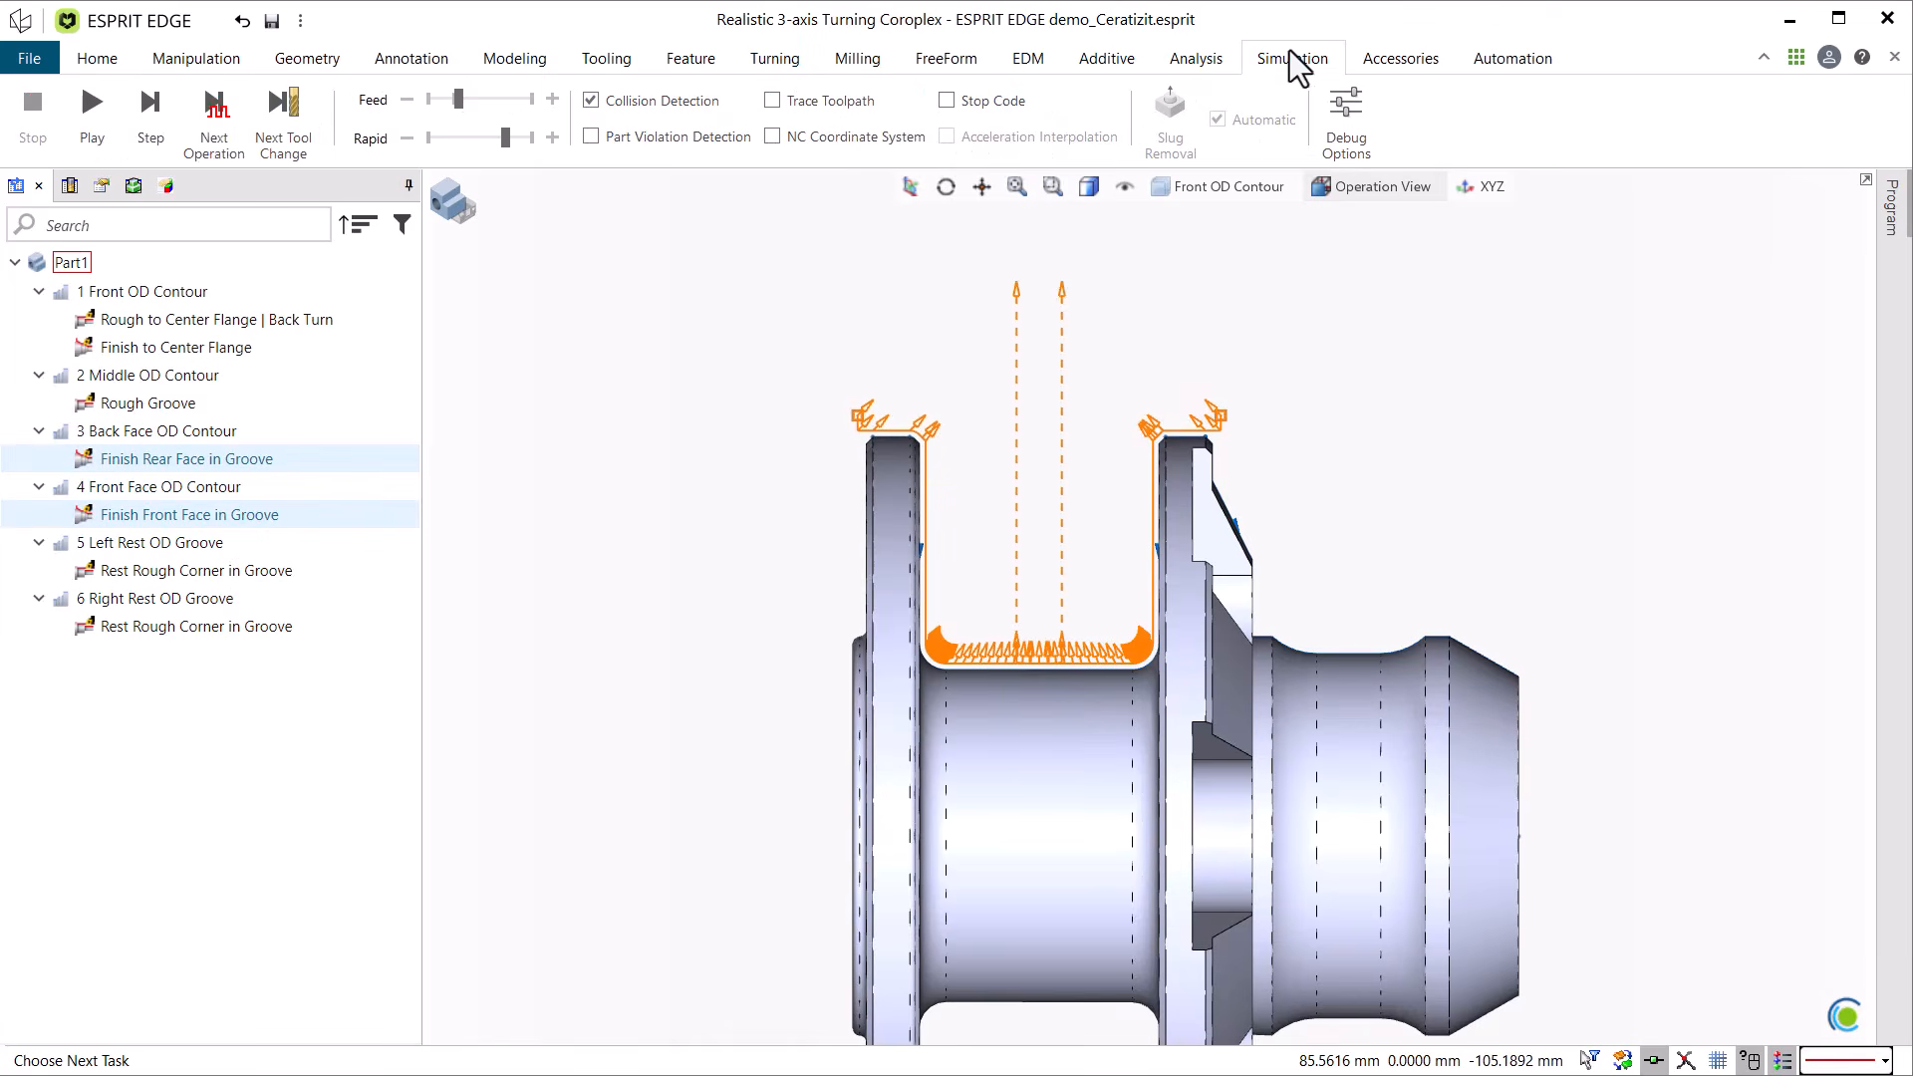
left_click(151, 136)
left_click(80, 143)
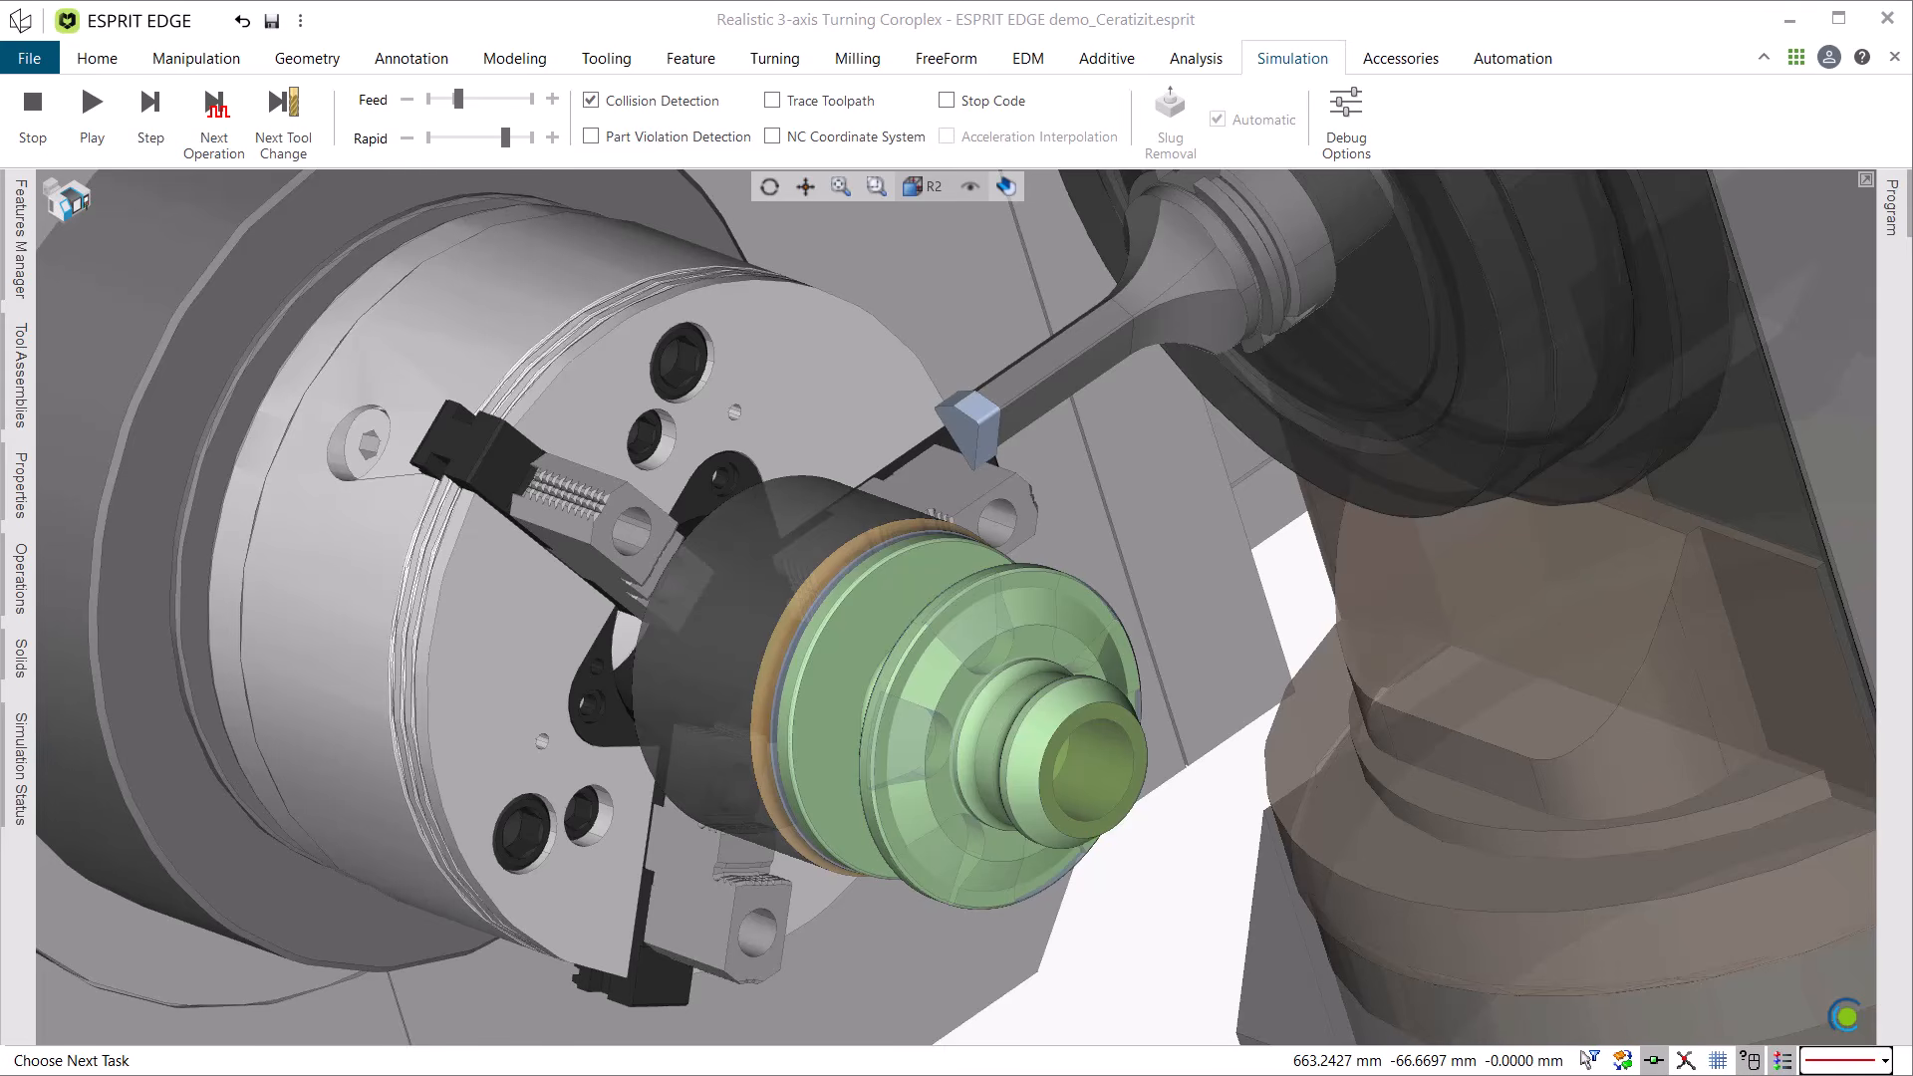
key("ctrl+3")
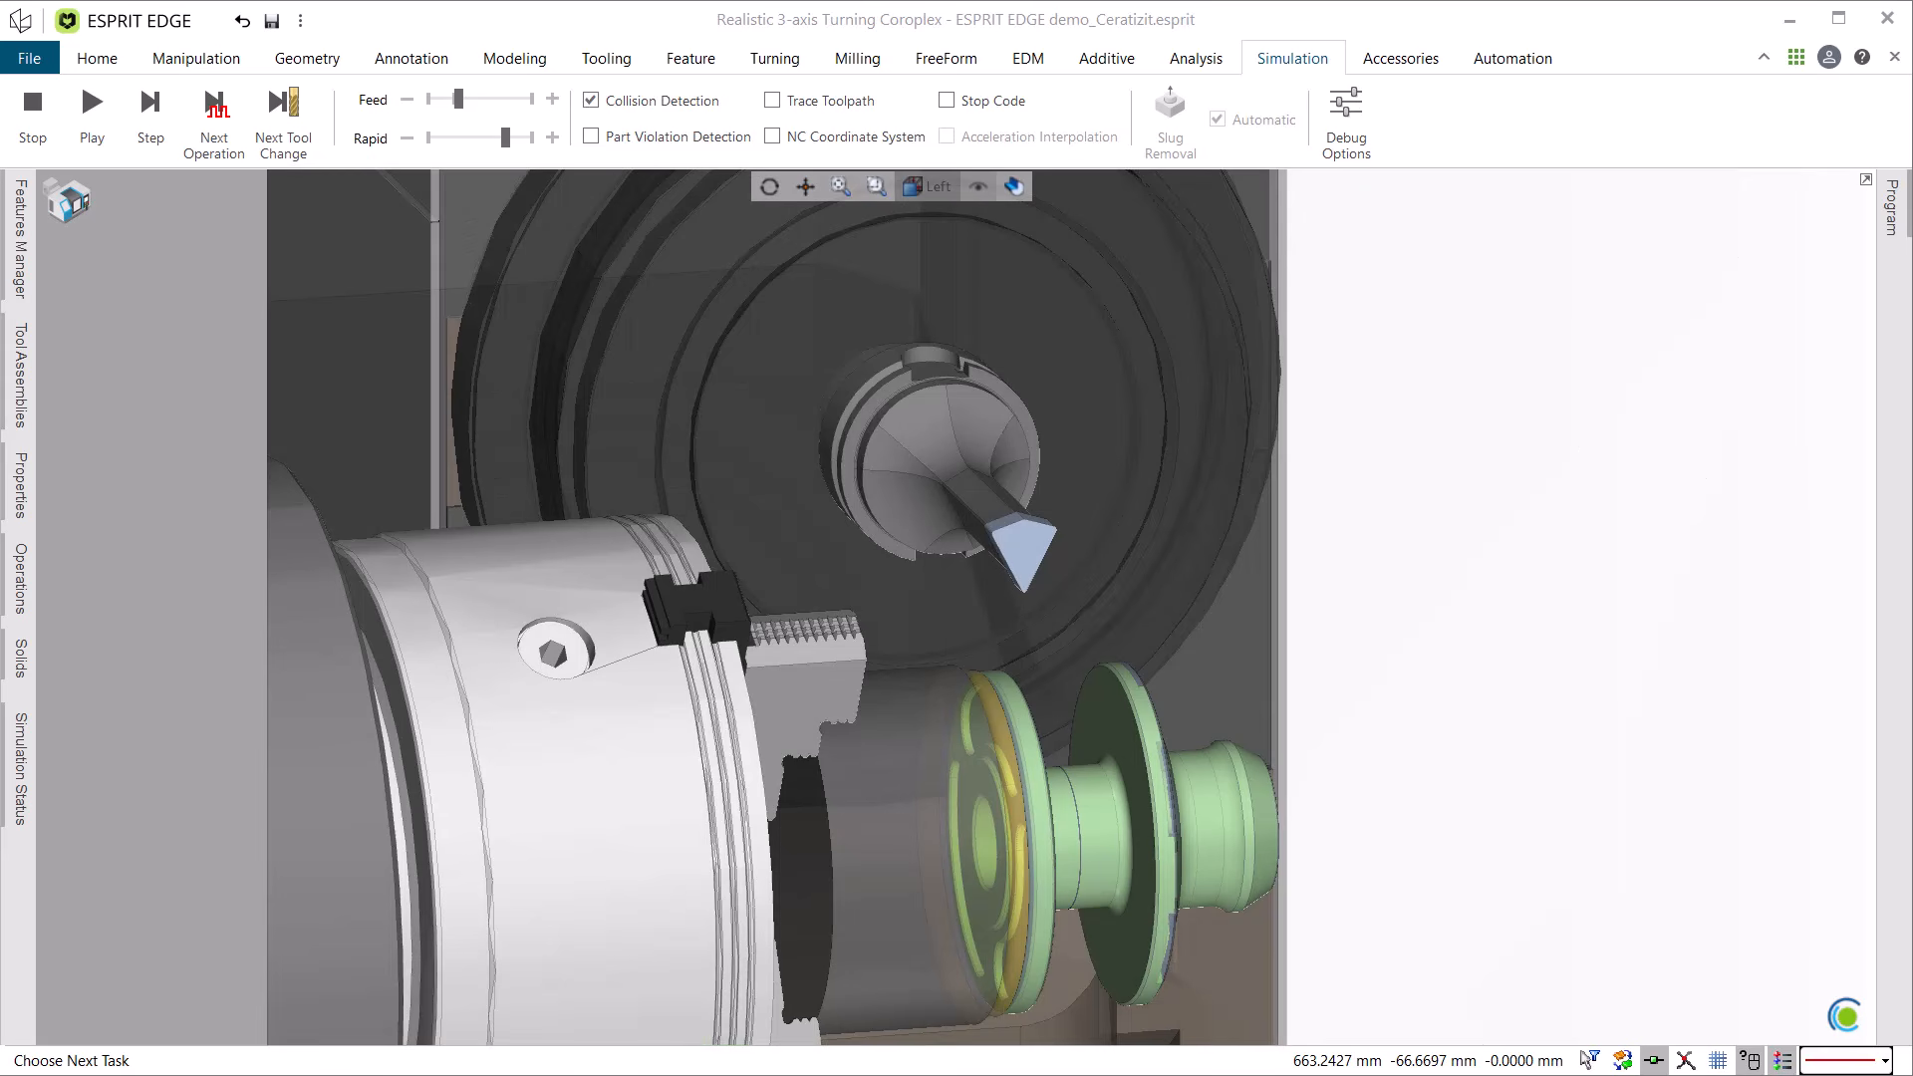